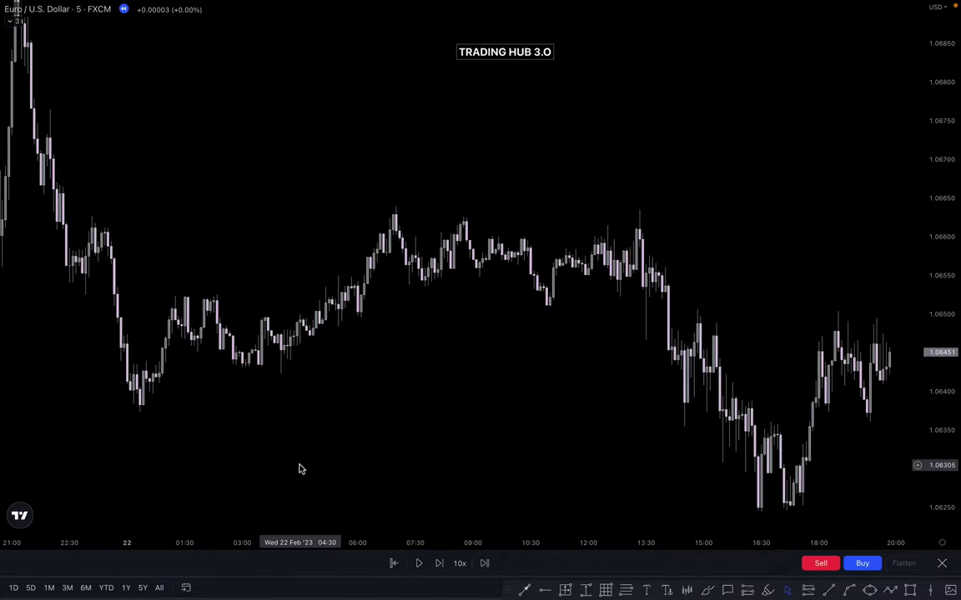
Switch the Euro / U.S. Dollar chart to the 15-minute interval
scroll(300, 469, down, 5)
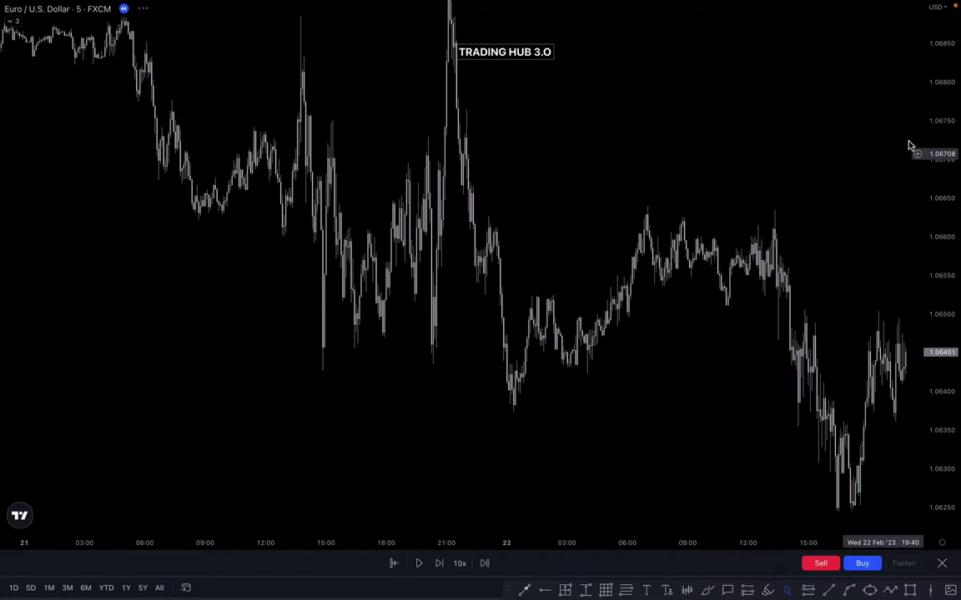
drag(934, 118, 933, 268)
drag(797, 202, 656, 235)
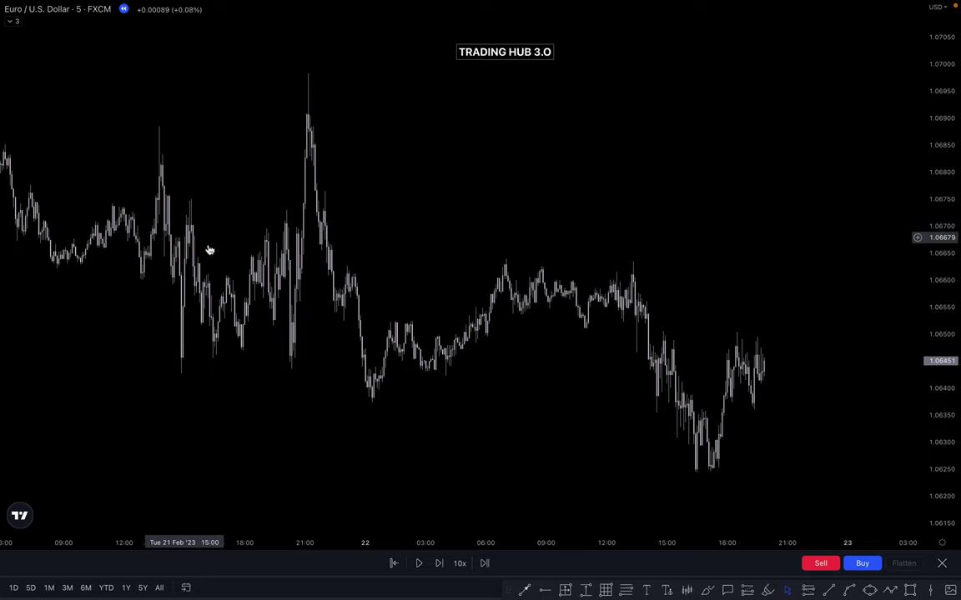
drag(546, 192, 562, 196)
text(15)
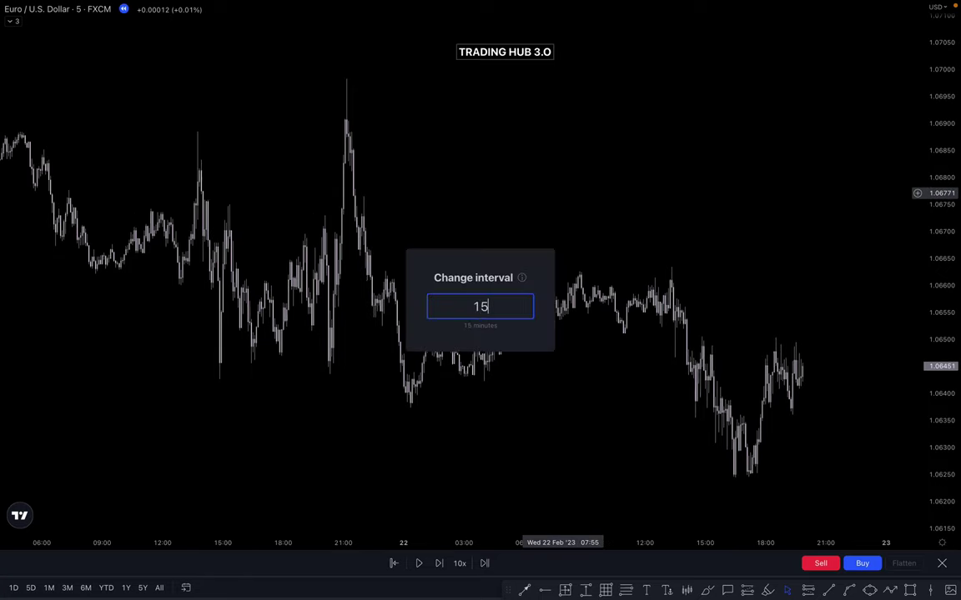
key(Return)
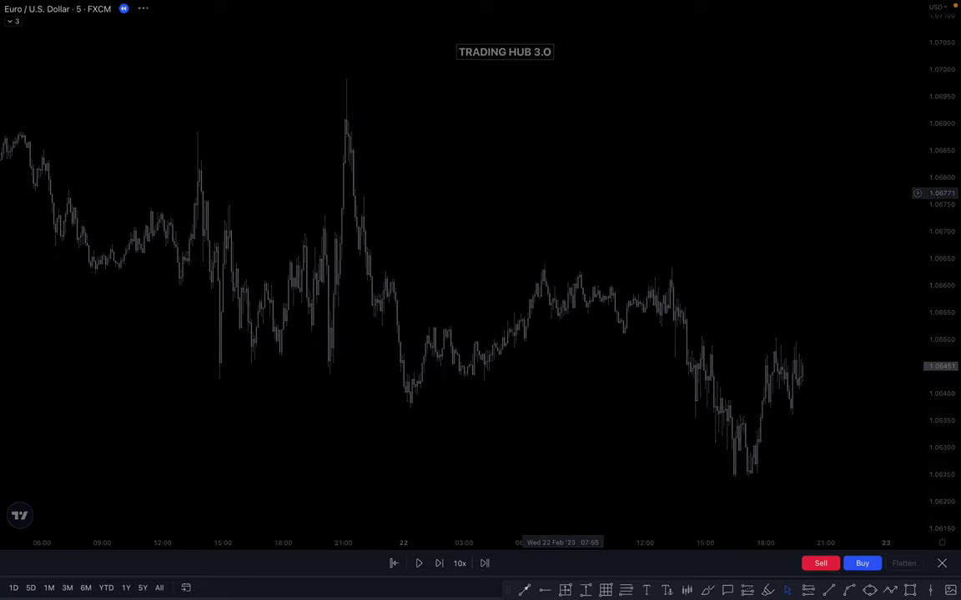
drag(947, 96, 946, 233)
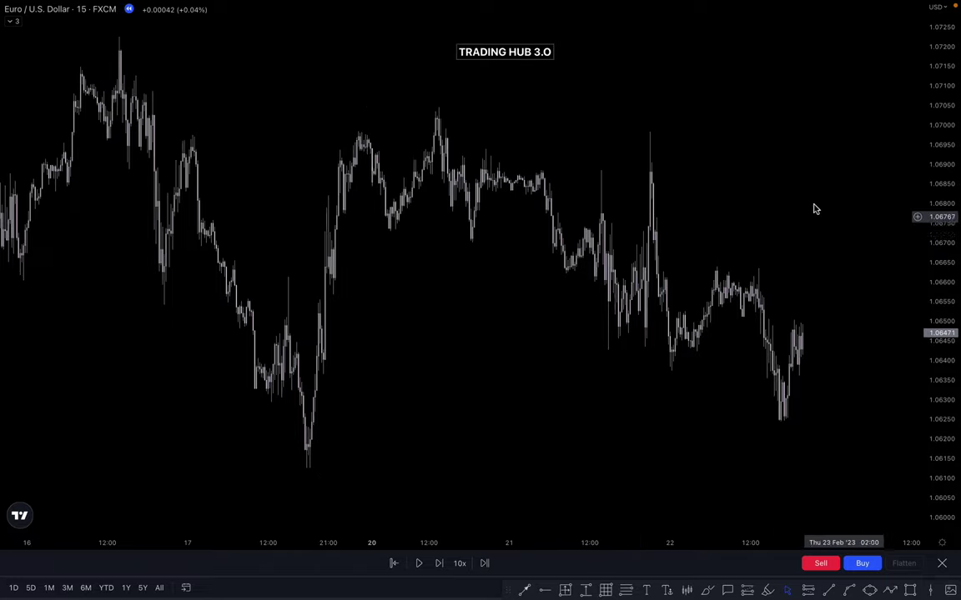
Examine the price swings between 15 and 22 February on the 15-minute chart
drag(814, 208, 804, 231)
scroll(575, 279, down, 4)
scroll(534, 328, up, 3)
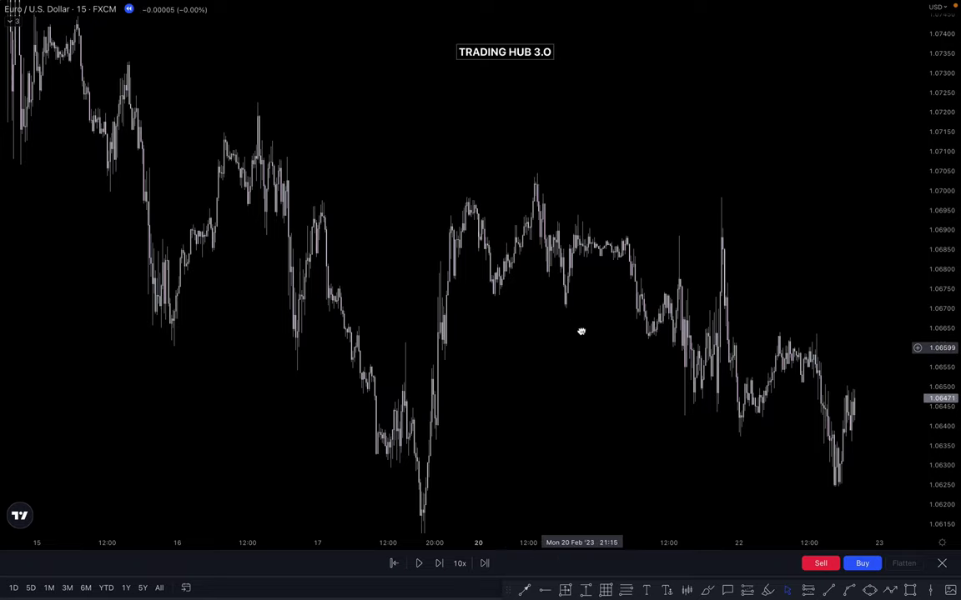
drag(581, 342, 569, 272)
drag(160, 137, 213, 235)
drag(329, 265, 304, 210)
click(237, 396)
scroll(253, 363, up, 3)
drag(435, 442, 549, 428)
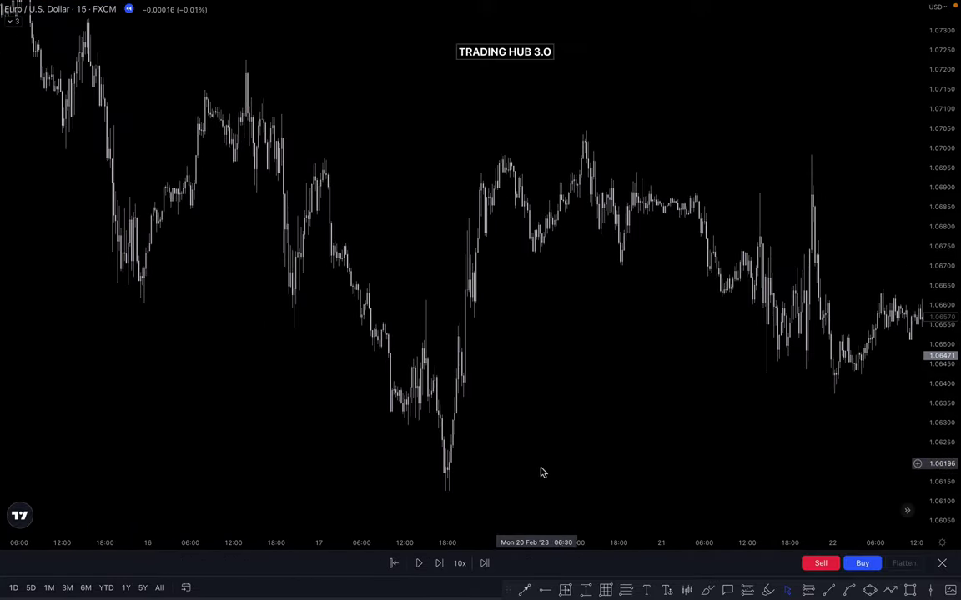
click(706, 589)
mouse_move(451, 486)
mouse_down()
mouse_move(442, 490)
mouse_move(457, 487)
mouse_up()
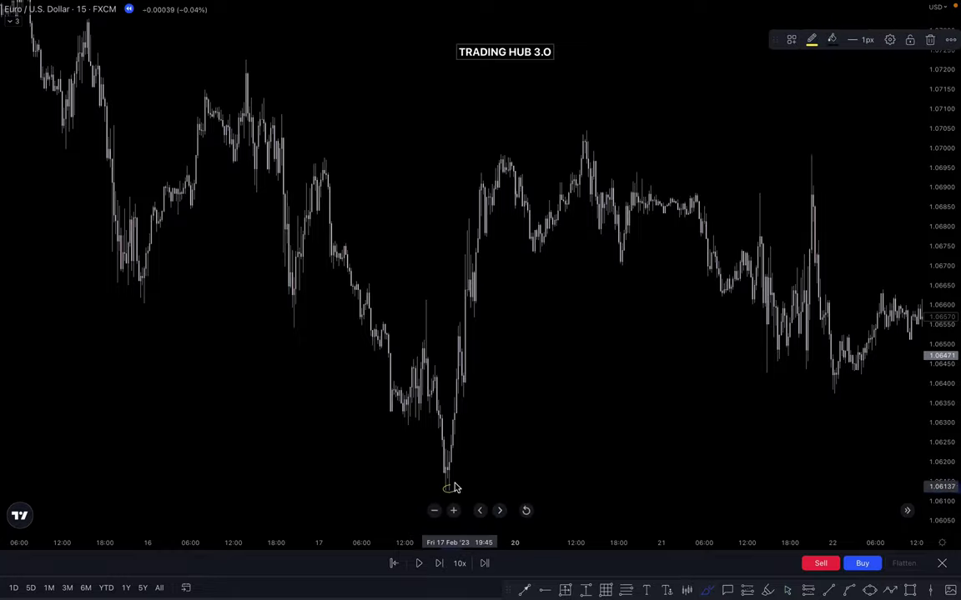
key(Delete)
Mark the swing low at the end of 15 February with a small yellow highlighter dot
drag(599, 440, 625, 463)
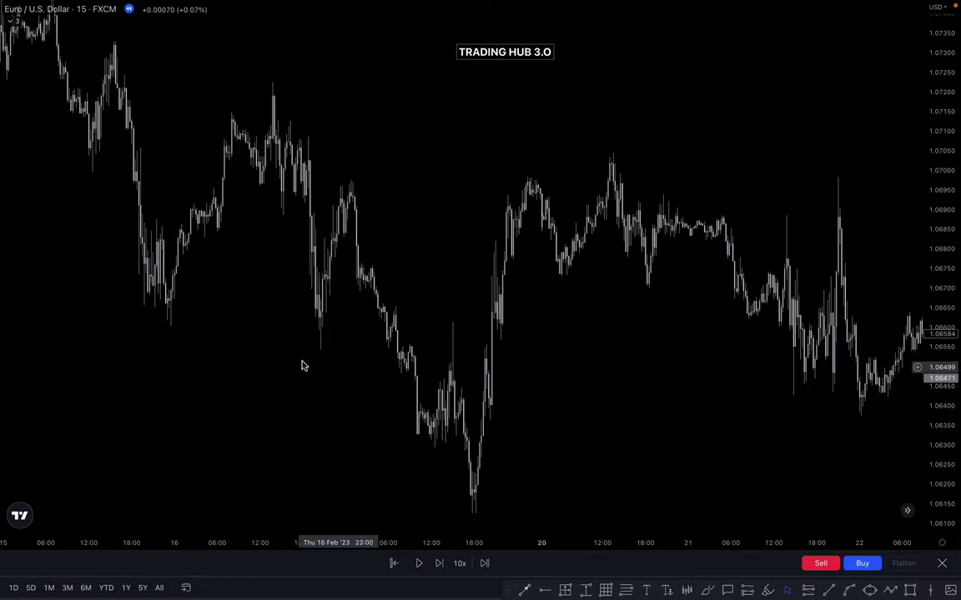
drag(268, 368, 271, 371)
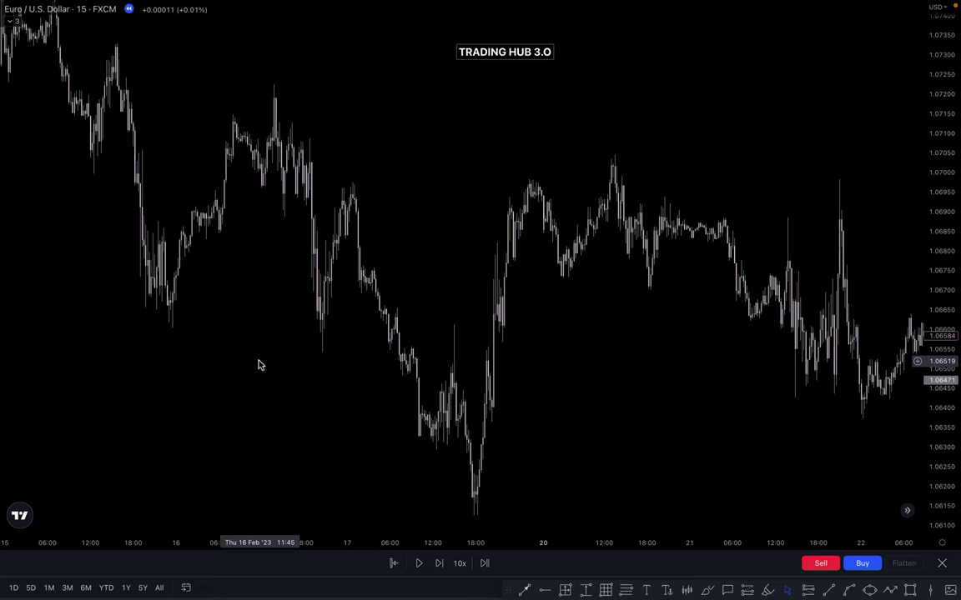
scroll(258, 365, up, 1)
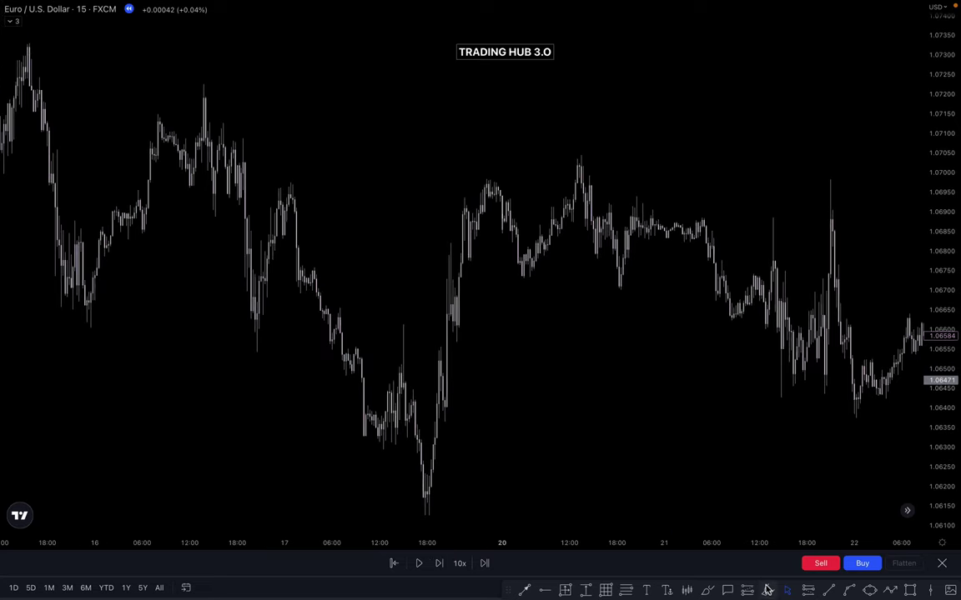
drag(94, 334, 168, 367)
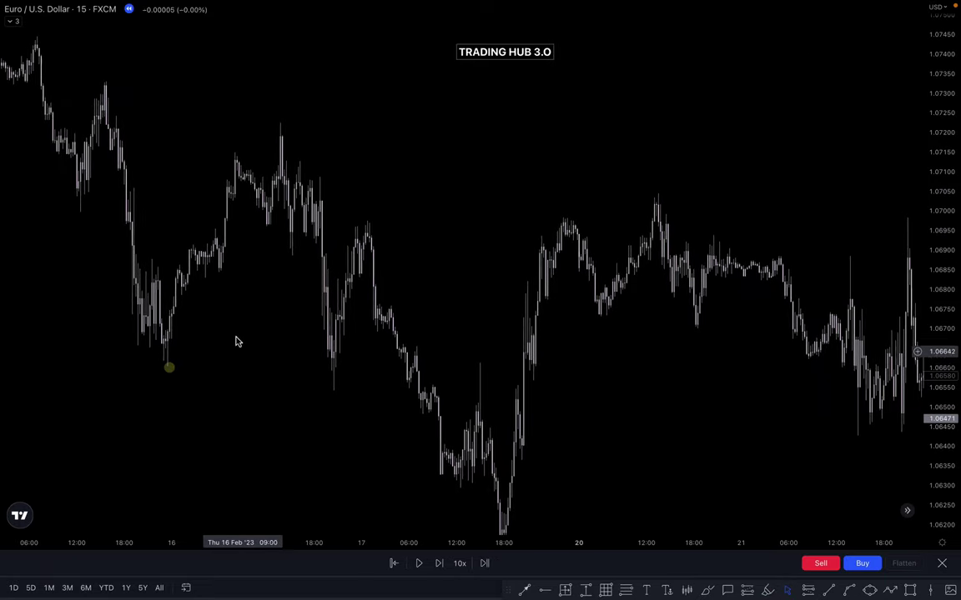
Draw a short horizontal trend line at about 1.0687 over the minor high beside the marked low and apply the x template
click(830, 591)
click(150, 261)
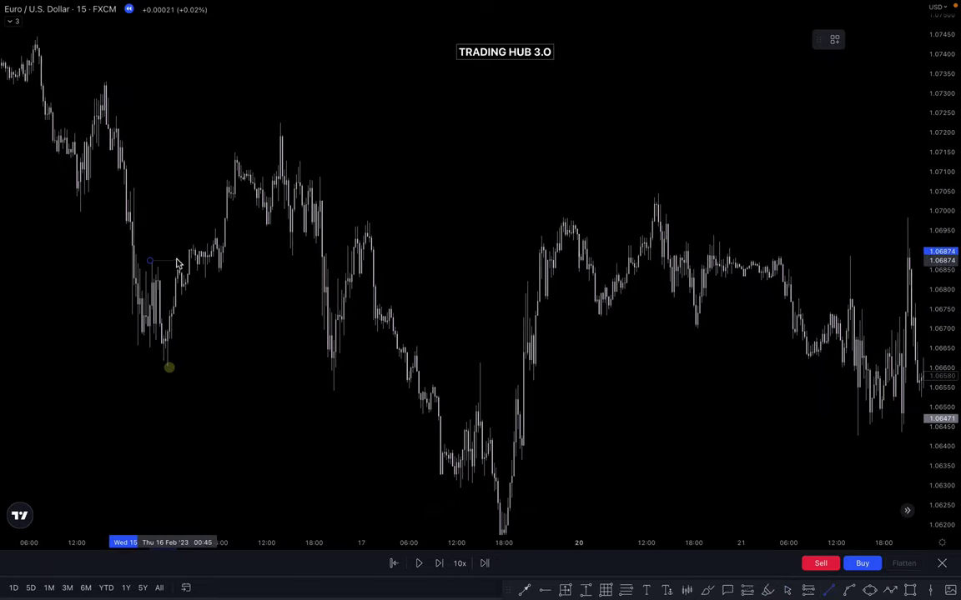
click(177, 262)
click(771, 39)
click(780, 223)
click(366, 176)
scroll(372, 170, up, 1)
drag(86, 263, 85, 261)
click(114, 350)
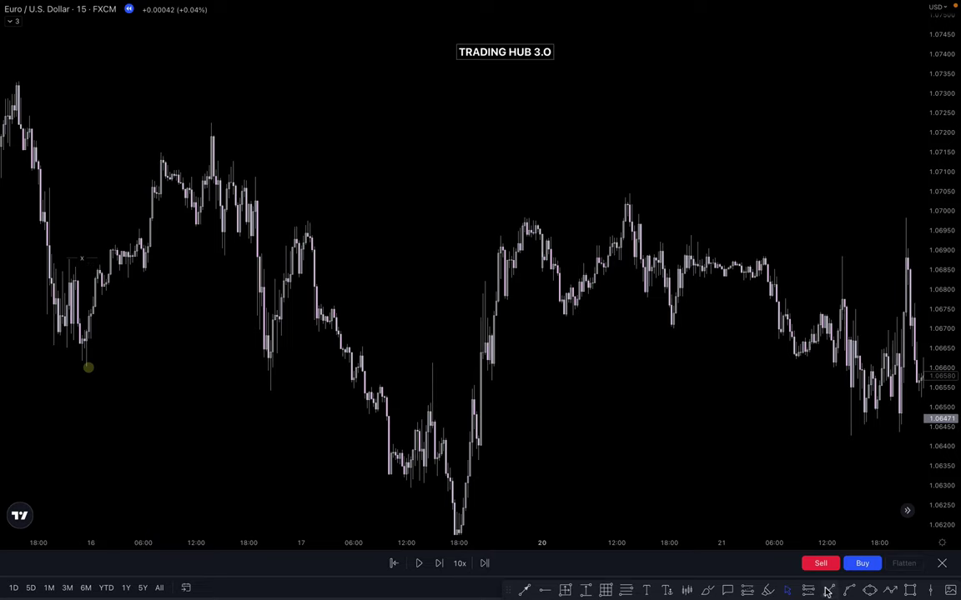
Draw a horizontal trend line from the marked low to the 16 February evening drop and apply the BOS template
click(827, 590)
click(89, 367)
click(247, 365)
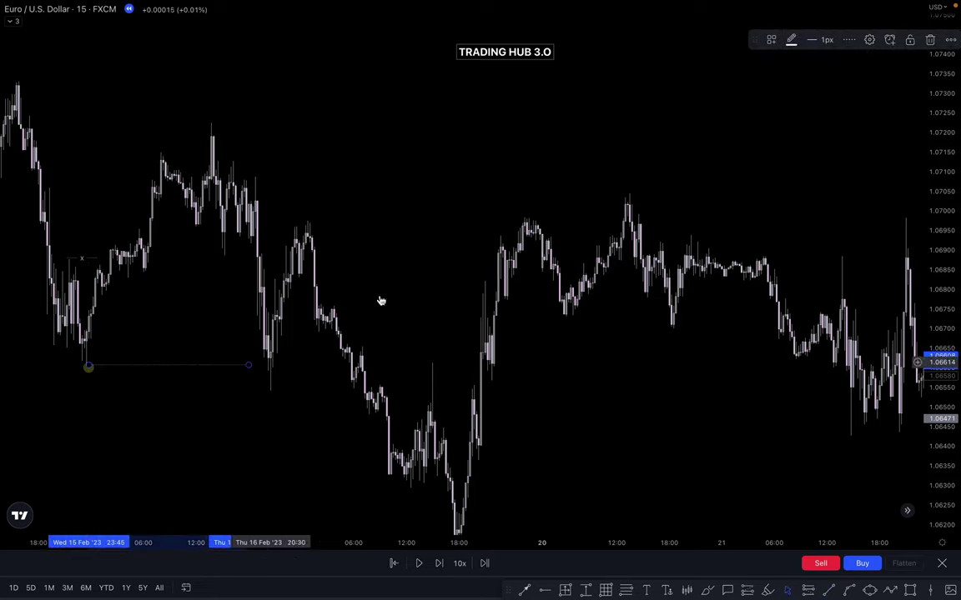
click(771, 39)
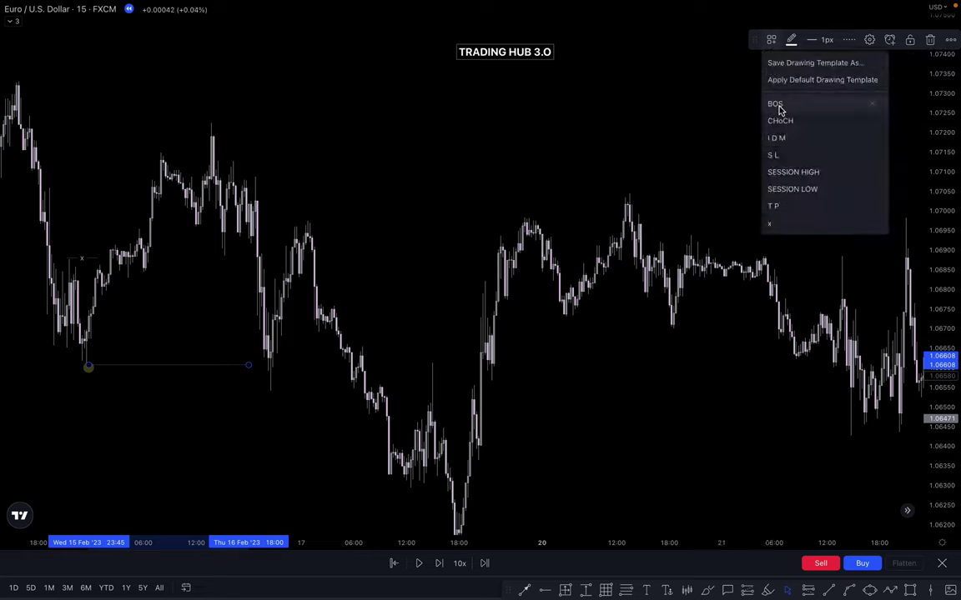
click(775, 104)
drag(258, 366, 260, 365)
click(407, 208)
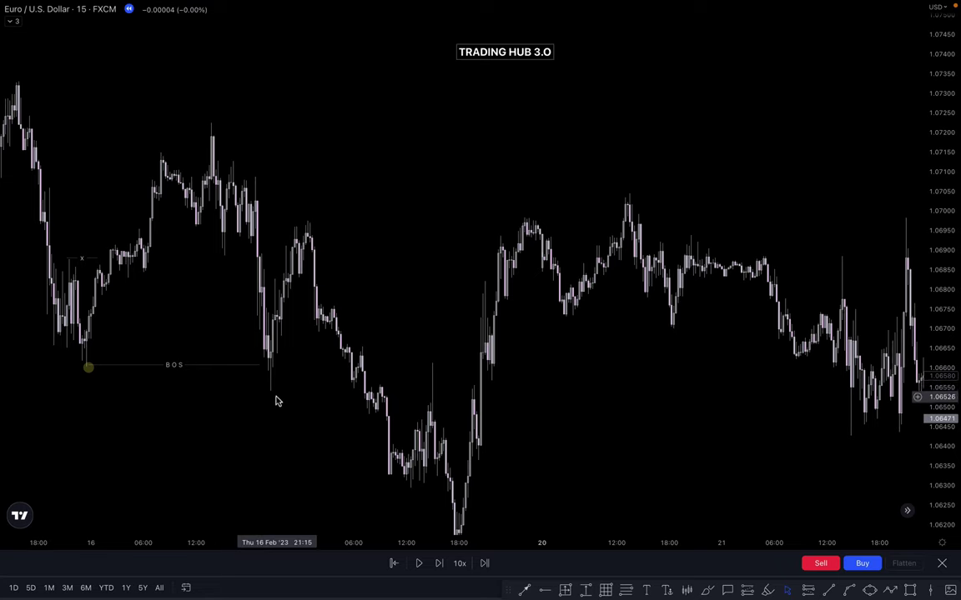
Draw a horizontal trend line from the late 16 February low at about 1.0654 and brush a check mark below the BOS line
drag(281, 414, 307, 413)
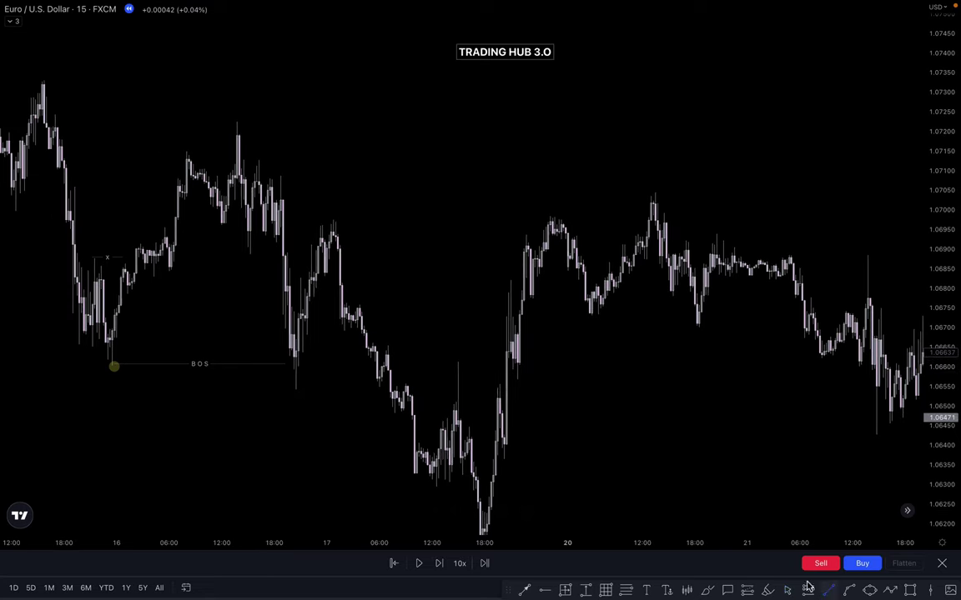
click(828, 590)
click(296, 390)
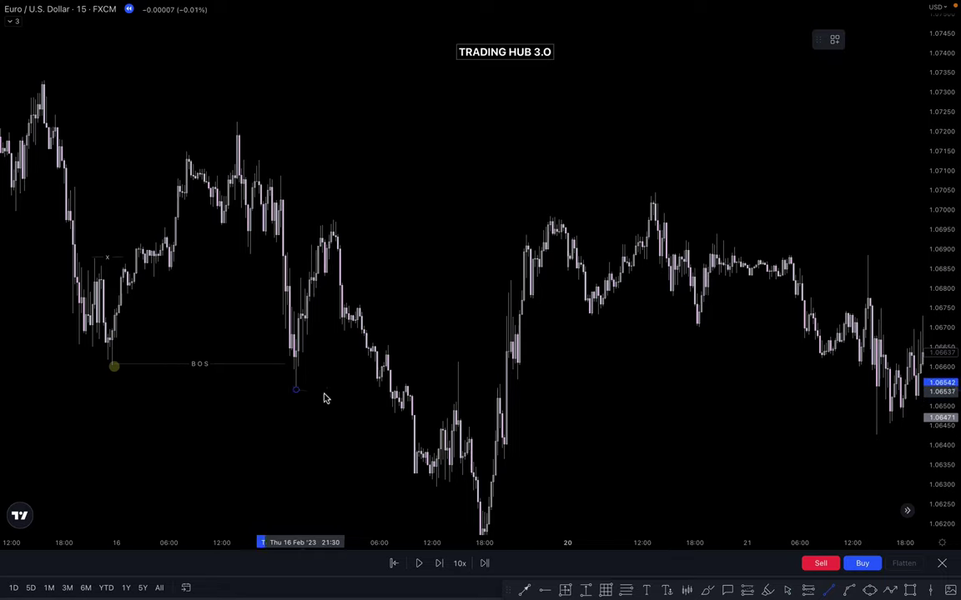
shift+click(379, 400)
click(422, 363)
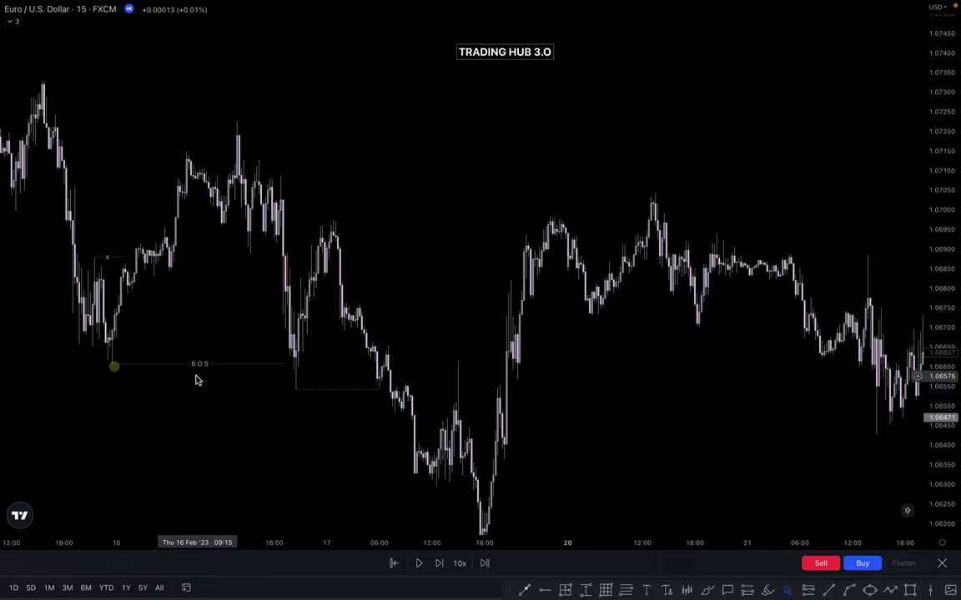
click(707, 590)
mouse_move(205, 373)
mouse_down()
mouse_move(216, 385)
mouse_move(256, 356)
mouse_up()
Draw a yellow rectangle zone from the 15 February afternoon candle to the 16 February spike, spanning about 1.0719 to 1.0724
drag(333, 177, 448, 229)
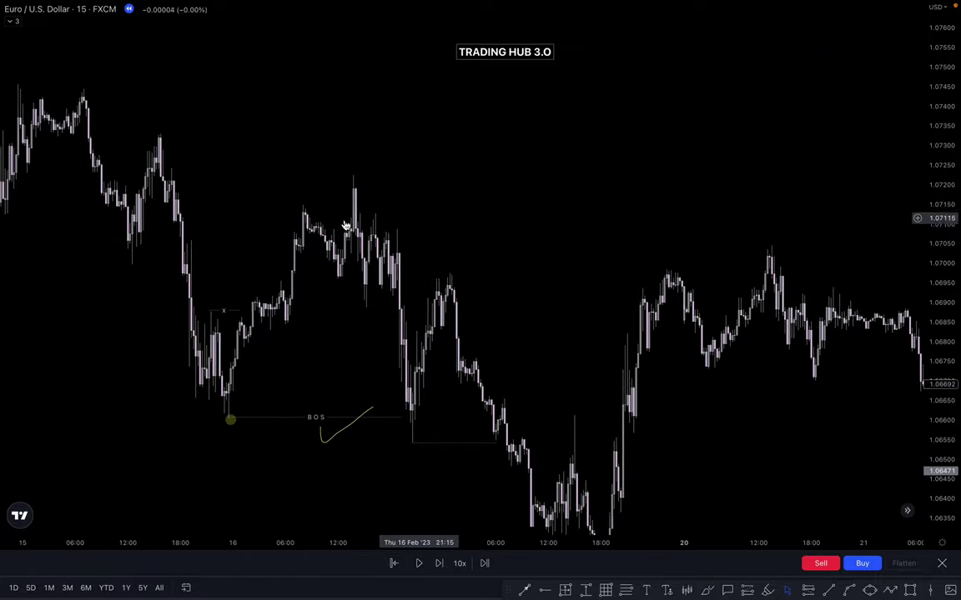
click(910, 590)
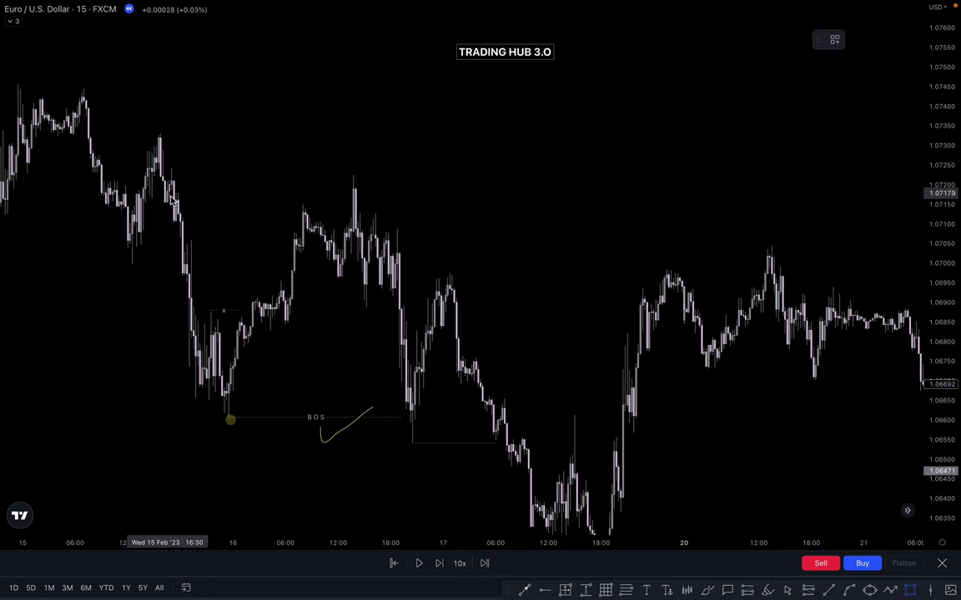
mouse_move(170, 167)
mouse_down()
mouse_move(176, 177)
mouse_move(363, 176)
mouse_up()
drag(327, 211, 562, 256)
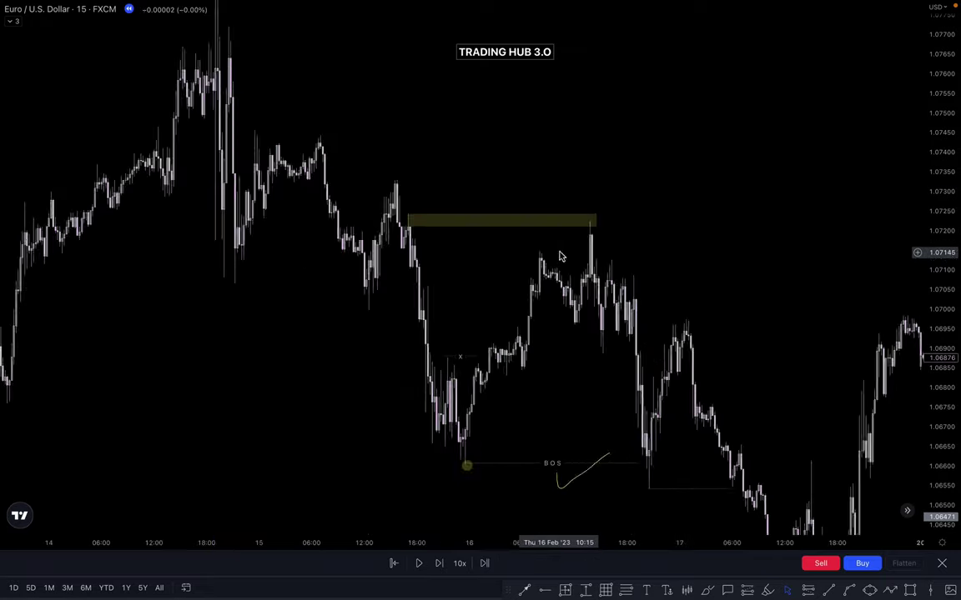
scroll(654, 247, up, 5)
drag(941, 275, 940, 90)
drag(242, 233, 597, 197)
scroll(504, 209, up, 1)
scroll(592, 197, up, 1)
drag(271, 147, 271, 165)
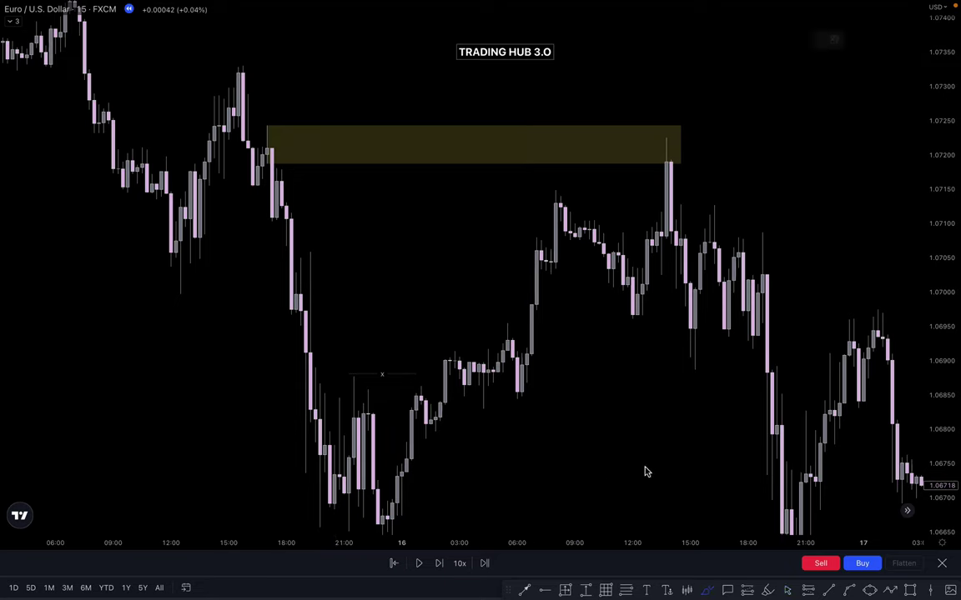
Try marking the gap between the candle wicks below the yellow zone with brush lines and undo the lines
click(275, 148)
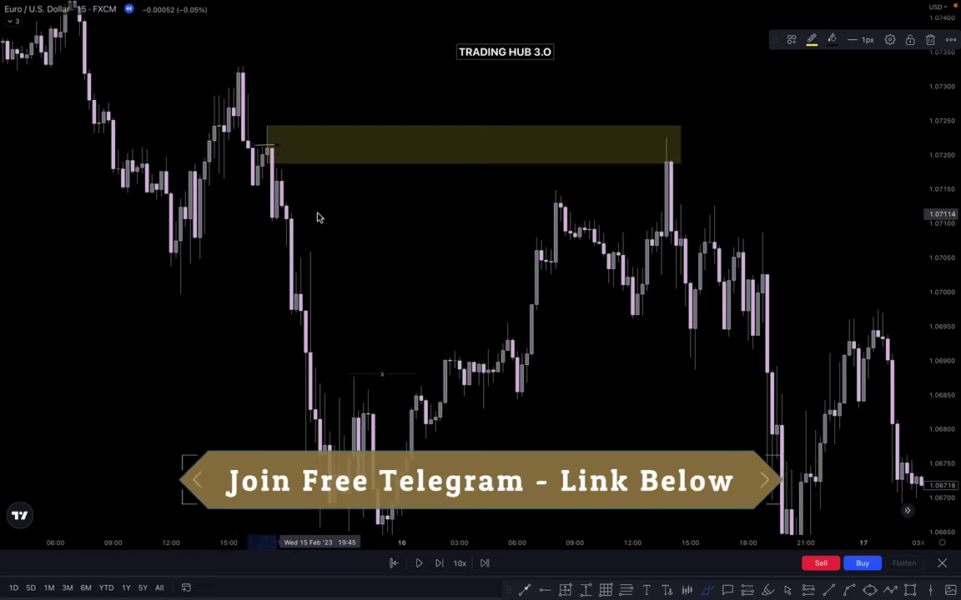
drag(285, 246, 354, 247)
drag(285, 207, 334, 207)
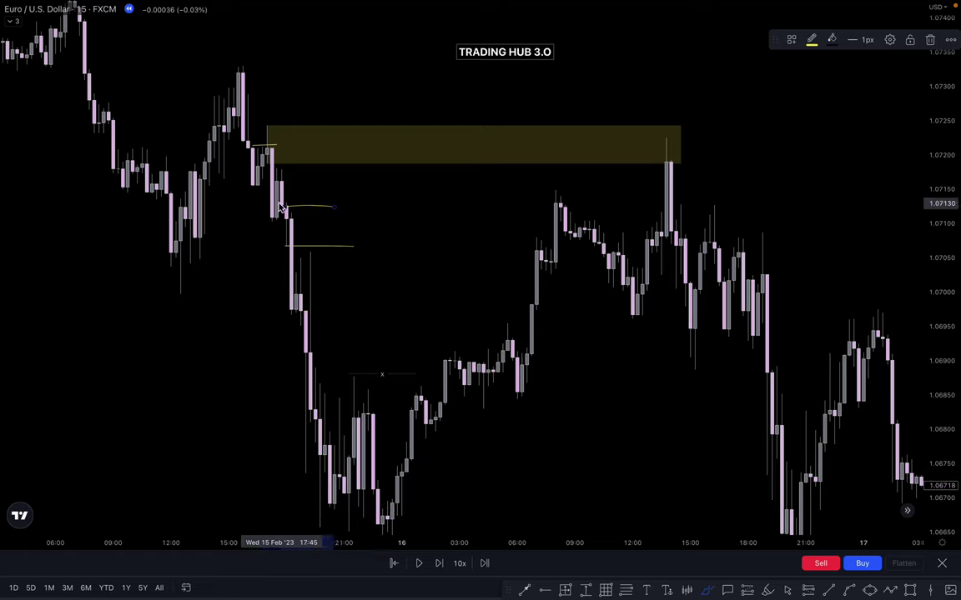
click(323, 175)
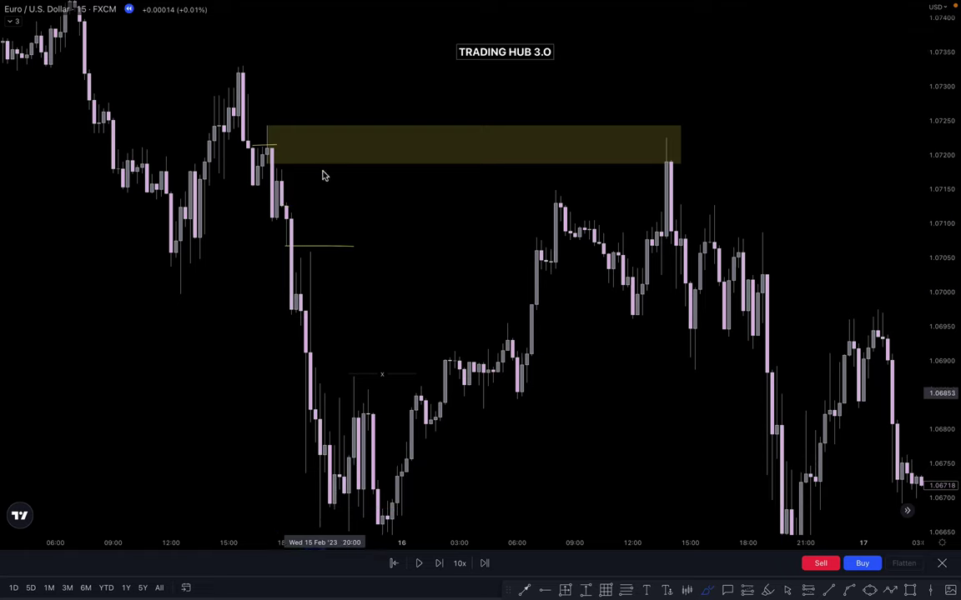
key(super+z)
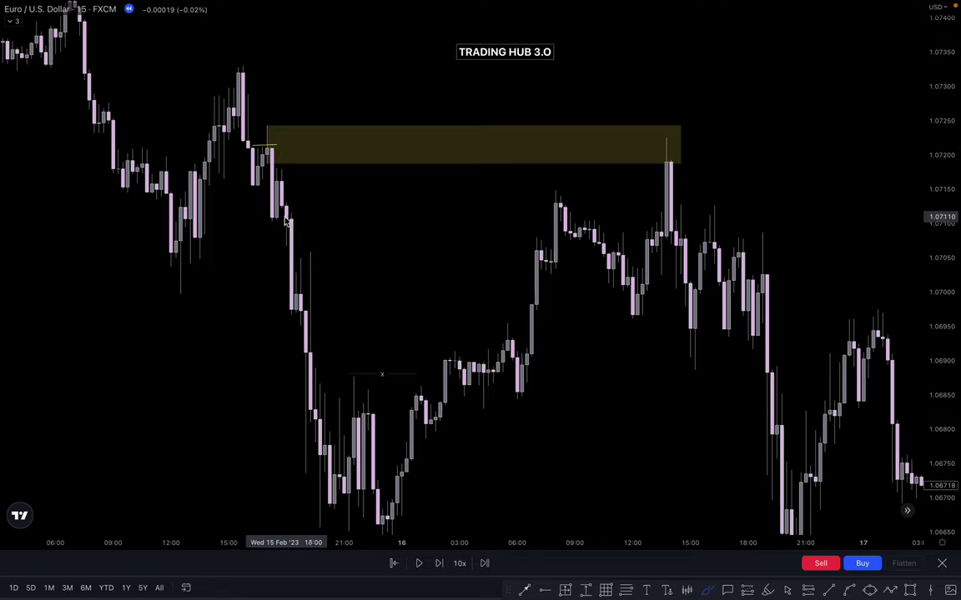
drag(281, 203, 425, 205)
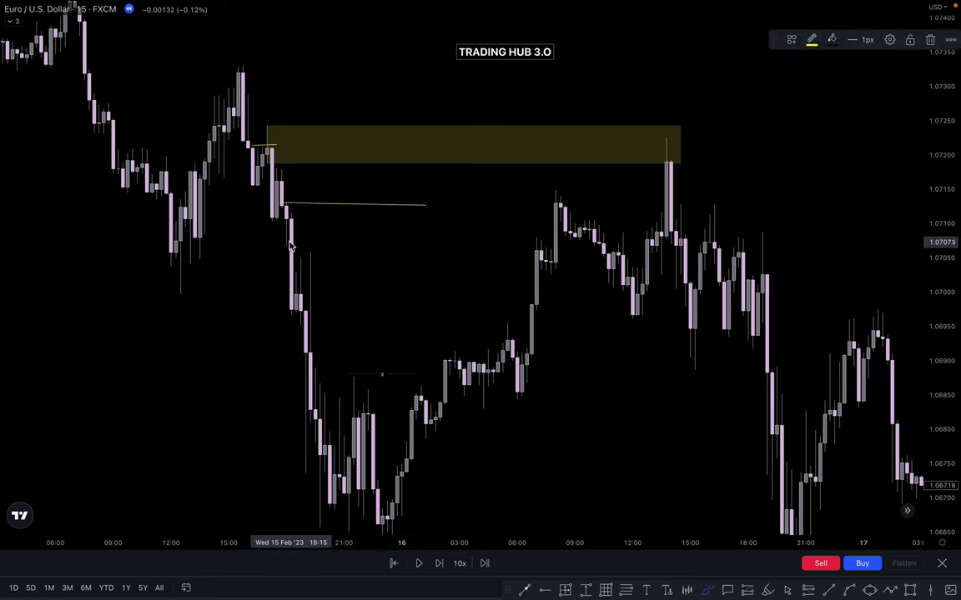
drag(293, 243, 421, 247)
key(ctrl+z)
key(ctrl+z)
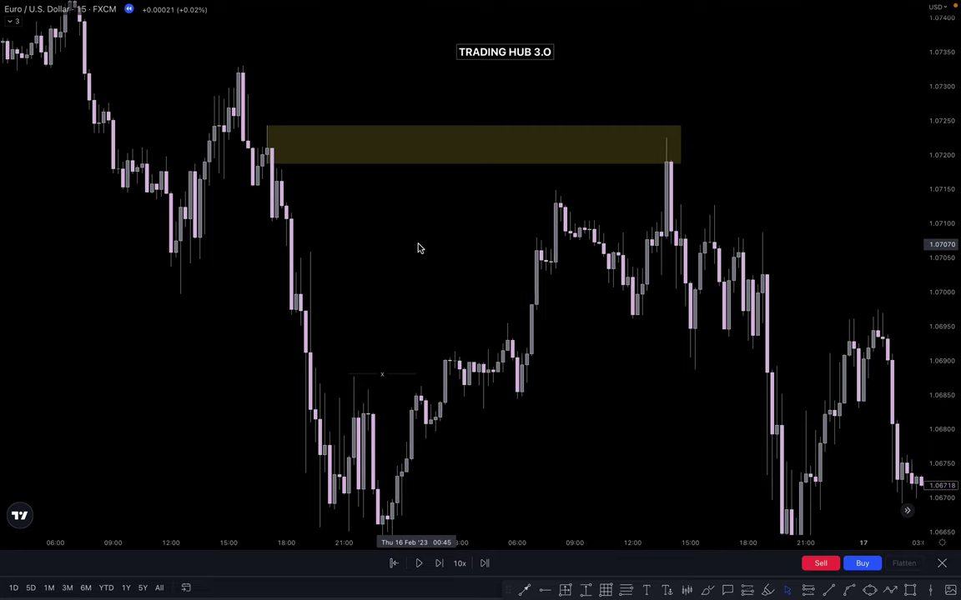
Shorten the yellow zone so it ends at the 16 February spike
scroll(397, 268, right, 10)
click(424, 154)
drag(419, 154, 423, 154)
click(558, 132)
drag(558, 133, 640, 133)
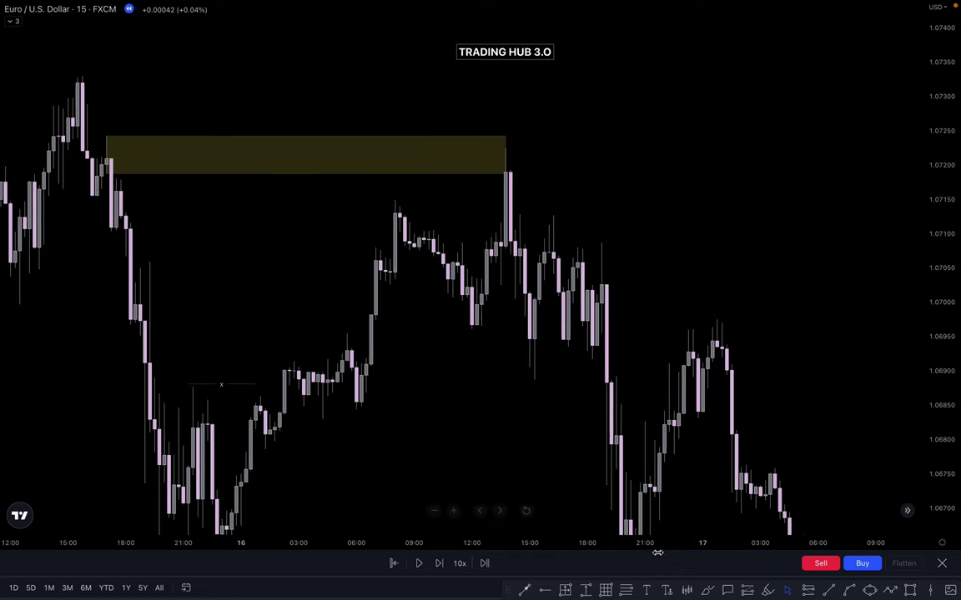
Brush lines across the high before the spike and the descending highs after it, and circle the last high before the drop
click(705, 588)
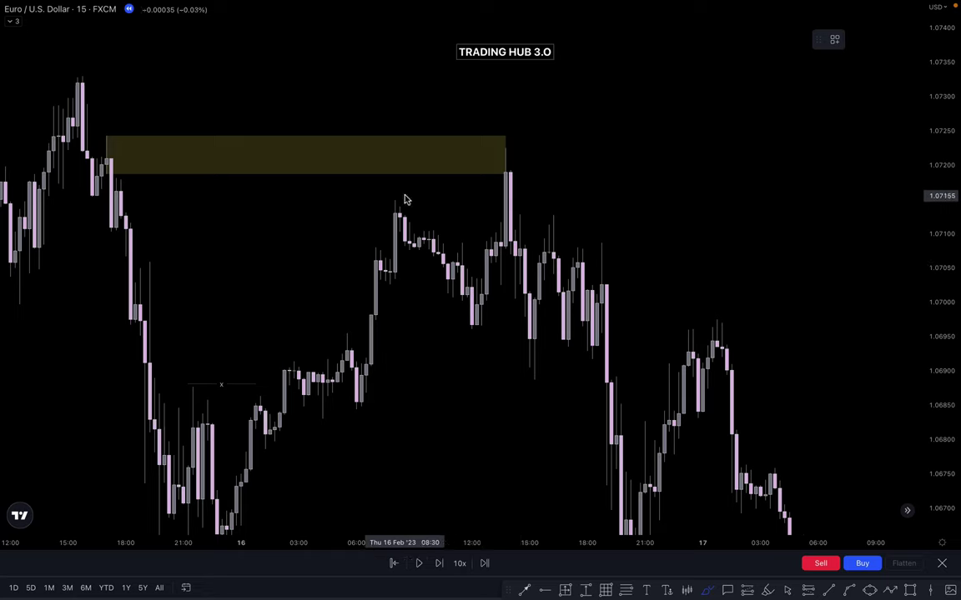
drag(390, 201, 505, 202)
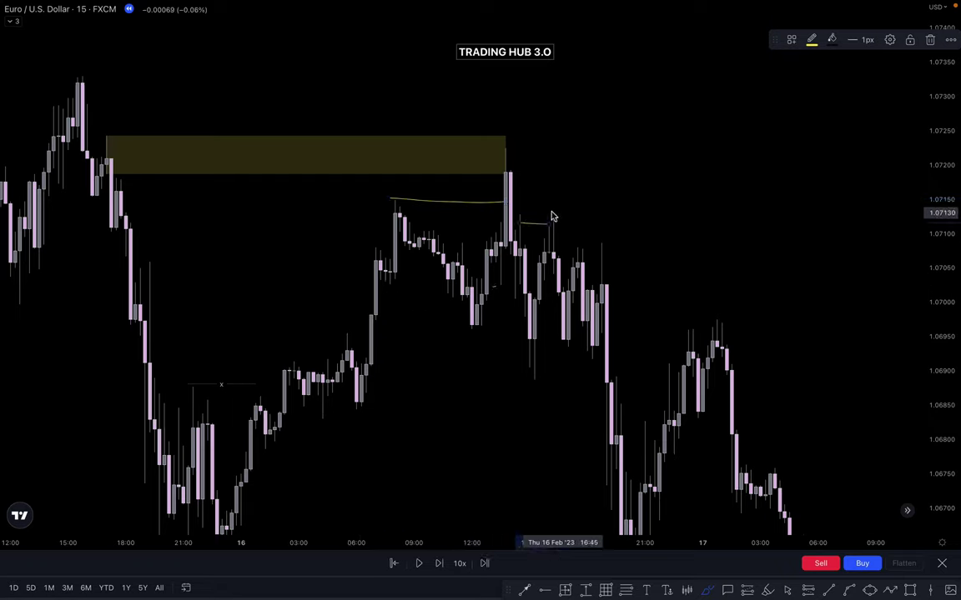
key(Delete)
mouse_move(522, 217)
mouse_down()
mouse_move(553, 219)
mouse_move(606, 250)
mouse_up()
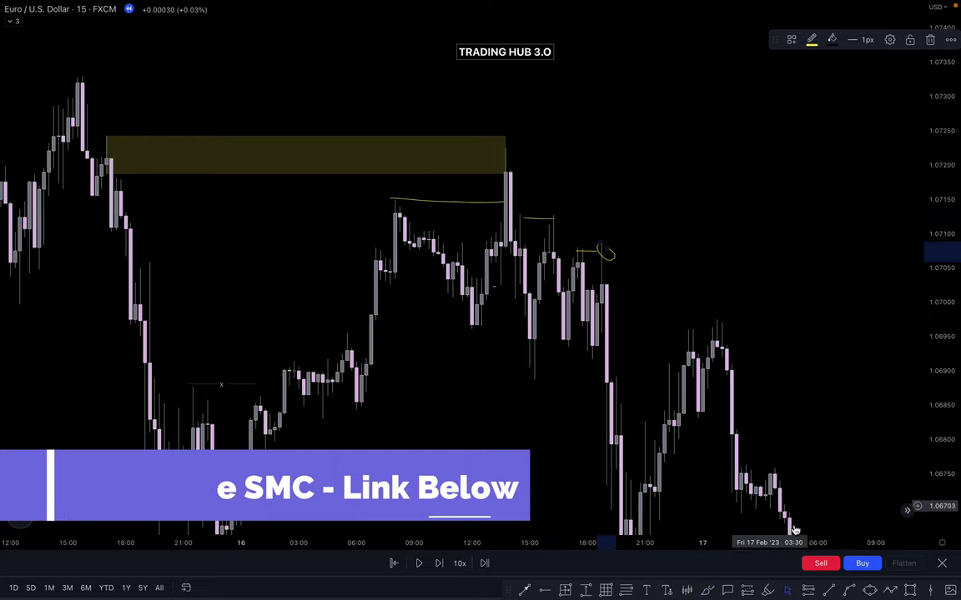
Draw a yellow rectangle at the circled 16 February high, spanning 1.07087 to 1.06955, and widen it over the start of the drop
click(910, 590)
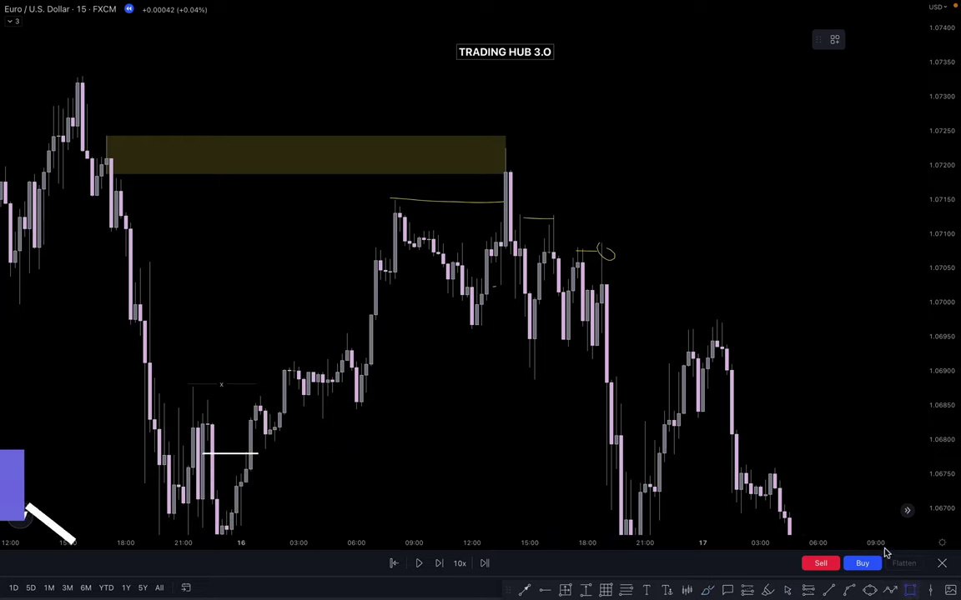
click(600, 334)
click(606, 243)
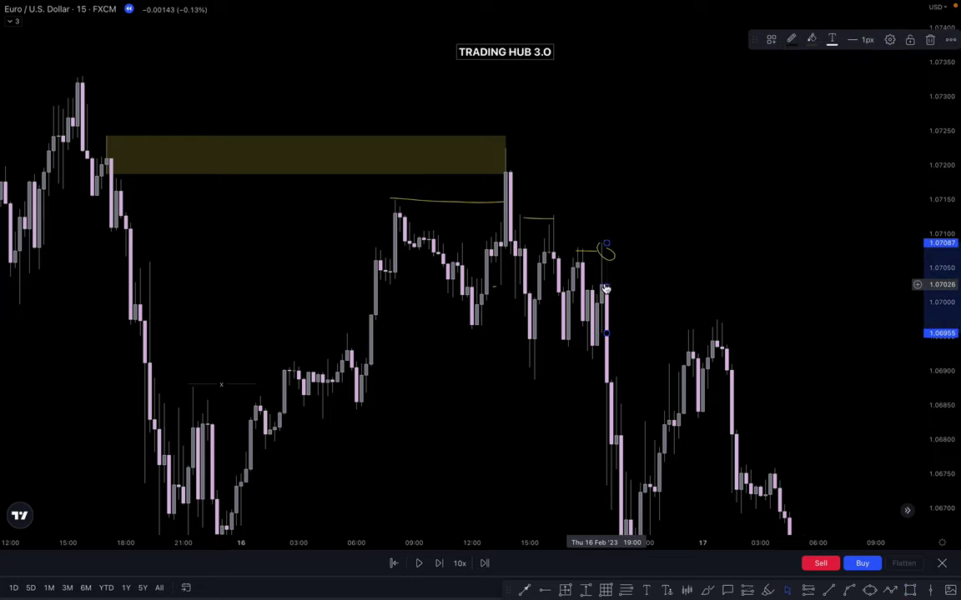
drag(606, 288, 621, 289)
click(675, 235)
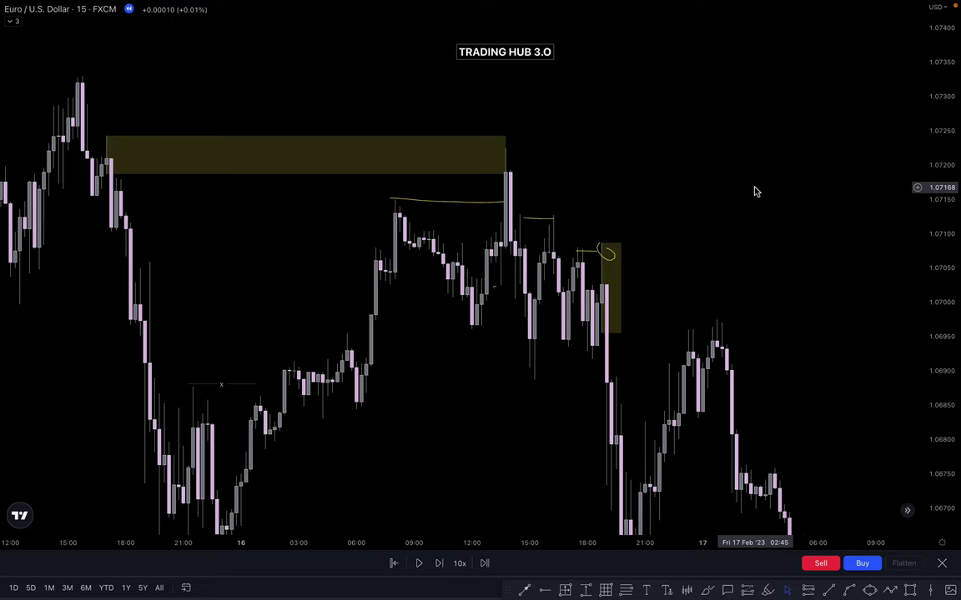
Box the imbalance after the middle 16 February high from about 1.0713 to 1.0704, and try a second rectangle before the circled high
scroll(755, 192, up, 3)
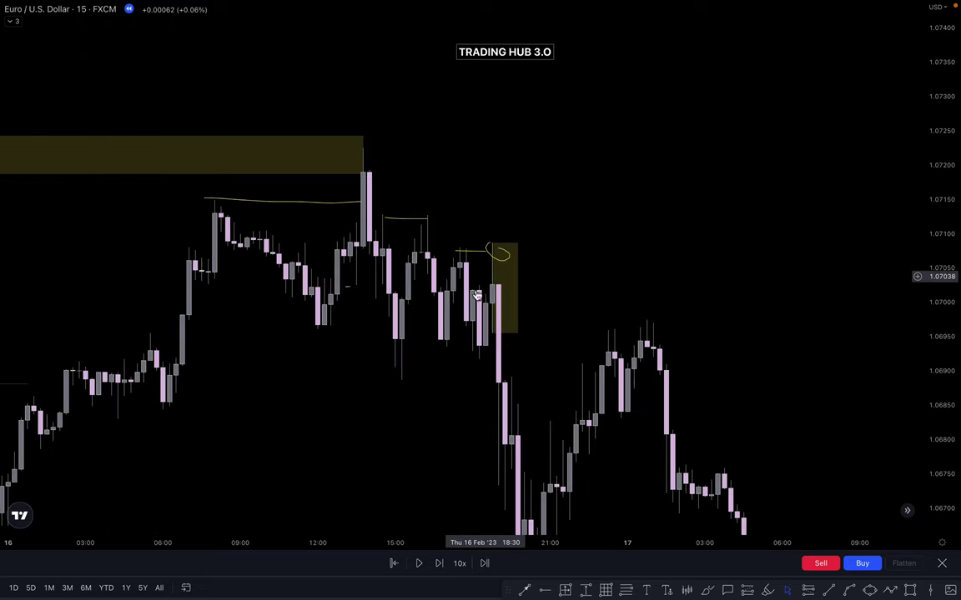
click(909, 590)
drag(427, 274, 460, 212)
drag(459, 279, 492, 244)
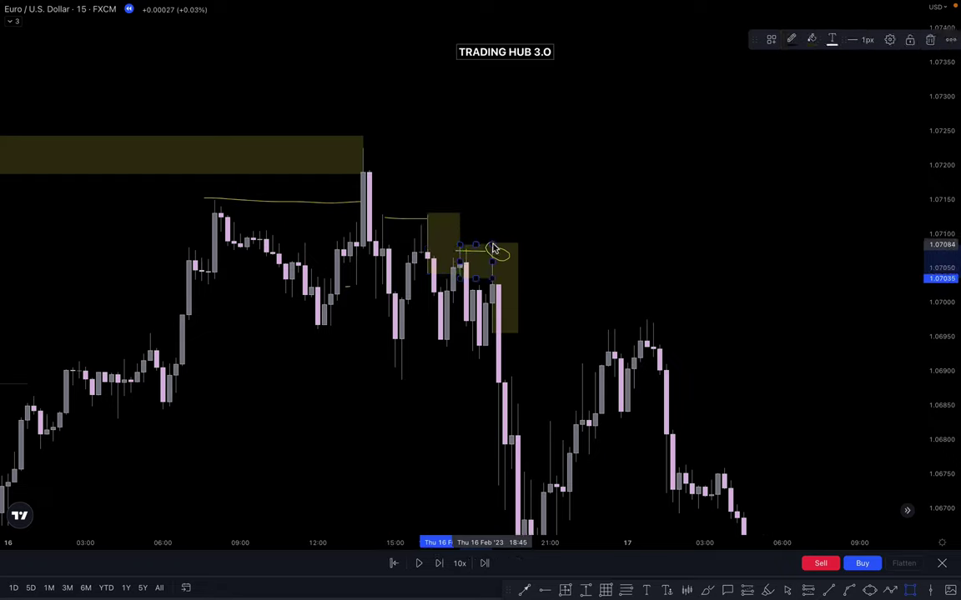
key(Escape)
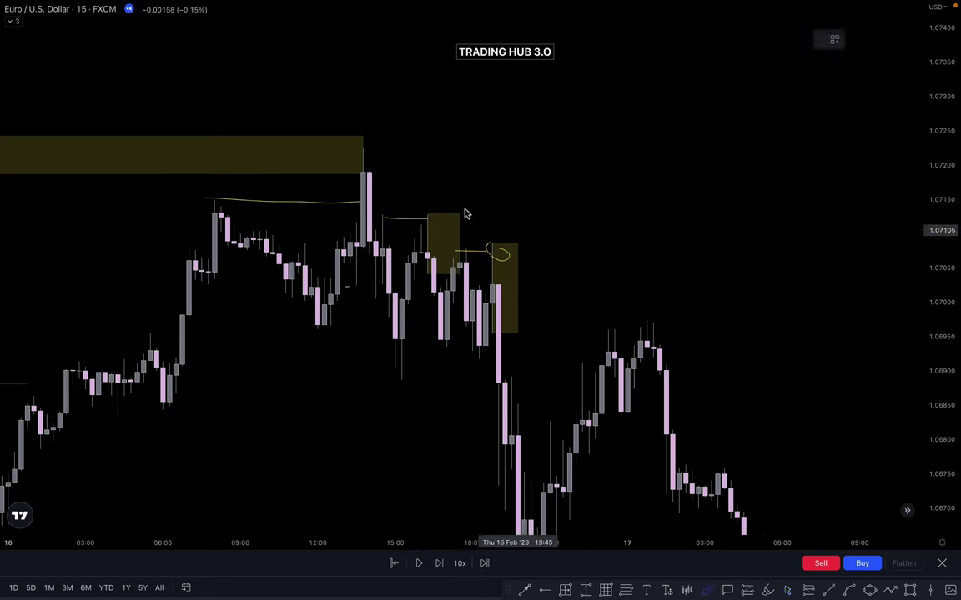
Brush over the circled high again and draw lines extending forward from the top and bottom of the rectangle beside it
click(491, 252)
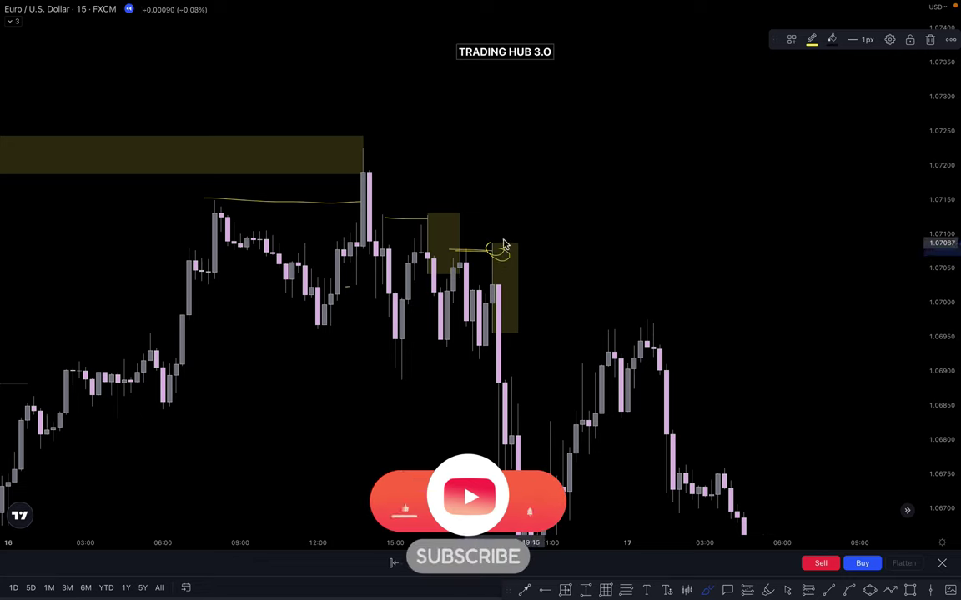
drag(494, 337, 634, 337)
drag(497, 250, 601, 255)
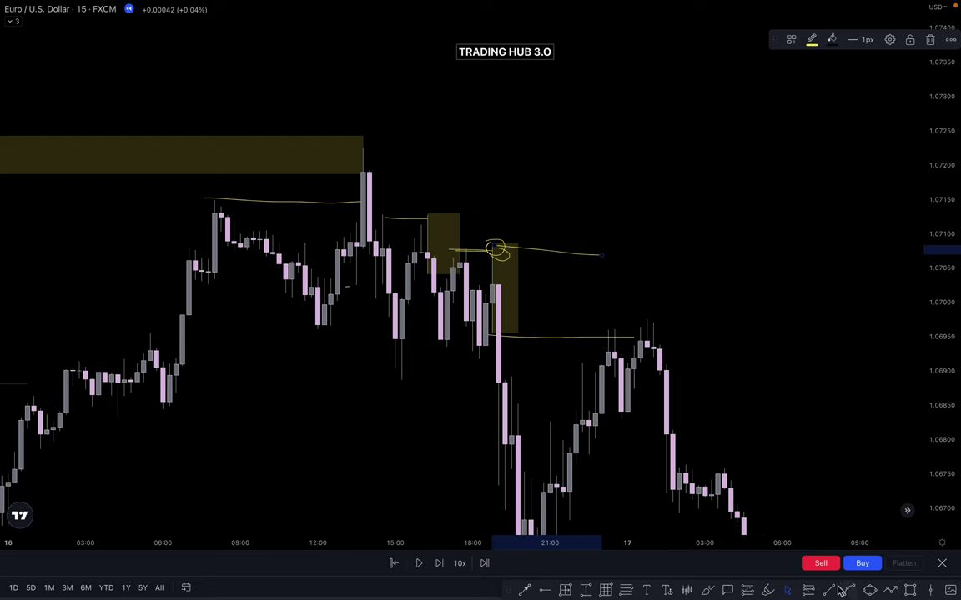
Try framing the retracement highs around the start of 17 February with a rectangle and undo it
click(909, 590)
drag(601, 322, 679, 414)
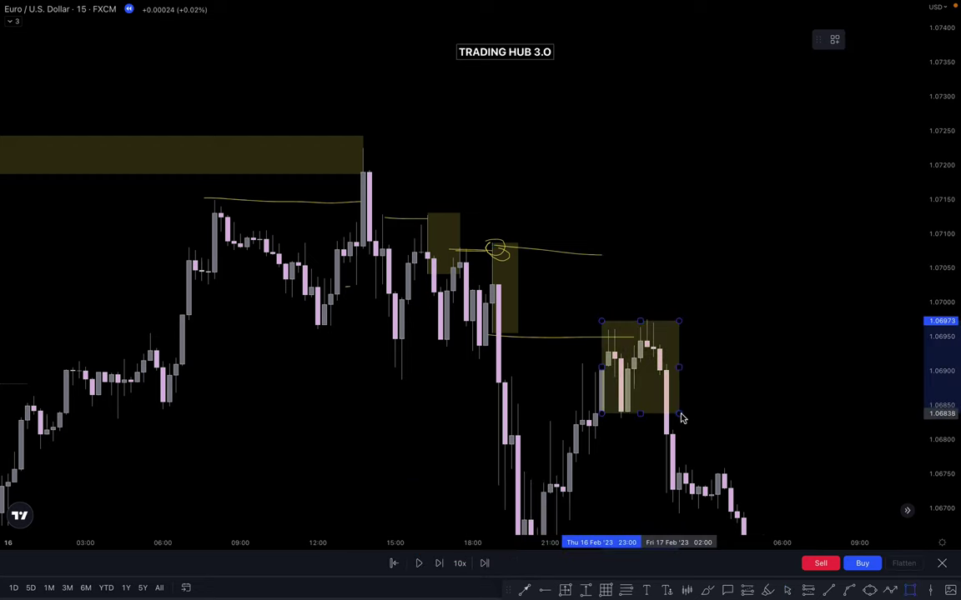
click(746, 333)
key(ctrl+z)
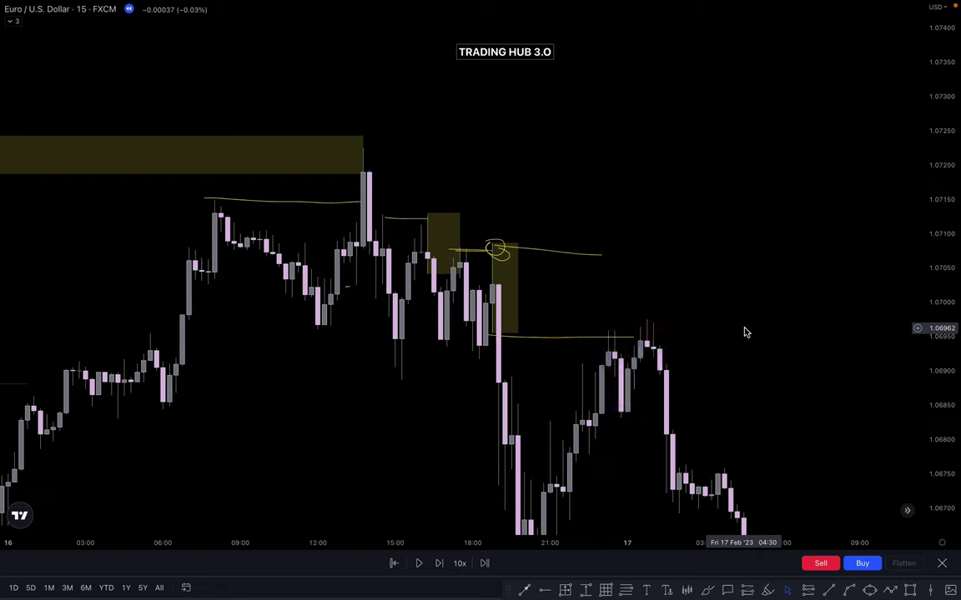
Try extending the rectangle to the retracement highs and overlaying a smaller one from 1.07009 to 1.06974, and undo both
drag(516, 288, 624, 286)
click(715, 266)
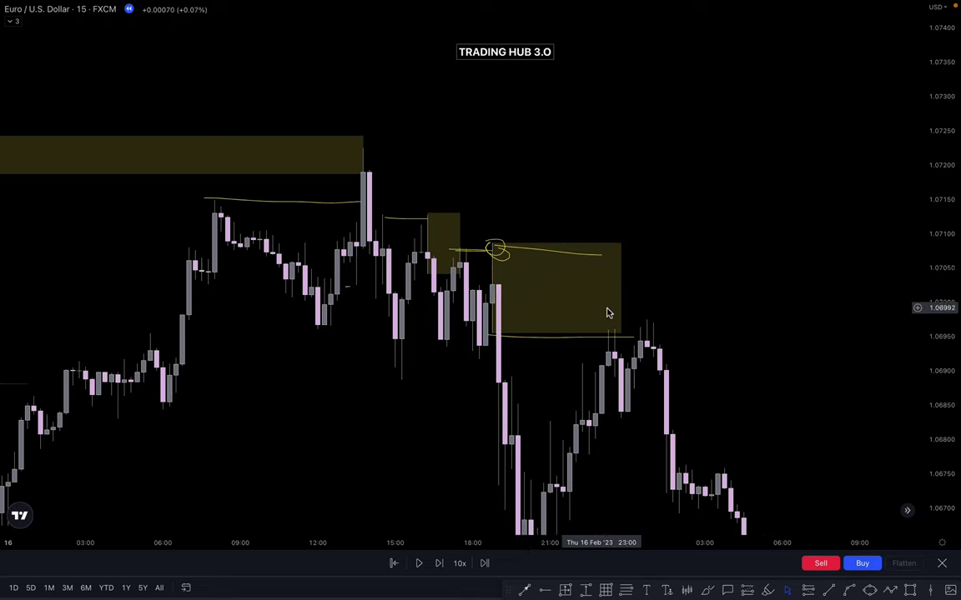
click(909, 588)
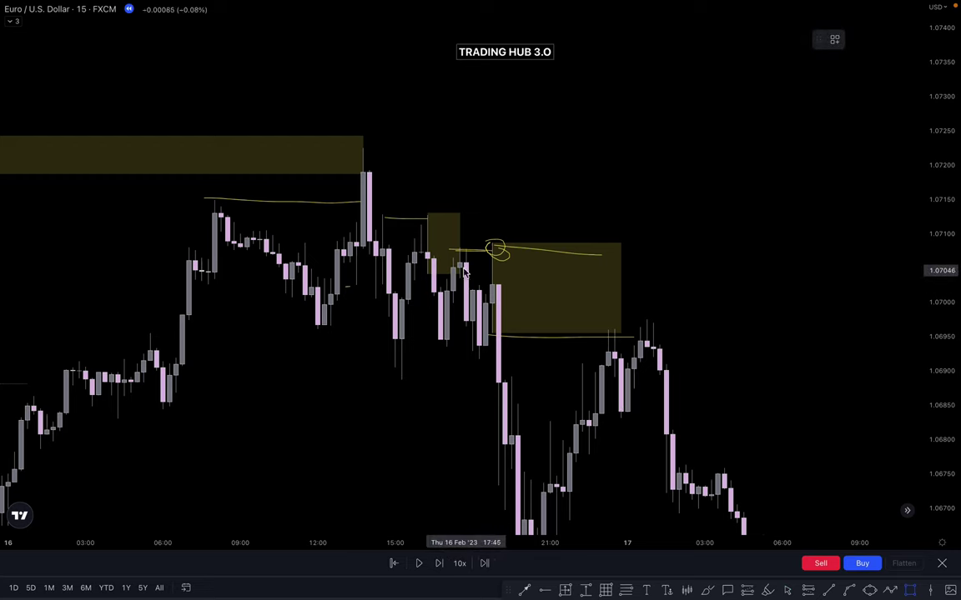
click(499, 296)
drag(615, 306, 652, 320)
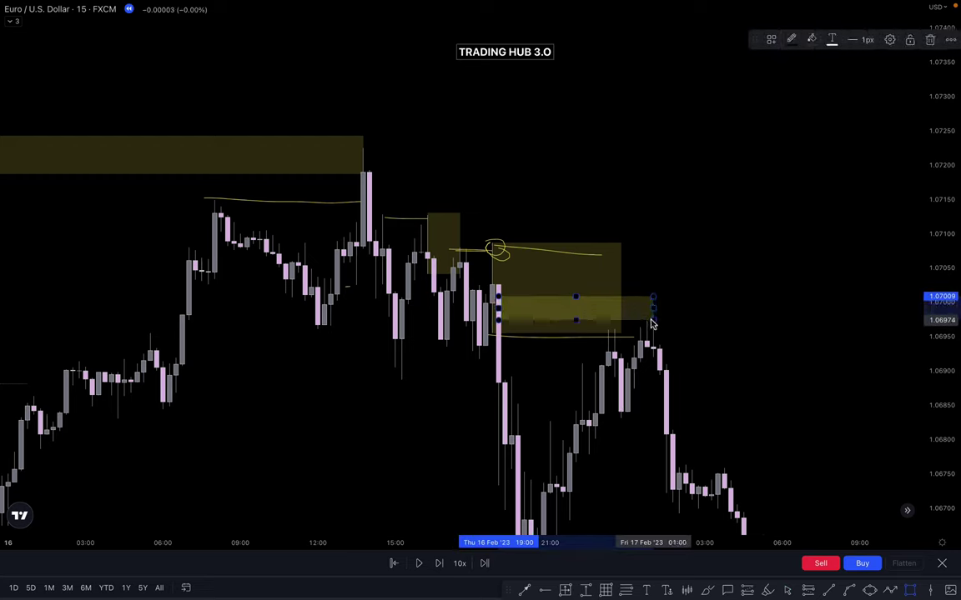
click(700, 293)
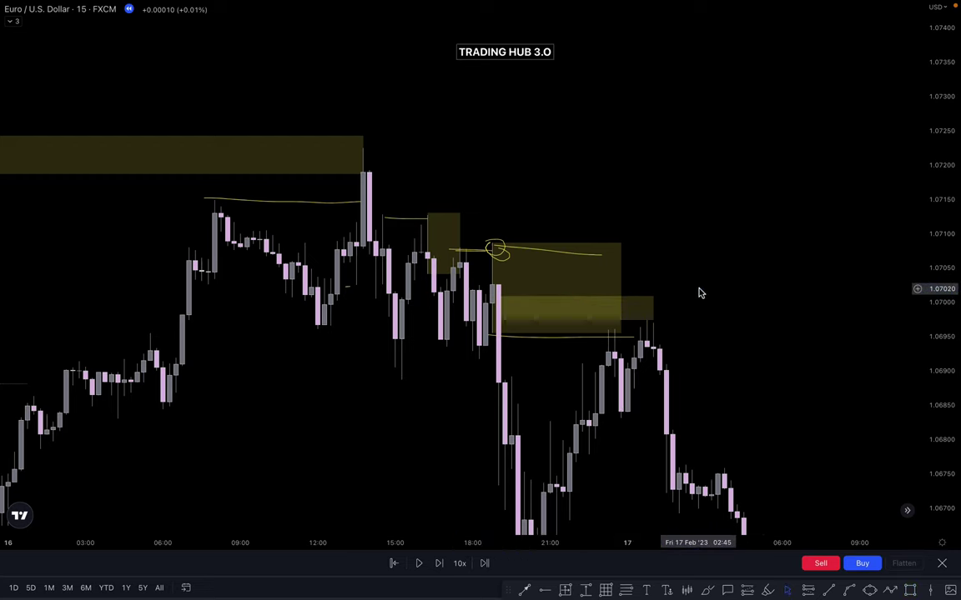
key(super+z)
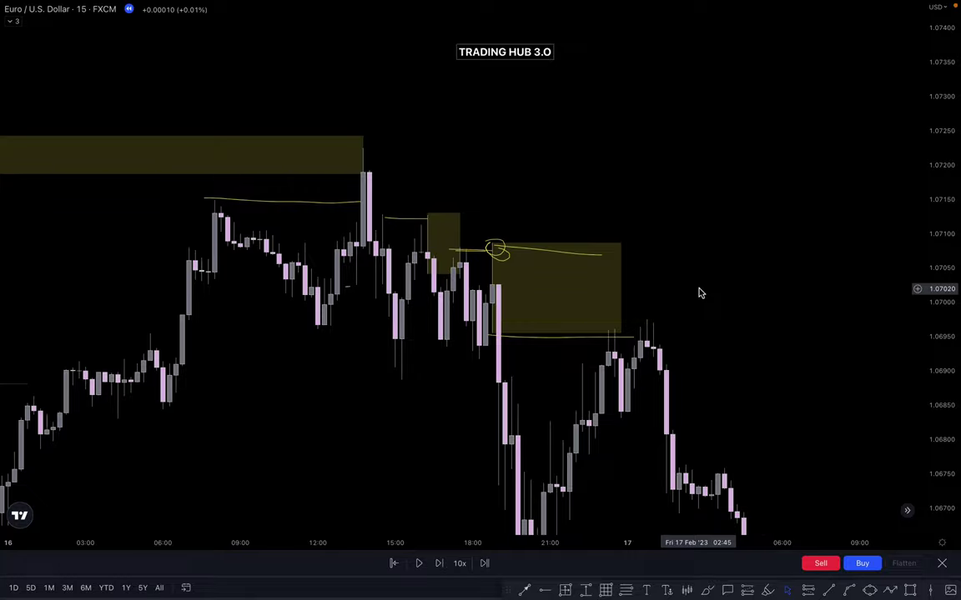
key(super+z)
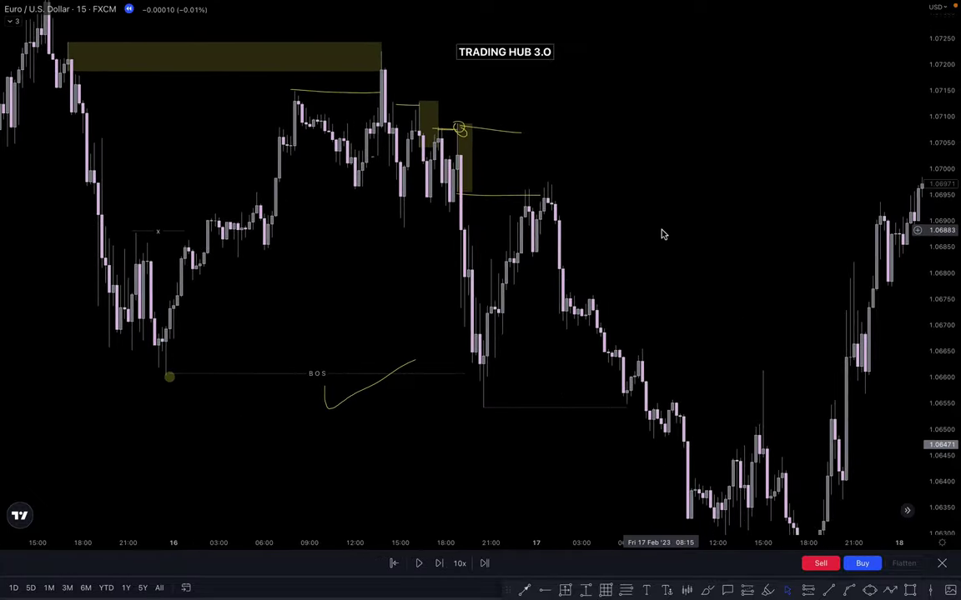
Mark the 17 February midday swing low, near 1.0628, with a highlighter dot
drag(664, 234, 598, 219)
scroll(609, 222, down, 1)
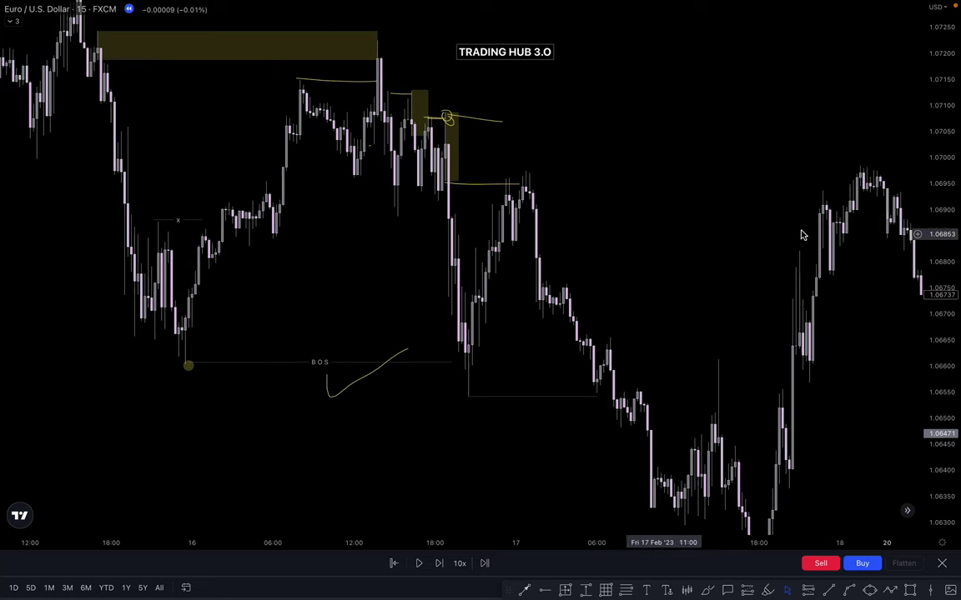
drag(944, 203, 943, 276)
drag(715, 261, 633, 203)
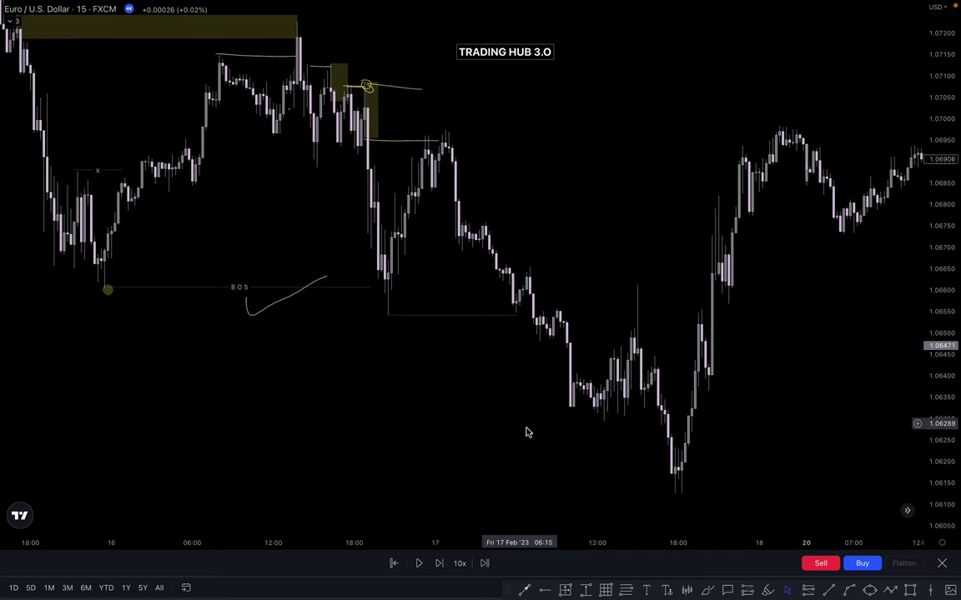
click(770, 588)
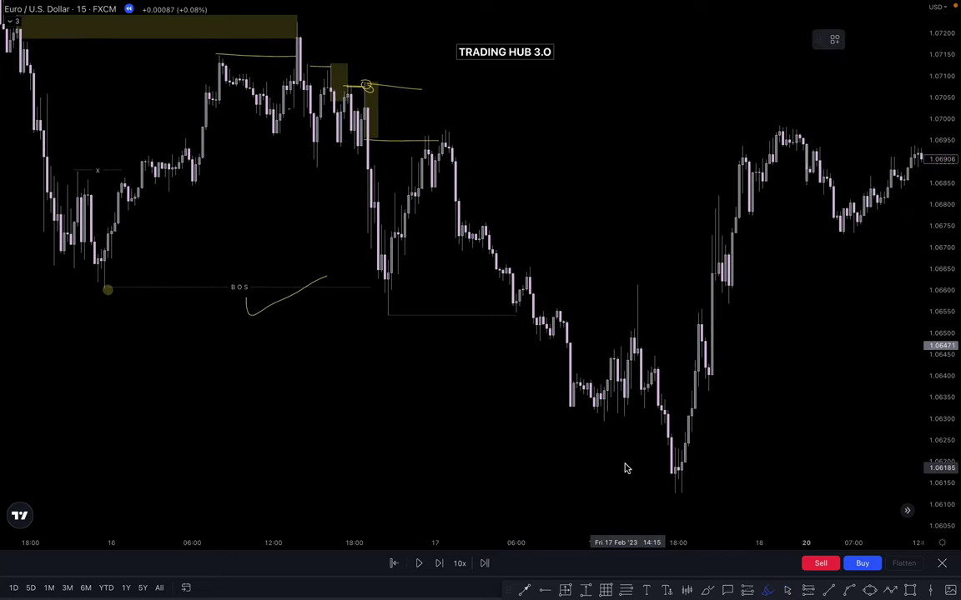
click(604, 427)
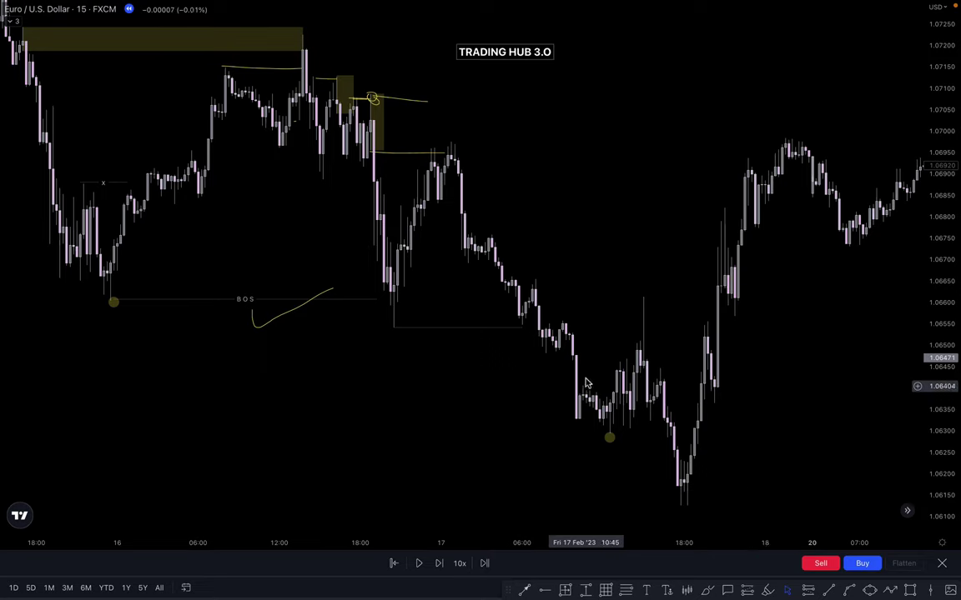
Draw a horizontal line at 1.06558 from the 09:00 high on 17 February to the afternoon spike and apply the x label
click(837, 591)
click(565, 323)
click(636, 323)
drag(580, 321, 576, 319)
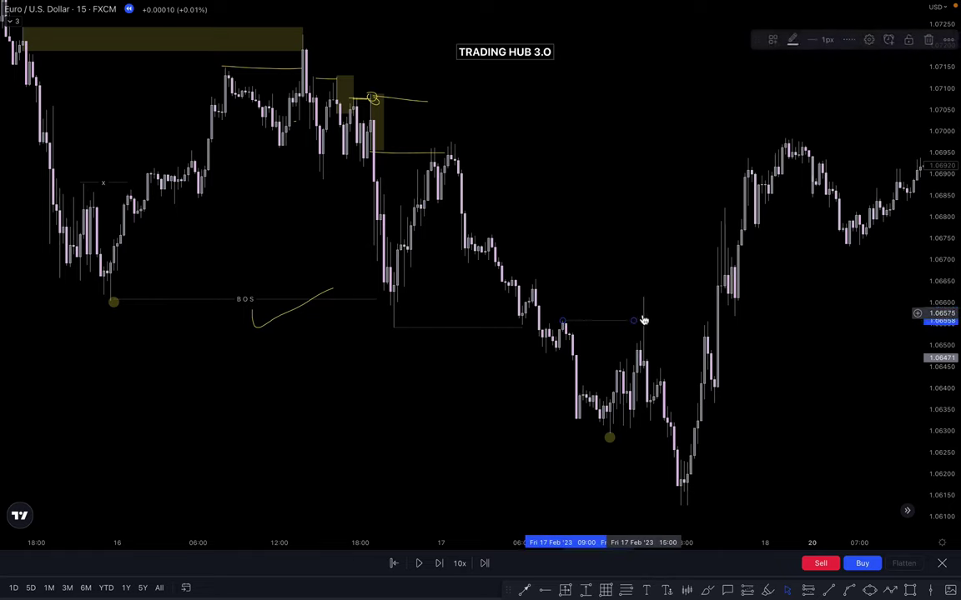
drag(634, 322, 640, 320)
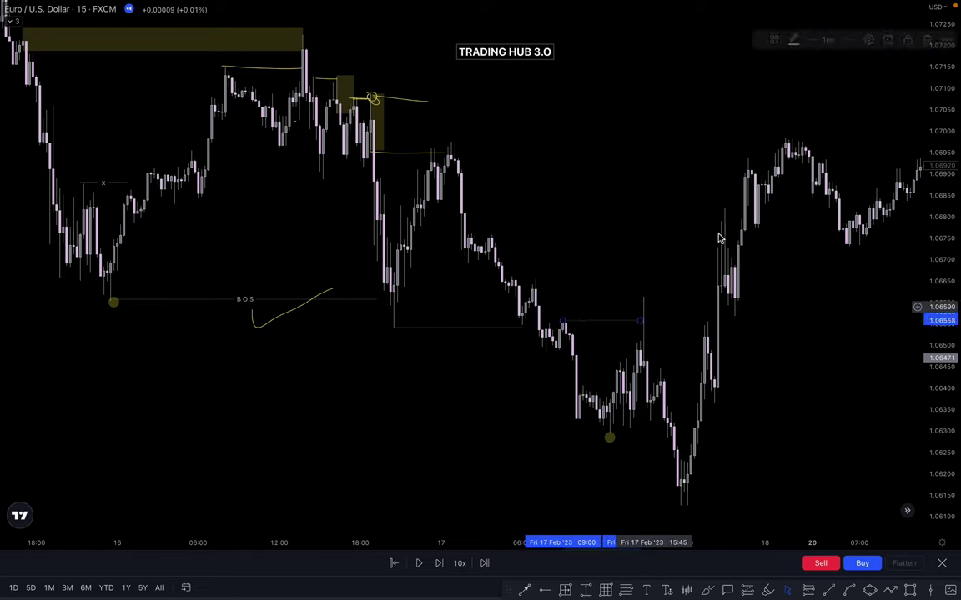
click(772, 40)
click(804, 225)
click(641, 227)
Copy the BOS line to the marked 17 February low and shorten it to end at the candle that breaks the low
click(609, 439)
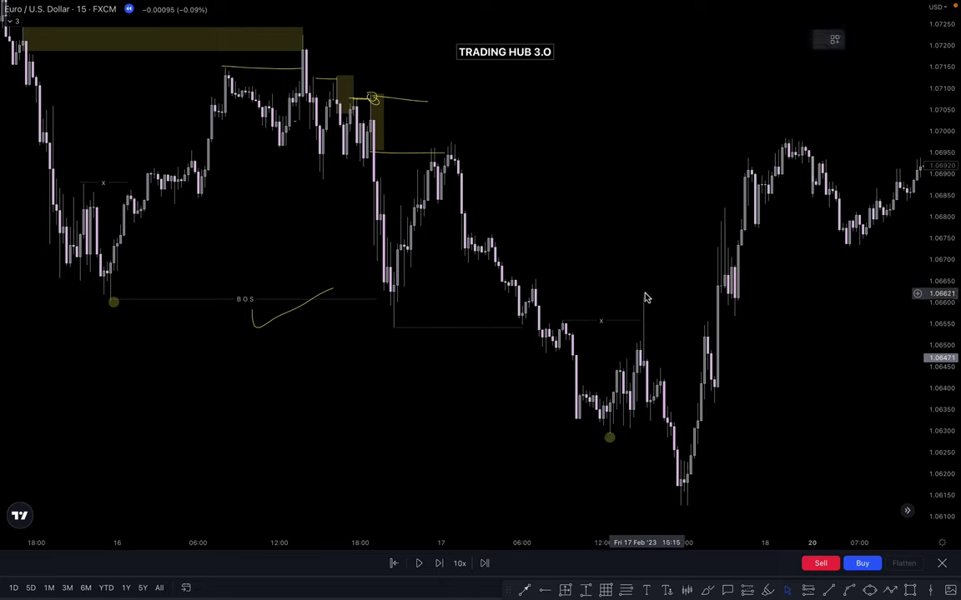
click(236, 300)
drag(236, 301, 746, 451)
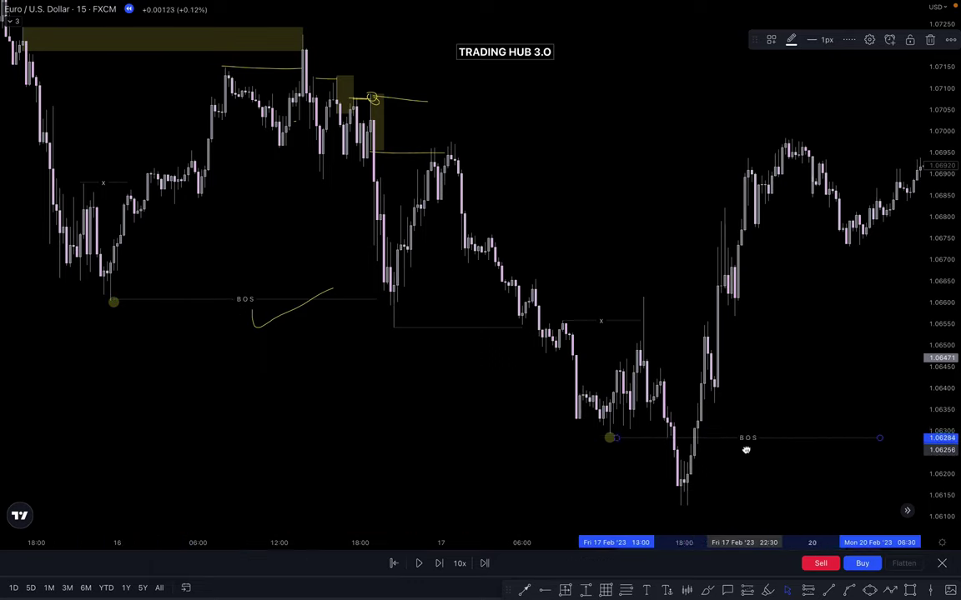
drag(877, 437, 696, 442)
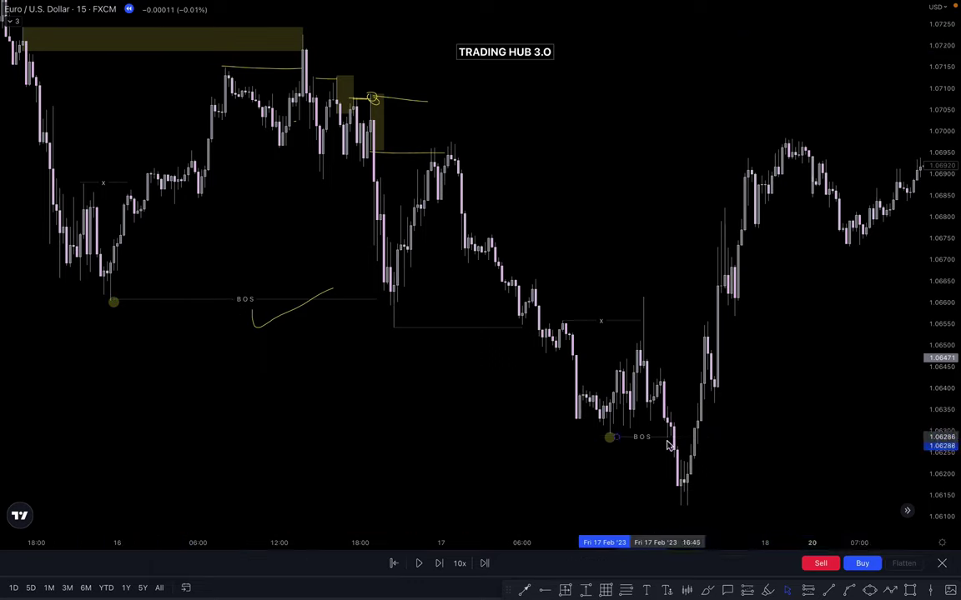
click(664, 390)
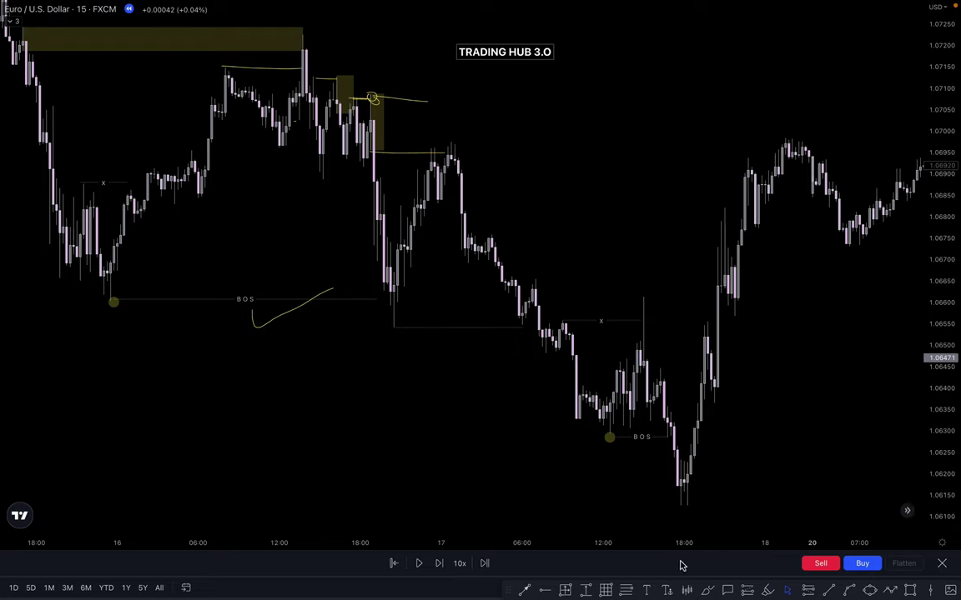
Mark the tip of the 17 February afternoon spike with a highlighter dot
click(643, 294)
key(Escape)
scroll(759, 353, up, 2)
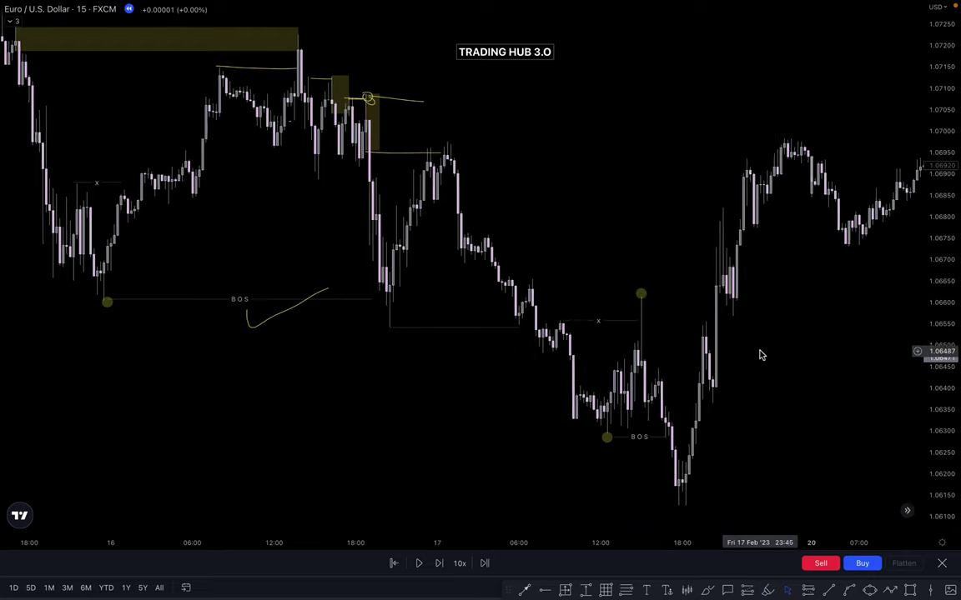
Draw a horizontal line at 1.06613 from the marked spike high to the rally that breaks it and label it CHoCH
drag(758, 365, 688, 329)
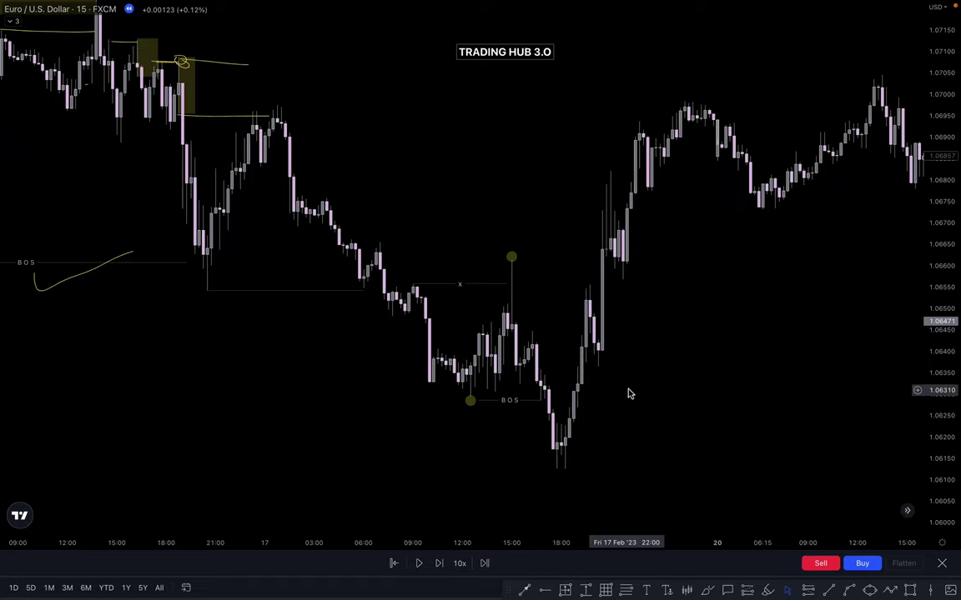
scroll(630, 394, left, 4)
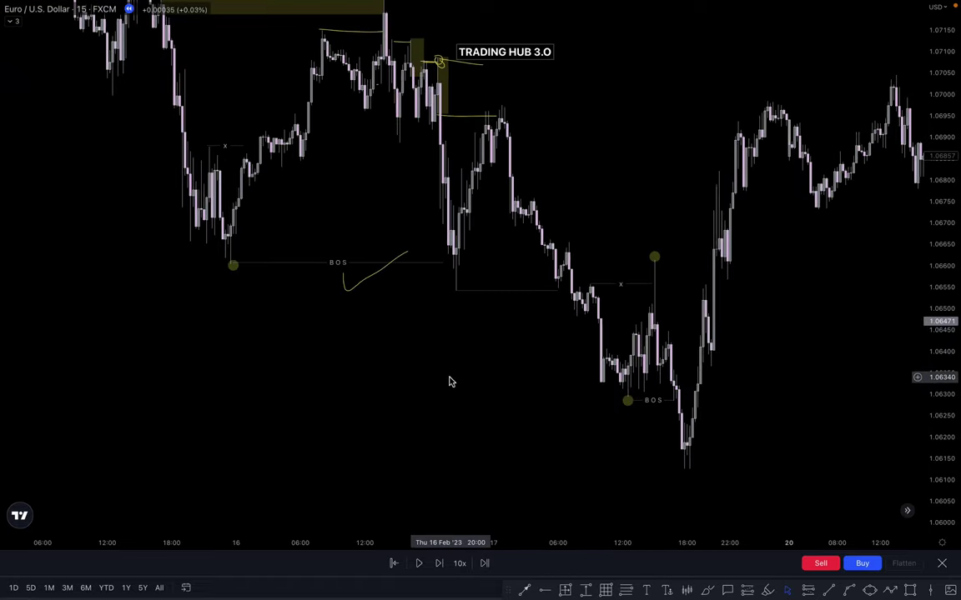
scroll(451, 382, left, 4)
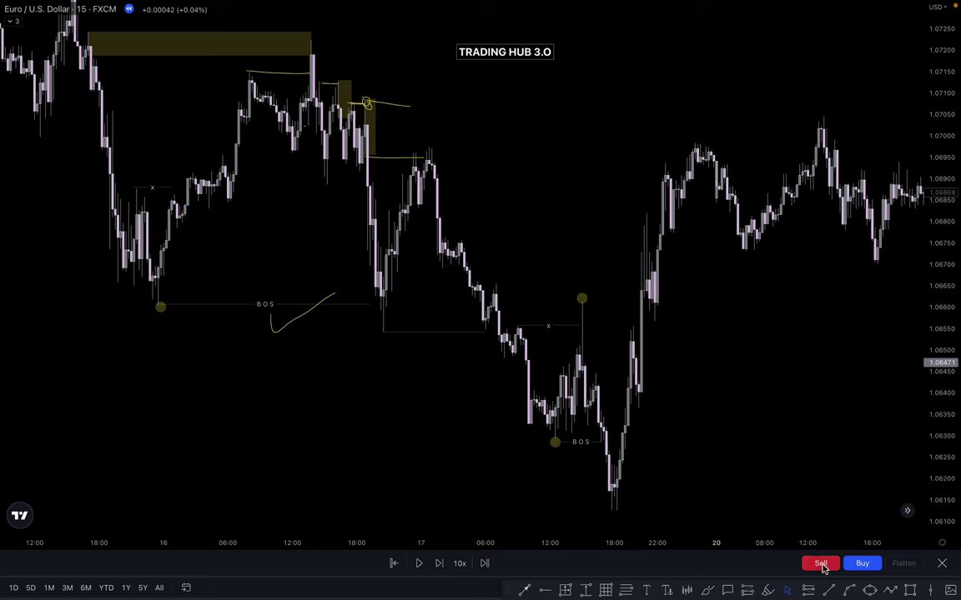
click(830, 591)
click(584, 364)
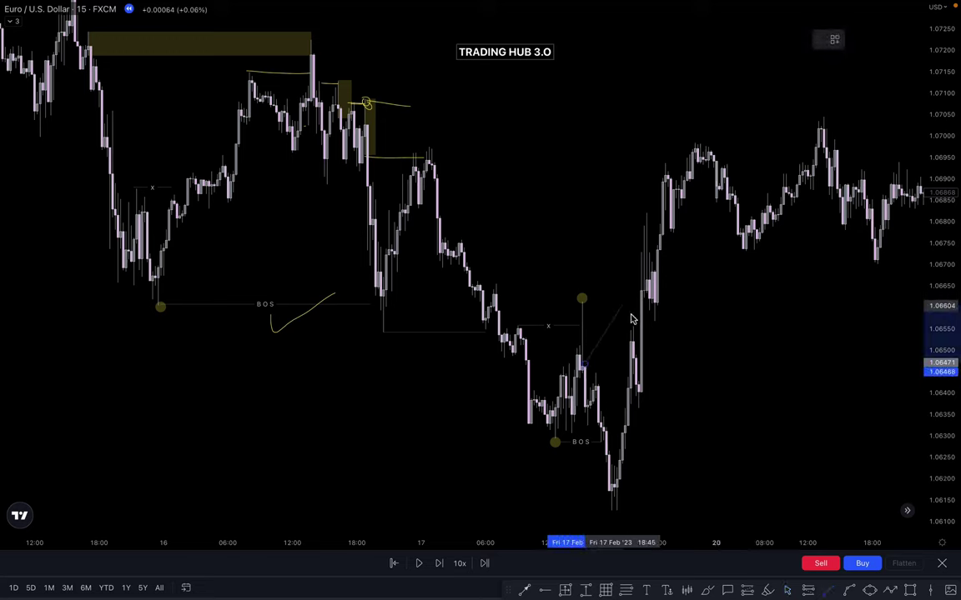
click(633, 320)
right_click(586, 367)
key(Escape)
click(805, 158)
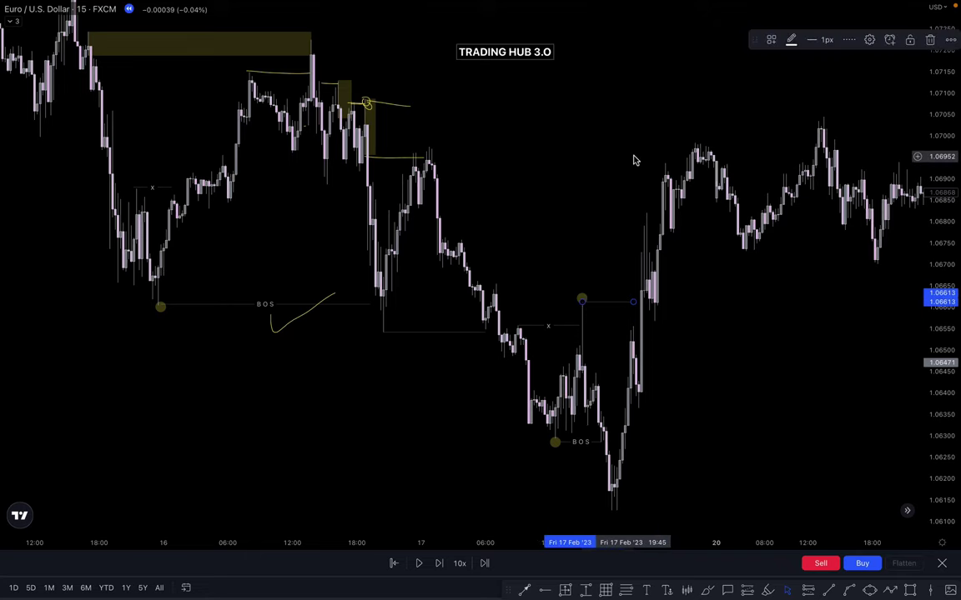
click(634, 161)
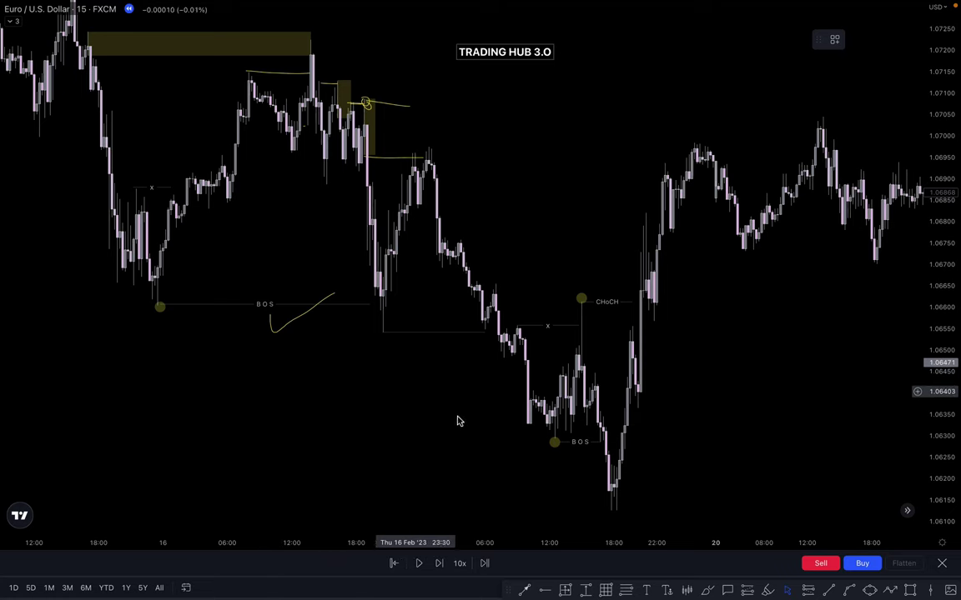
scroll(755, 348, right, 5)
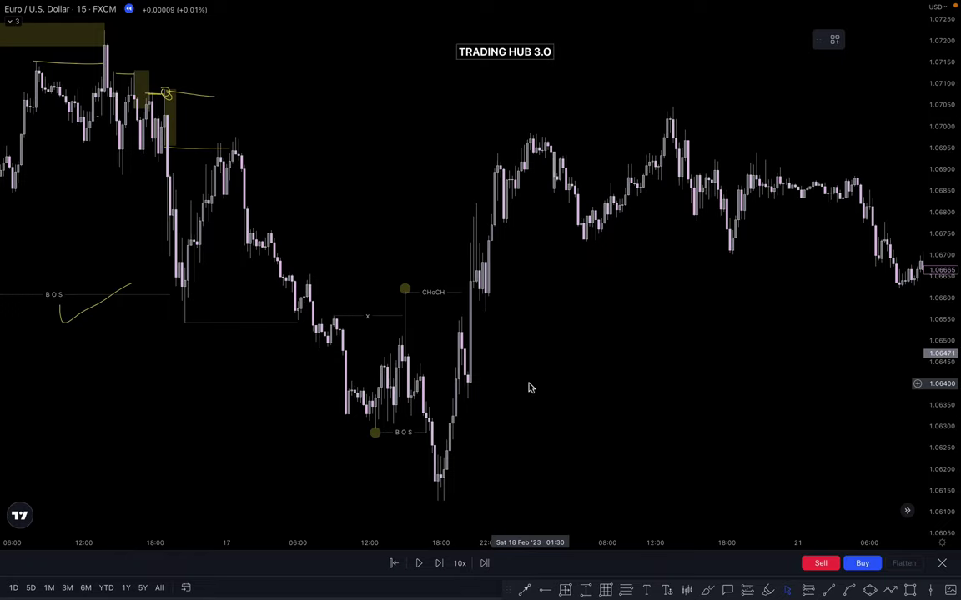
scroll(500, 358, right, 3)
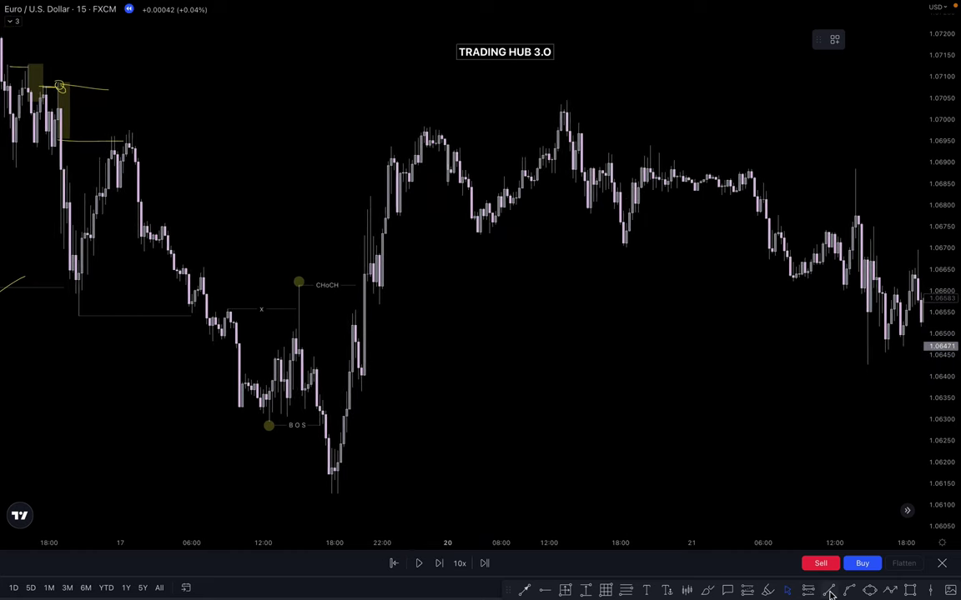
click(711, 590)
mouse_move(337, 463)
mouse_down()
mouse_move(365, 376)
mouse_move(388, 158)
mouse_move(397, 209)
mouse_move(434, 126)
mouse_up()
drag(400, 217, 455, 217)
key(super+z)
key(super+z)
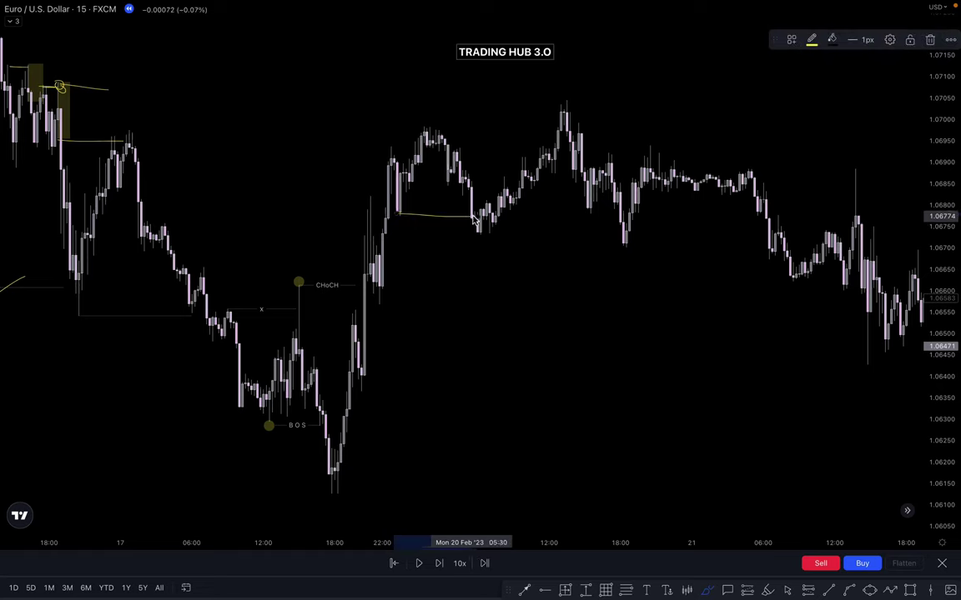
key(super+z)
Circle the 17 February evening low and the following high freehand, and underline the pullback low between them across to the candle that breaks it
mouse_move(334, 481)
mouse_down()
mouse_move(327, 486)
mouse_move(342, 499)
mouse_move(334, 482)
mouse_up()
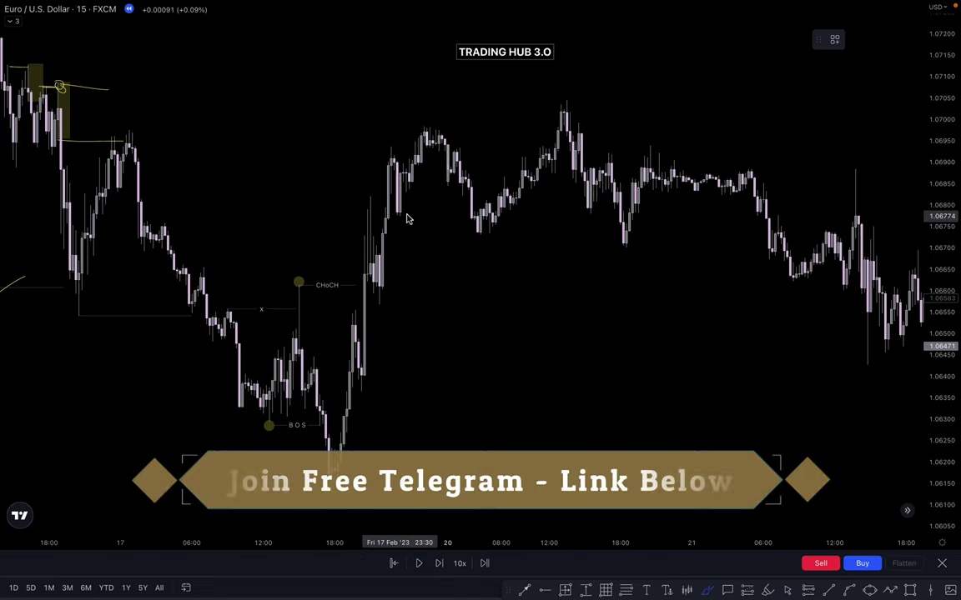
drag(394, 216, 473, 216)
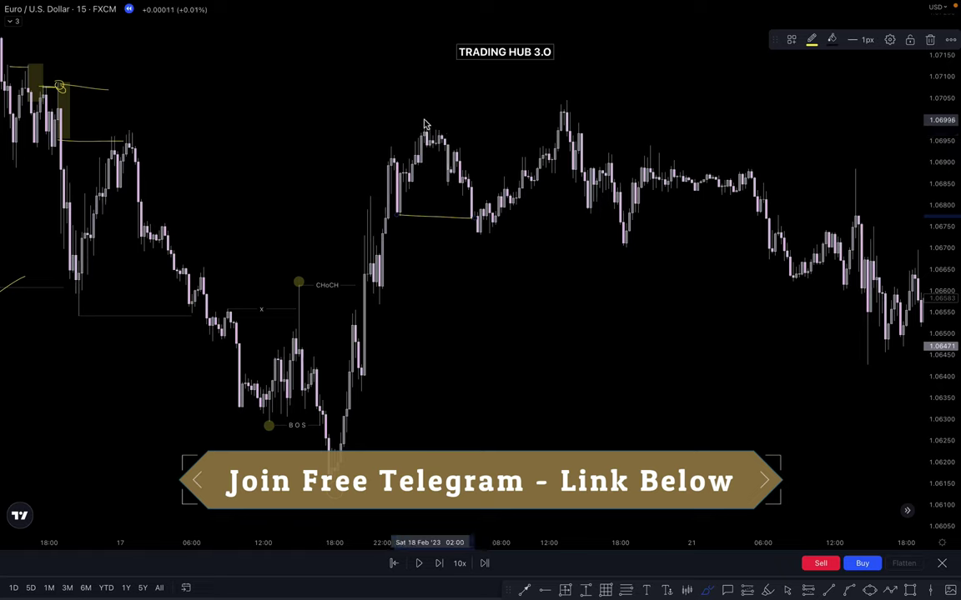
drag(425, 125, 426, 124)
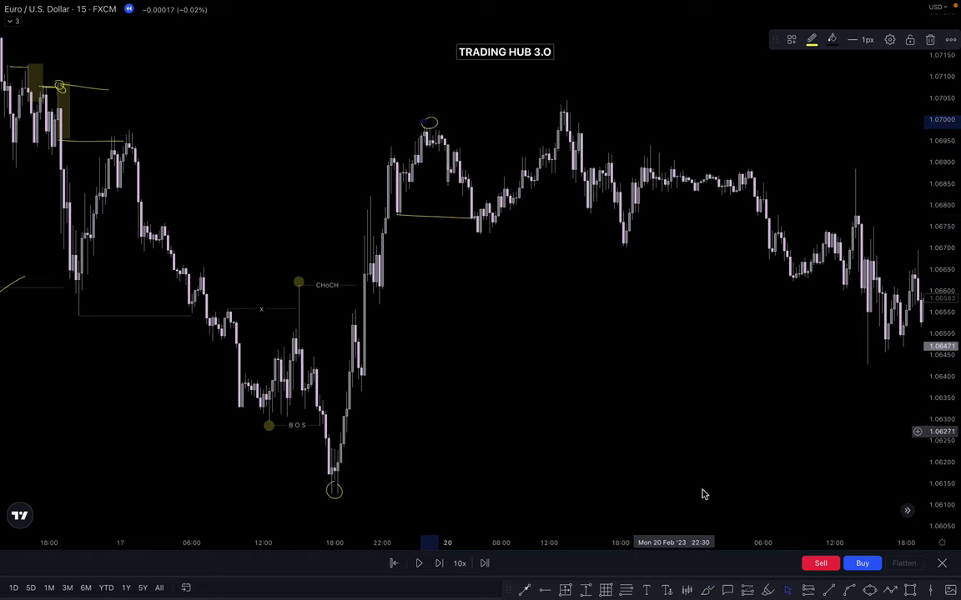
Draw a horizontal line at 1.06995 from the circled high towards the 20 February rally and apply the BOS label
click(827, 591)
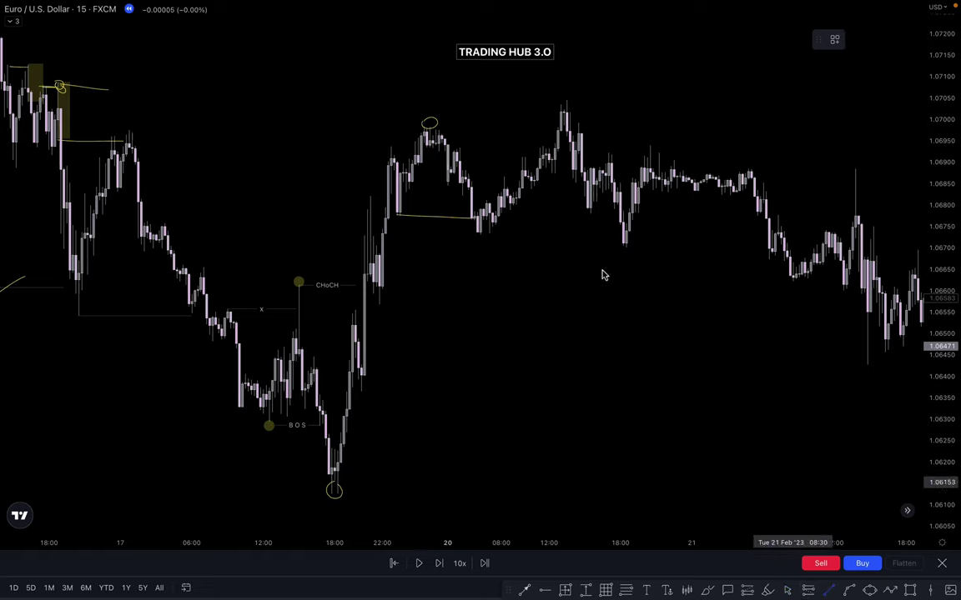
click(429, 123)
click(546, 134)
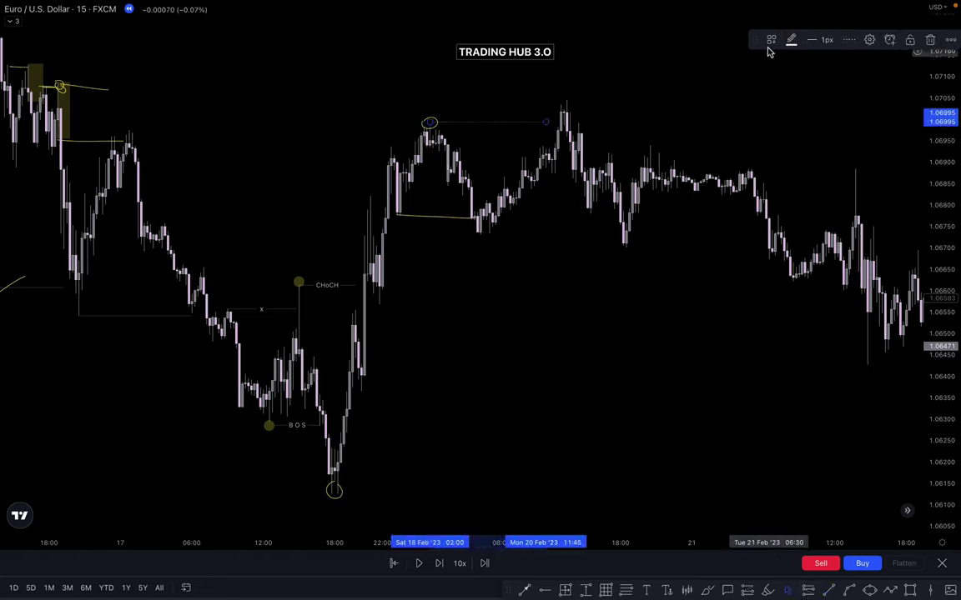
click(771, 39)
click(706, 76)
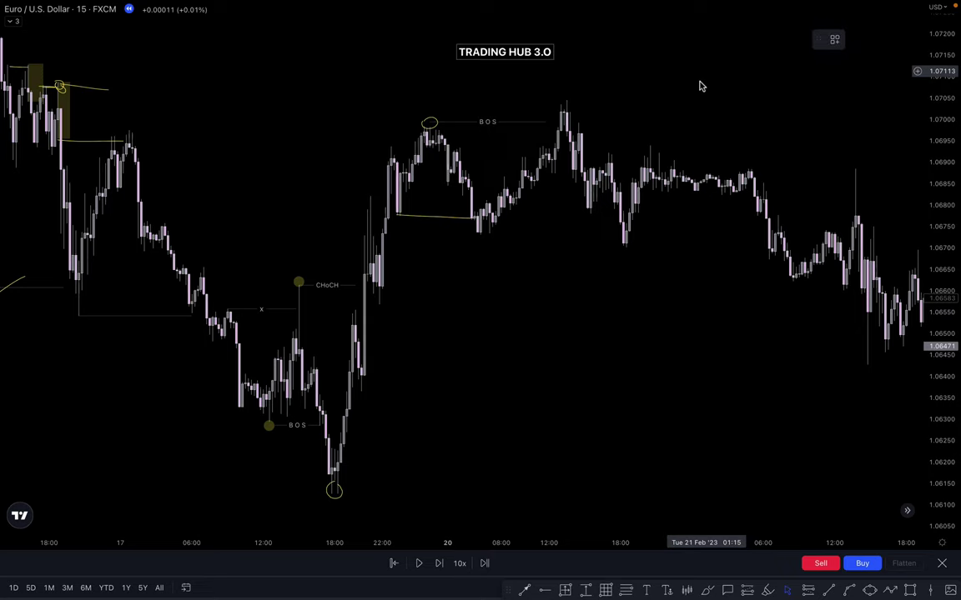
Mark the 20 February 06:15 low, the circled high and the 20 February peak with highlighter dots
click(480, 237)
click(427, 125)
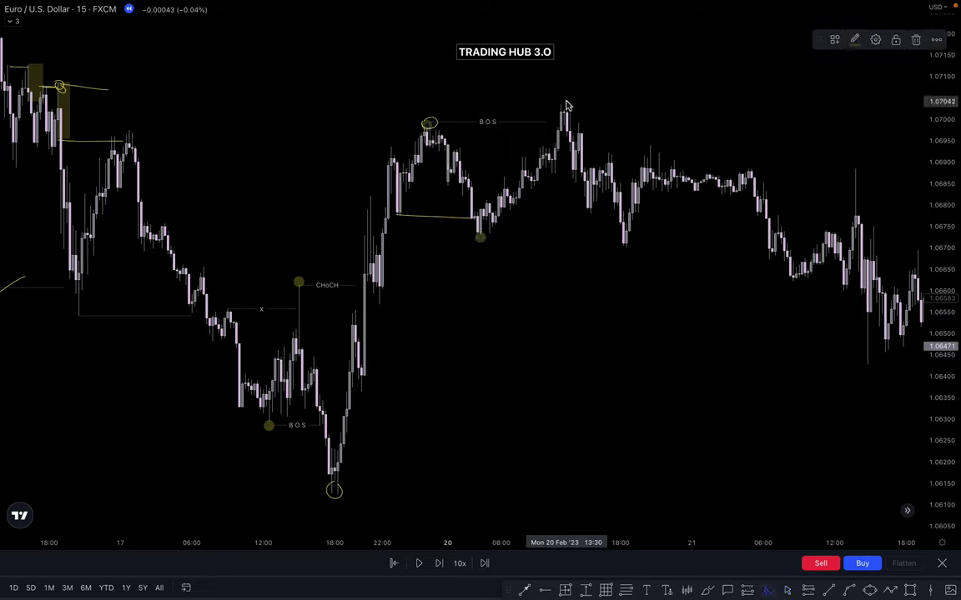
click(566, 98)
key(Escape)
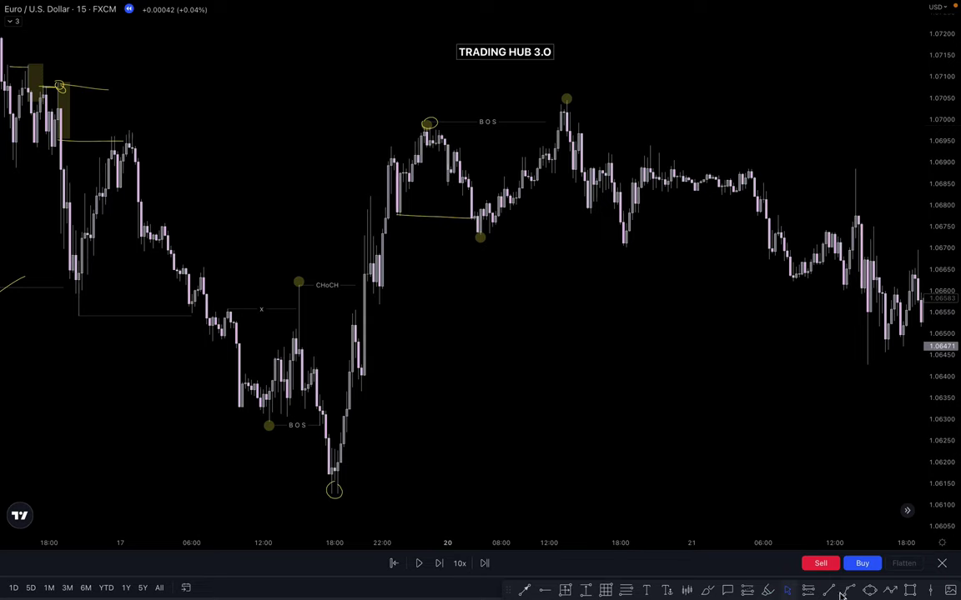
Underline the last pullback low before the 20 February peak freehand and shade a zone from about 1.0680 to 1.0683 starting at 09:00
click(705, 590)
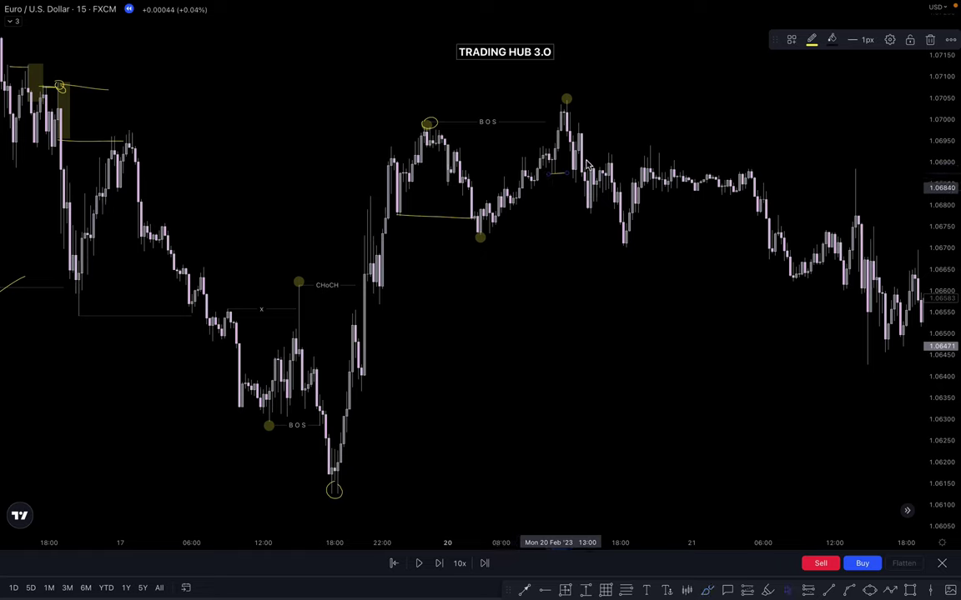
click(573, 175)
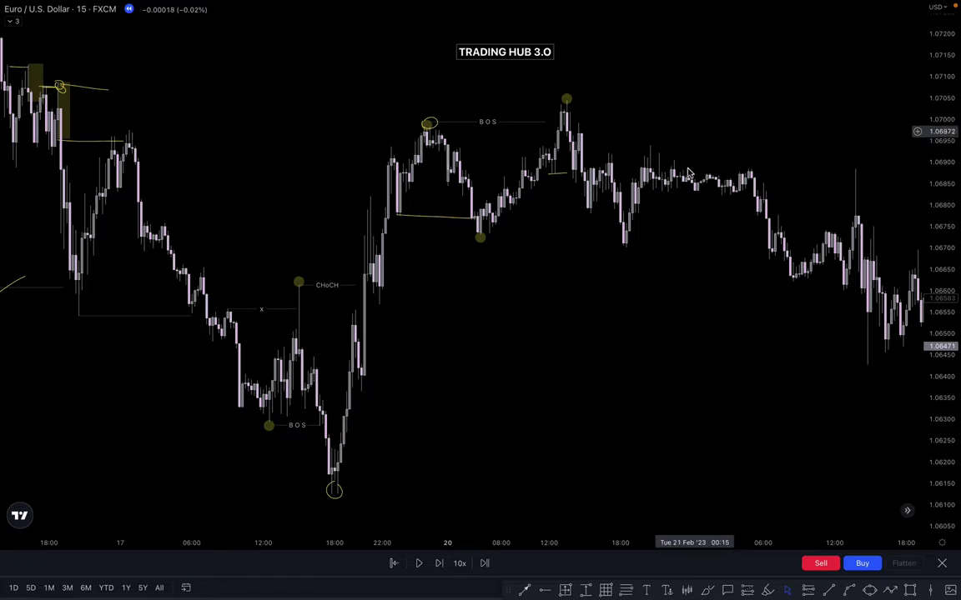
scroll(677, 255, up, 3)
drag(929, 272, 872, 72)
drag(387, 273, 552, 411)
scroll(584, 396, up, 3)
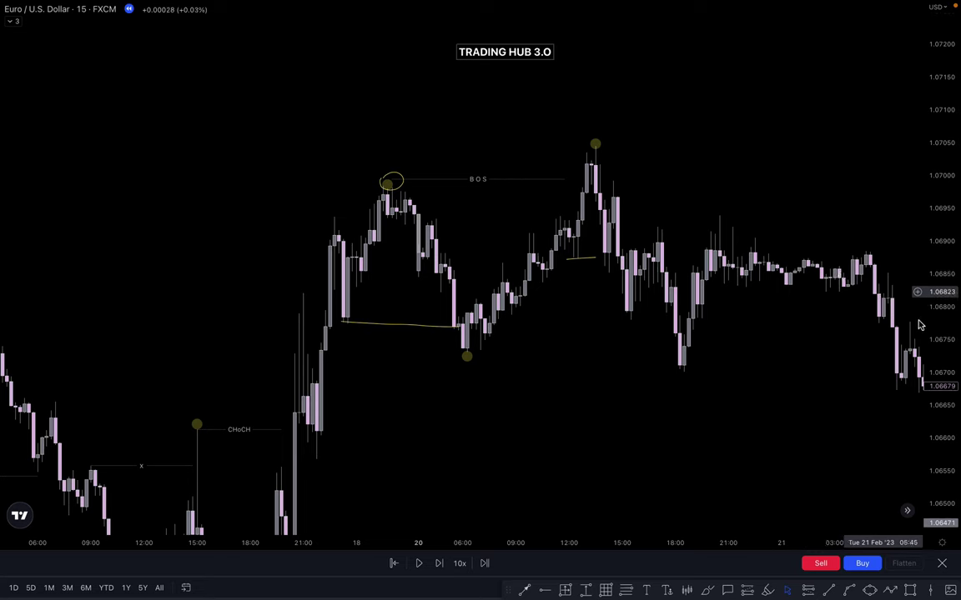
scroll(493, 253, up, 2)
mouse_move(481, 233)
mouse_down()
mouse_move(530, 254)
mouse_move(615, 258)
mouse_up()
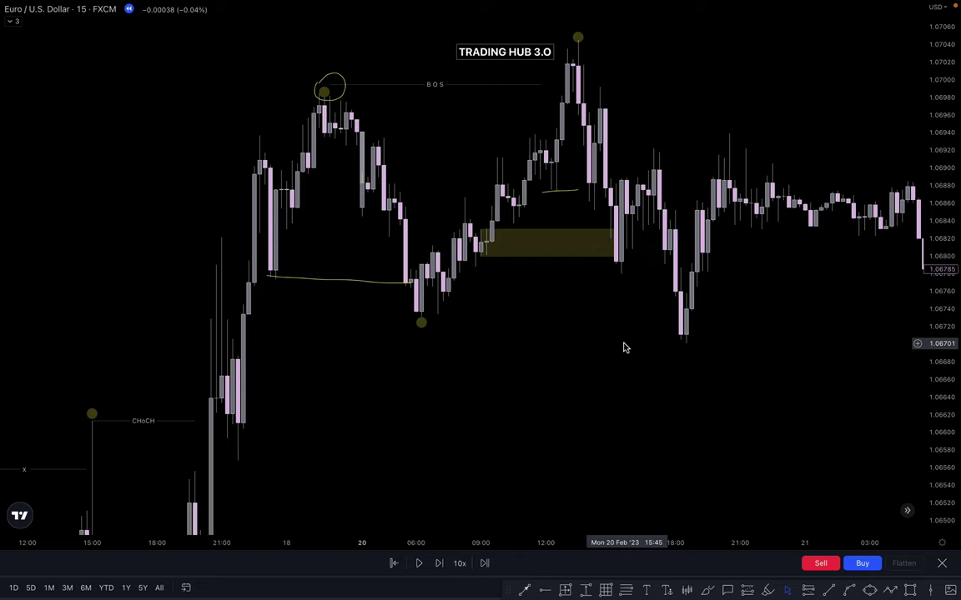
Sketch the down-up-down price path freehand from the 20 February peak through the shaded zone to the evening low
drag(546, 400, 542, 410)
click(707, 590)
mouse_move(579, 132)
mouse_down()
mouse_move(593, 266)
mouse_move(632, 190)
mouse_move(665, 338)
mouse_up()
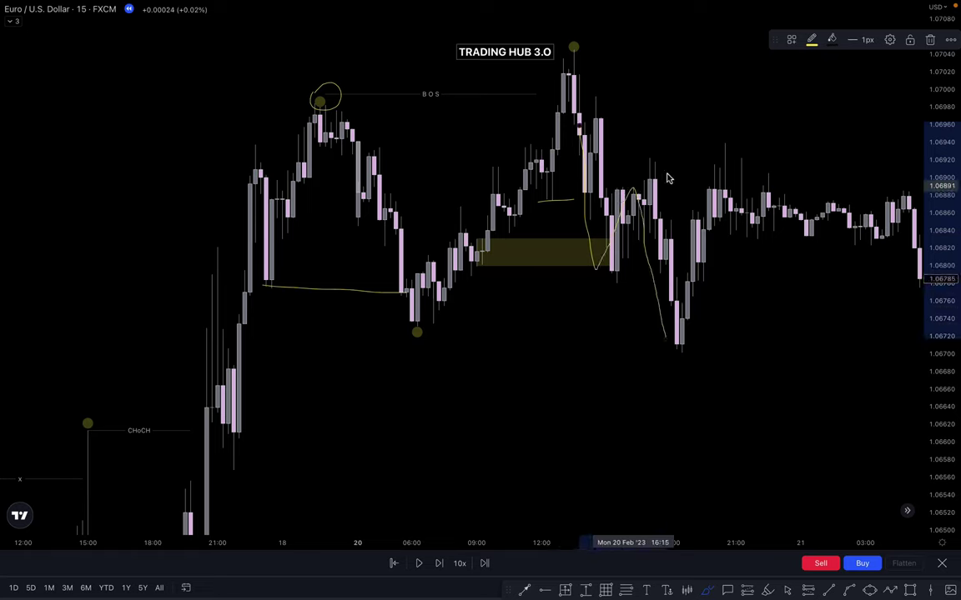
Draw freehand lines from the 20 February 17:00 high to the evening wicks and circle the highest wick
drag(641, 156, 737, 164)
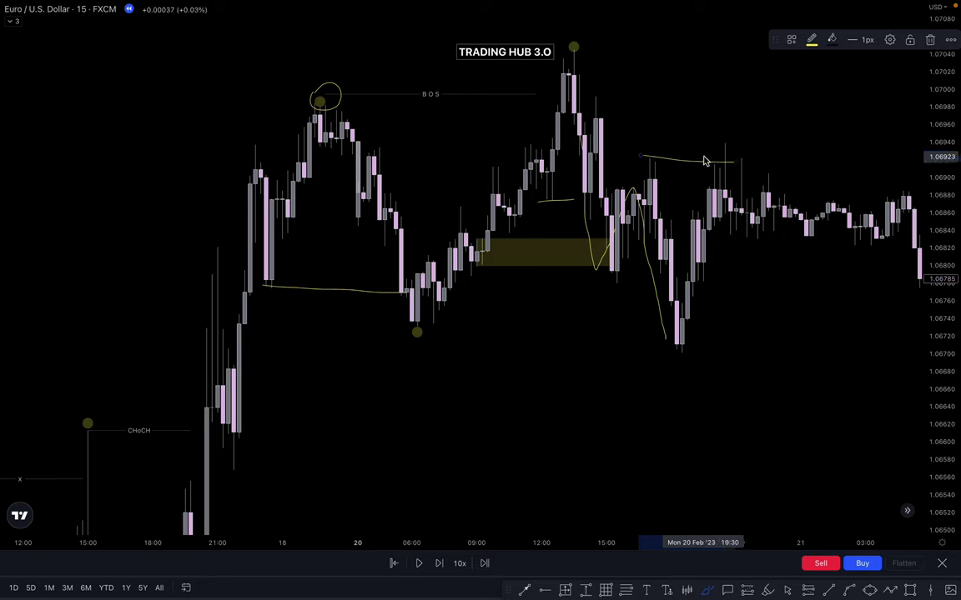
mouse_move(710, 146)
mouse_down()
mouse_move(735, 154)
mouse_move(713, 145)
mouse_up()
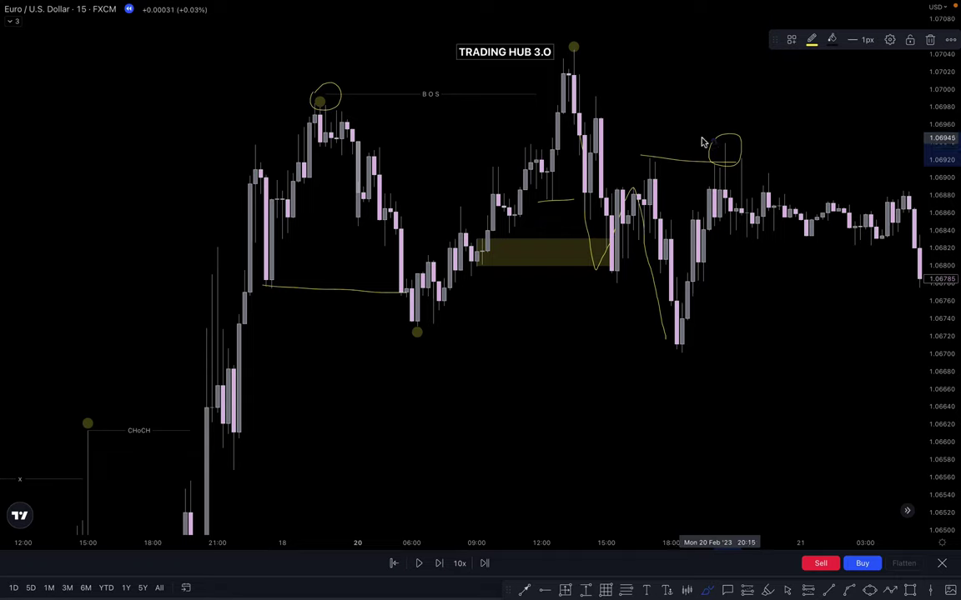
drag(645, 163, 704, 153)
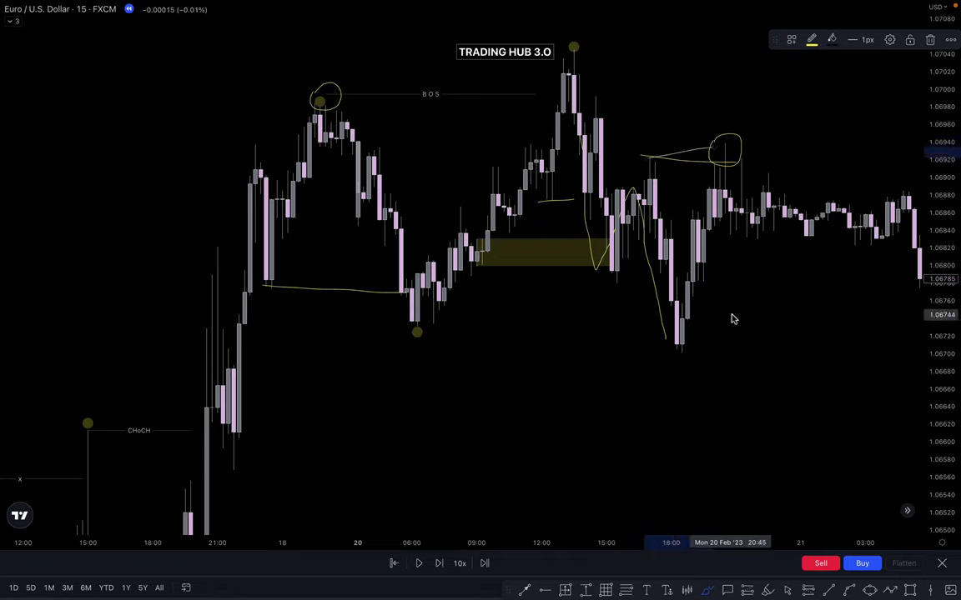
key(Escape)
Draw a horizontal line at 1.06731 from the marked 06:15 low to the 17:45 candle and apply the CHoCH label
click(826, 590)
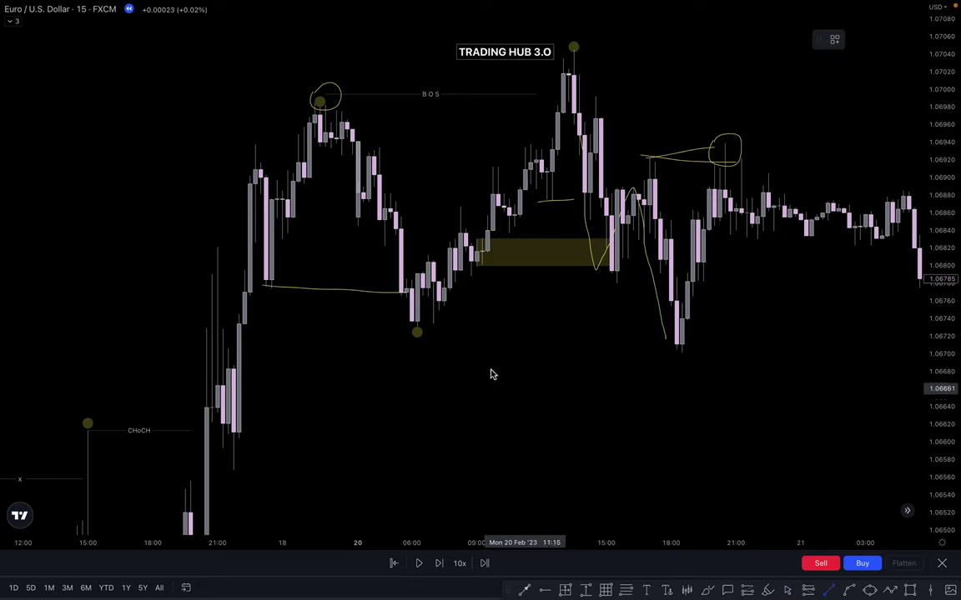
drag(446, 335, 664, 342)
click(772, 39)
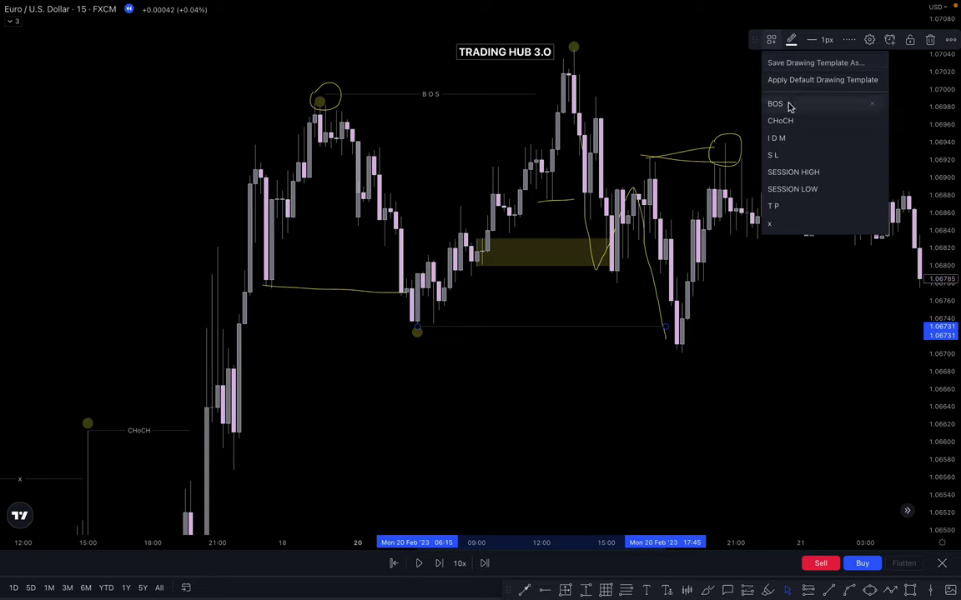
click(784, 120)
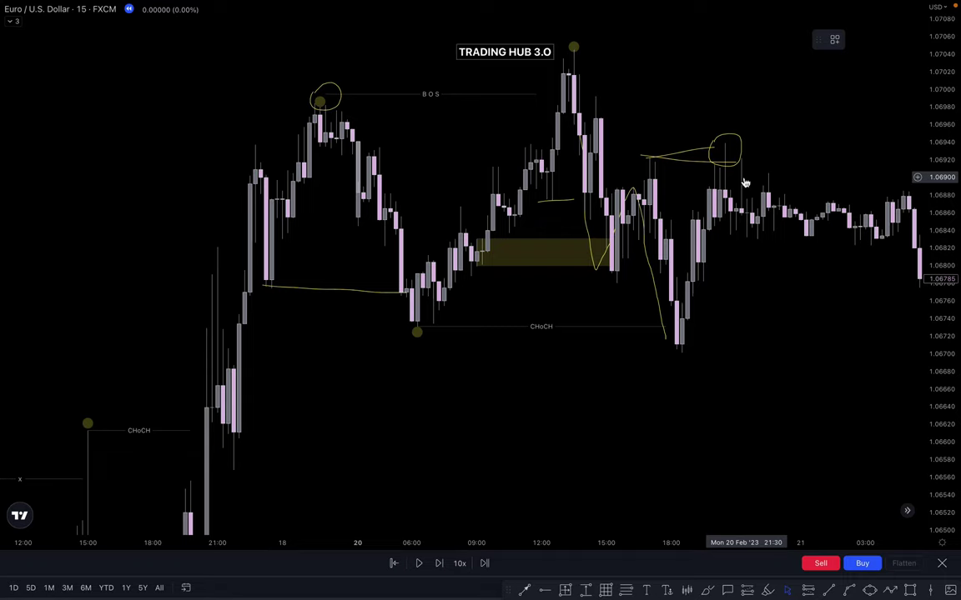
click(709, 587)
mouse_move(585, 129)
mouse_down()
mouse_move(605, 246)
mouse_move(648, 245)
mouse_move(694, 153)
mouse_up()
drag(715, 248, 762, 63)
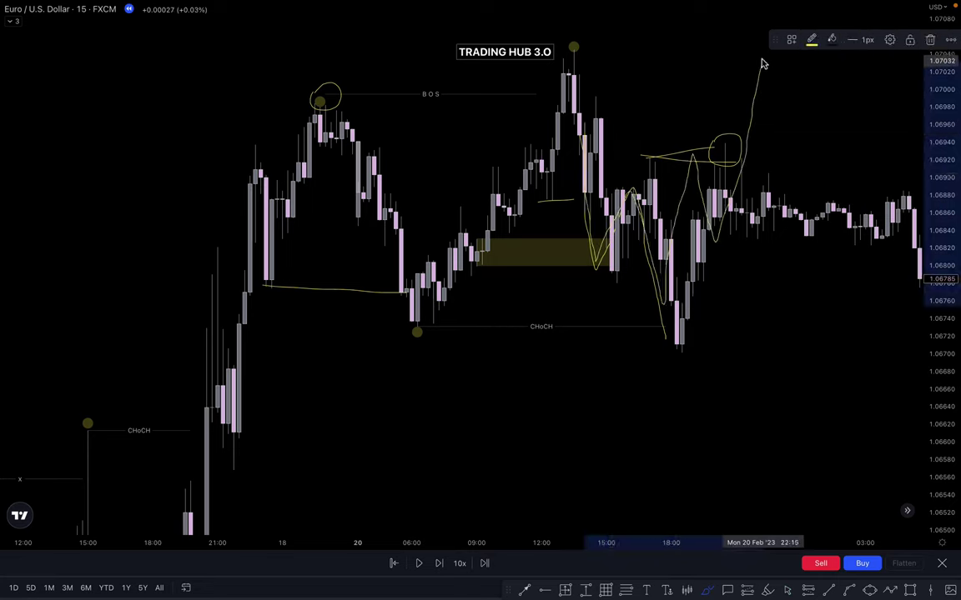
key(Delete)
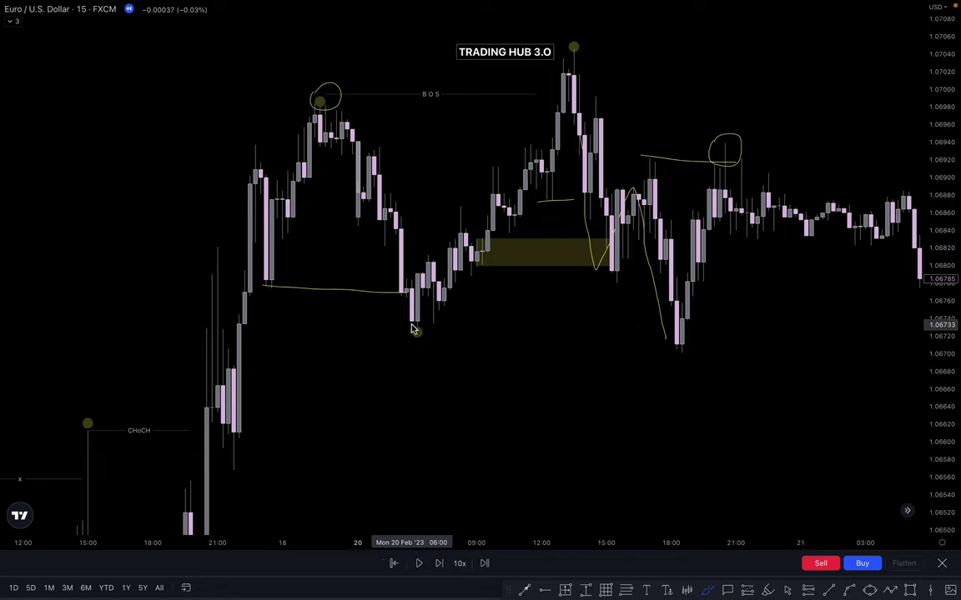
drag(415, 325, 630, 328)
key(Delete)
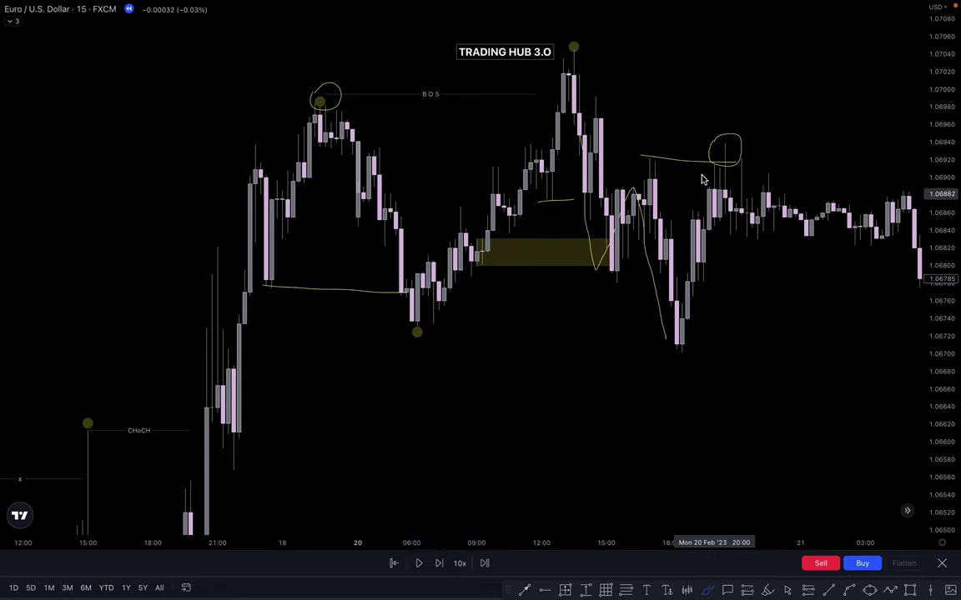
click(649, 157)
drag(708, 154, 738, 151)
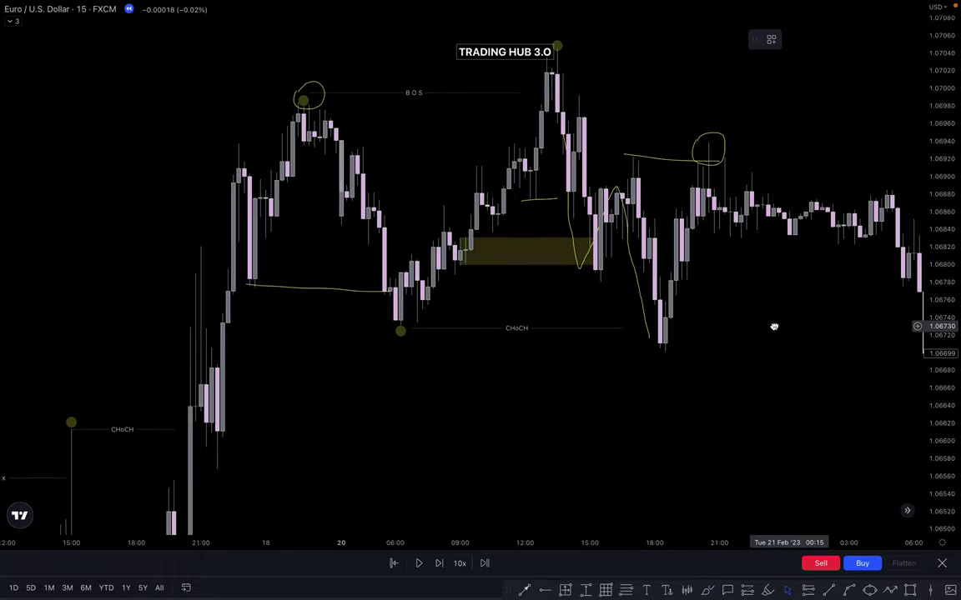
Mark the 20 February evening low and the 21 February midday low with highlighter dots
drag(774, 326, 431, 350)
scroll(645, 307, down, 4)
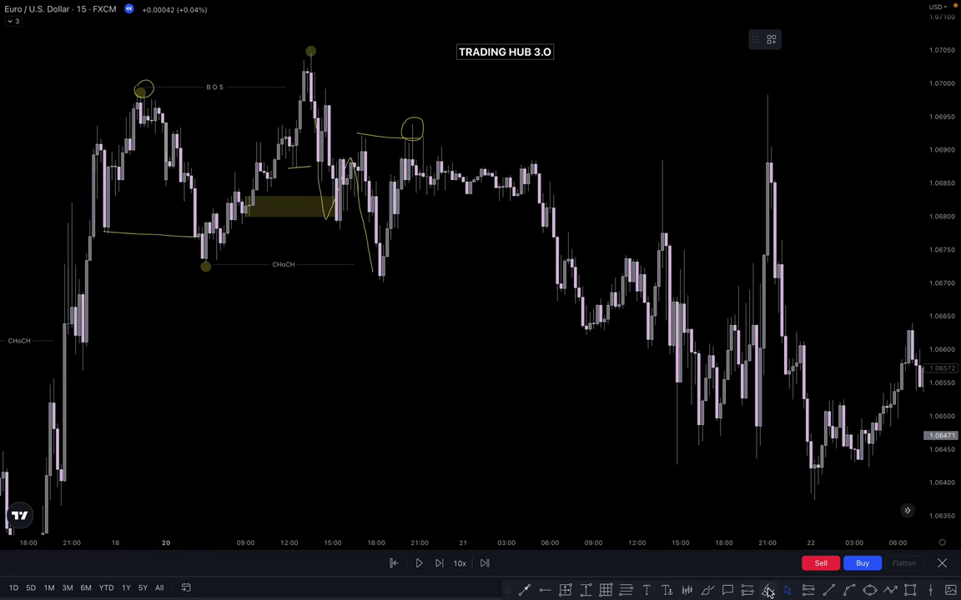
click(382, 284)
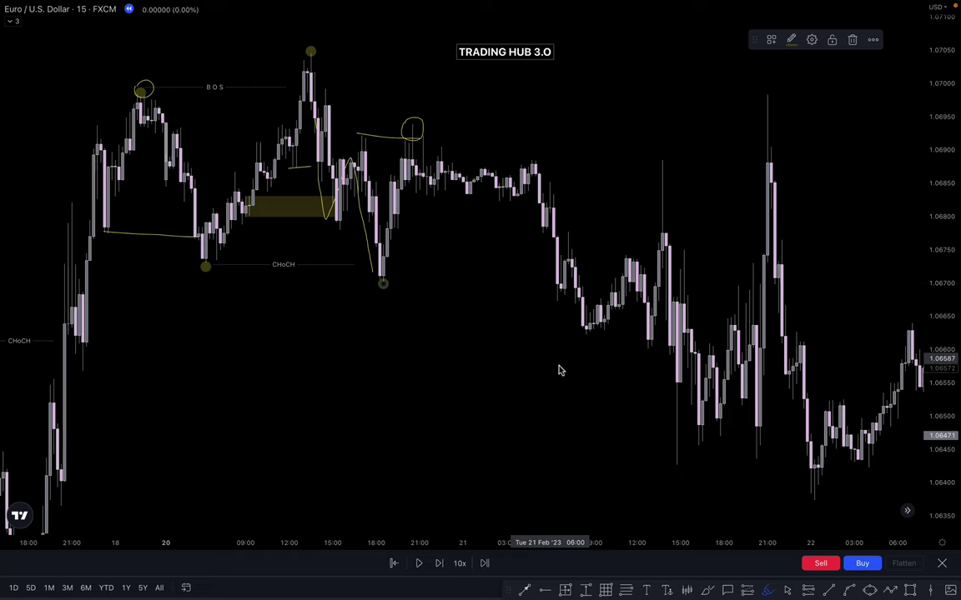
click(646, 352)
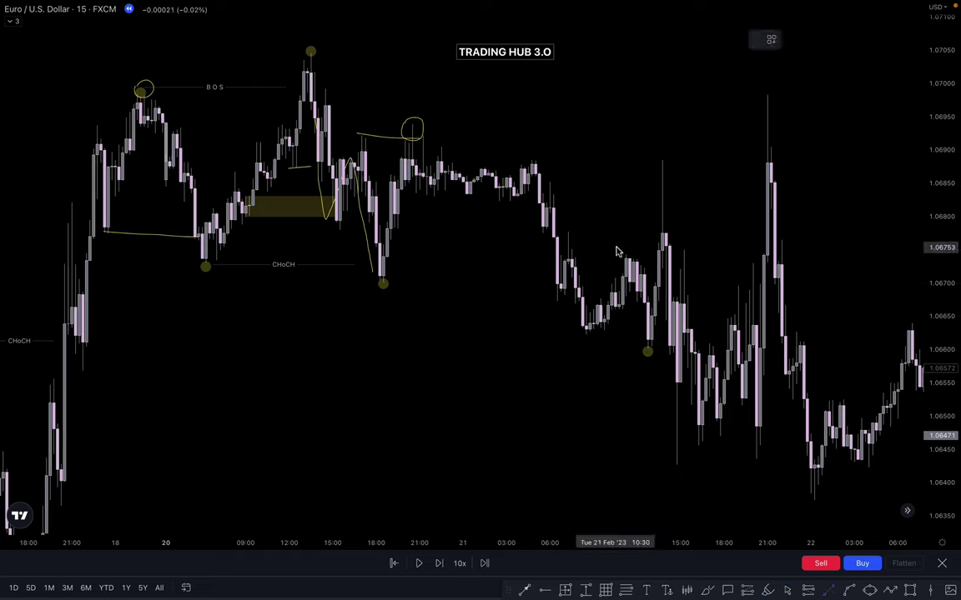
Draw a short horizontal line at 1.06749 above the high preceding the marked 21 February low and apply the x label
click(644, 251)
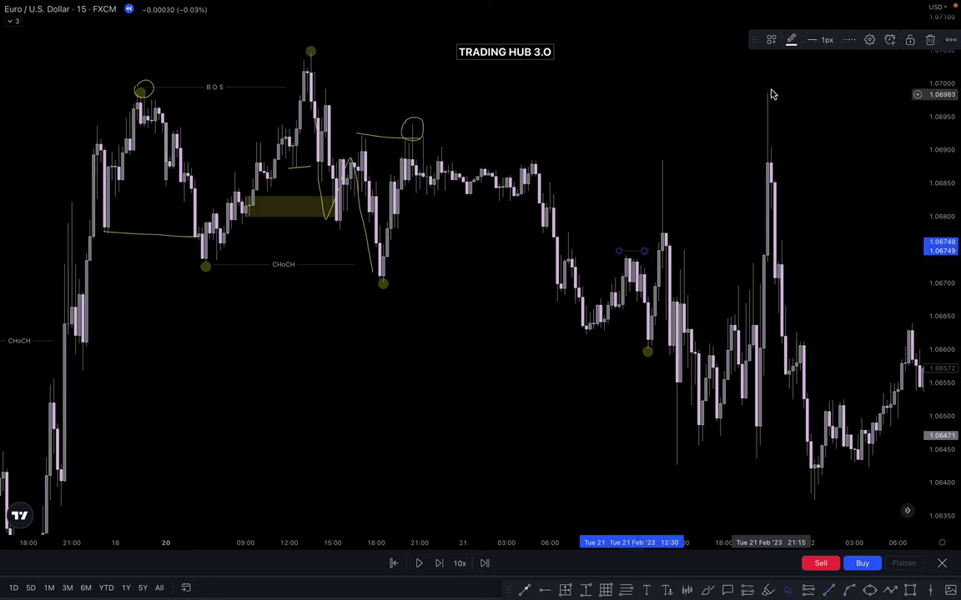
click(773, 40)
click(784, 202)
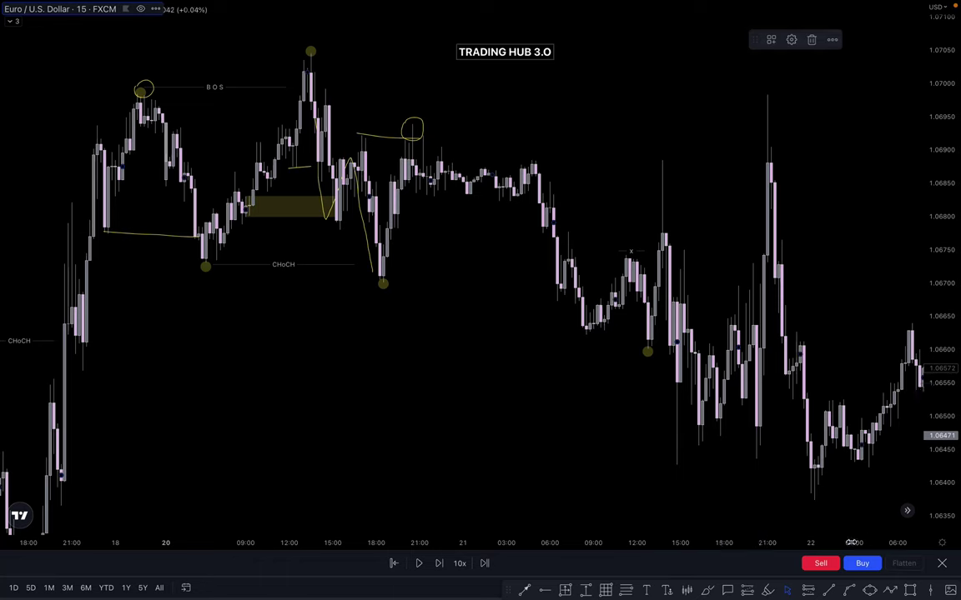
Draw a supply zone rectangle from the 21 February morning high, about 1.0686 to 1.0689, extending to the afternoon spike
click(914, 592)
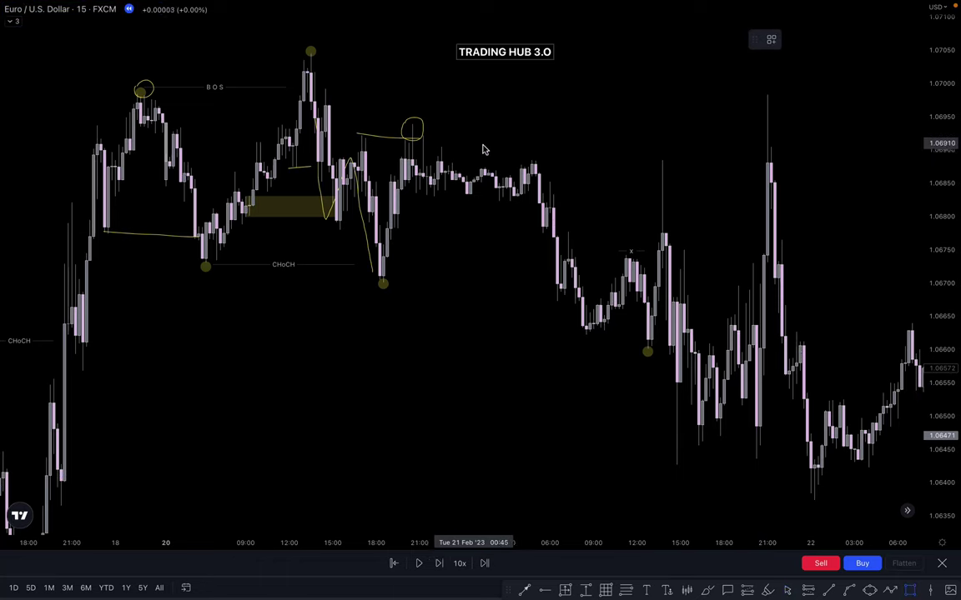
click(532, 176)
click(662, 157)
click(712, 125)
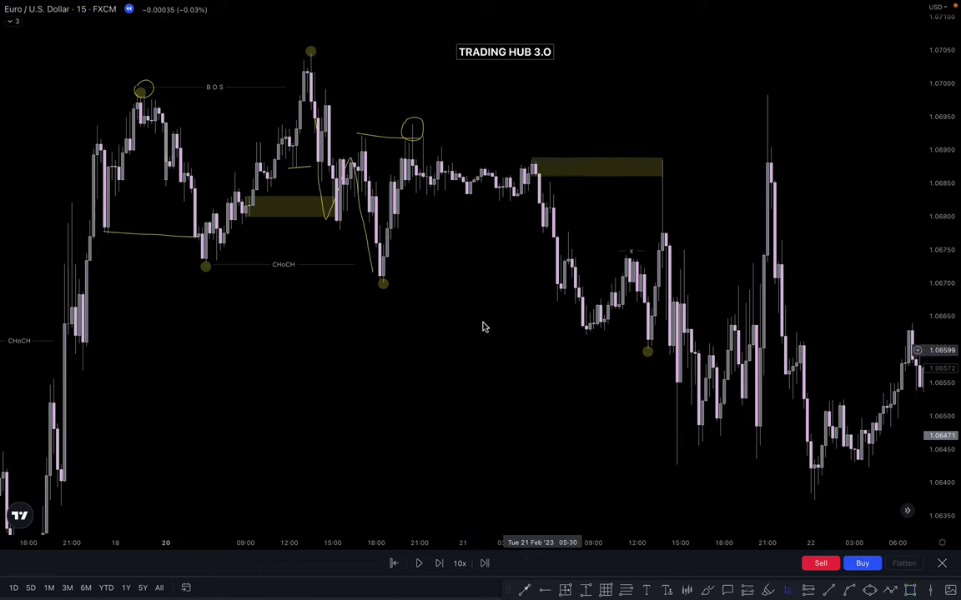
Copy the CHoCH line to the marked 20 February evening low and change its label to BOS
click(284, 267)
drag(286, 271, 475, 292)
click(770, 45)
click(784, 104)
click(631, 99)
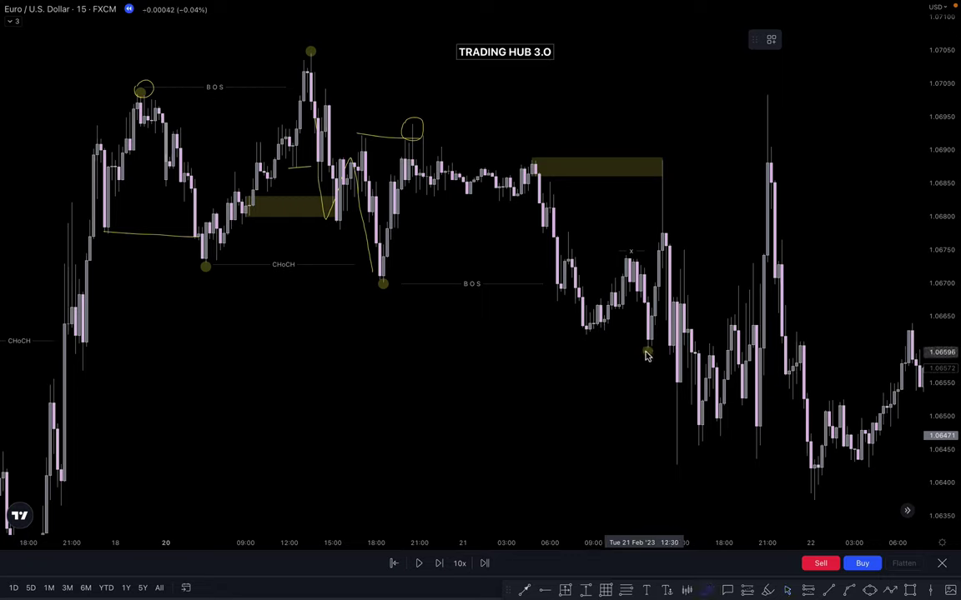
click(647, 352)
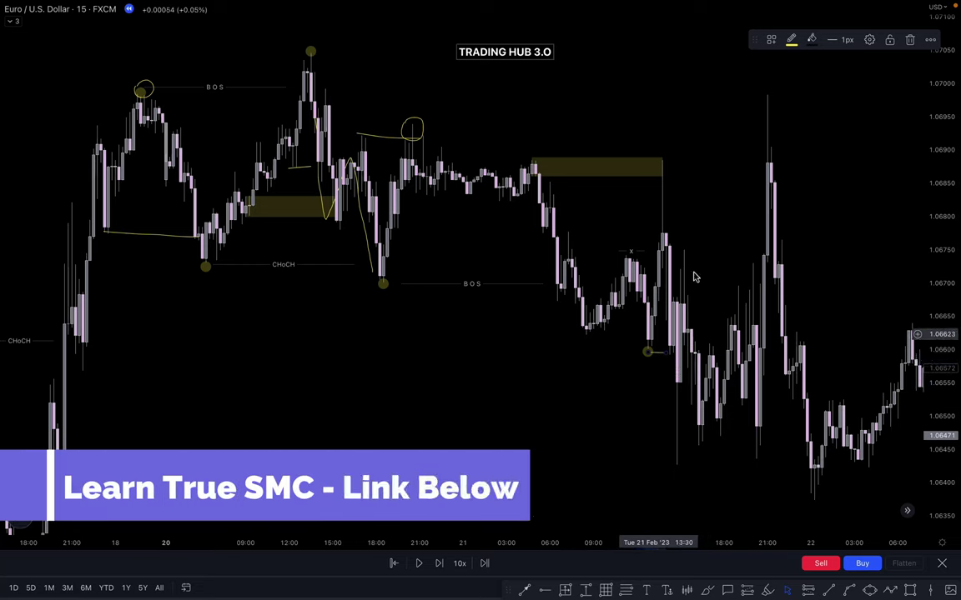
click(909, 40)
right_click(447, 321)
Copy the BOS line to just below the marked 21 February low and shorten it to end at the candle that breaks the low
click(464, 281)
drag(465, 283, 597, 361)
drag(536, 361, 608, 362)
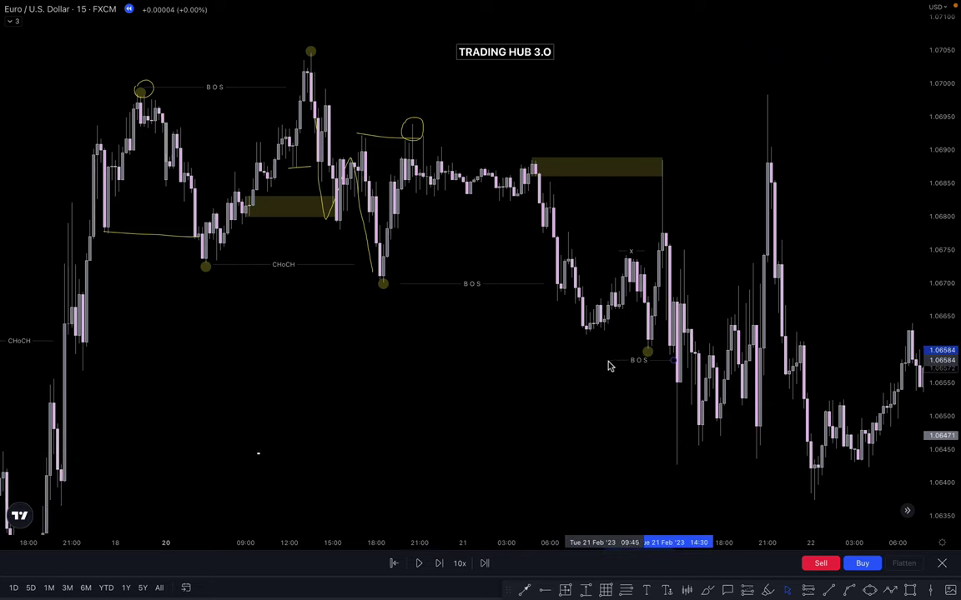
click(733, 218)
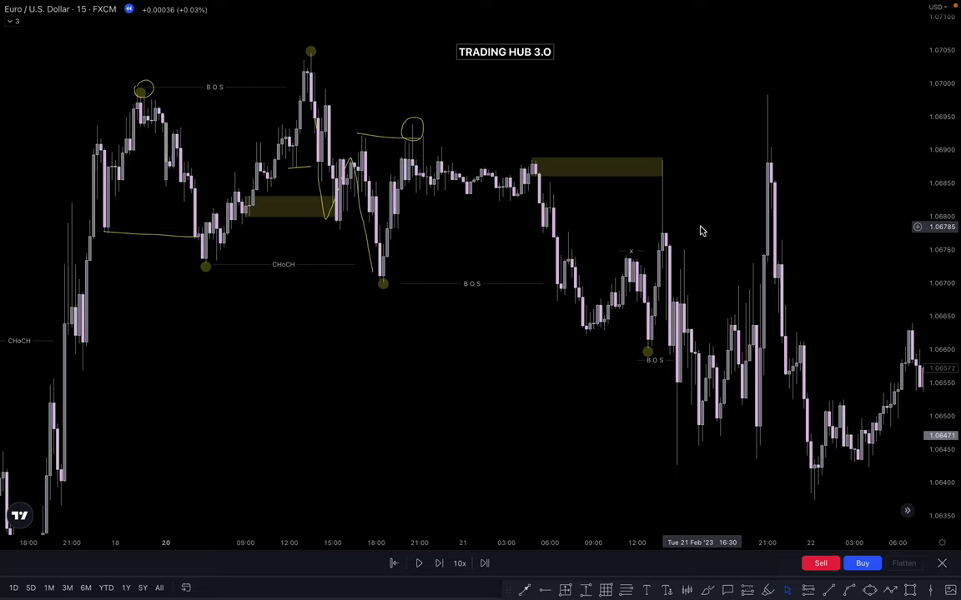
Mark the 21 February 13:45 spike high, at the end of the supply zone, with a highlighter dot
scroll(674, 231, up, 2)
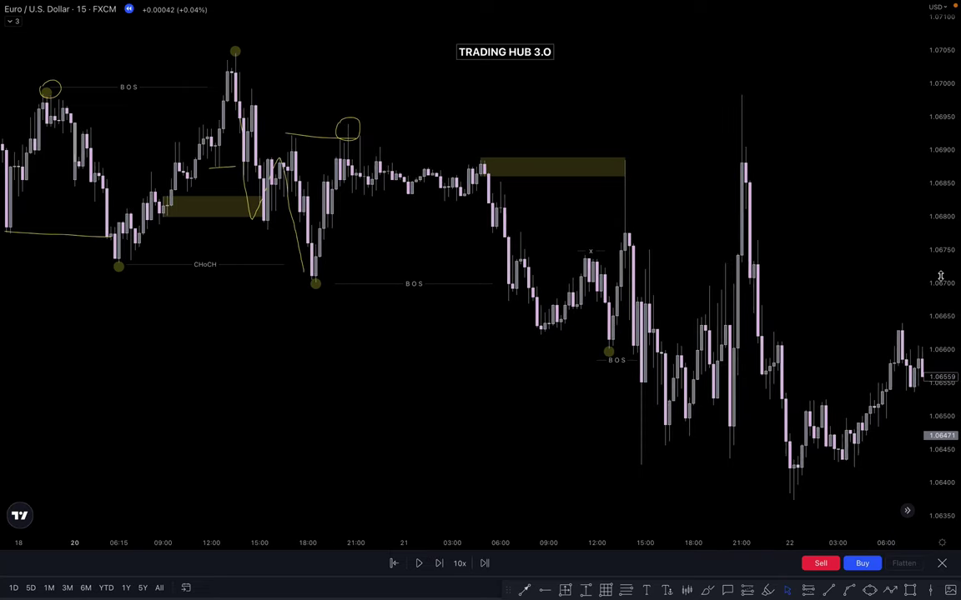
drag(942, 285, 942, 196)
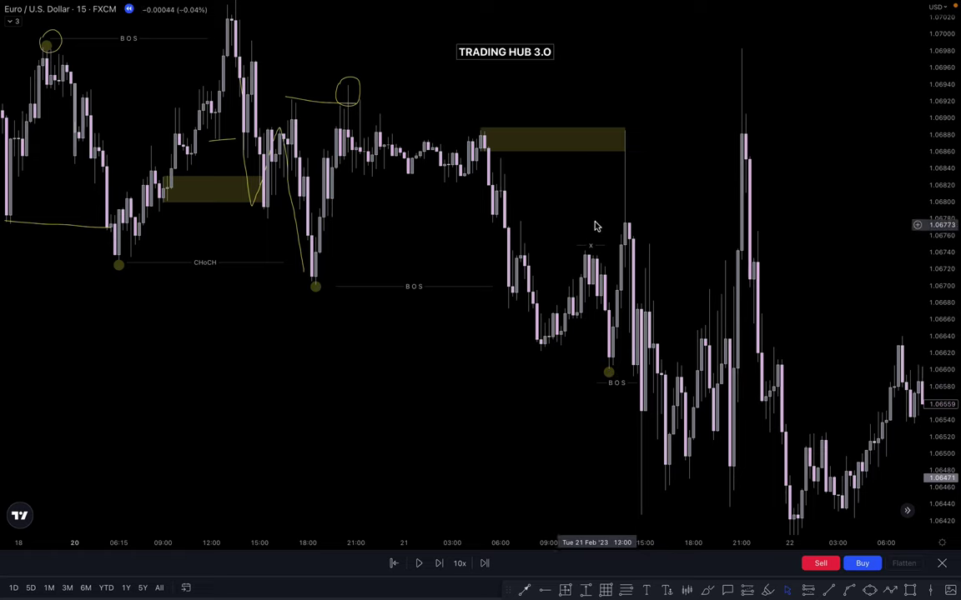
click(764, 591)
click(628, 128)
key(Escape)
drag(675, 134, 662, 116)
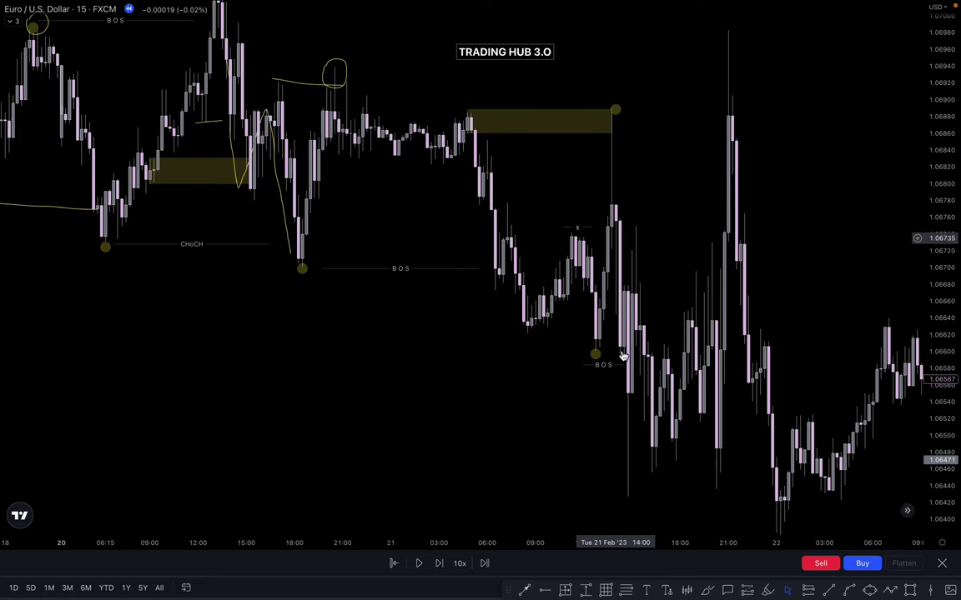
Sketch a freehand price path from the marked spike to the 21 February low and a possible rebound, and undo the strokes
scroll(667, 517, up, 2)
click(707, 591)
drag(508, 125, 532, 508)
key(ctrl+z)
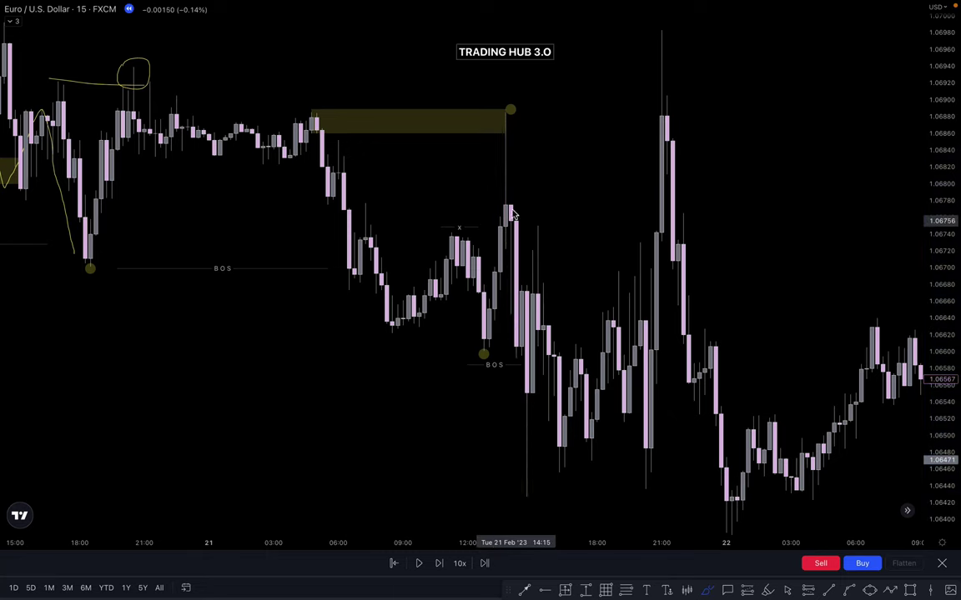
mouse_move(510, 133)
mouse_down()
mouse_move(540, 433)
mouse_move(540, 488)
mouse_move(528, 496)
mouse_up()
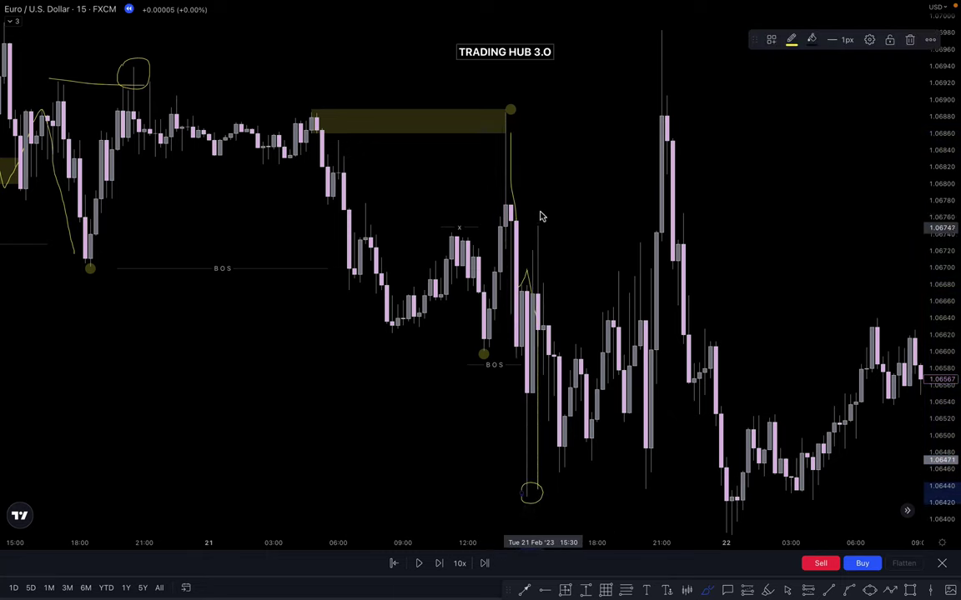
drag(530, 270, 584, 265)
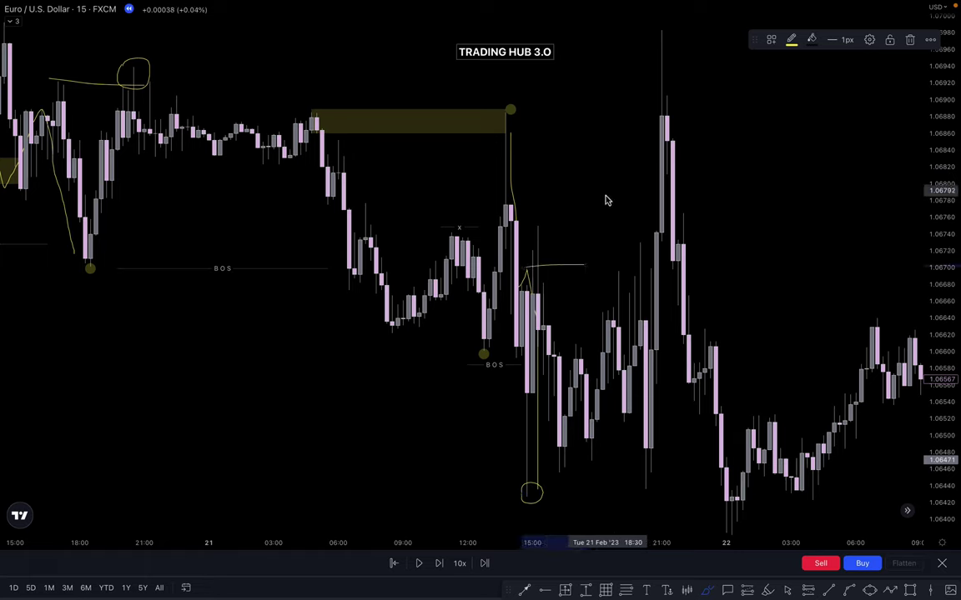
mouse_move(534, 435)
mouse_down()
mouse_move(585, 264)
mouse_move(671, 390)
mouse_move(714, 527)
mouse_up()
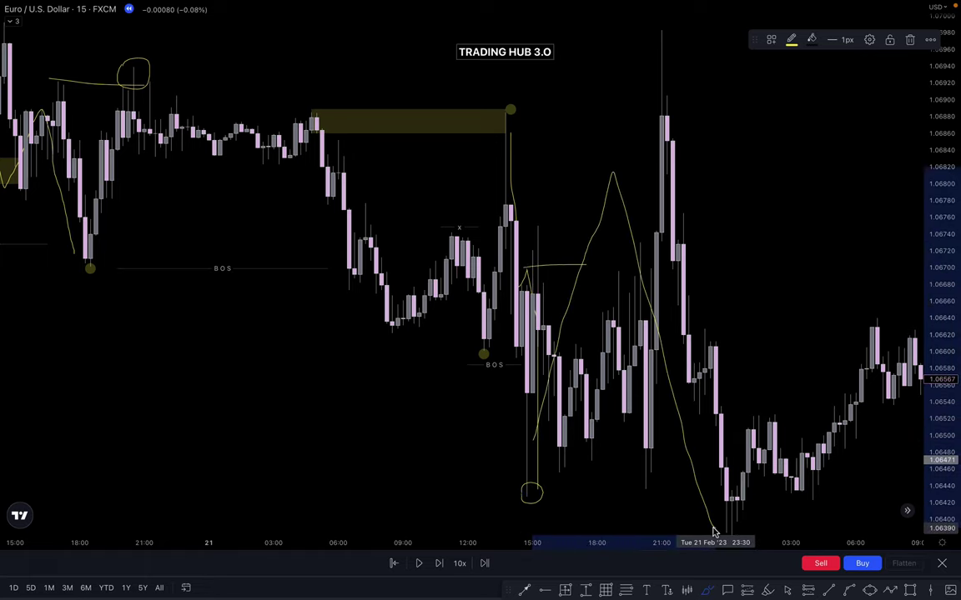
key(super+z)
key(super+z)
key(super+z)
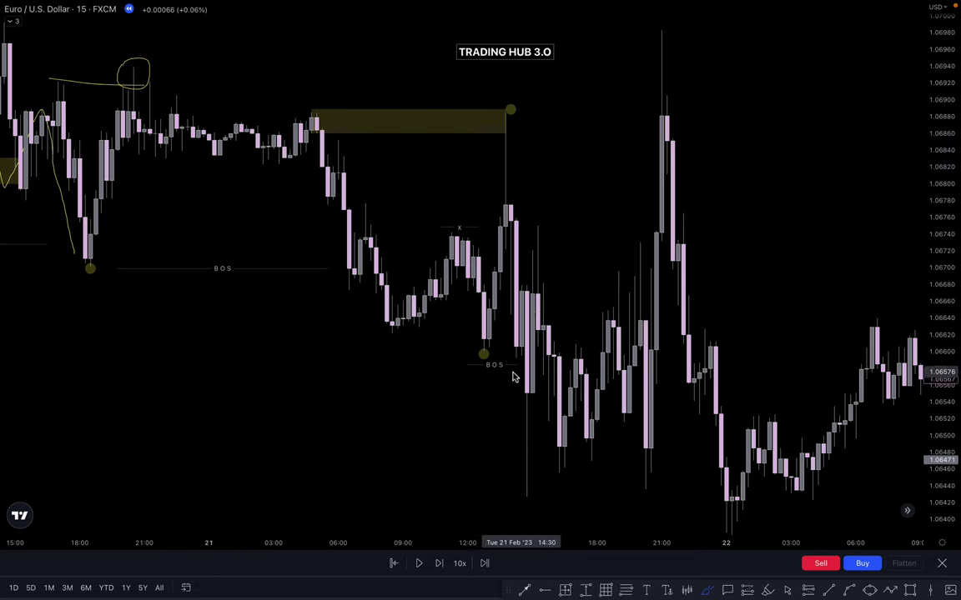
key(Escape)
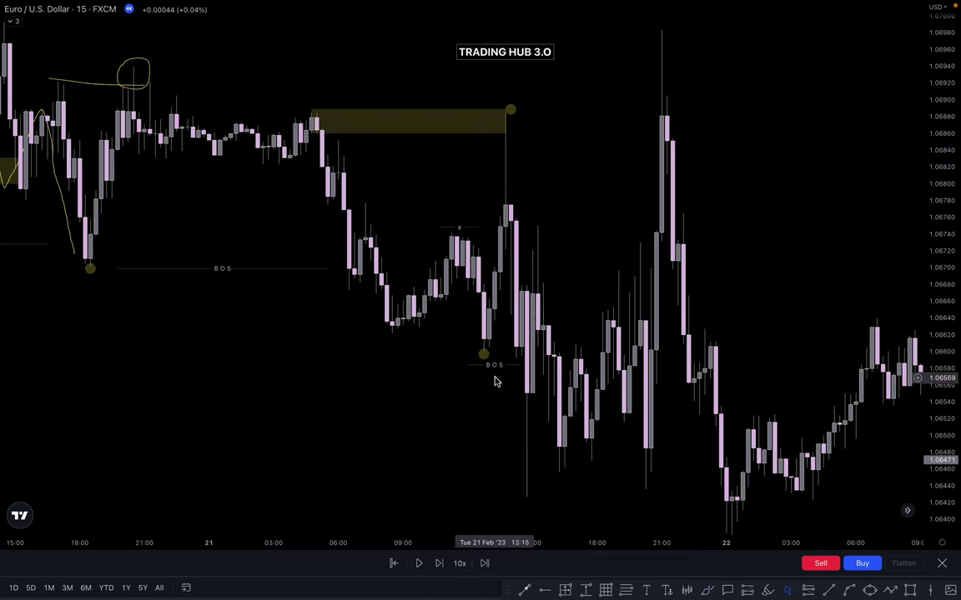
Shift the dot on the 21 February 13:45 spike so it sits centred on the tip of the wick
scroll(462, 349, down, 4)
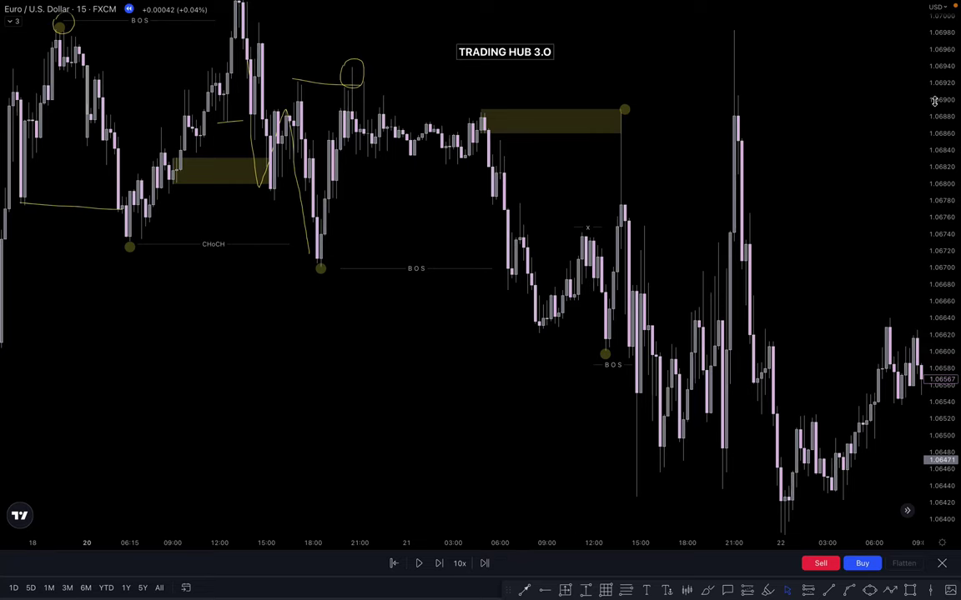
drag(935, 101, 935, 169)
click(623, 131)
drag(627, 133, 623, 129)
click(710, 127)
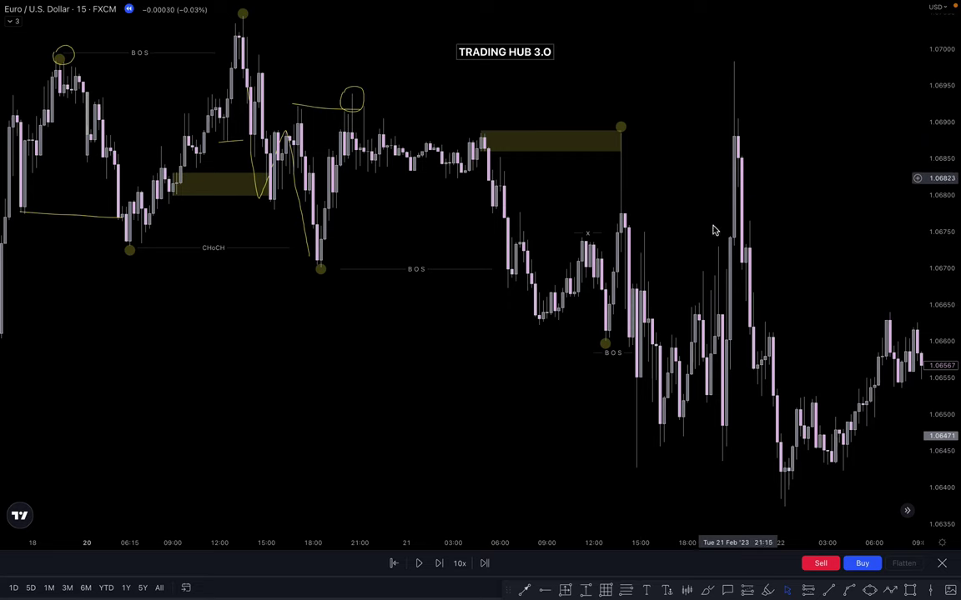
Move the swing-low marking to the 21 February 14:45 low with dots and draw a curved arrow from the BOS label down to it
drag(581, 421, 532, 383)
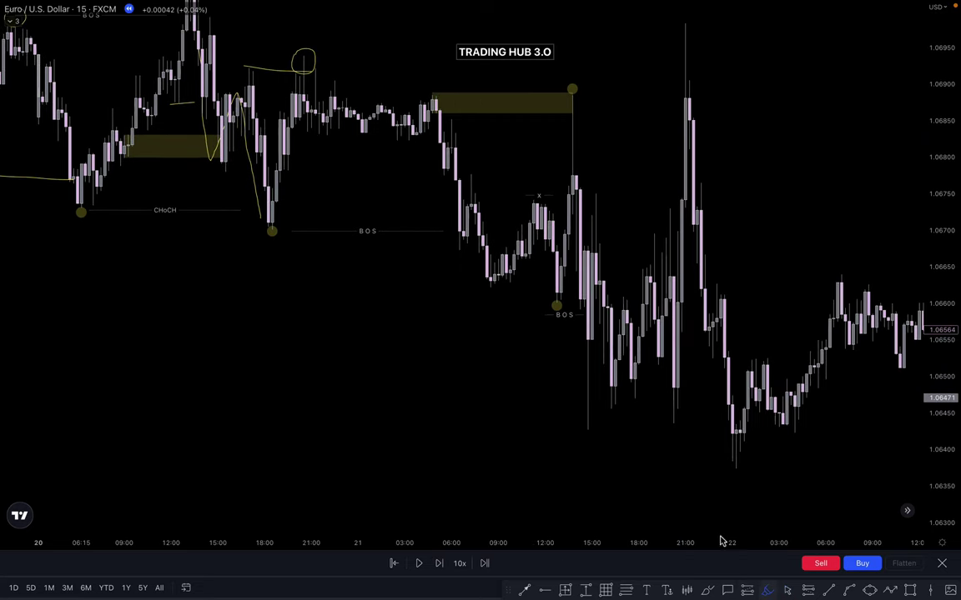
click(587, 435)
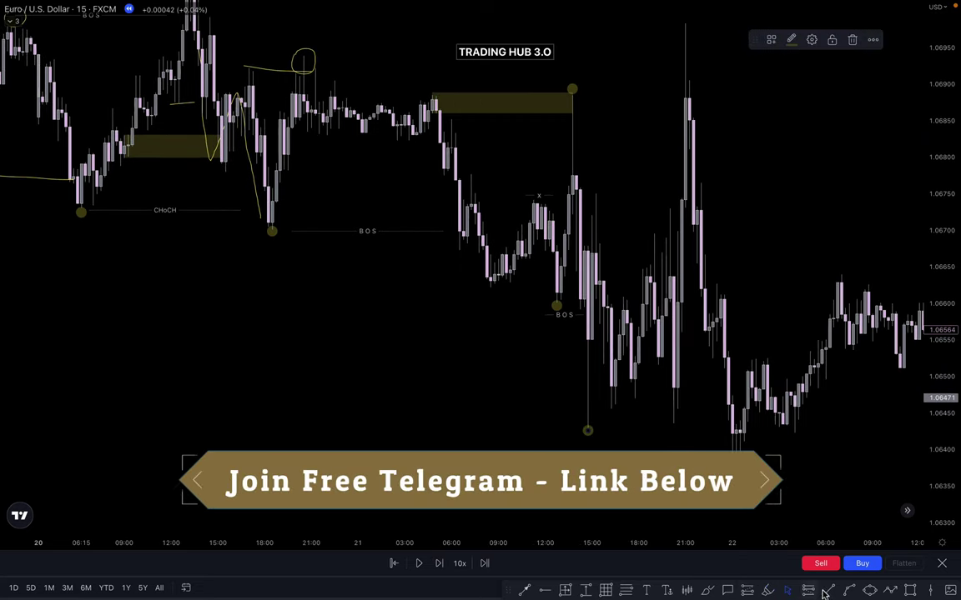
click(848, 591)
click(572, 423)
click(541, 376)
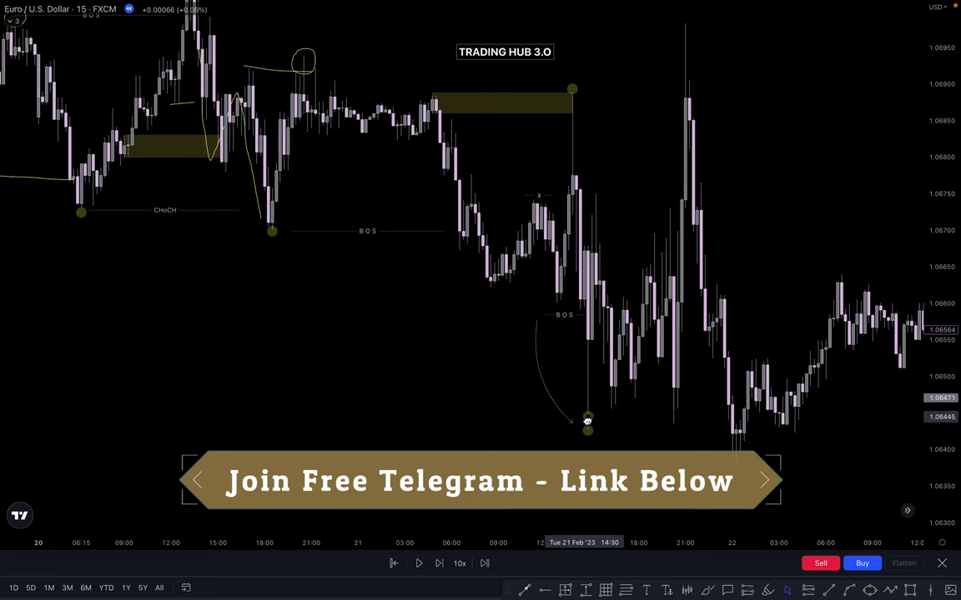
click(588, 429)
mouse_move(313, 329)
mouse_down()
mouse_move(316, 391)
mouse_move(389, 414)
mouse_move(400, 389)
mouse_up()
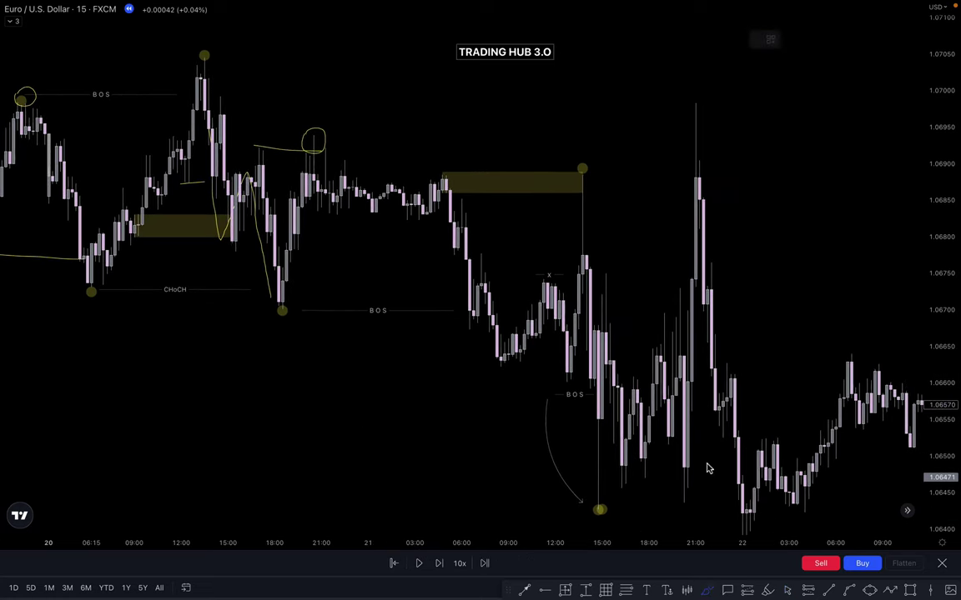
Sketch freehand levels and alternative price swings between the marked highs and lows, and undo the strokes
click(582, 172)
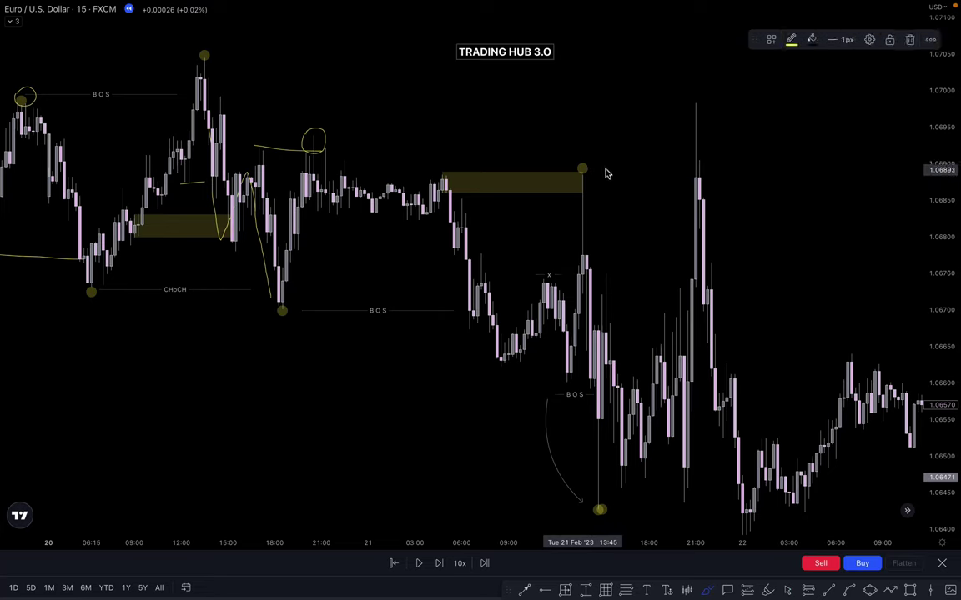
drag(682, 170, 688, 167)
mouse_move(594, 436)
mouse_down()
mouse_move(604, 348)
mouse_move(675, 352)
mouse_move(726, 301)
mouse_move(726, 286)
mouse_up()
mouse_move(589, 519)
mouse_down()
mouse_move(738, 319)
mouse_move(804, 539)
mouse_up()
mouse_move(217, 68)
mouse_down()
mouse_move(294, 288)
mouse_move(249, 159)
mouse_move(281, 290)
mouse_move(345, 107)
mouse_move(504, 394)
mouse_move(584, 506)
mouse_move(844, 497)
mouse_move(850, 510)
mouse_up()
drag(324, 120, 688, 151)
drag(707, 104, 699, 107)
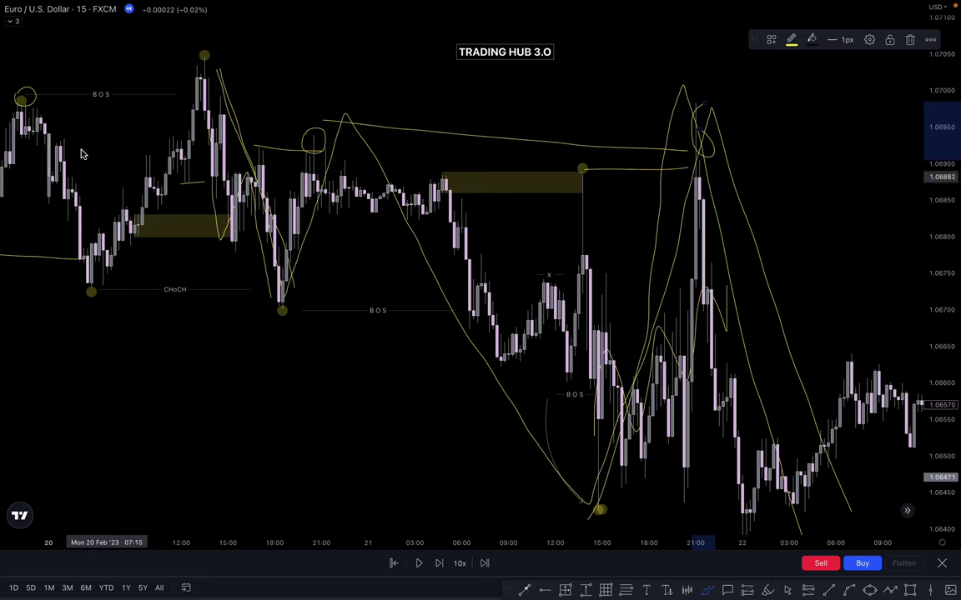
mouse_move(33, 98)
mouse_down()
mouse_move(192, 121)
mouse_move(880, 492)
mouse_up()
drag(188, 51, 633, 492)
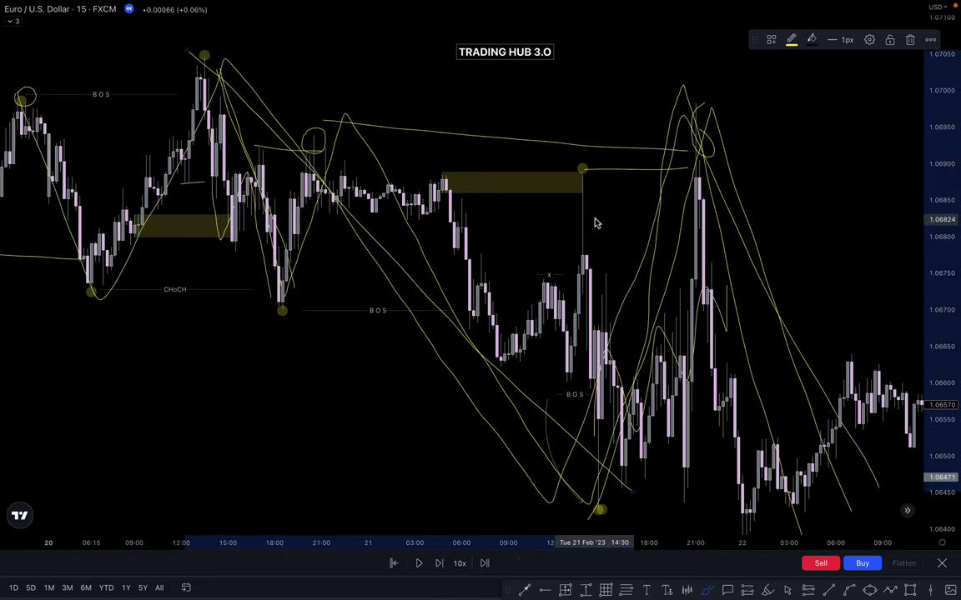
key(ctrl+z)
key(ctrl+z)
key(ctrl+z)
key(ctrl+z)
key(ctrl+z)
key(ctrl+z)
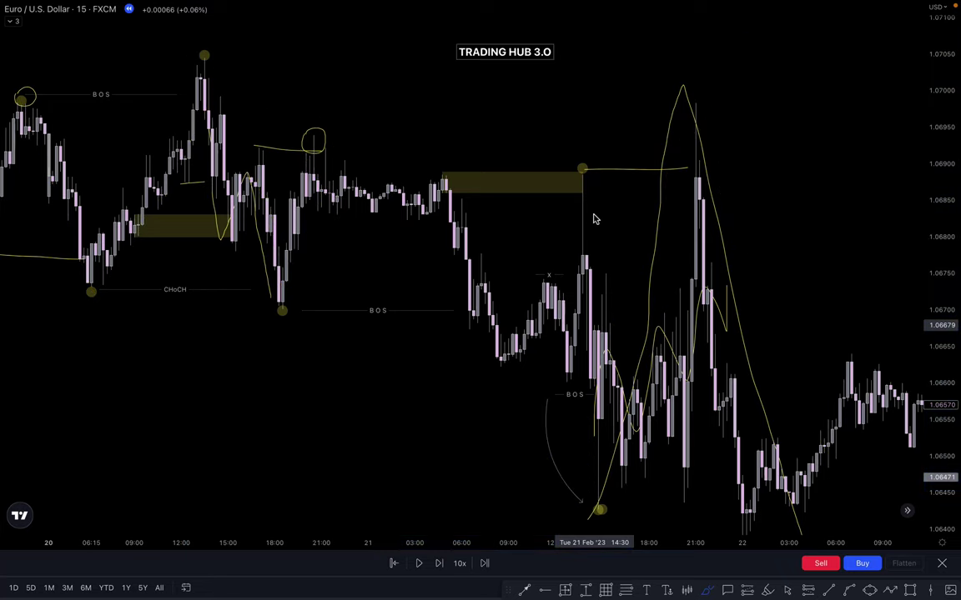
Draw freehand yellow lines from the marked 13:45 high past the evening rally and along the broken low above the BOS label
drag(603, 298, 593, 219)
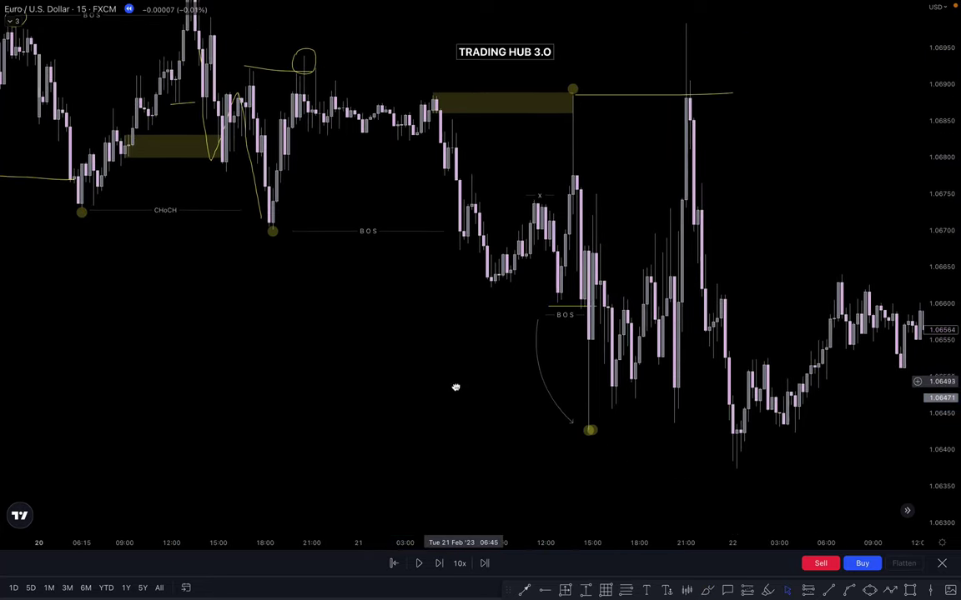
drag(454, 388, 369, 422)
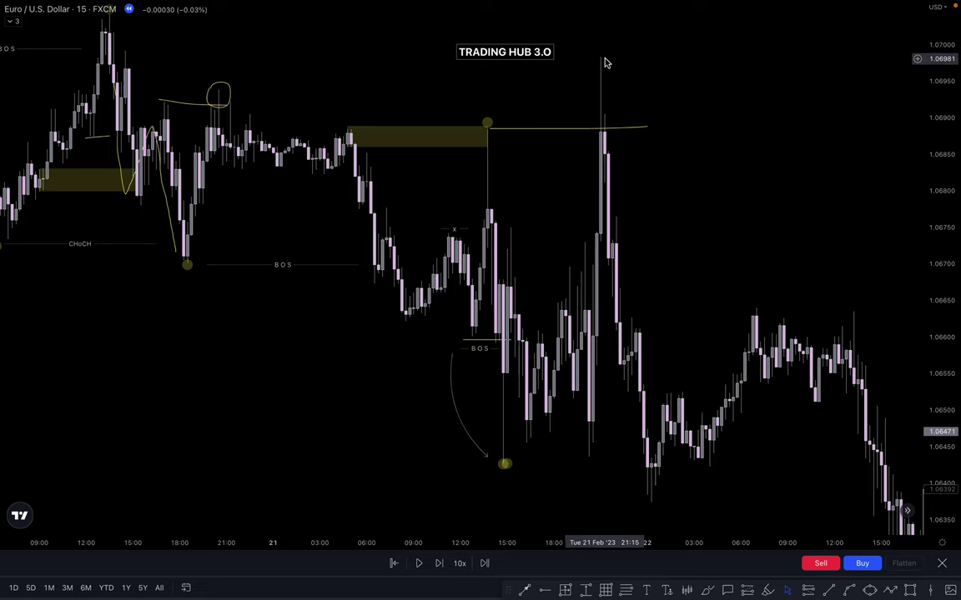
drag(684, 170, 681, 189)
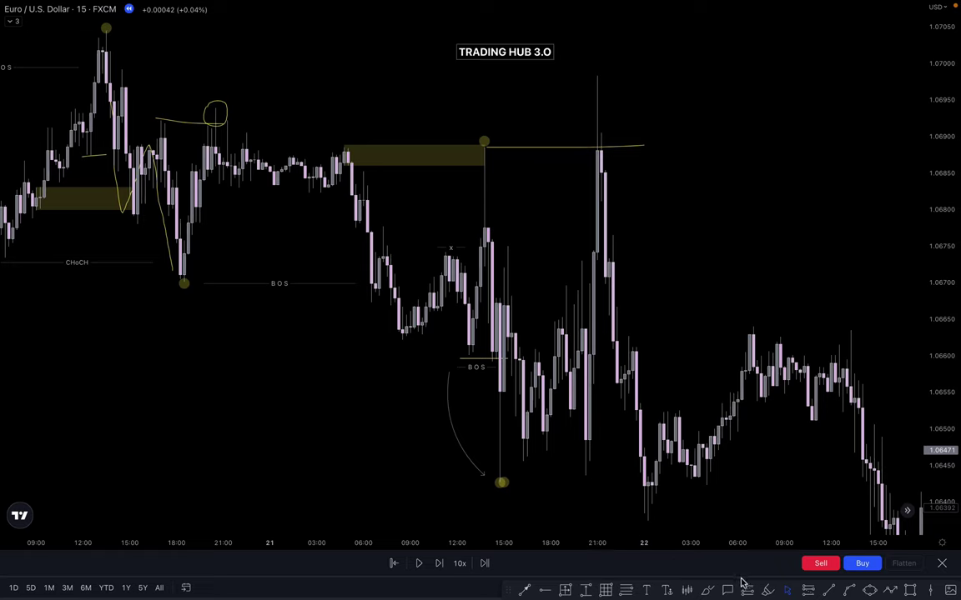
Mark the 21 February 21:00 high with a highlighter dot and draw a curved arrow to it from the marked 13:45 high
click(598, 77)
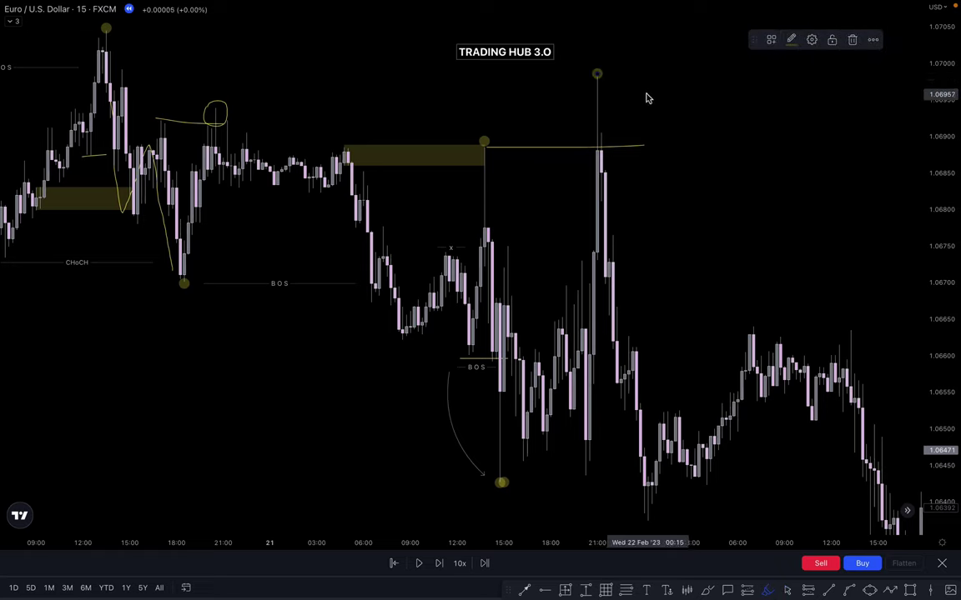
click(847, 592)
click(487, 134)
click(585, 77)
drag(547, 116, 513, 82)
click(682, 124)
Draw a horizontal line at 1.06427 from the marked 21 February 14:45 low to the candle breaking it and apply the BOS label
scroll(778, 158, down, 3)
drag(941, 81, 939, 199)
drag(827, 245, 735, 243)
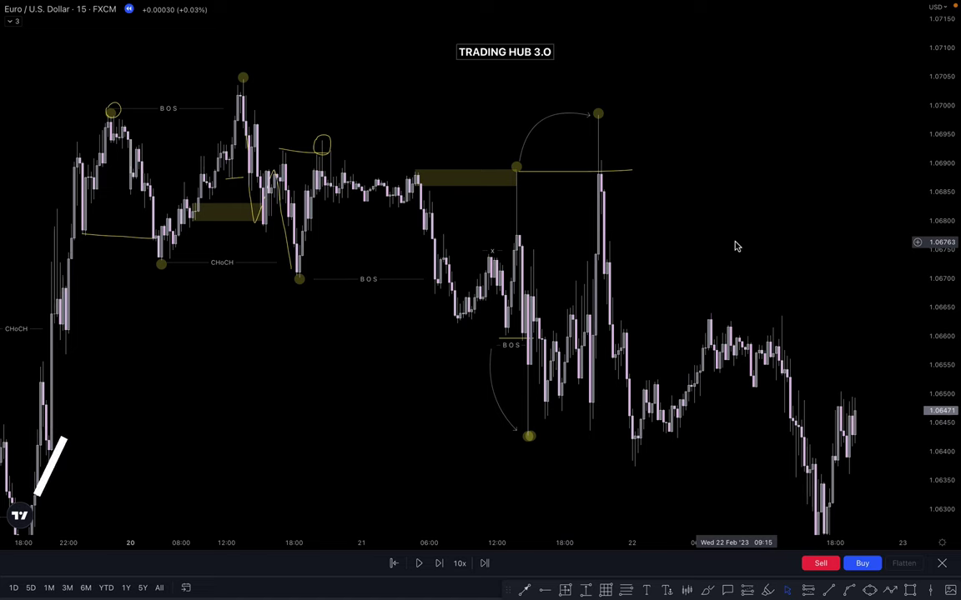
drag(735, 243, 728, 181)
click(827, 590)
click(523, 375)
click(606, 379)
click(544, 393)
drag(523, 379, 522, 376)
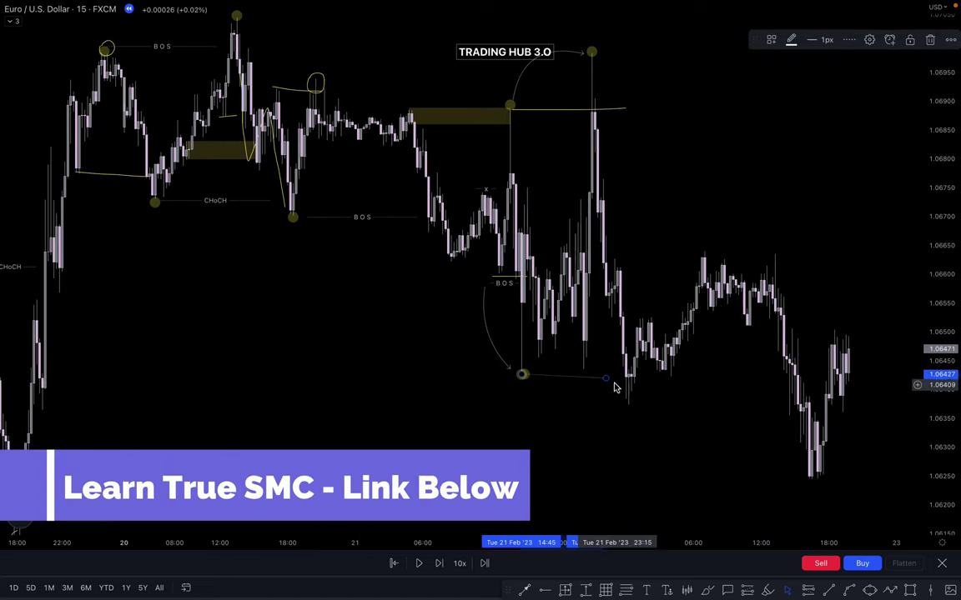
scroll(633, 392, up, 3)
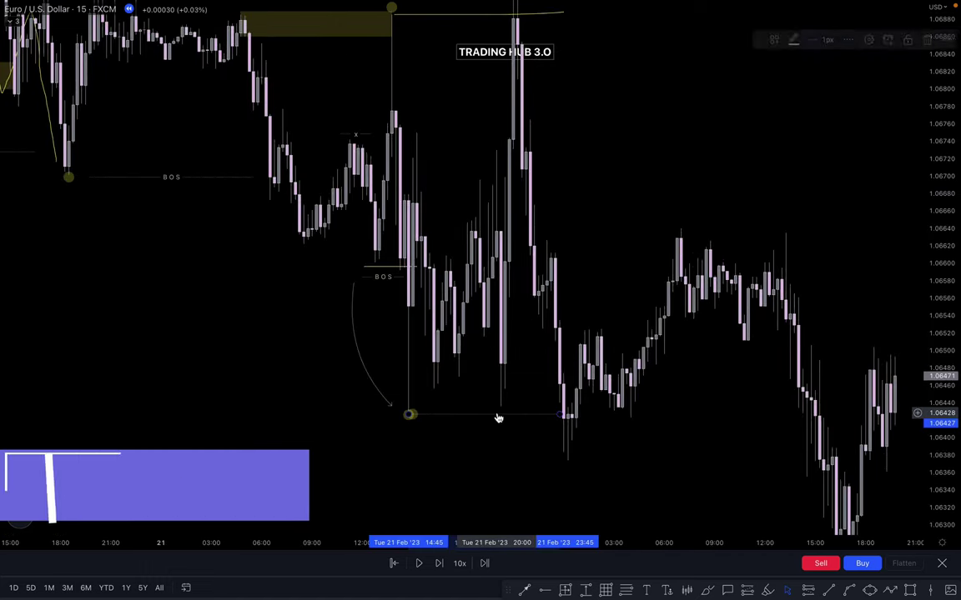
click(771, 40)
click(776, 101)
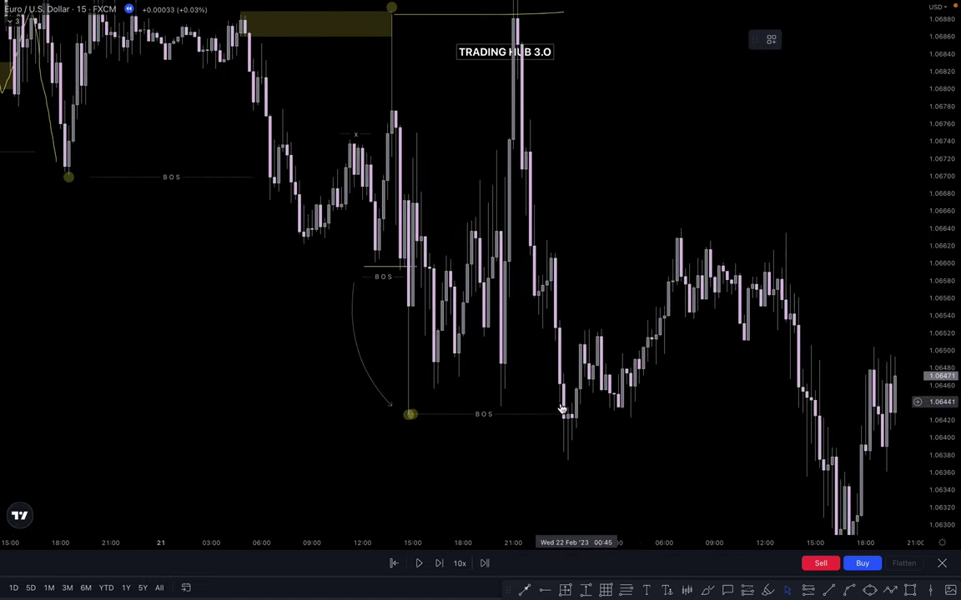
Draw a horizontal line at 1.06627 from the 21 February 23:00 high to the 22 February morning high and apply the x label
scroll(576, 432, up, 1)
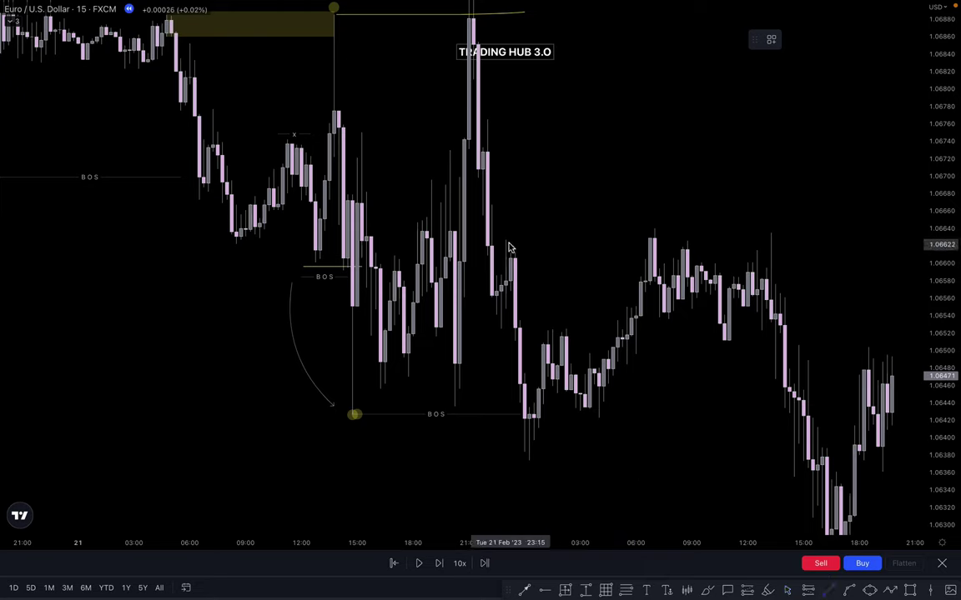
drag(505, 242, 652, 240)
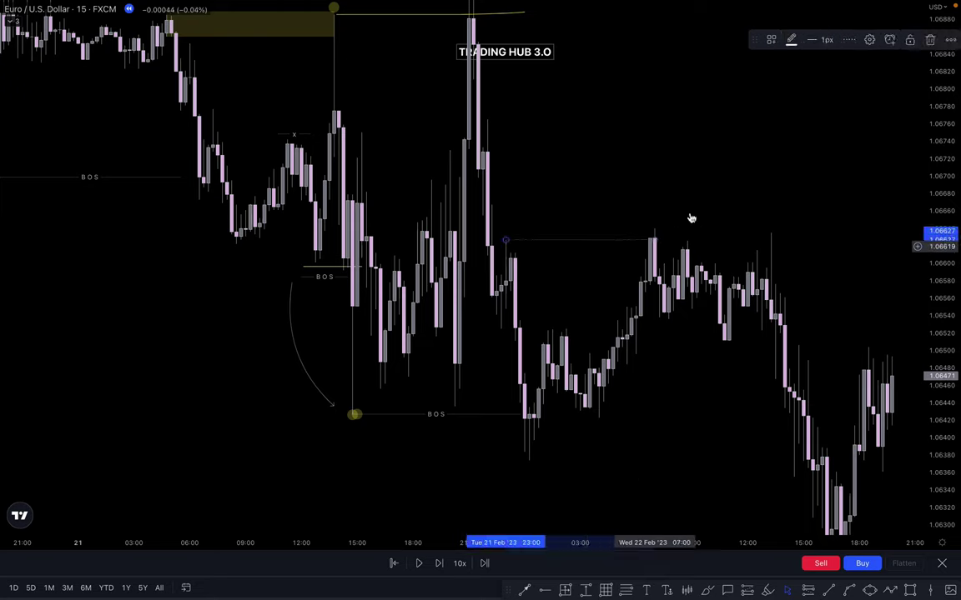
click(771, 39)
click(770, 223)
click(632, 156)
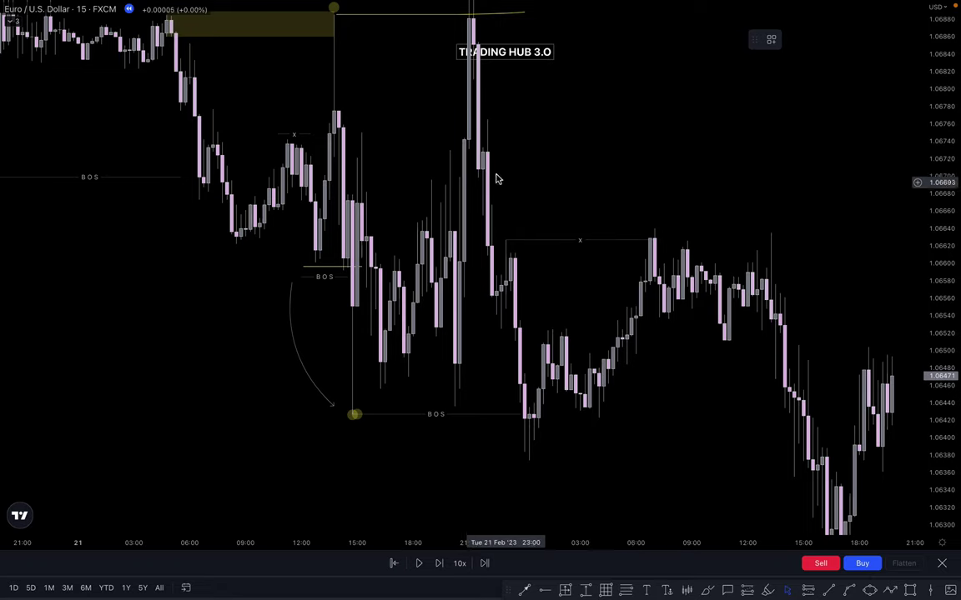
Draw a supply zone rectangle from 21 February 22:00 to 22 February 07:15, between 1.06728 and 1.06762
drag(528, 191, 534, 267)
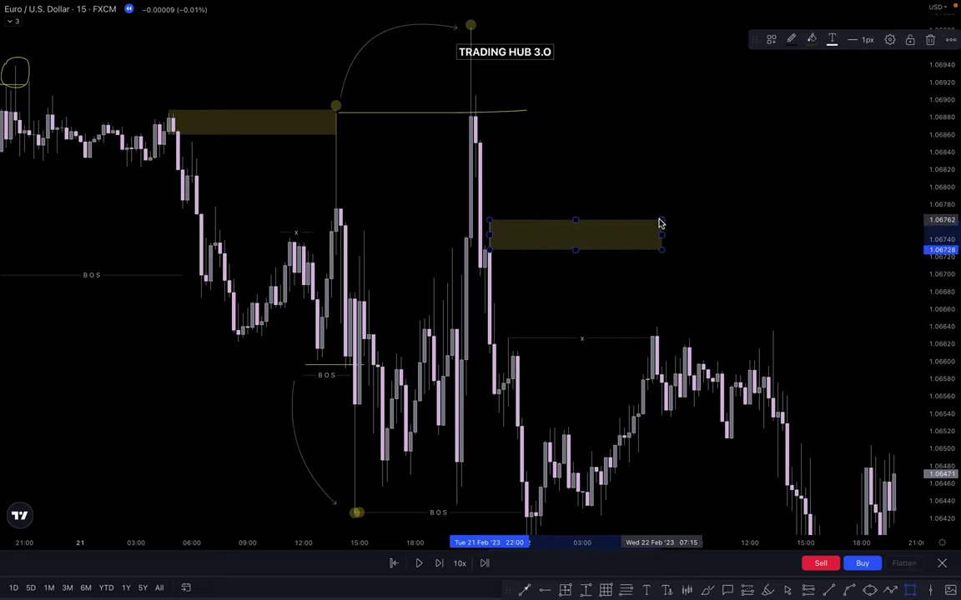
click(661, 221)
drag(713, 204, 628, 119)
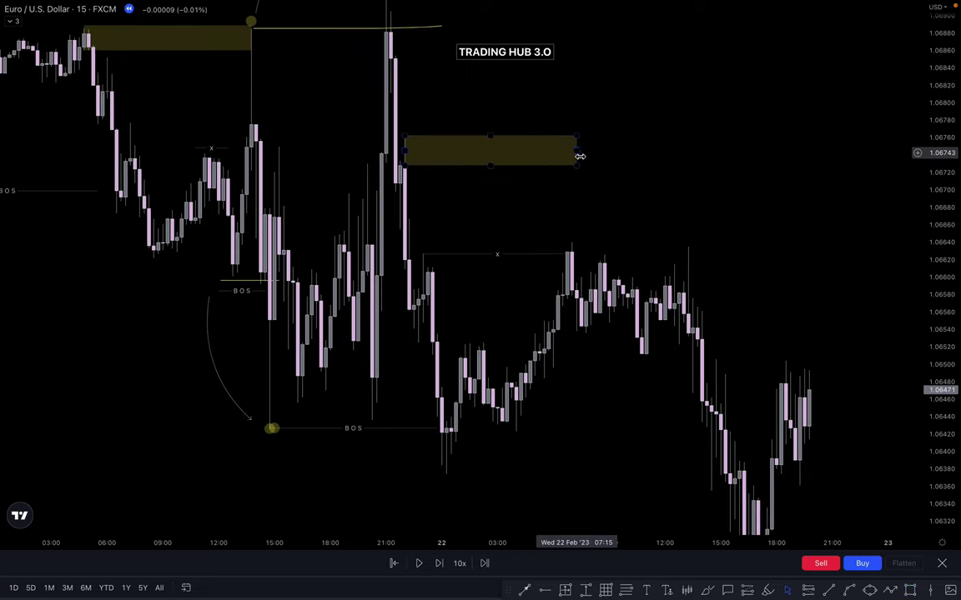
drag(681, 191, 676, 189)
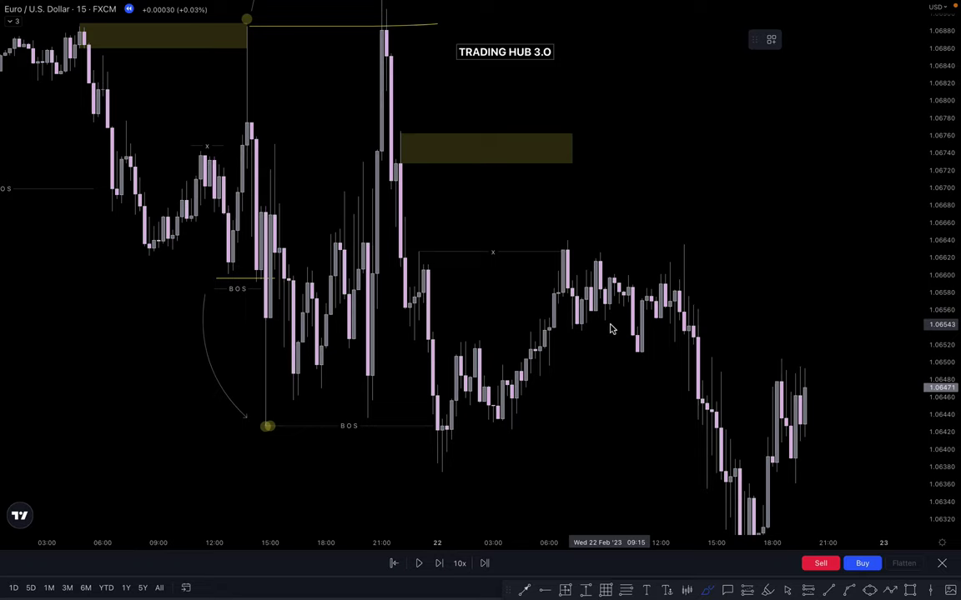
Draw a freehand line sloping down over the 22 February highs and a short horizontal one at about 1.0661 across the afternoon wick
drag(578, 239, 669, 269)
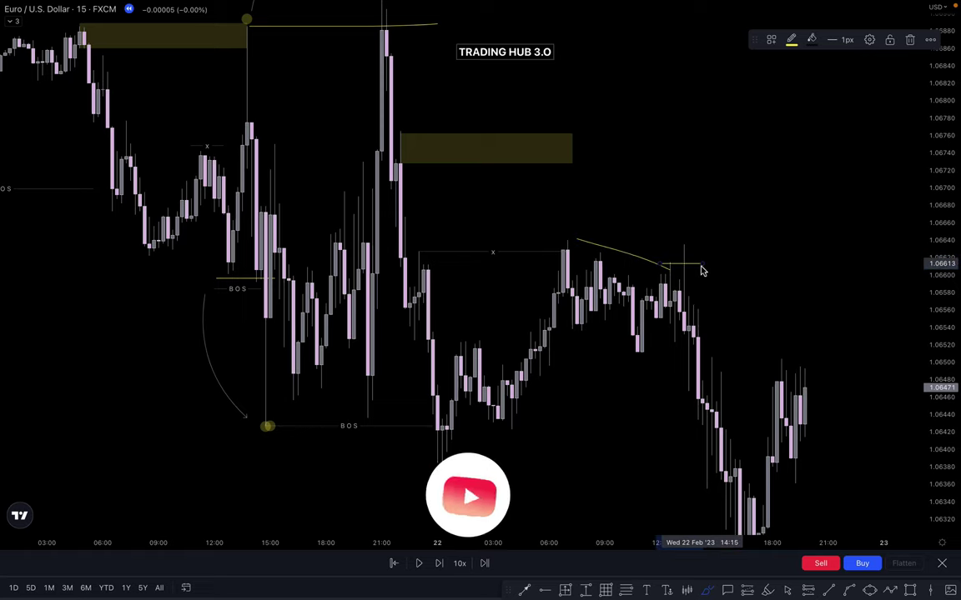
key(Escape)
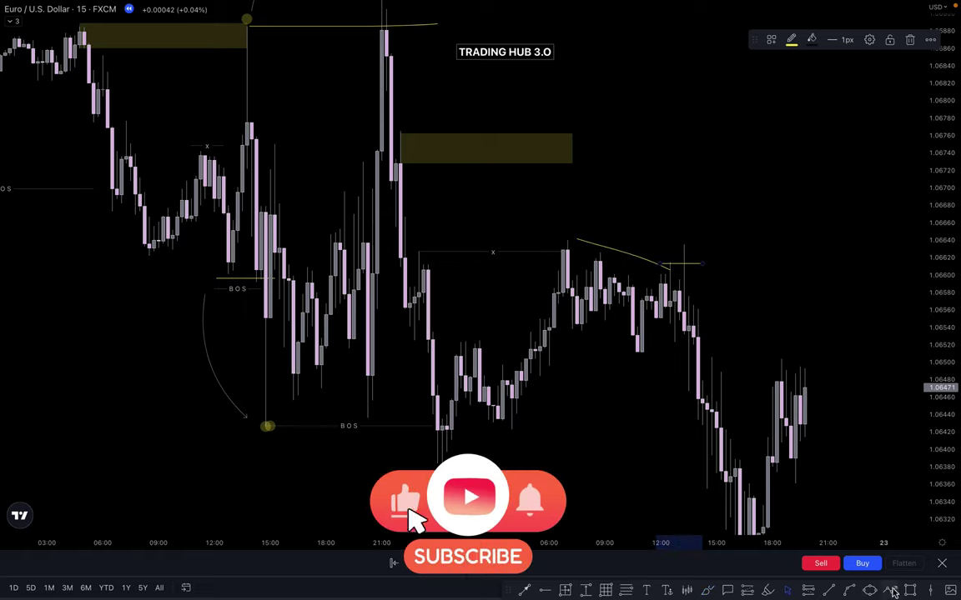
Draw a narrow supply rectangle on 22 February from 13:15 to 14:15, between about 1.06535 and 1.06635
click(910, 590)
drag(686, 332, 701, 245)
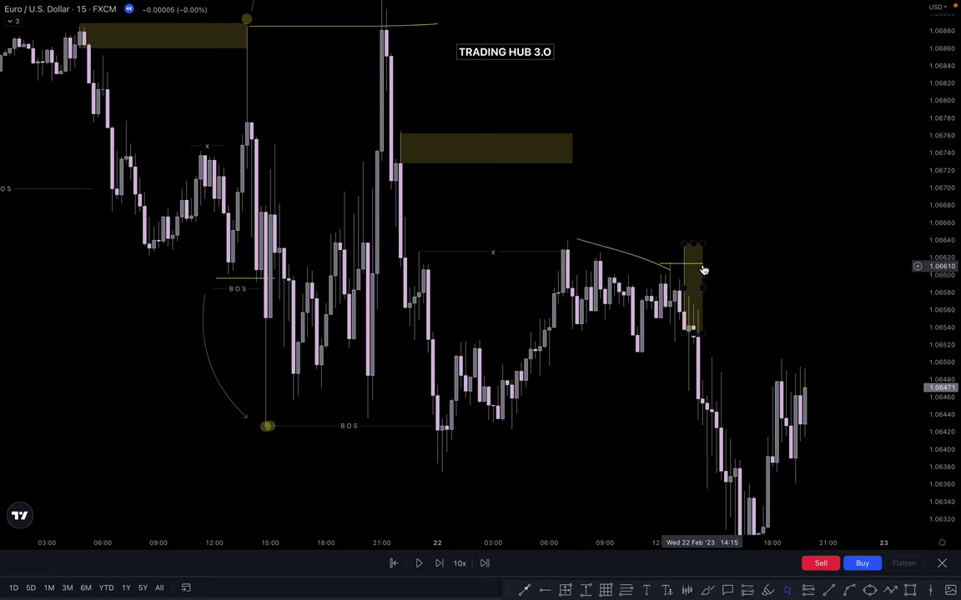
click(719, 257)
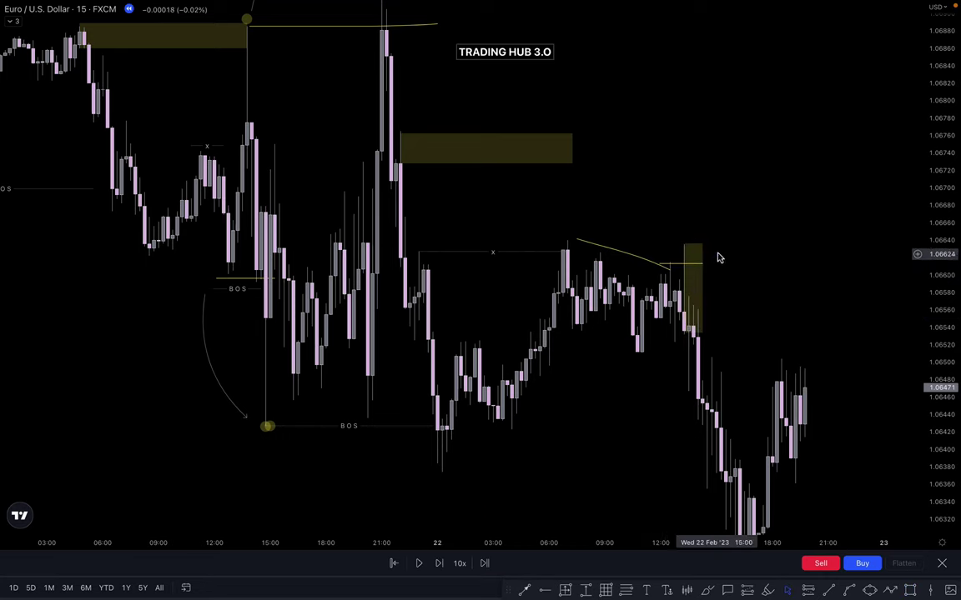
click(689, 300)
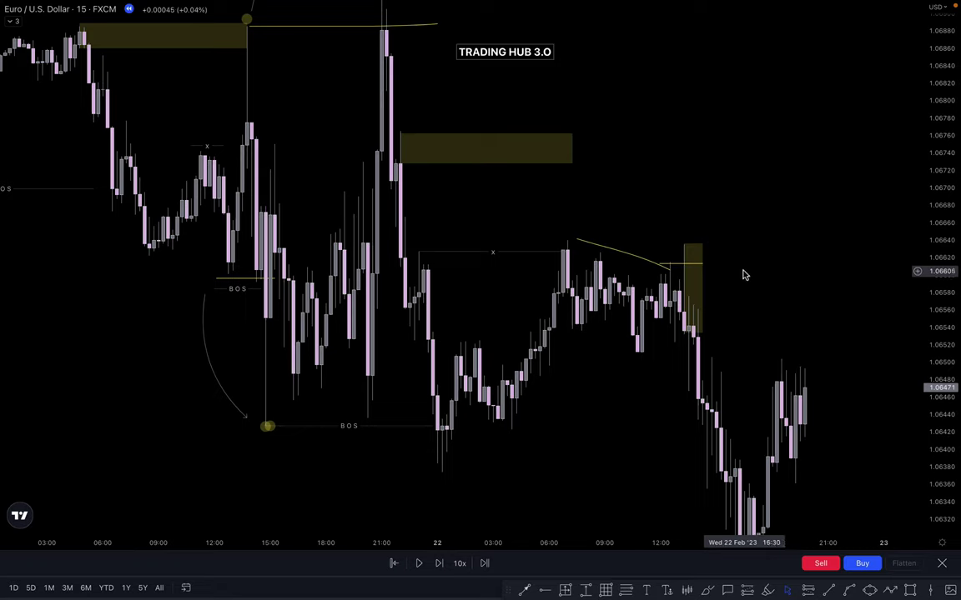
Mark the swing low just after midnight on 22 February, at about 1.0637, with a highlighter dot
drag(558, 410, 488, 310)
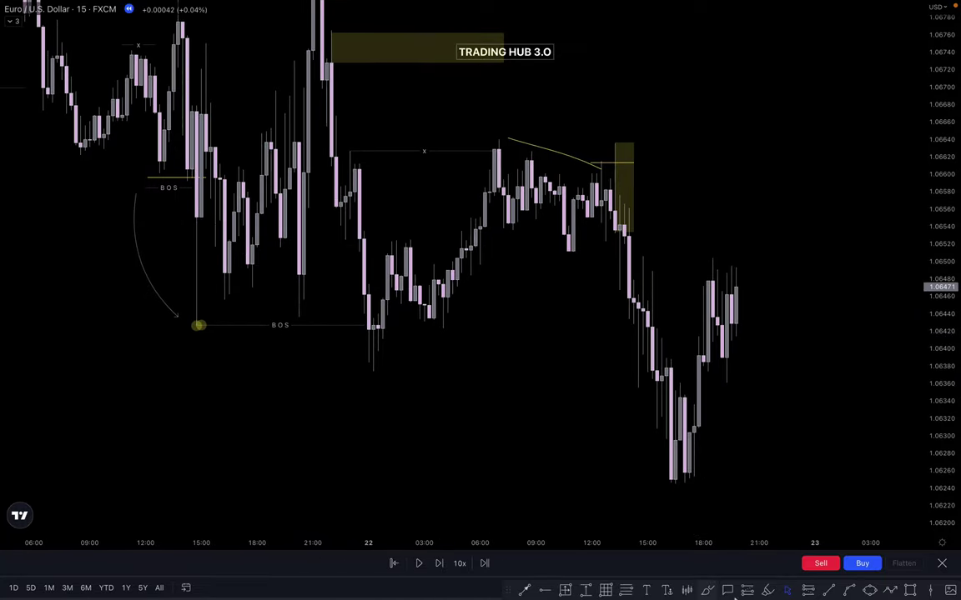
click(765, 591)
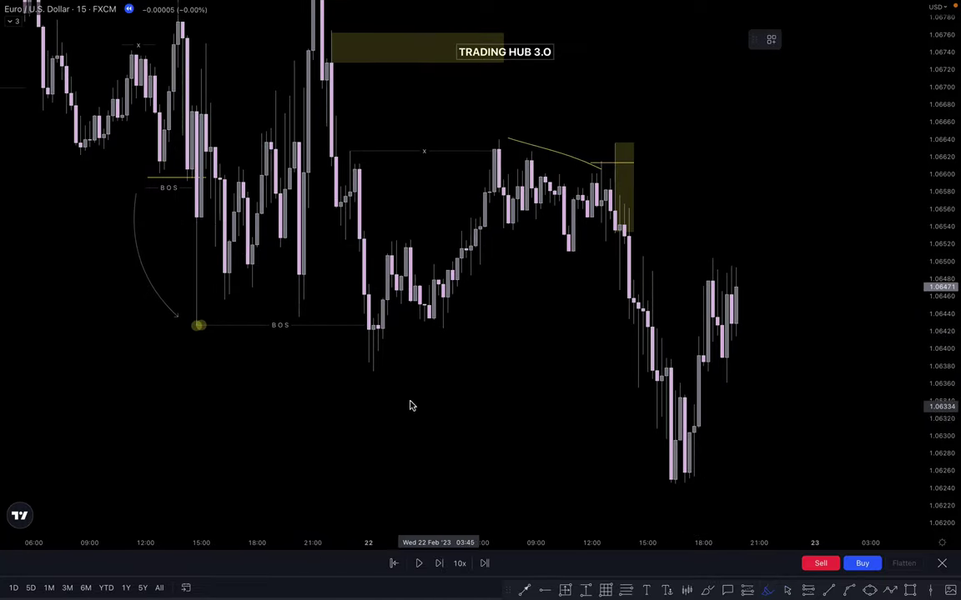
click(374, 374)
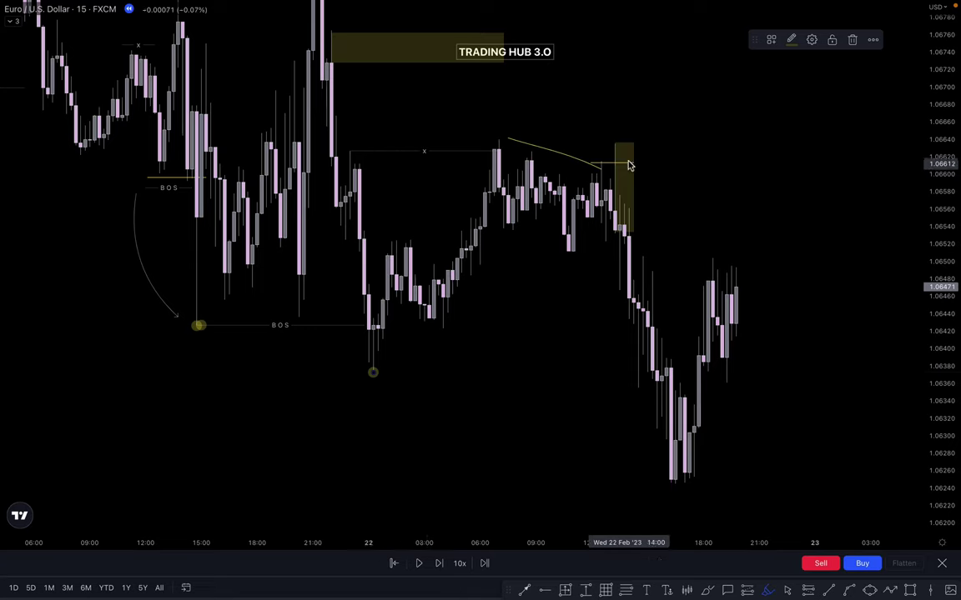
key(Escape)
Duplicate the BOS line at the newly marked low, extending to 22 February 09:30, and mark the 13:15 high with a highlighter dot
mouse_move(287, 325)
mouse_down()
mouse_move(408, 419)
mouse_move(474, 389)
mouse_up()
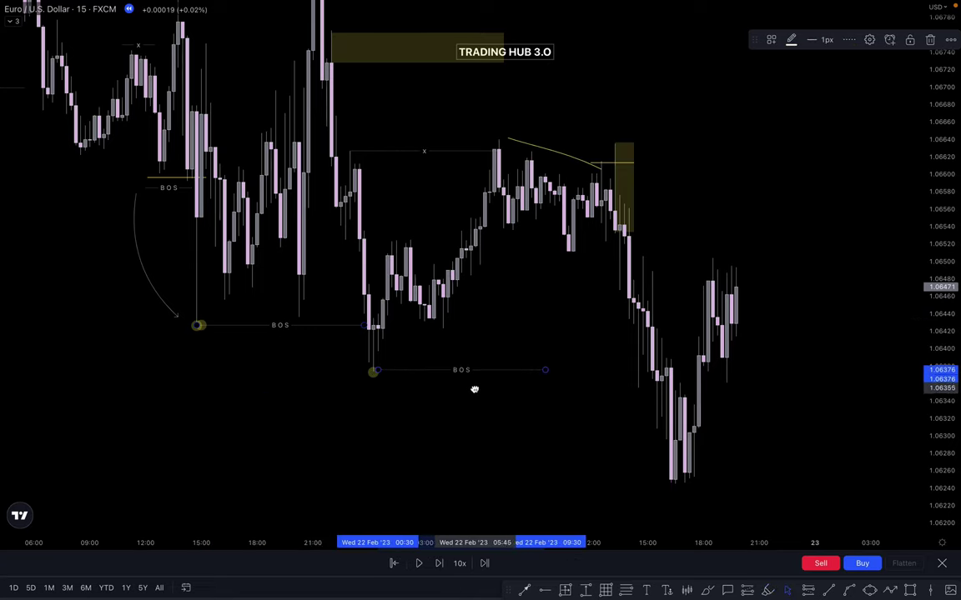
click(544, 345)
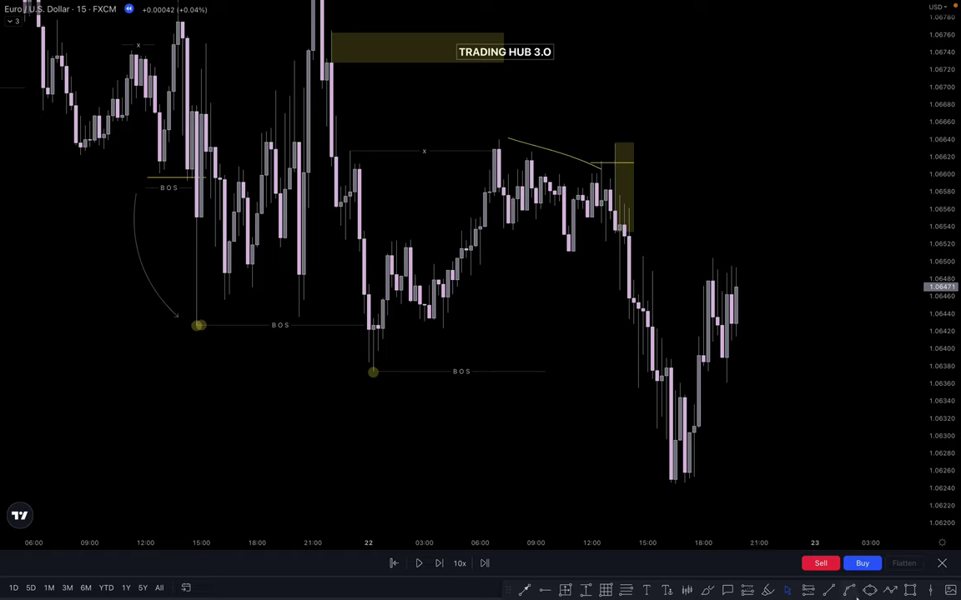
click(615, 143)
key(Escape)
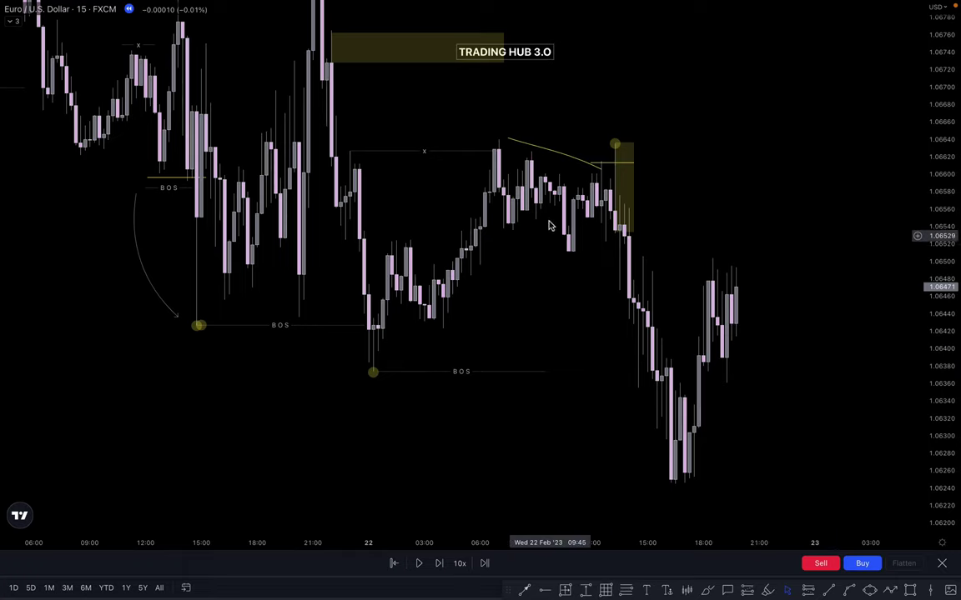
Draw a horizontal line at 1.06489 from the 22 February 15:15 high to 17:30 and apply the x label
scroll(784, 279, up, 2)
drag(935, 322, 909, 208)
drag(770, 204, 768, 149)
key(alt+t)
click(596, 213)
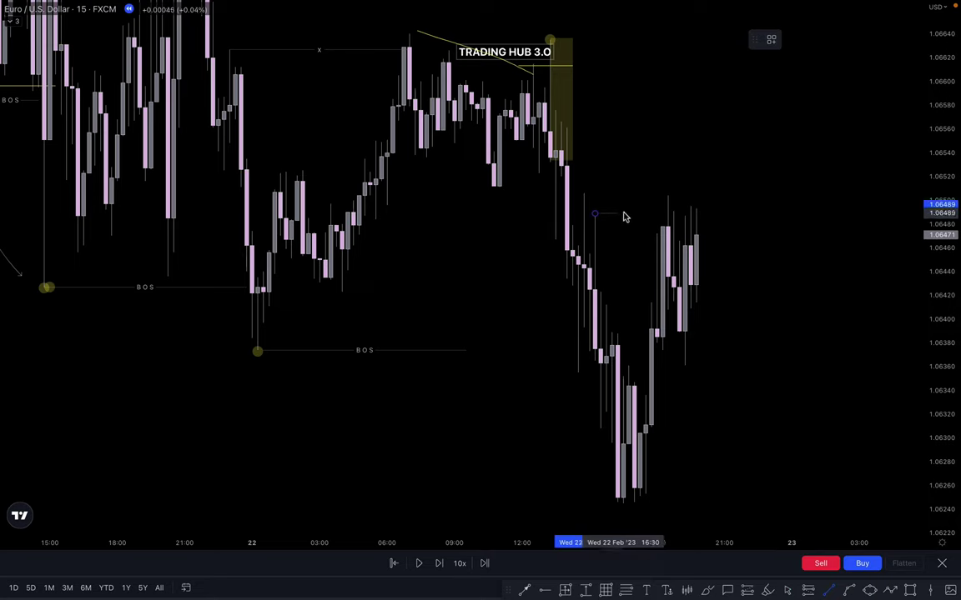
click(645, 213)
click(773, 40)
click(742, 201)
click(762, 378)
scroll(762, 378, up, 1)
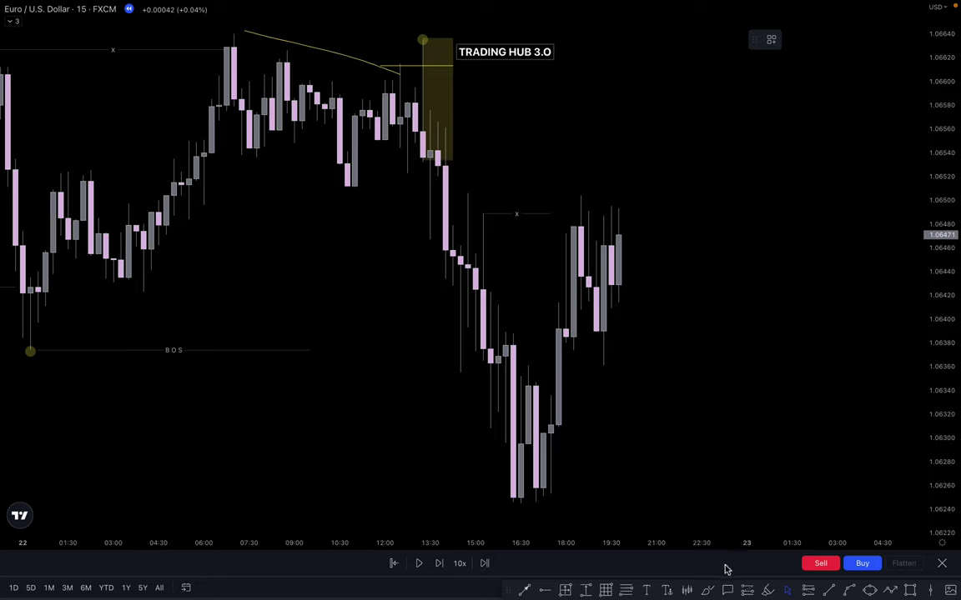
Sketch freehand lines along the 22 February afternoon drop and its pullback highs, and delete them
mouse_move(422, 184)
mouse_down()
mouse_move(450, 305)
mouse_move(468, 259)
mouse_up()
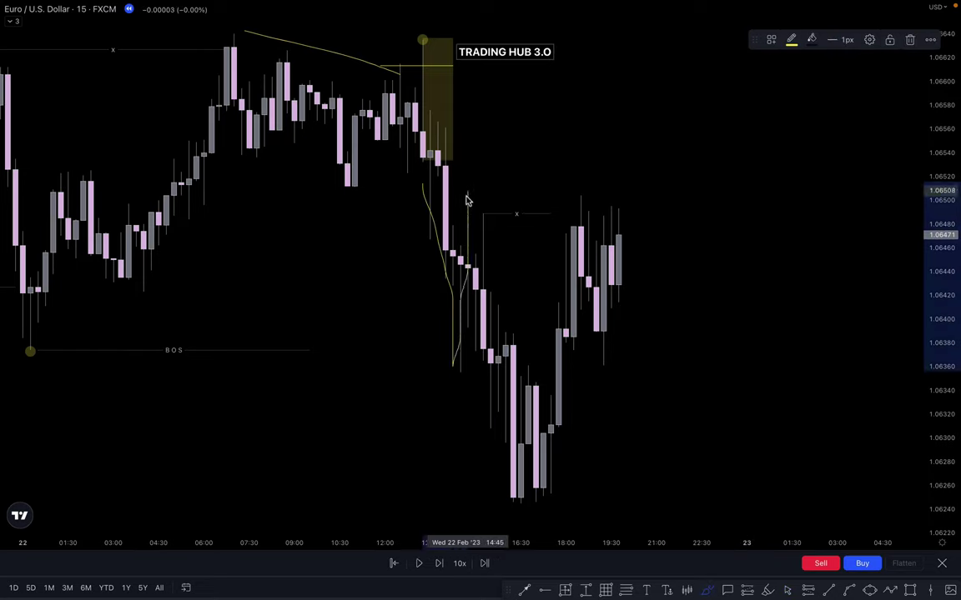
key(Delete)
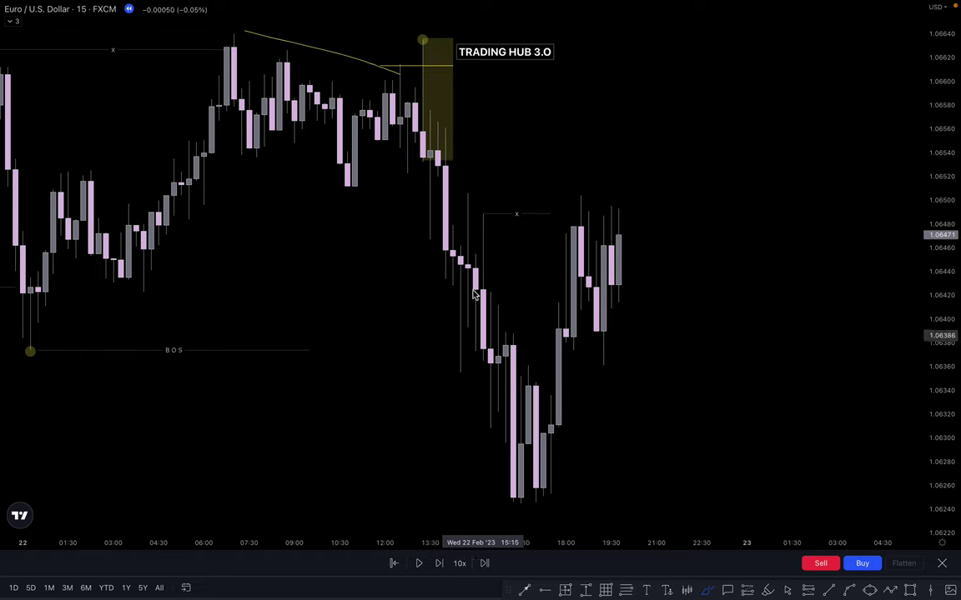
mouse_move(467, 198)
mouse_down()
mouse_move(512, 197)
mouse_move(503, 214)
mouse_up()
key(Delete)
key(Delete)
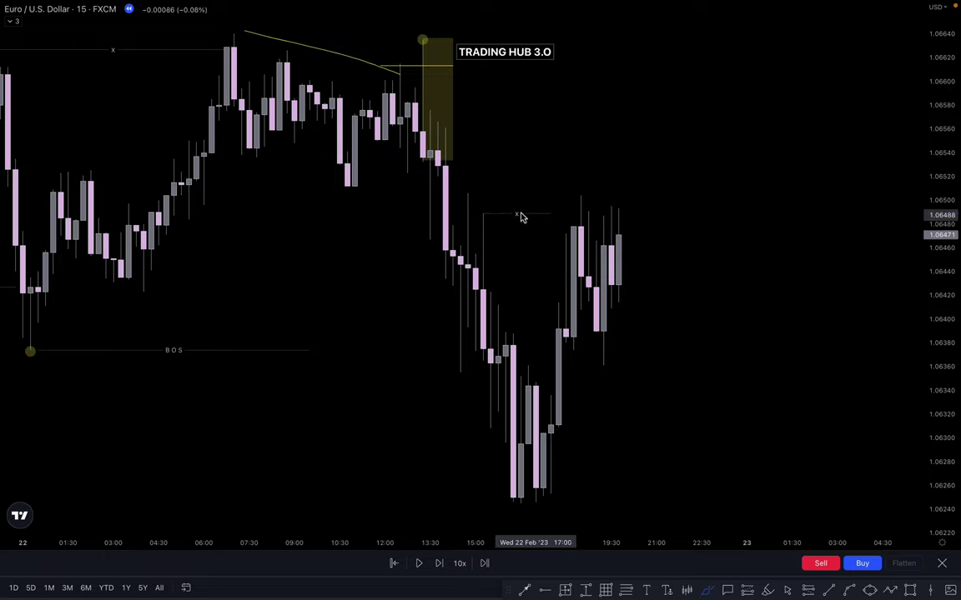
Draw a small supply rectangle over the 22 February highs from 18:30 to 19:30, between about 1.0648 and 1.0650
scroll(598, 201, down, 5)
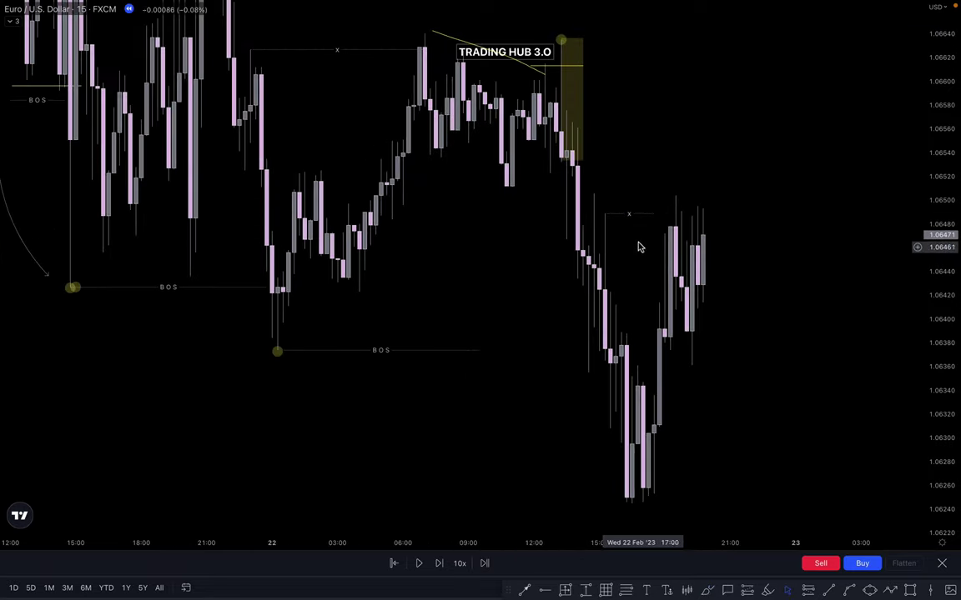
drag(714, 357, 653, 357)
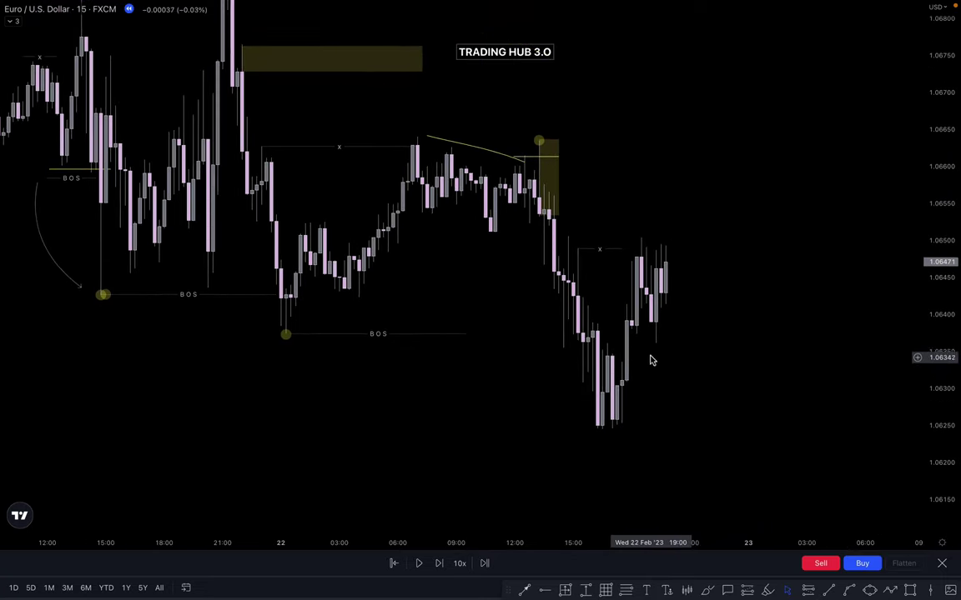
click(910, 589)
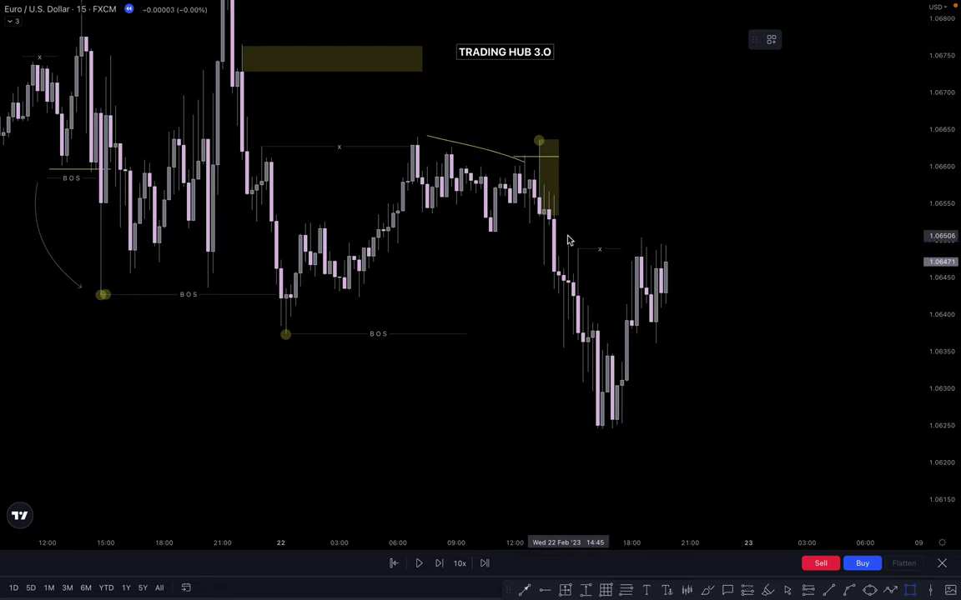
drag(640, 257, 660, 240)
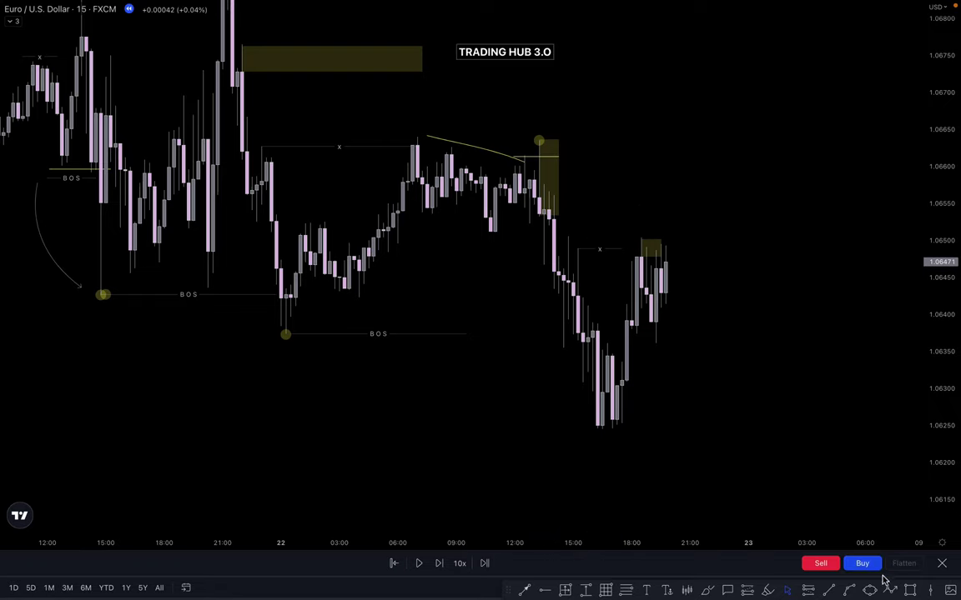
Draw a supply zone rectangle on 22 February from 13:45 to 17:45, between 1.06520 and about 1.0657
click(911, 590)
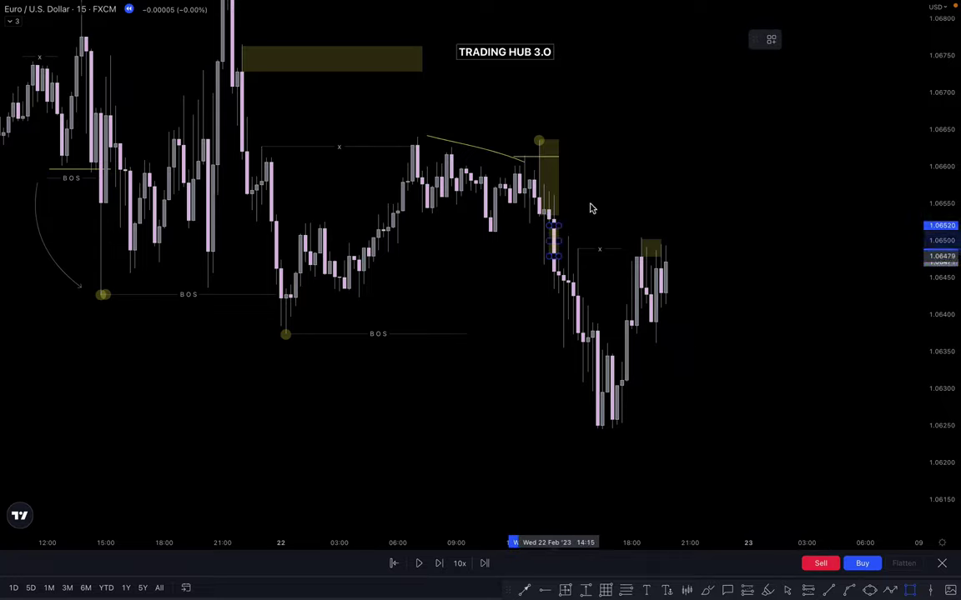
click(626, 188)
scroll(688, 200, up, 3)
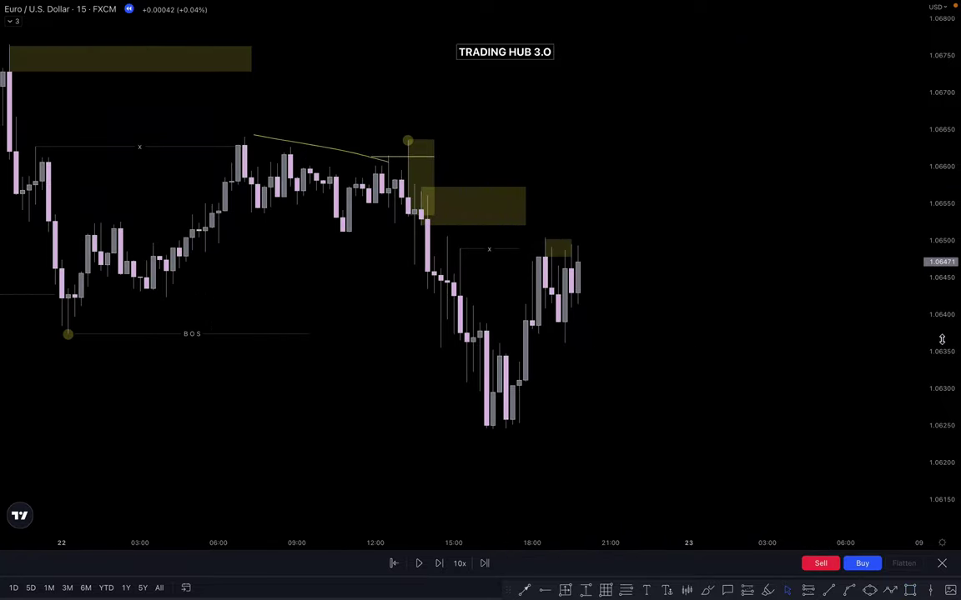
Draw a narrow red ellipse around the 22 February 13:30 candle, spanning its wicks from about 1.06466 to 1.06576
drag(942, 332, 908, 122)
drag(683, 119, 850, 157)
scroll(795, 117, up, 2)
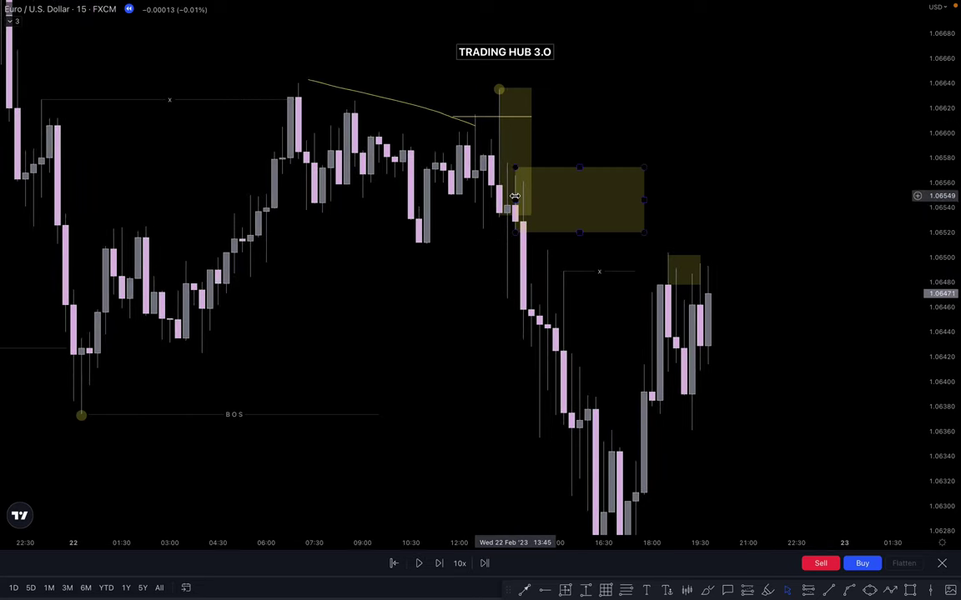
click(506, 302)
click(507, 164)
click(492, 242)
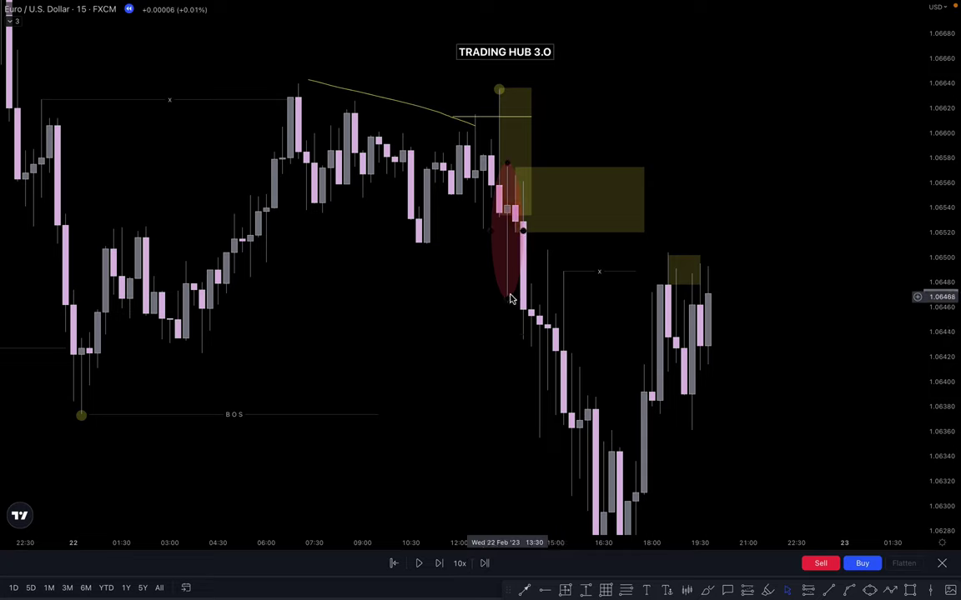
Draw a short horizontal trend line from the 22 February 13:30 low at about 1.06466 to 15:00
click(834, 588)
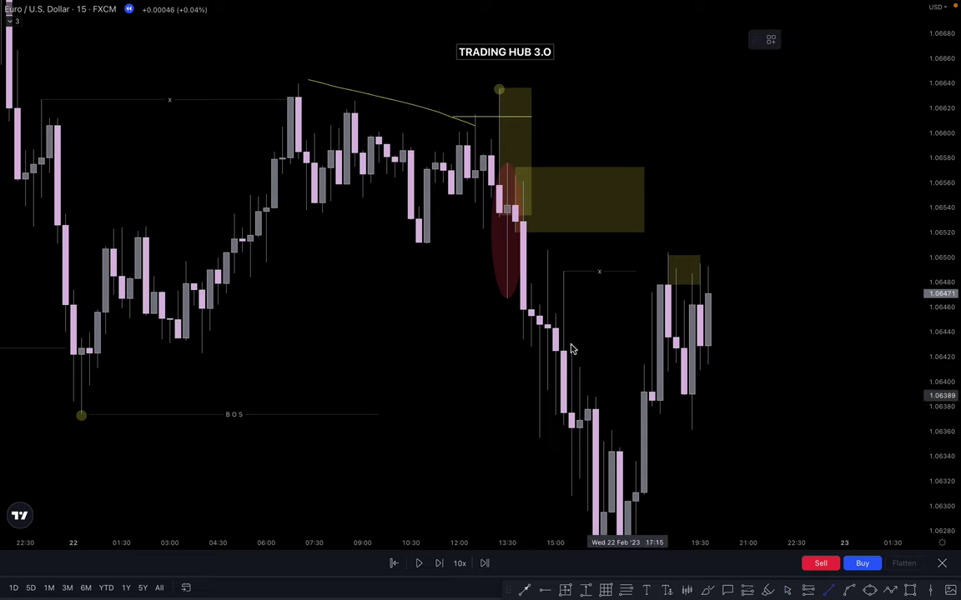
click(507, 299)
click(555, 299)
click(675, 141)
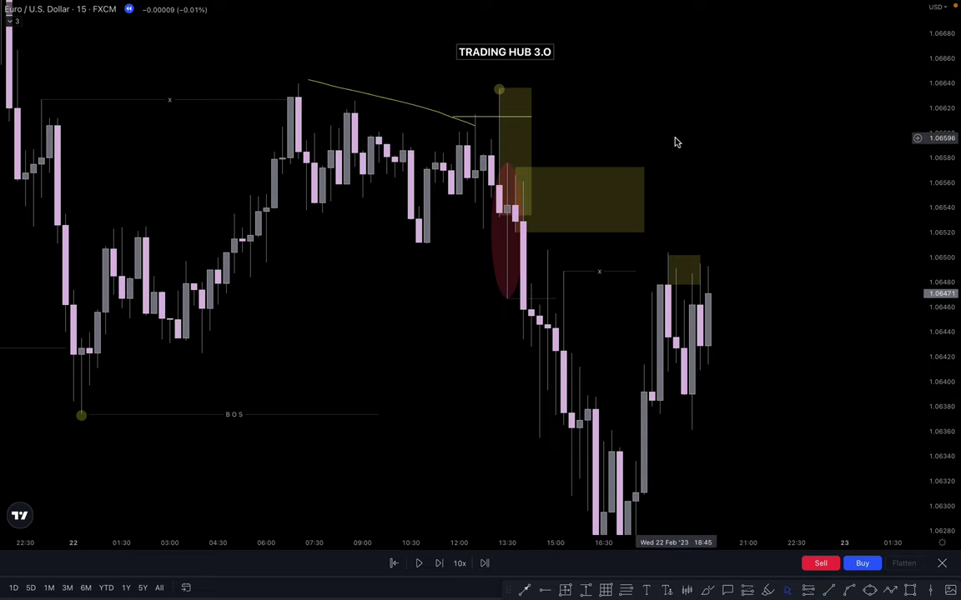
Lower the upper edge of the 13:45 supply zone to about 1.06566 and extend its end to about 19:00
drag(515, 169, 515, 176)
click(678, 157)
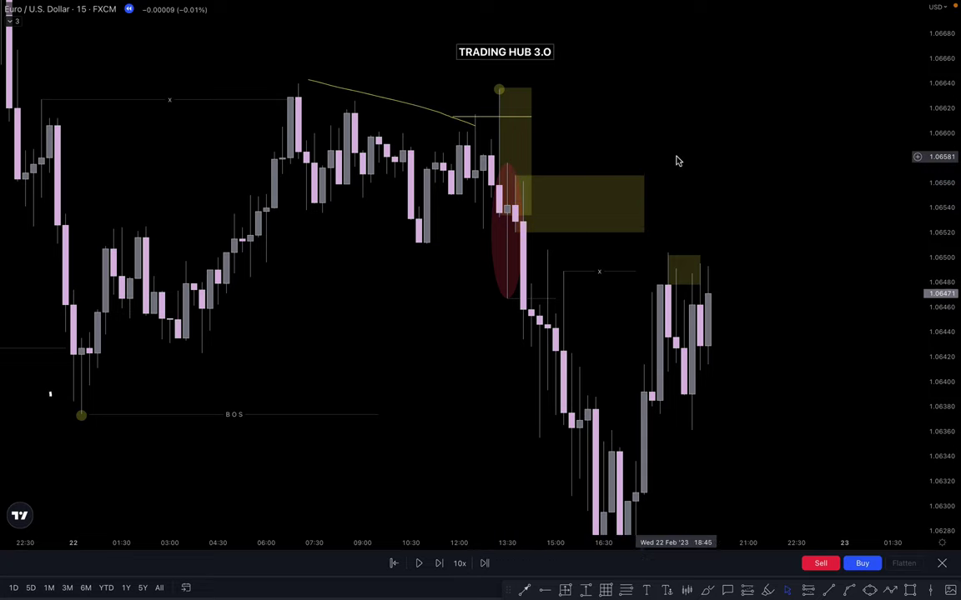
drag(642, 202, 683, 204)
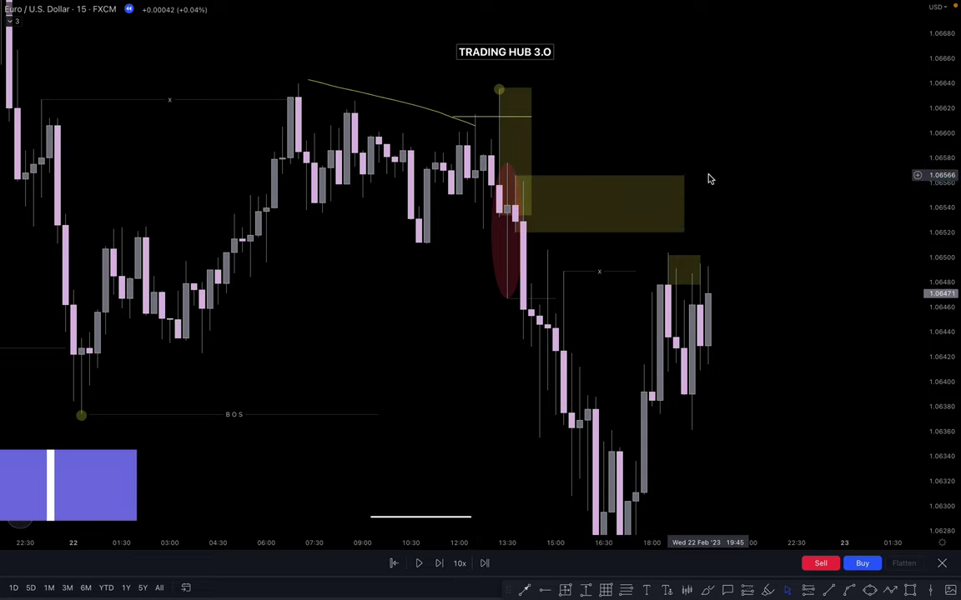
Expand the indicator list and show the hidden Asian Session Range indicator on the chart
scroll(660, 154, down, 3)
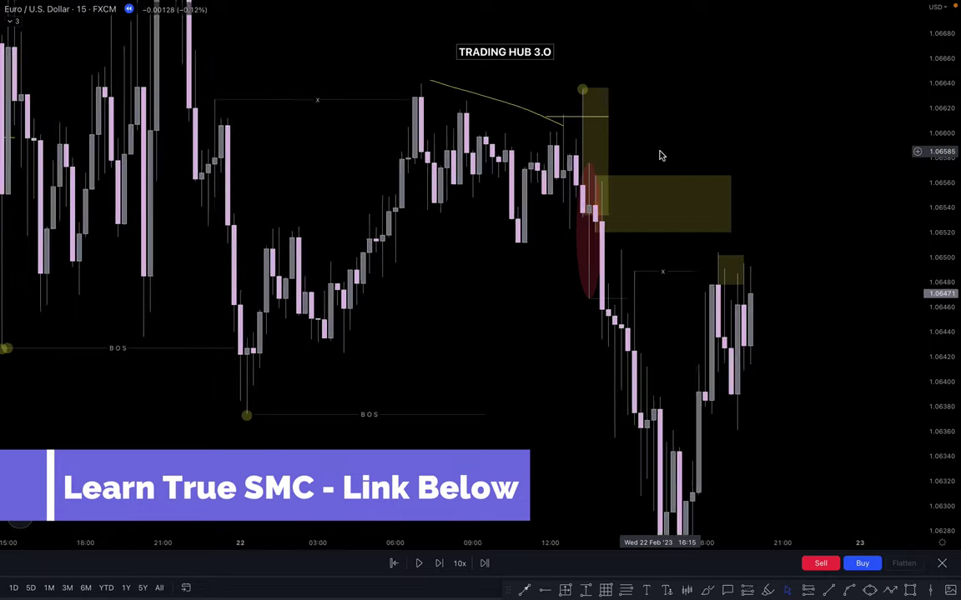
drag(931, 123, 933, 250)
drag(575, 342, 460, 308)
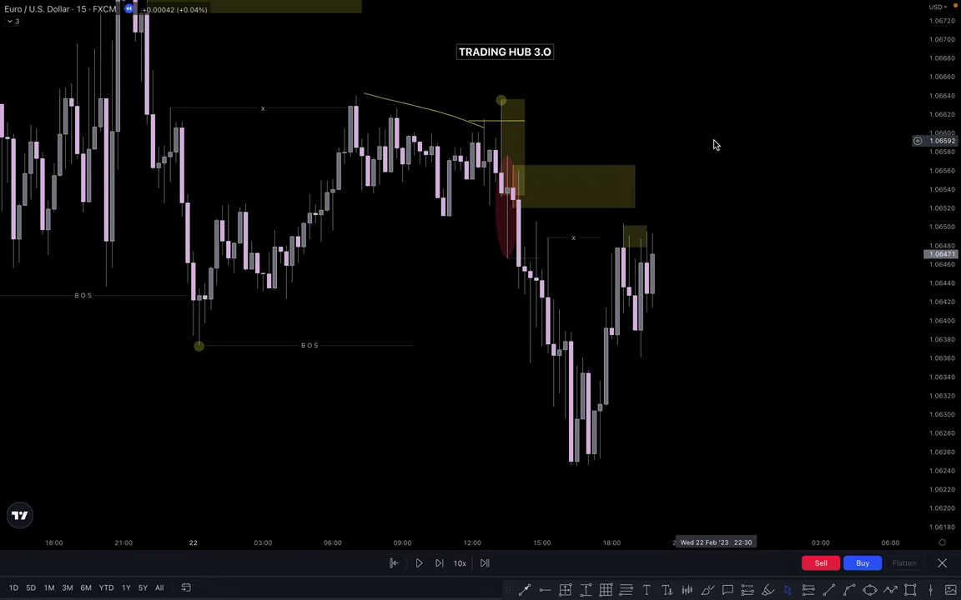
click(10, 24)
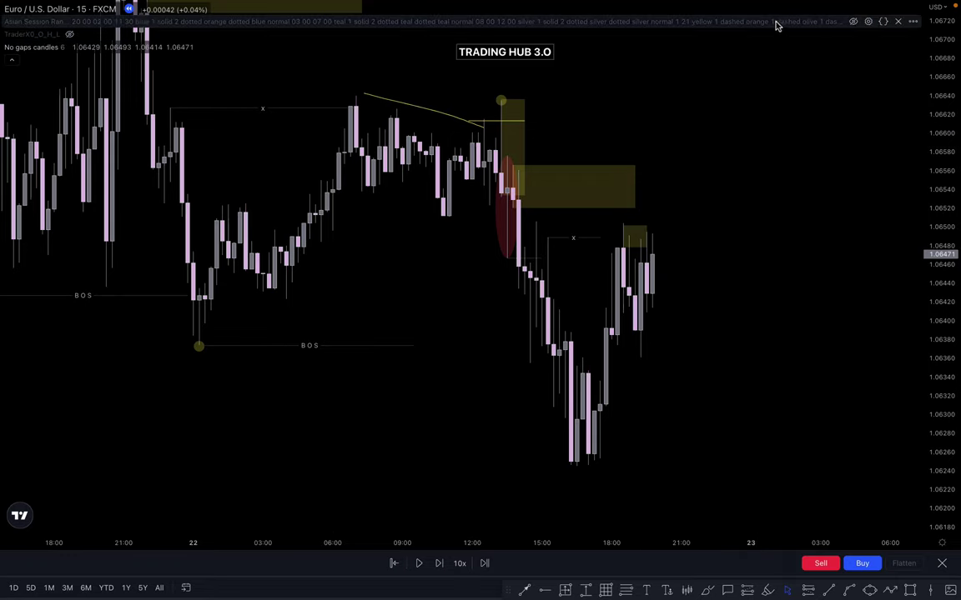
click(855, 22)
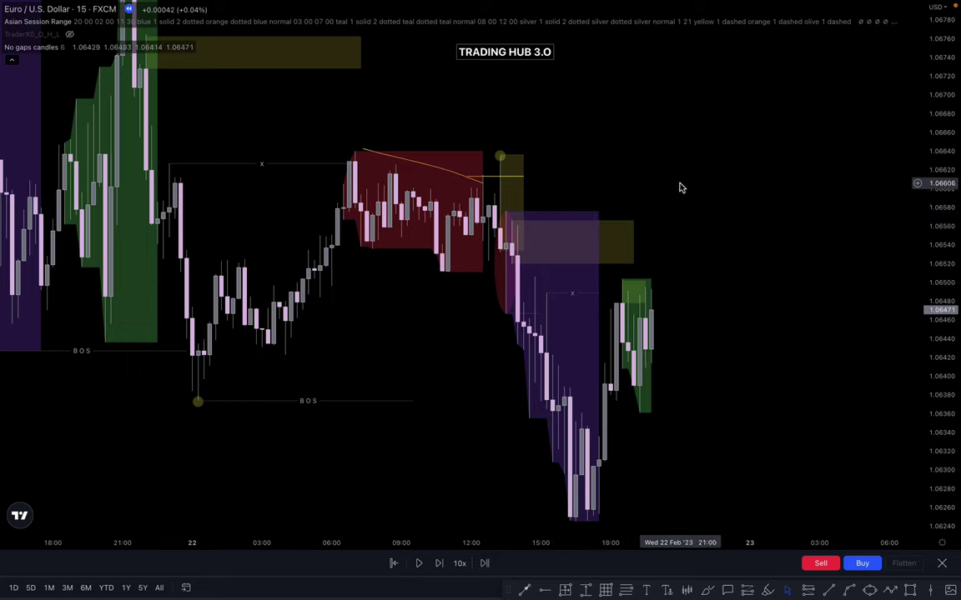
Switch the EUR/USD chart to the 5-minute timeframe
text(5)
key(Return)
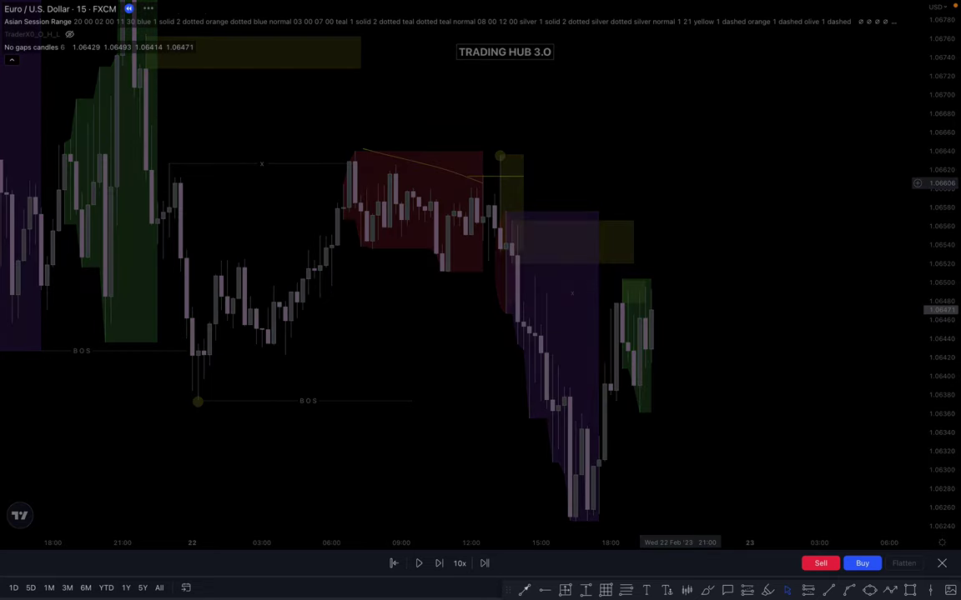
scroll(561, 159, down, 6)
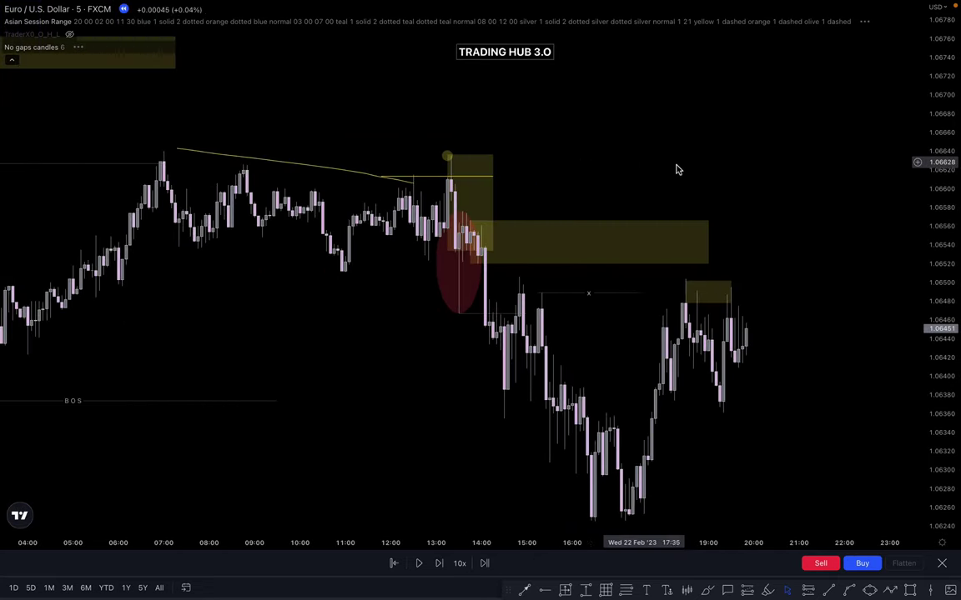
scroll(677, 170, left, 5)
drag(671, 158, 652, 127)
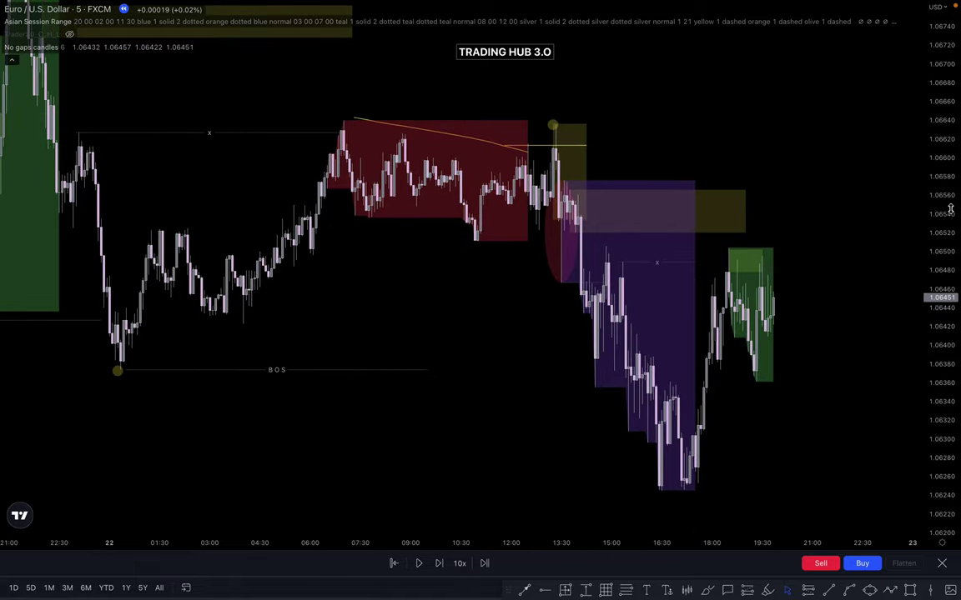
scroll(765, 113, right, 3)
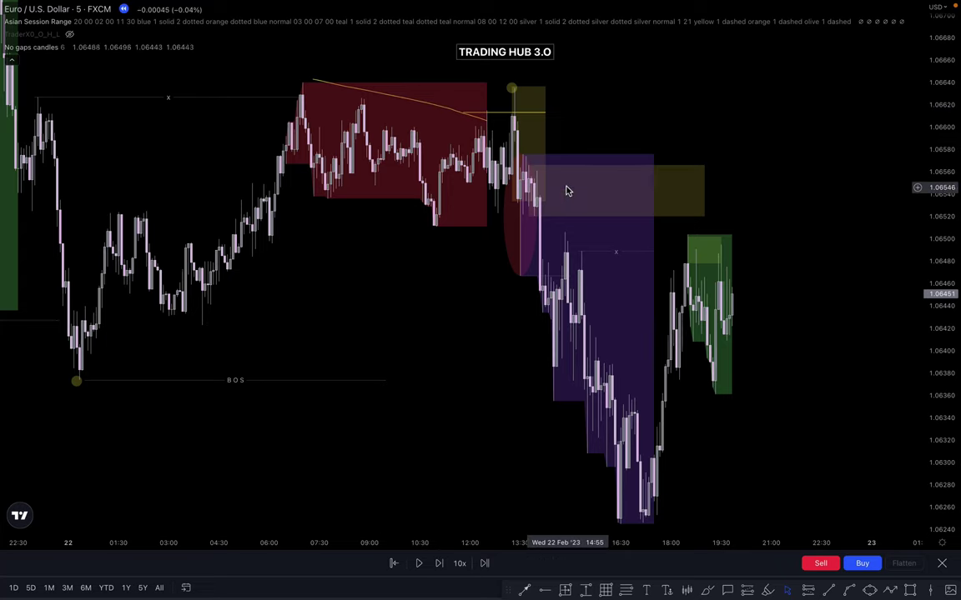
scroll(783, 235, up, 3)
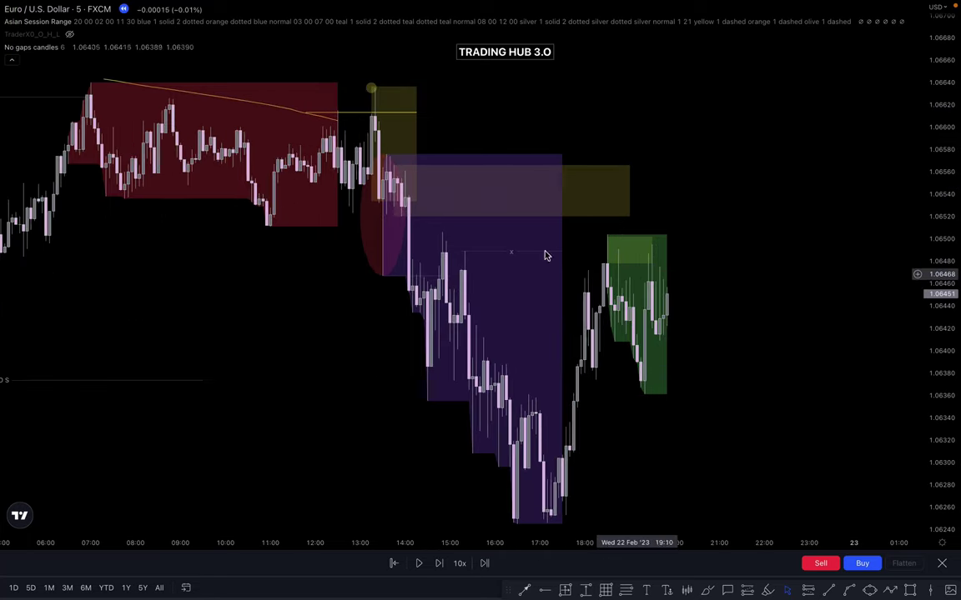
Move the yellow supply zone's start to 14:00, lower its upper edge to 1.06561, and extend its end to about 20:55
click(416, 176)
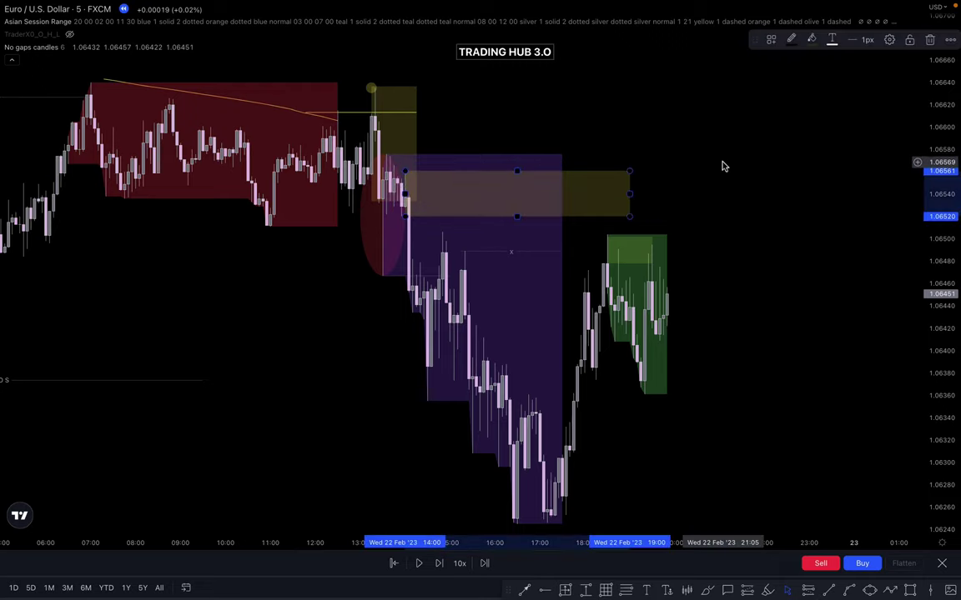
drag(630, 194, 717, 198)
click(775, 221)
drag(745, 238, 728, 178)
drag(684, 214, 697, 240)
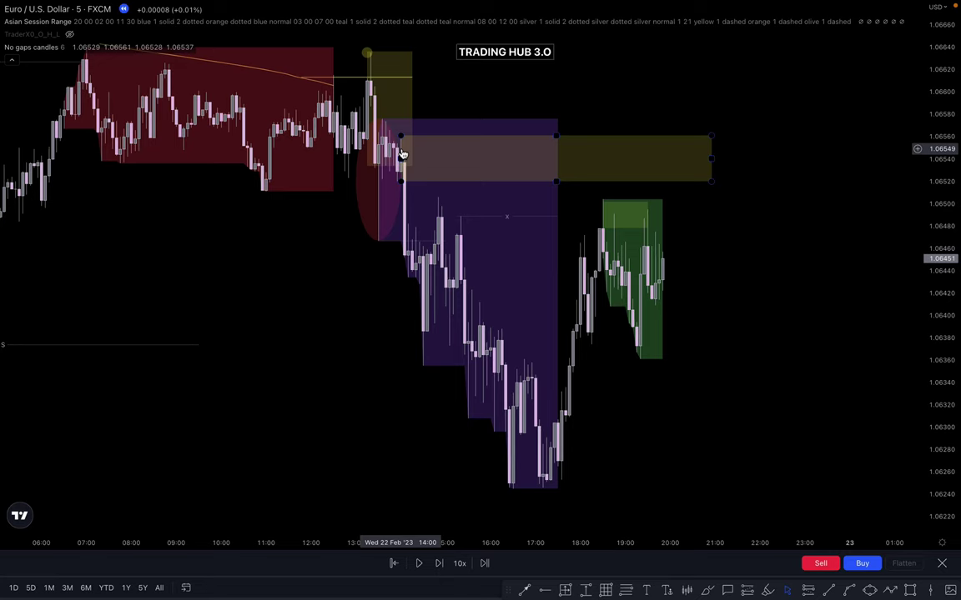
Draw a grey supply zone from the 13:20 high, about 1.06635 to 1.06587, ending near 20:40, and shorten the yellow zone to about 20:30
drag(654, 87, 657, 108)
drag(935, 202, 934, 113)
drag(798, 94, 854, 187)
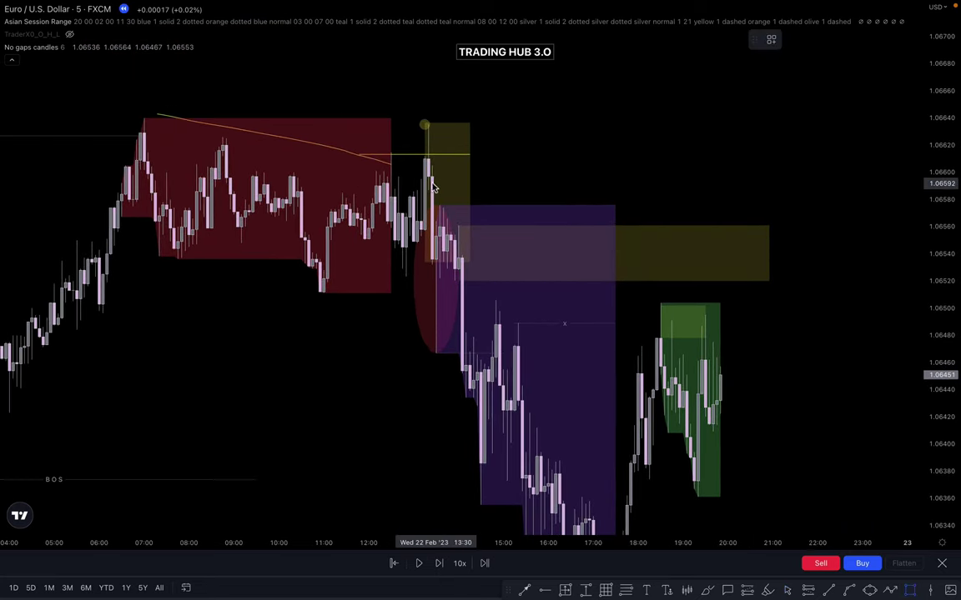
click(429, 124)
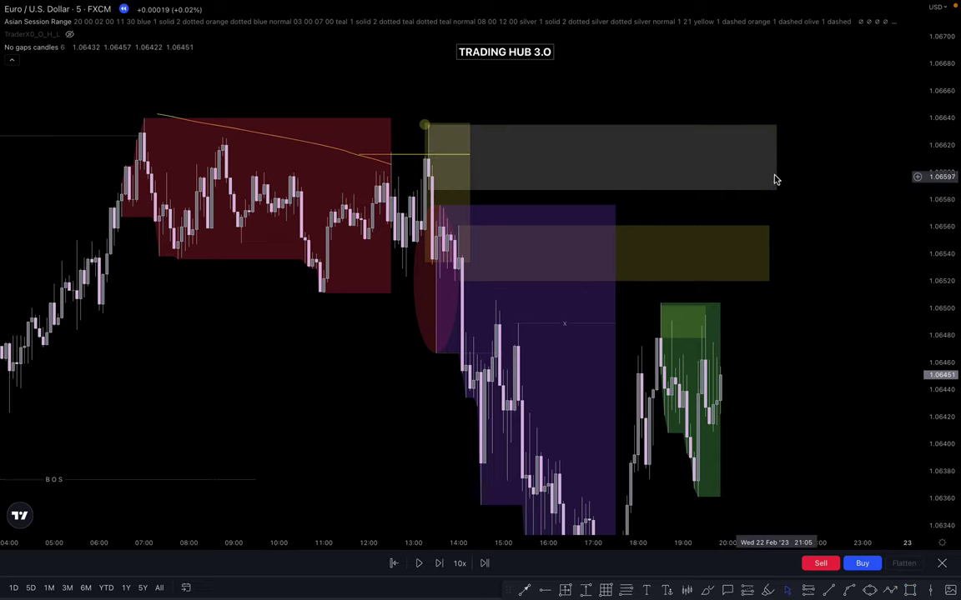
drag(777, 169, 757, 160)
drag(768, 260, 705, 257)
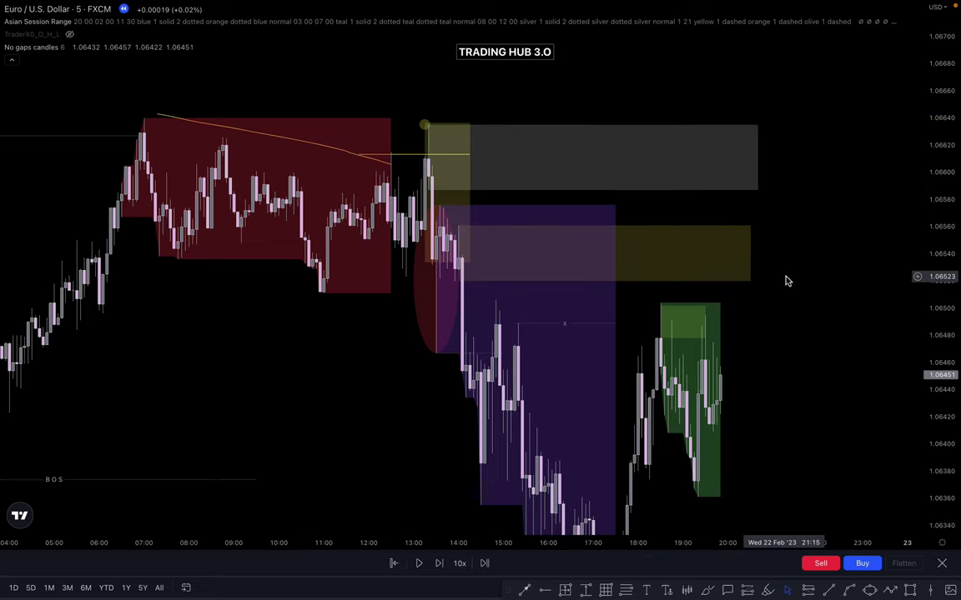
Pull the yellow supply zone's end back to about 19:00 and stretch it out again to about 20:55
drag(773, 286, 776, 204)
drag(951, 243, 951, 281)
drag(822, 306, 829, 352)
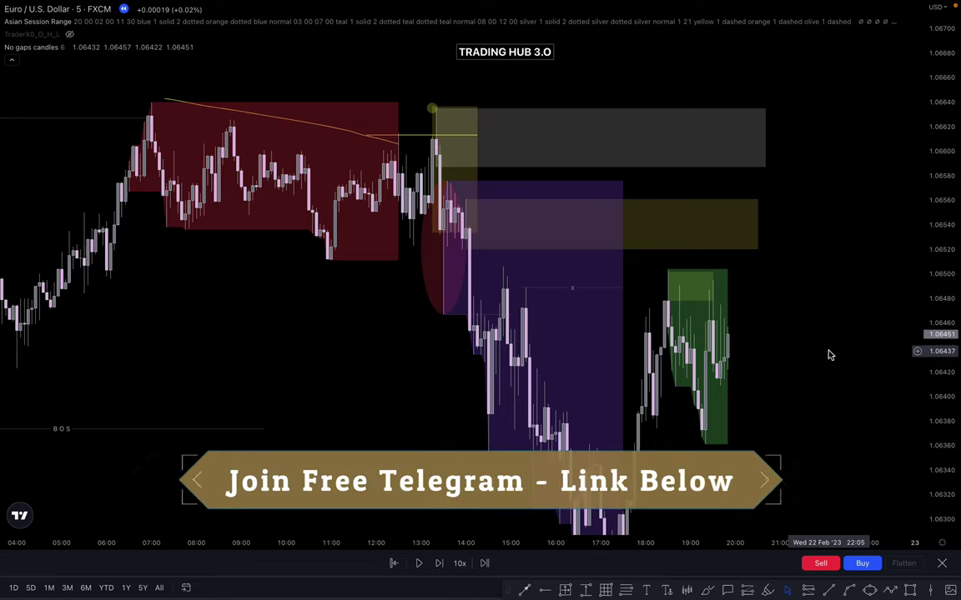
drag(758, 224, 690, 222)
click(849, 221)
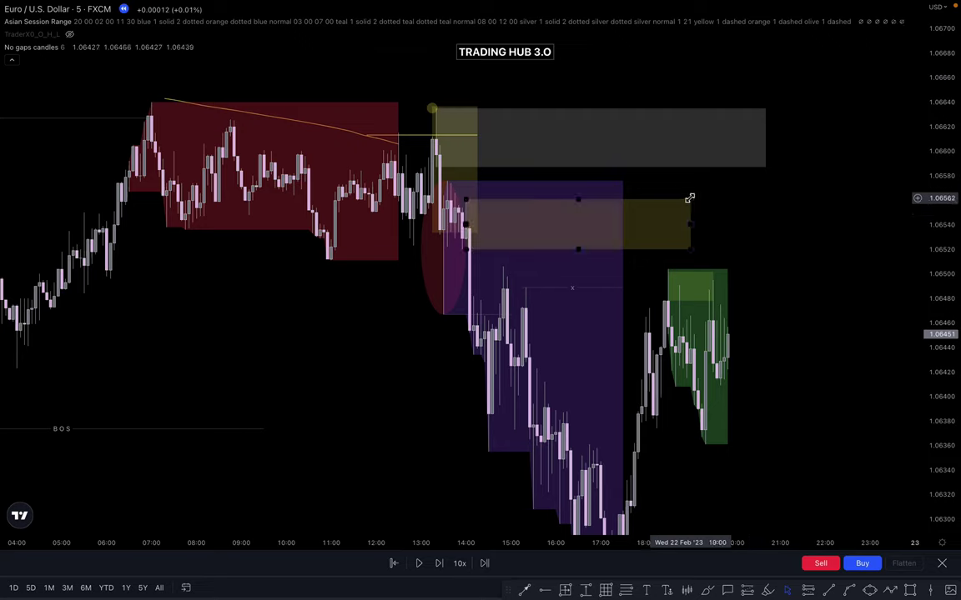
drag(691, 222, 776, 223)
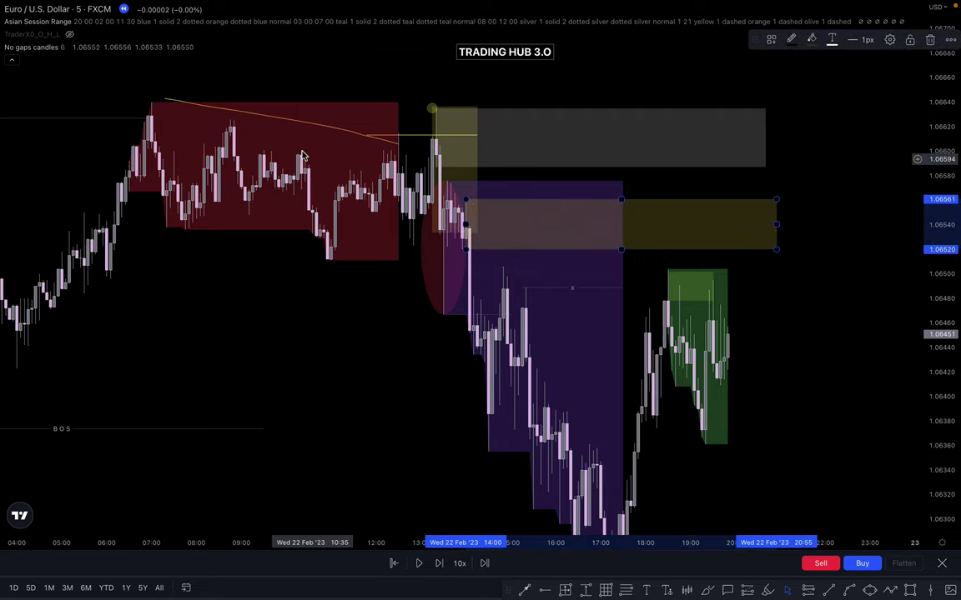
click(392, 284)
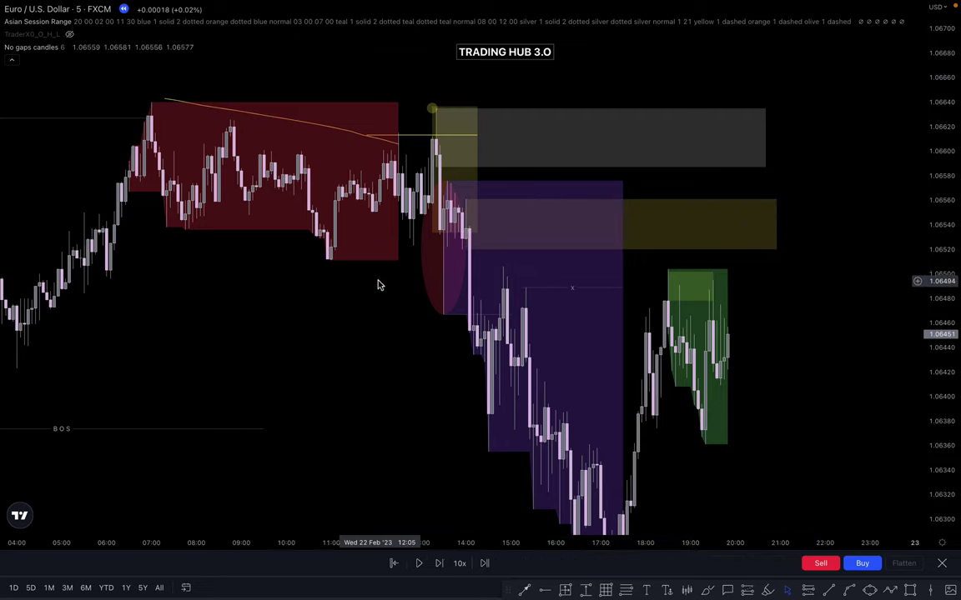
Delete the yellow horizontal line running from the red session box to the 13:20 high
click(411, 142)
key(Delete)
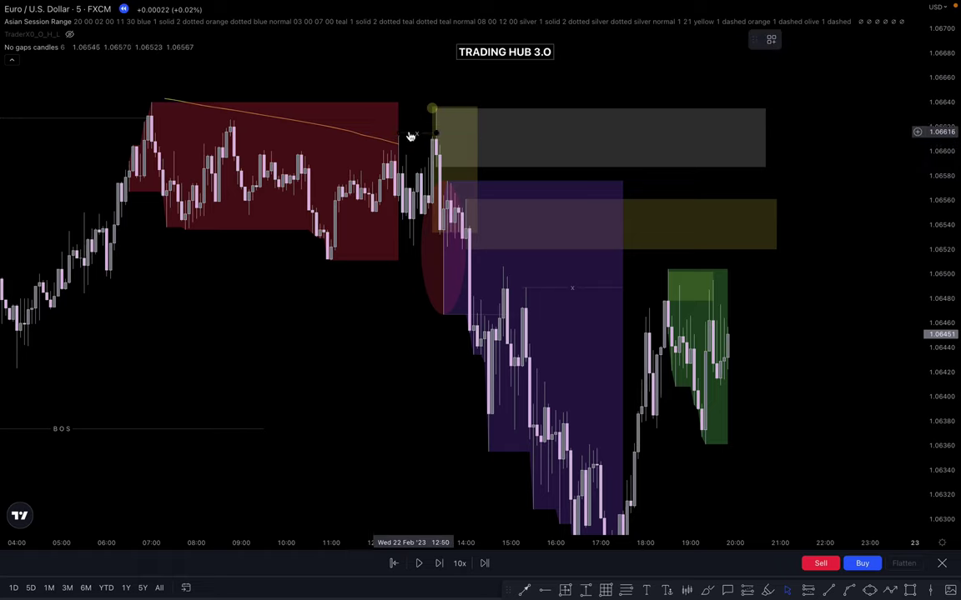
click(434, 157)
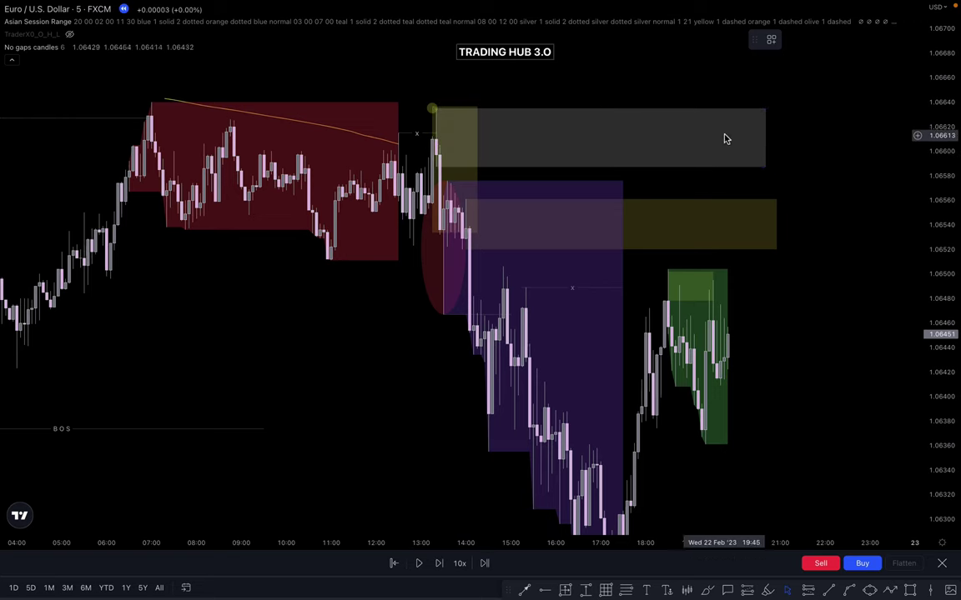
Extend the grey supply zone's end to about 21:40 and set the yellow zone's end to about 20:50
drag(762, 140, 808, 140)
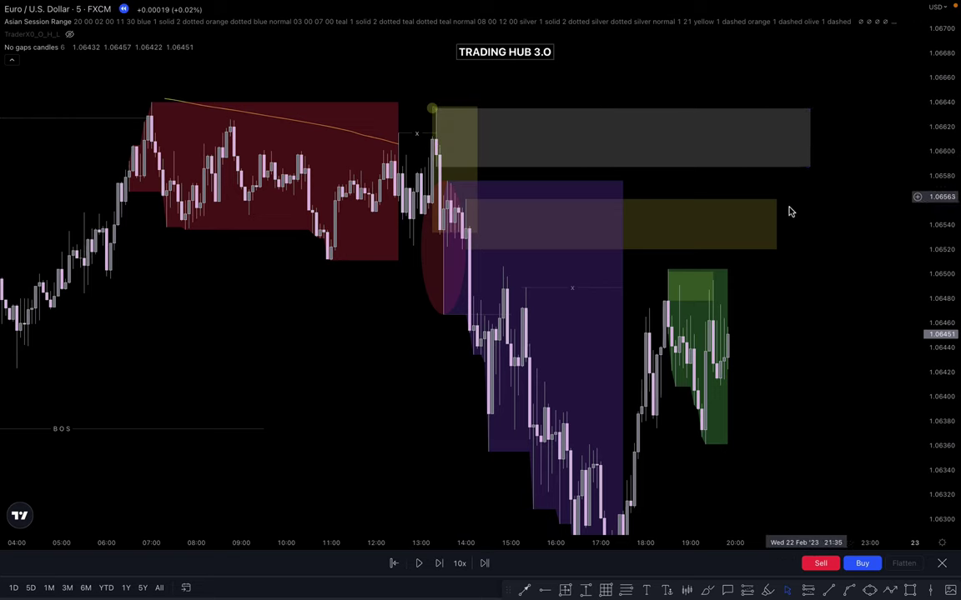
drag(778, 223, 678, 224)
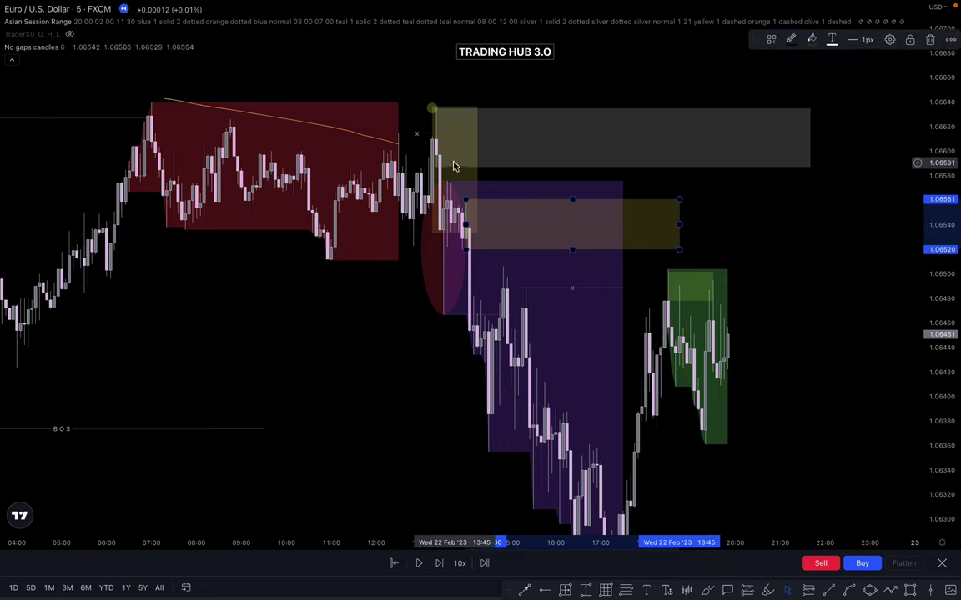
drag(679, 223, 772, 228)
click(806, 246)
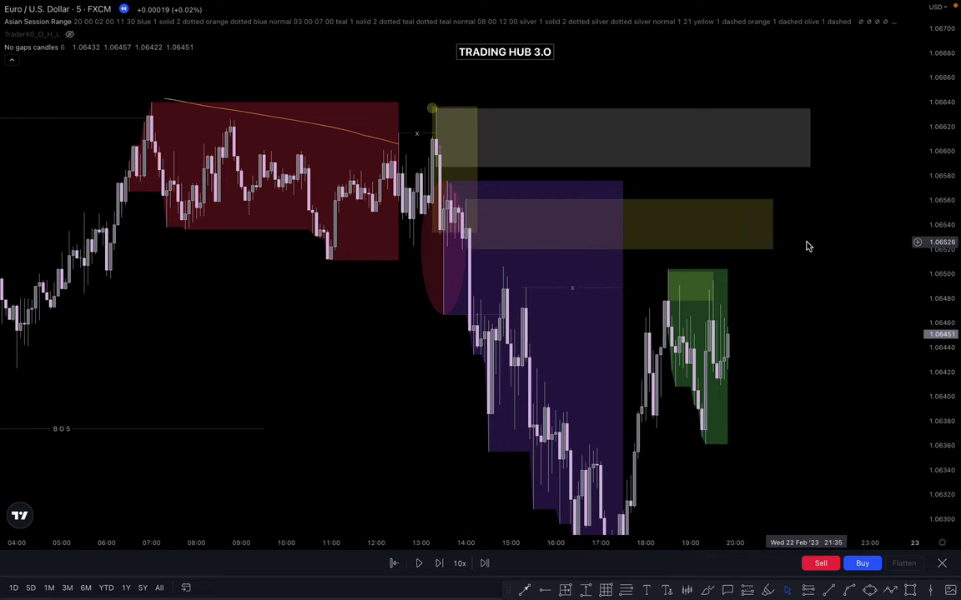
Draw a horizontal trend line at 1.06576 from the 13:35 high to about 22:00 and apply the template with the x label
scroll(836, 313, right, 5)
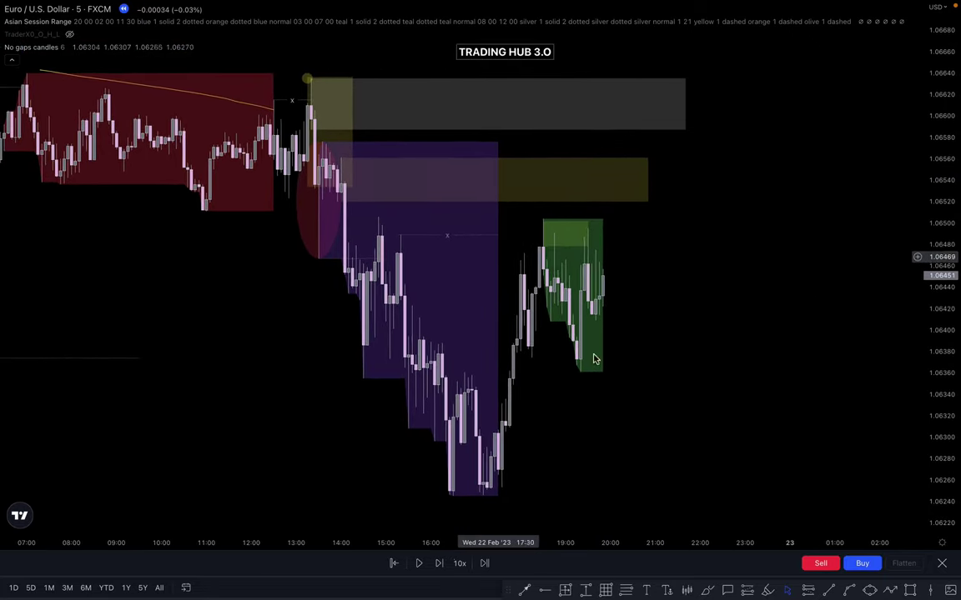
click(828, 589)
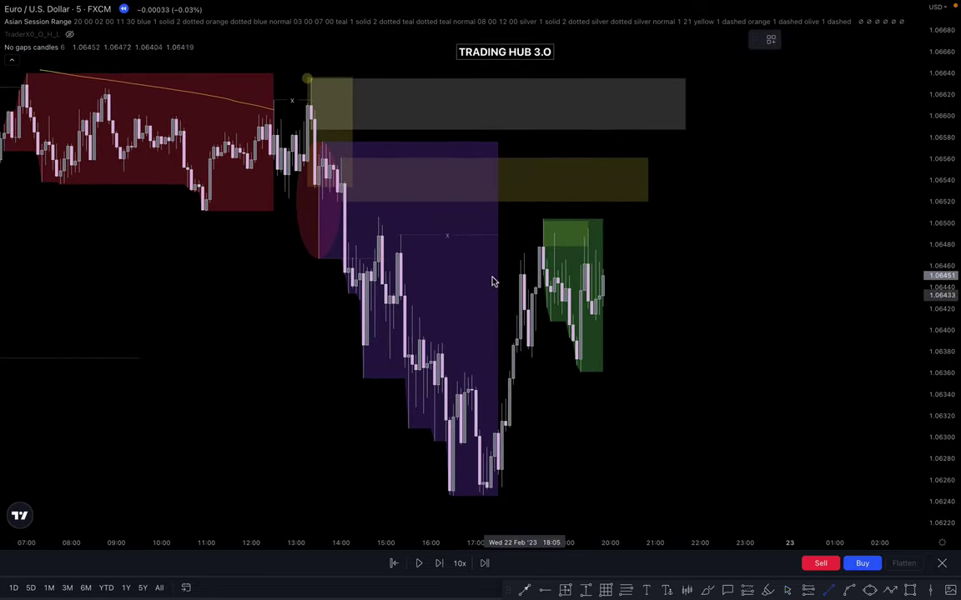
click(323, 142)
click(685, 141)
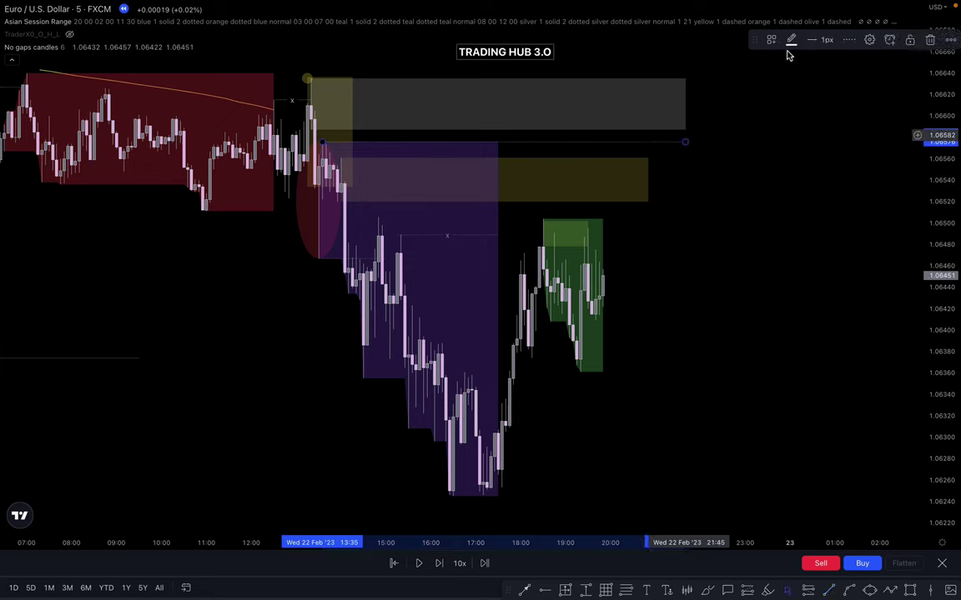
click(772, 39)
click(771, 224)
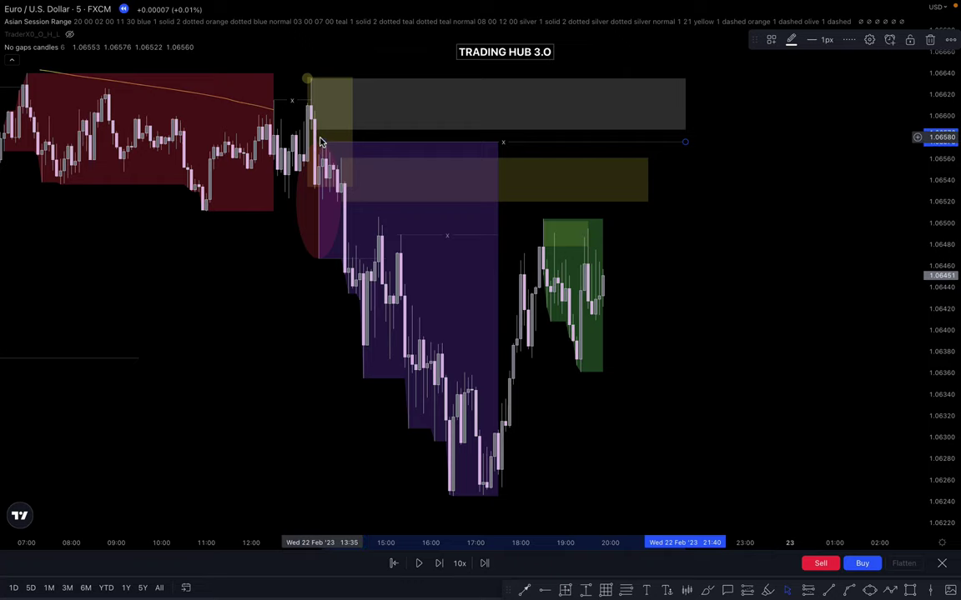
drag(323, 144, 323, 142)
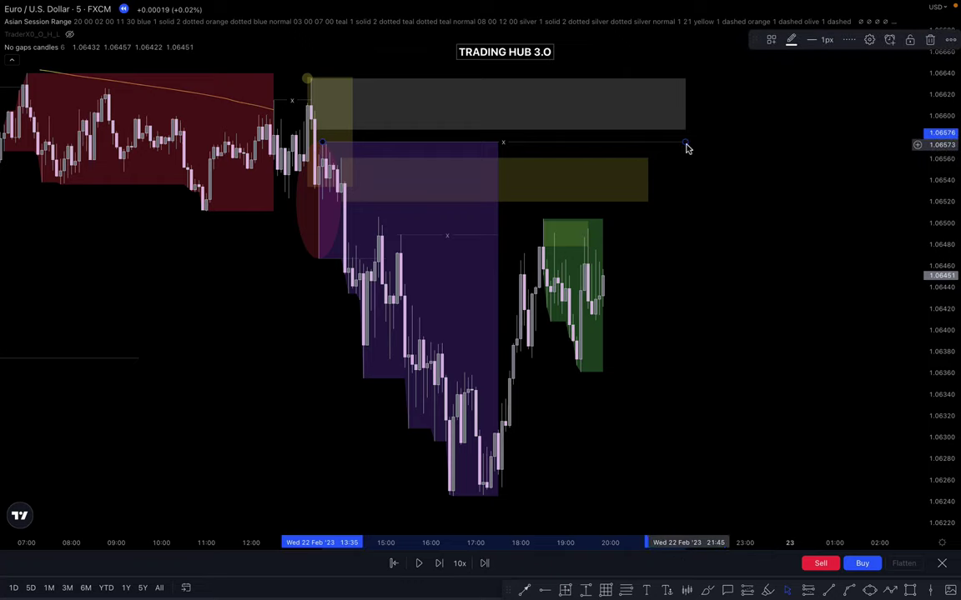
drag(686, 144, 700, 143)
click(720, 170)
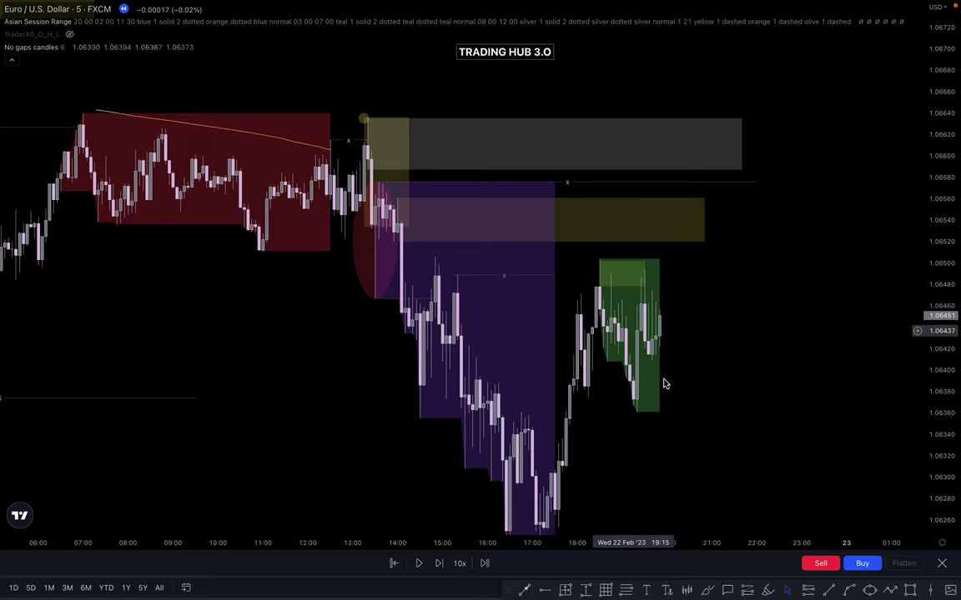
Brush a projected price path rising into the grey supply zone and falling to about 1.06301, and delete the sketch
drag(718, 382, 677, 357)
click(707, 590)
mouse_move(621, 332)
mouse_down()
mouse_move(666, 197)
mouse_move(747, 458)
mouse_up()
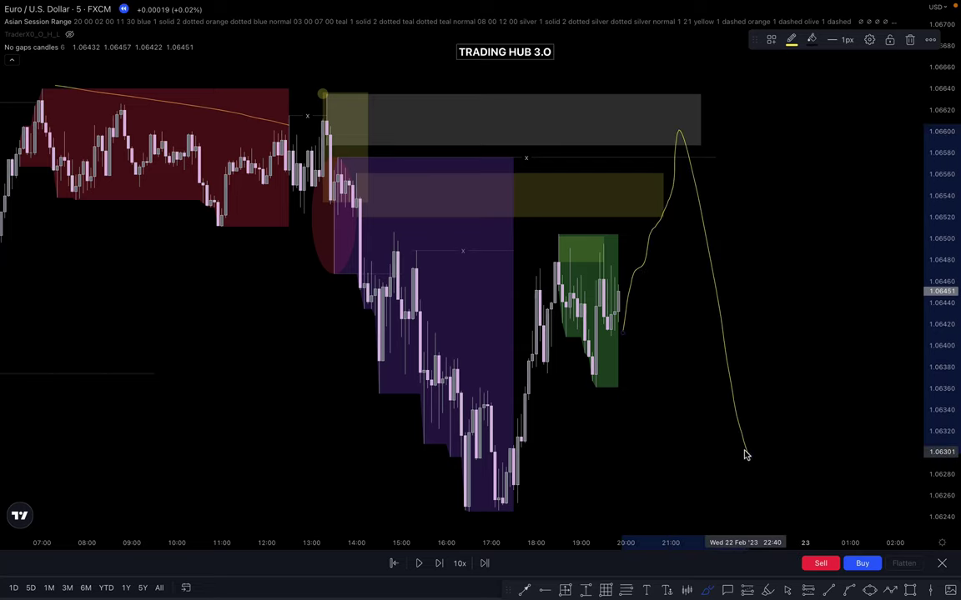
key(Delete)
Step the bar replay forward to the 20:25 candle on 22 February
drag(774, 373, 774, 334)
scroll(779, 333, down, 2)
drag(939, 293, 939, 362)
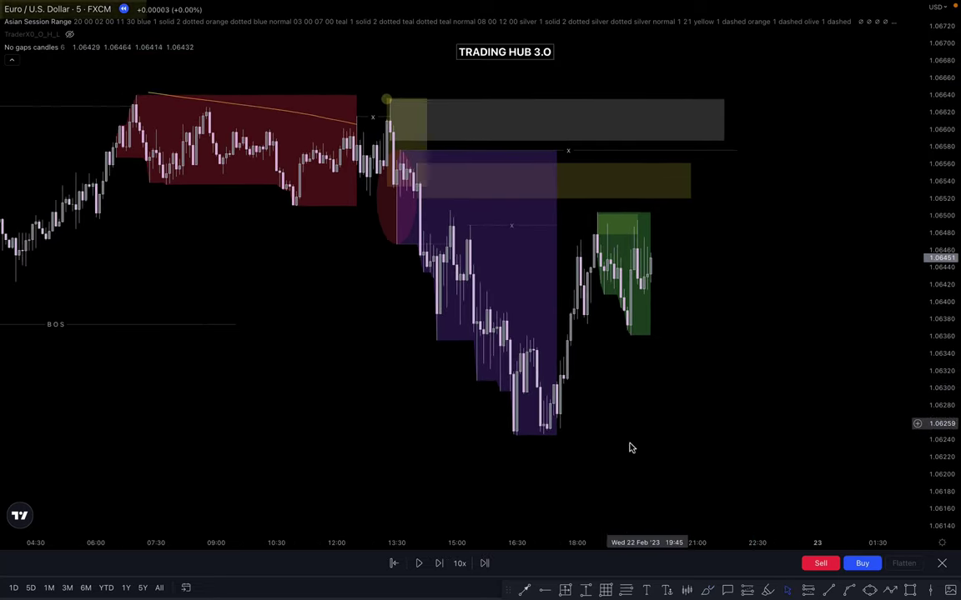
click(439, 564)
click(440, 563)
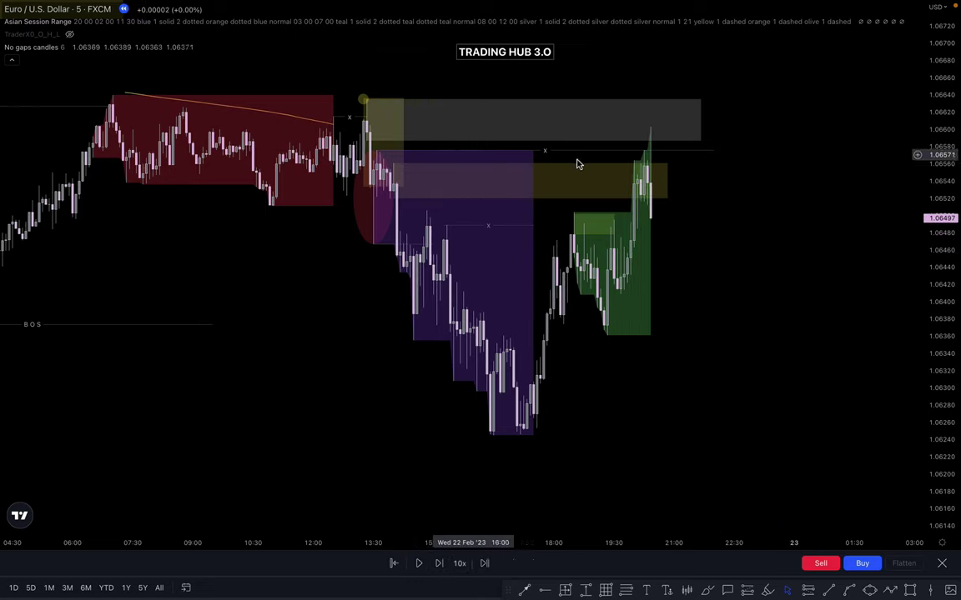
Shorten the grey supply zone's end to about 20:30 and box the 20:25 bearish candle from 1.06497 up to its high
click(703, 127)
drag(701, 140, 655, 143)
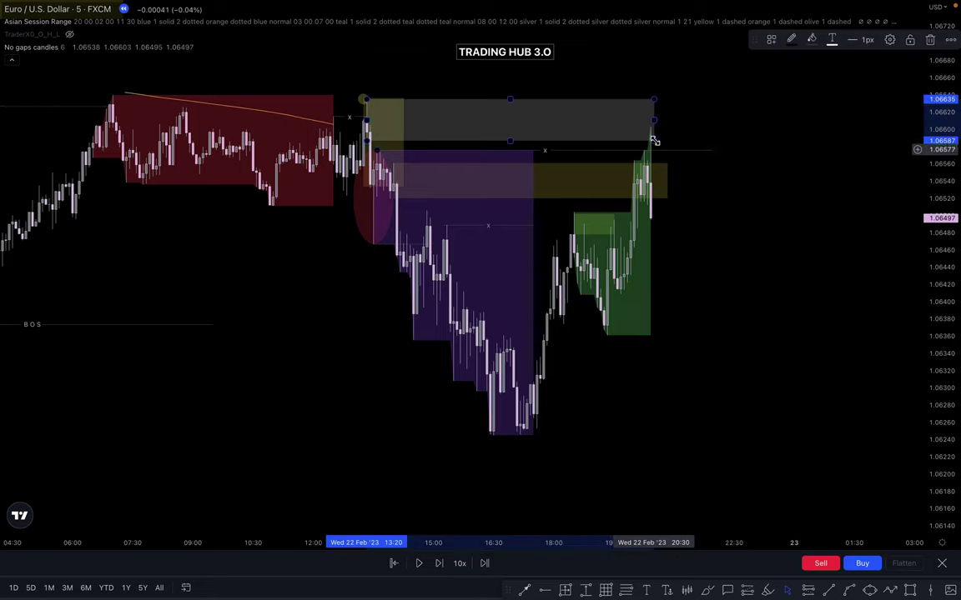
scroll(692, 180, right, 5)
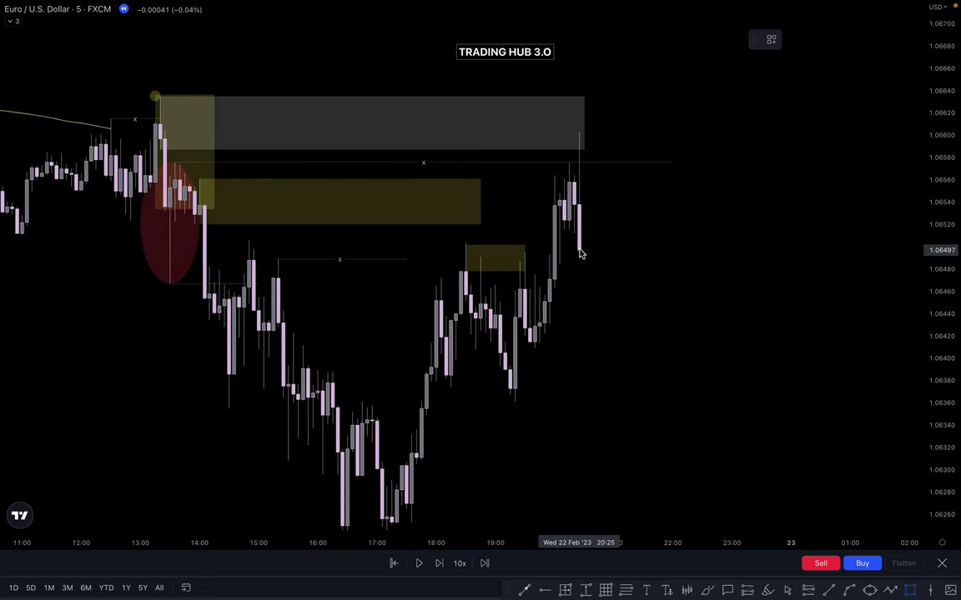
drag(580, 250, 608, 132)
click(669, 107)
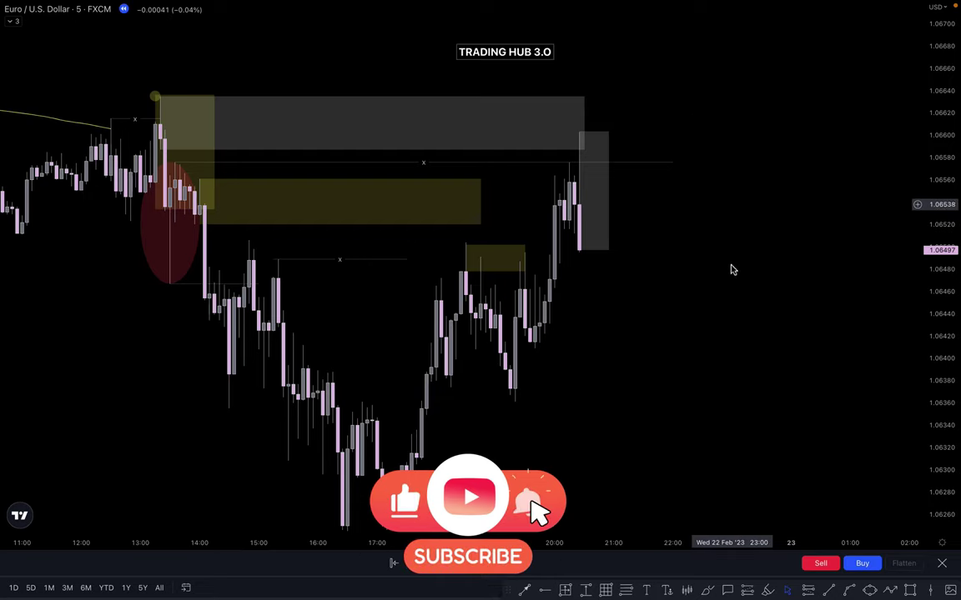
drag(734, 280, 730, 242)
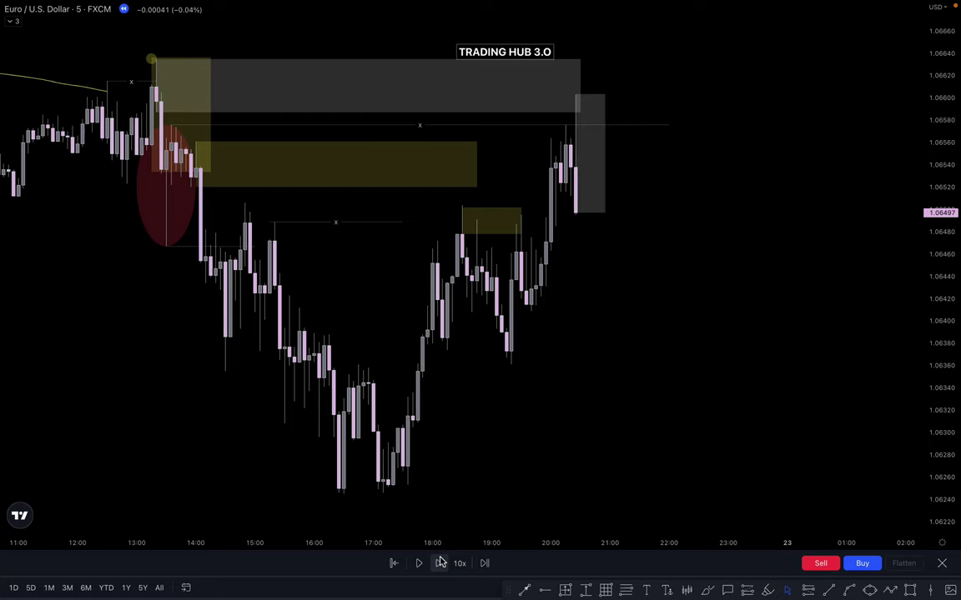
click(440, 563)
click(440, 563)
click(441, 562)
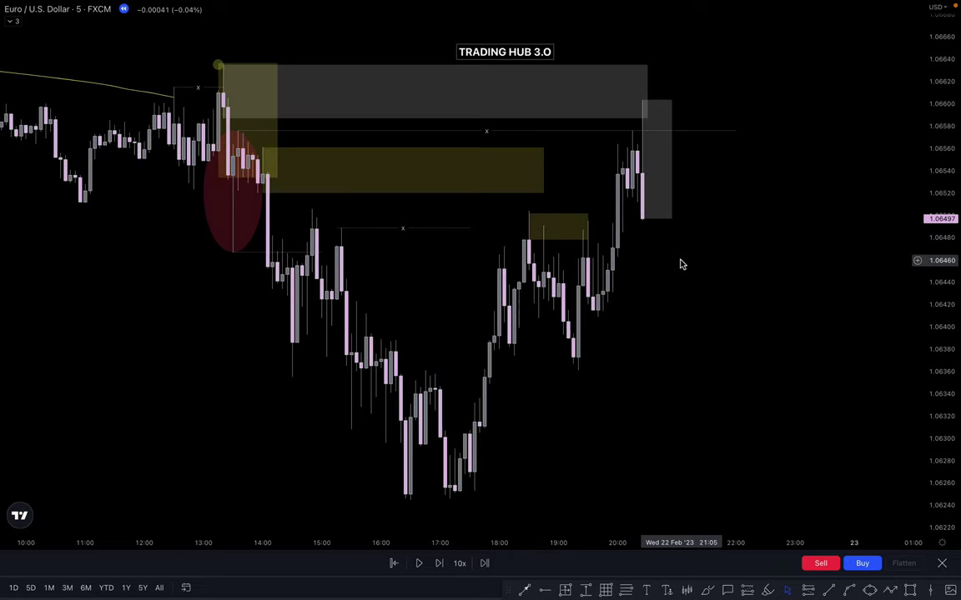
Narrow the box over the 20:25 candle so that it ends at about 20:40
click(669, 166)
drag(672, 170, 656, 161)
click(697, 102)
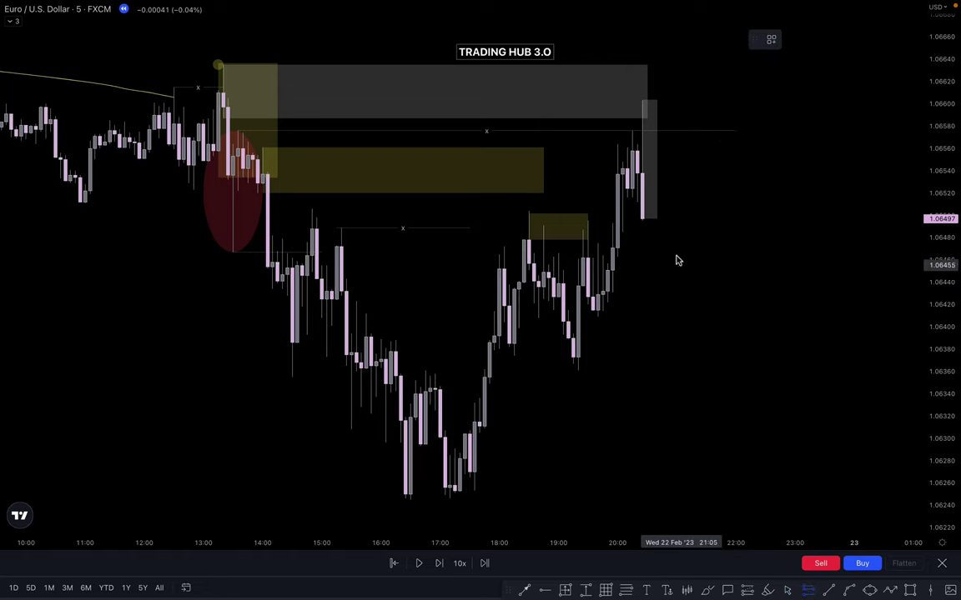
Place a short position with its entry at 1.06495, stop at 1.06606 and target at about 1.06268
click(661, 222)
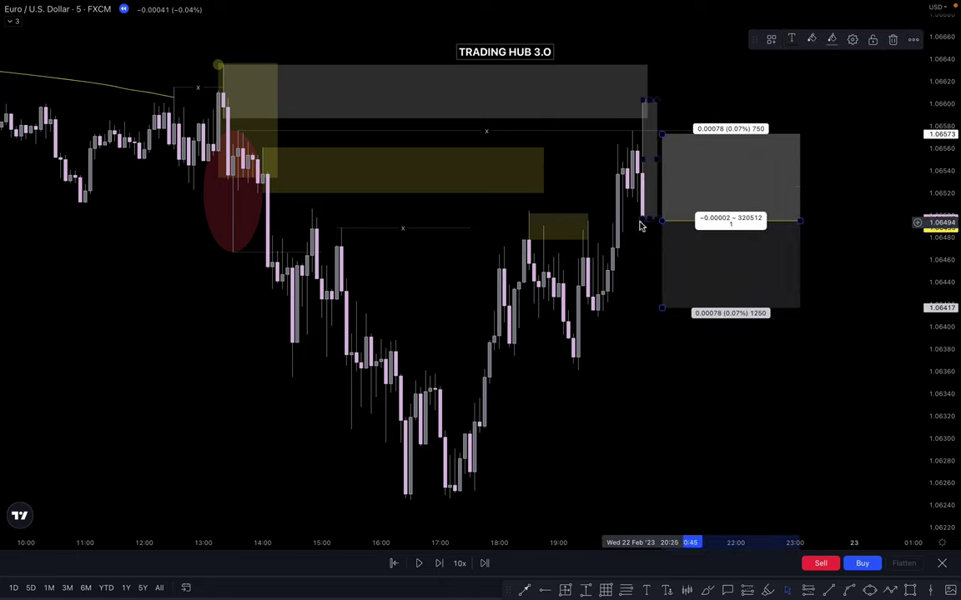
drag(662, 135, 662, 98)
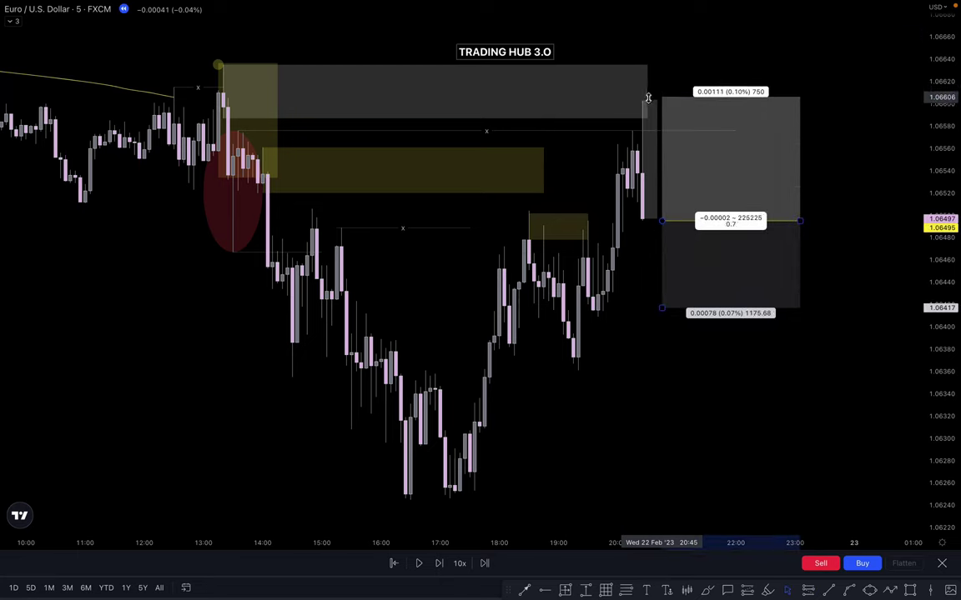
drag(664, 309, 602, 474)
Add a horizontal ray at the swing low near 16:25, about 1.06243, and extend the short position's target to 1.06244
drag(541, 398, 521, 277)
click(545, 591)
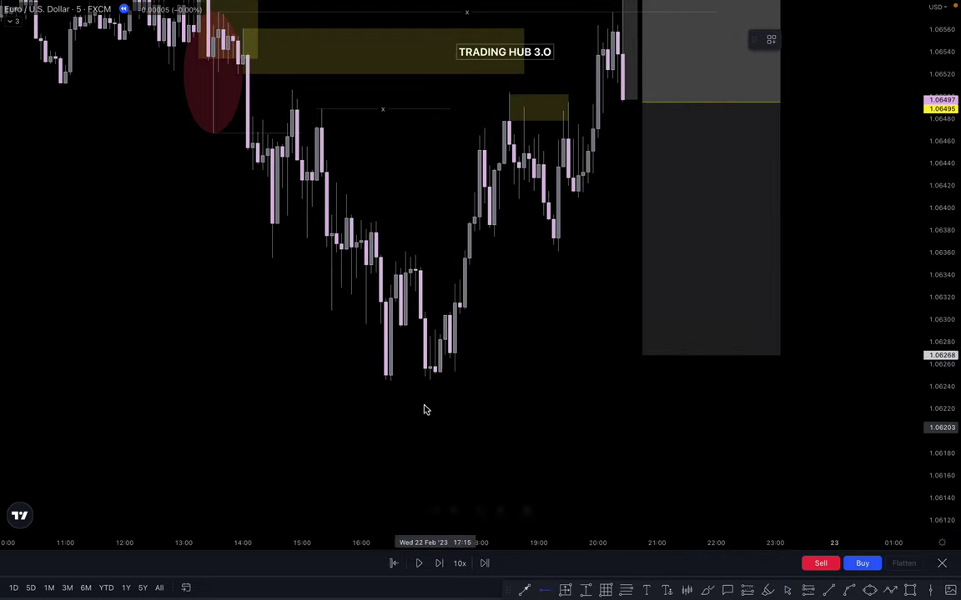
click(387, 385)
drag(643, 356, 646, 383)
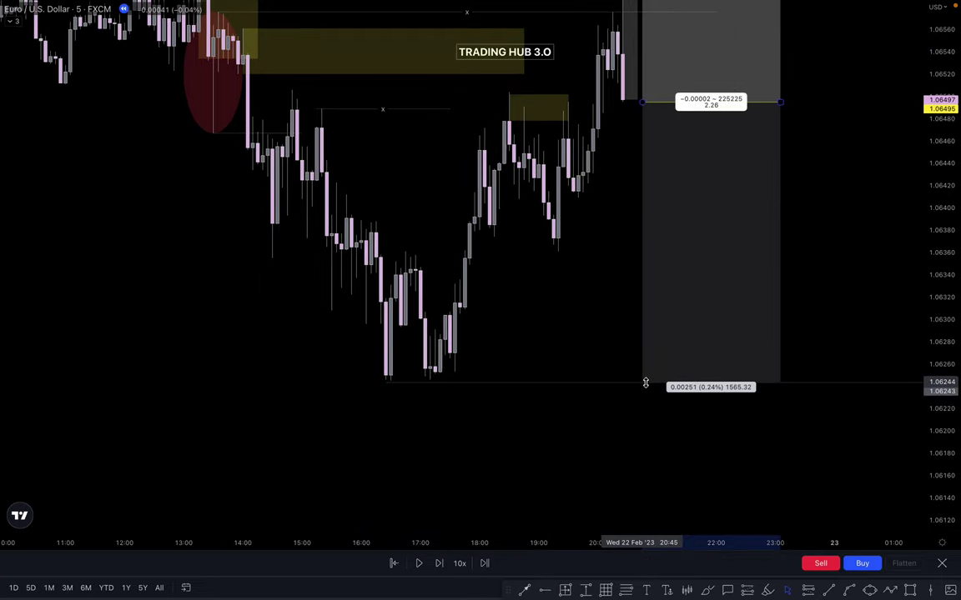
Shorten the x-labelled trend line at 1.06576 so that it ends at the high near 20:15
drag(581, 337, 542, 439)
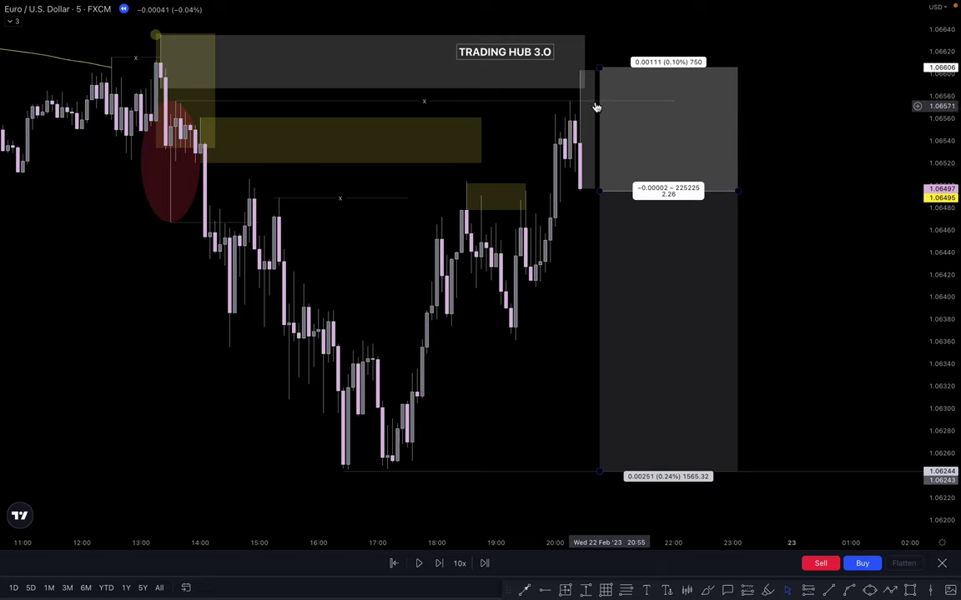
drag(676, 100, 571, 102)
click(796, 208)
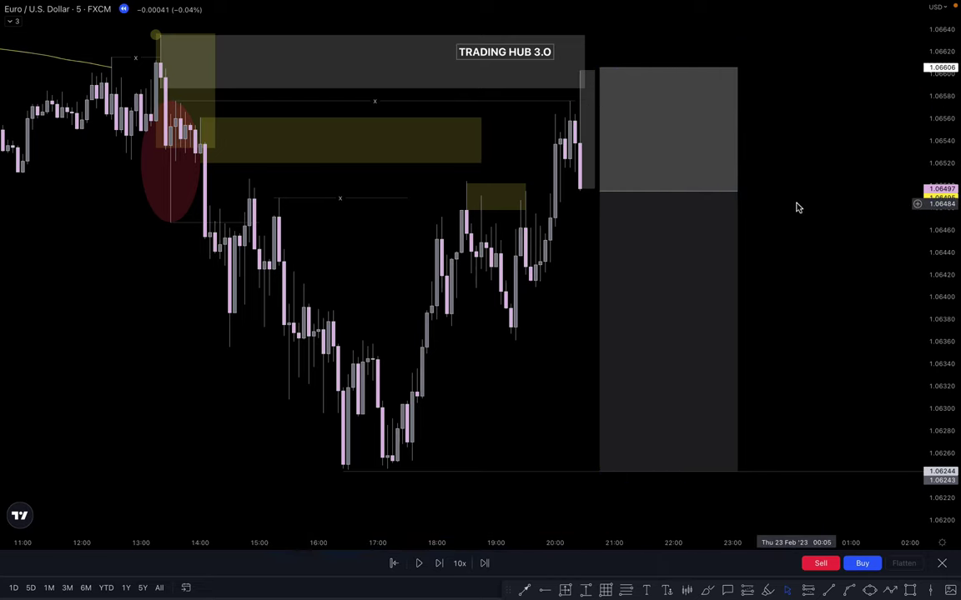
Switch the chart to the 1-minute timeframe and examine the candles inside the box starting at 20:25
text(1)
key(Return)
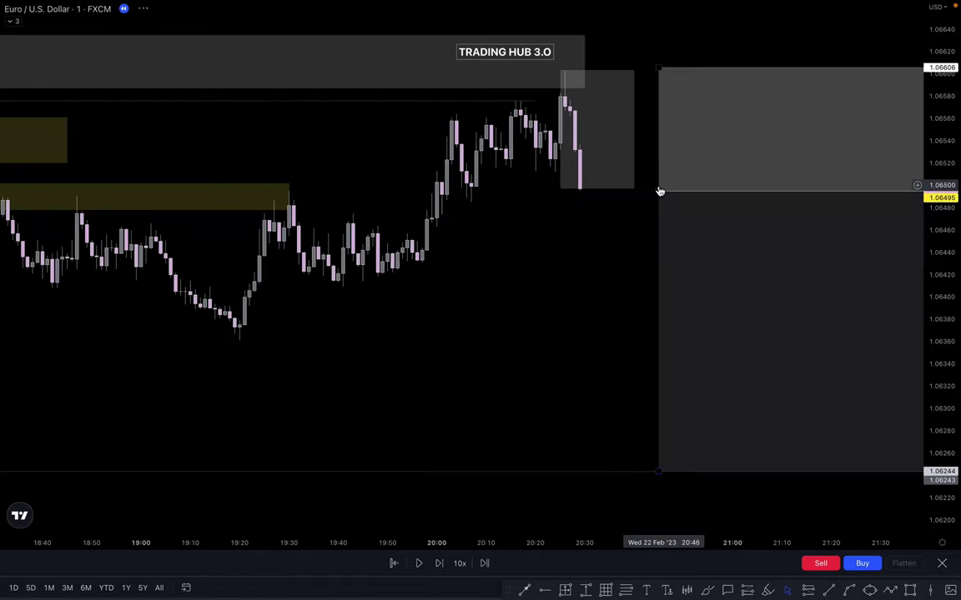
scroll(657, 191, down, 1)
drag(598, 268, 440, 281)
scroll(439, 281, down, 2)
drag(951, 276, 915, 187)
drag(566, 271, 501, 328)
scroll(500, 329, up, 3)
drag(929, 357, 914, 213)
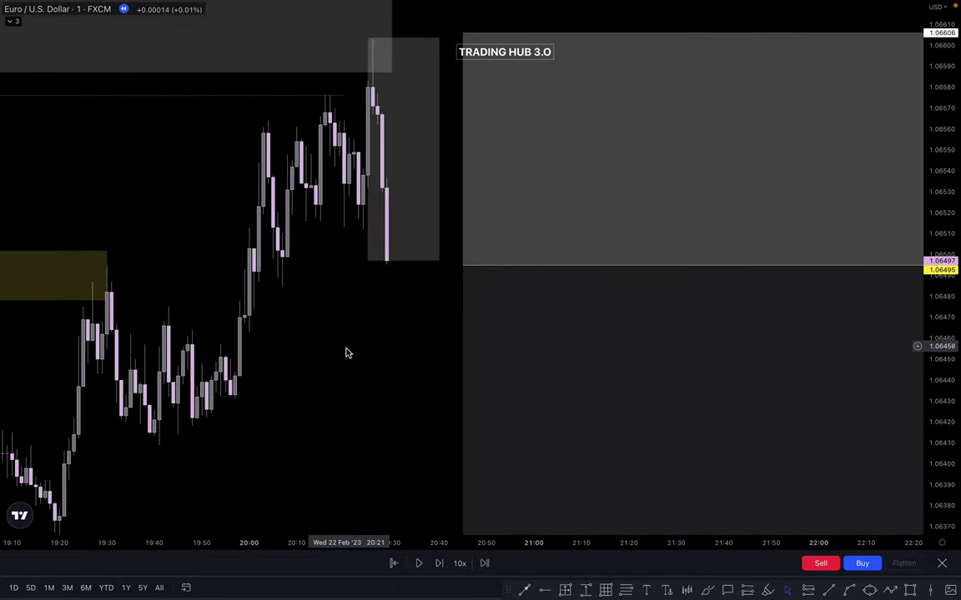
drag(348, 350, 480, 432)
scroll(485, 416, up, 2)
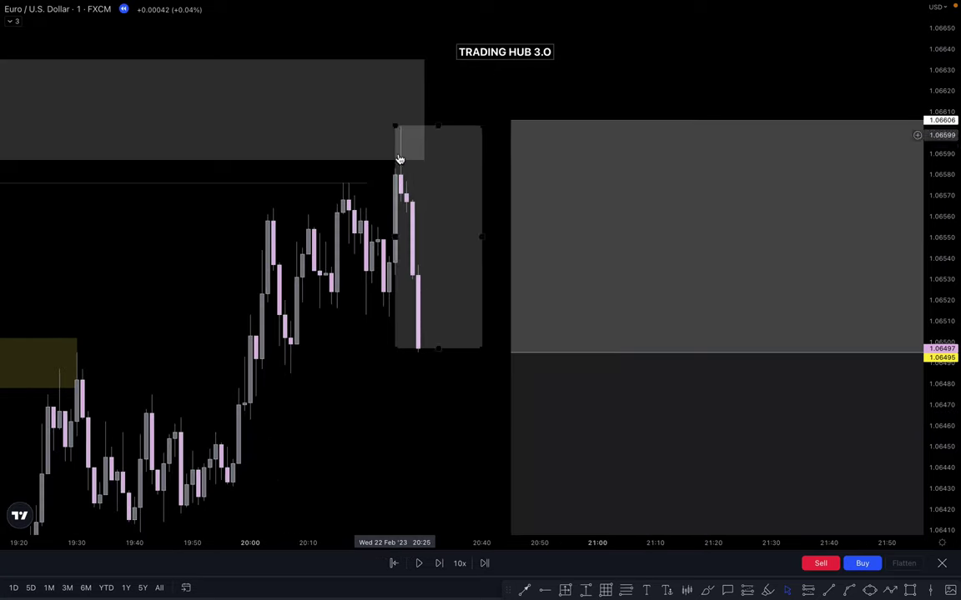
click(439, 124)
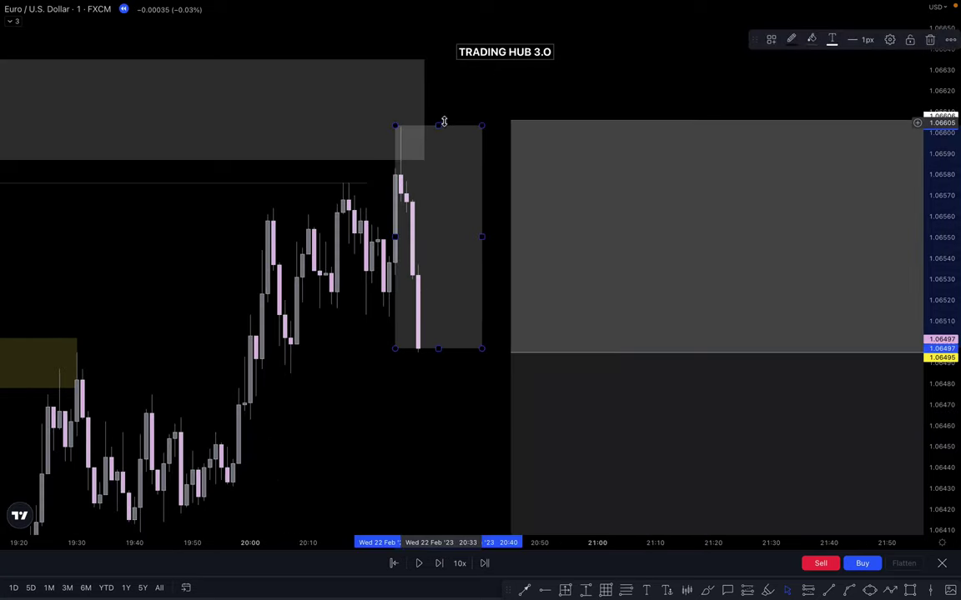
click(447, 114)
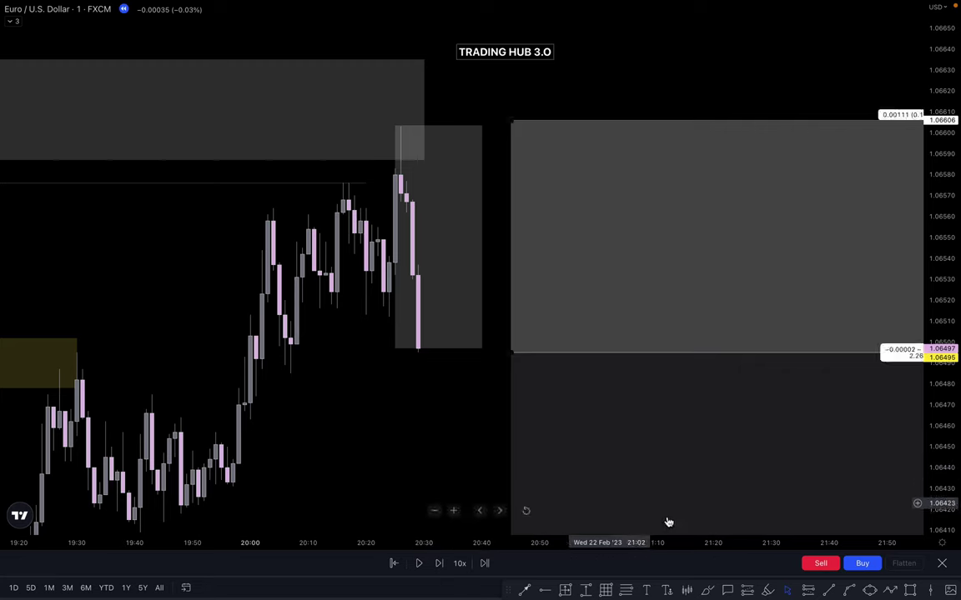
Draw a rectangle starting at the 20:26 candle, spanning about 1.06579 to 1.06603 and ending at about 20:42
click(910, 591)
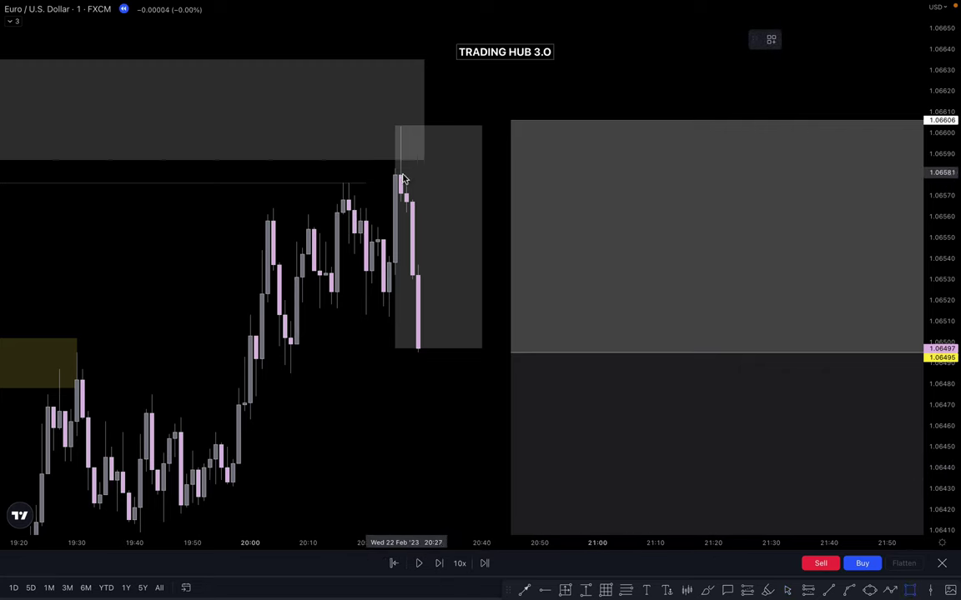
click(401, 201)
click(401, 127)
drag(402, 164, 448, 168)
click(427, 366)
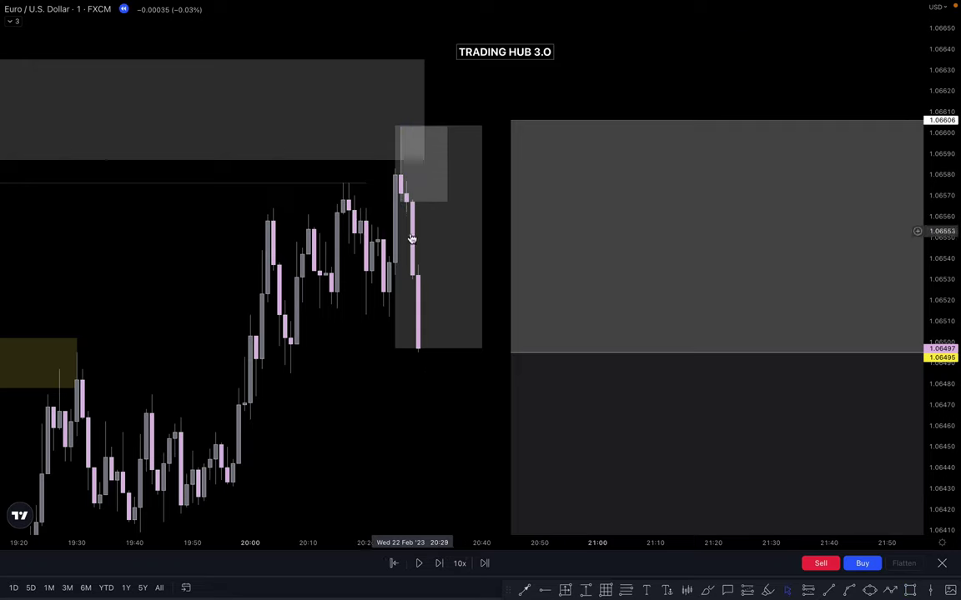
drag(421, 201, 493, 155)
click(413, 360)
drag(346, 409, 349, 413)
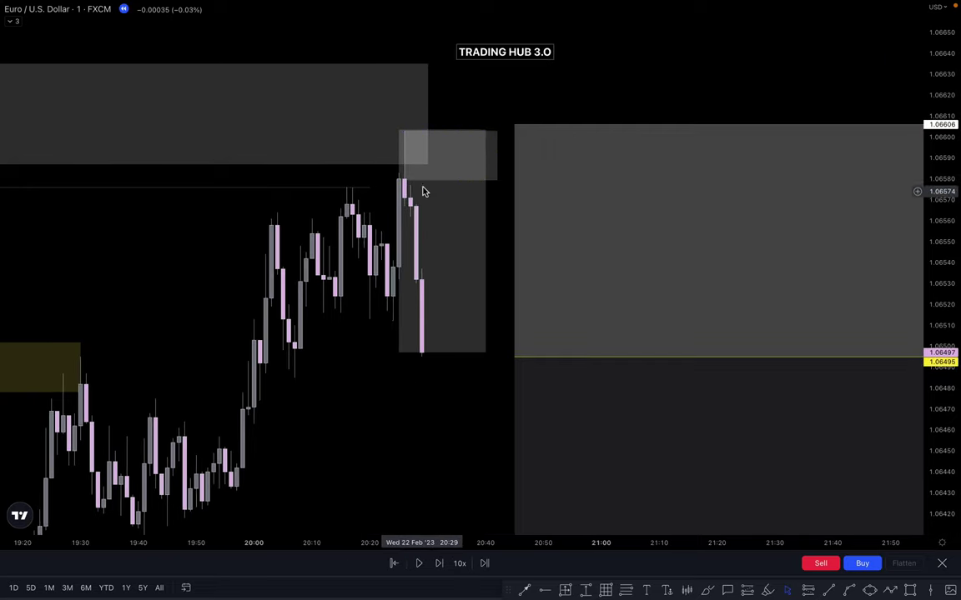
Draw a vertical trend line at the 20:27 candle from 1.06571 to about 1.06586 with a solid line style
scroll(364, 360, up, 5)
drag(282, 85, 788, 210)
scroll(788, 210, up, 3)
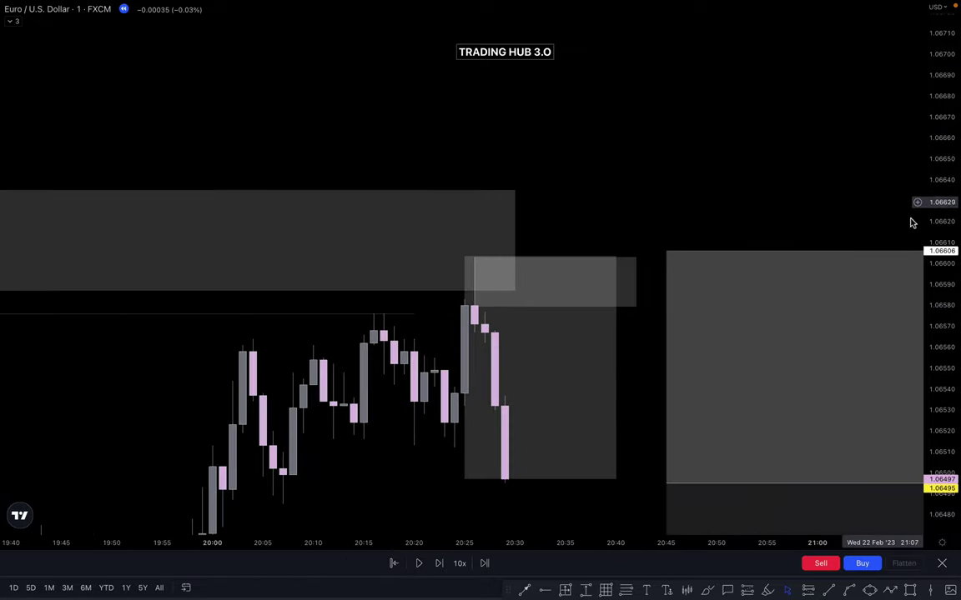
drag(940, 251, 941, 63)
drag(580, 163, 600, 71)
key(alt+t)
click(457, 268)
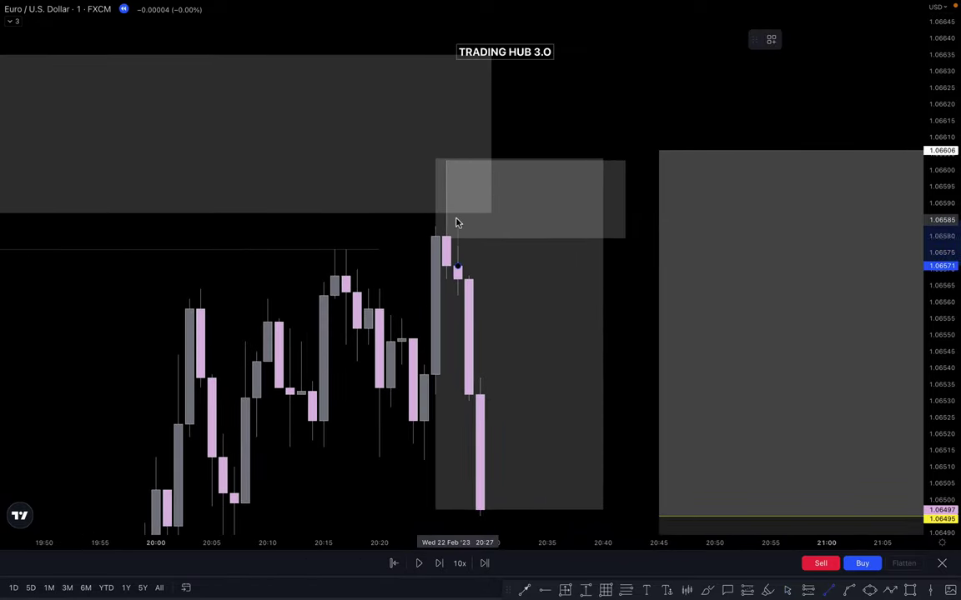
click(457, 216)
click(845, 42)
click(856, 61)
click(665, 109)
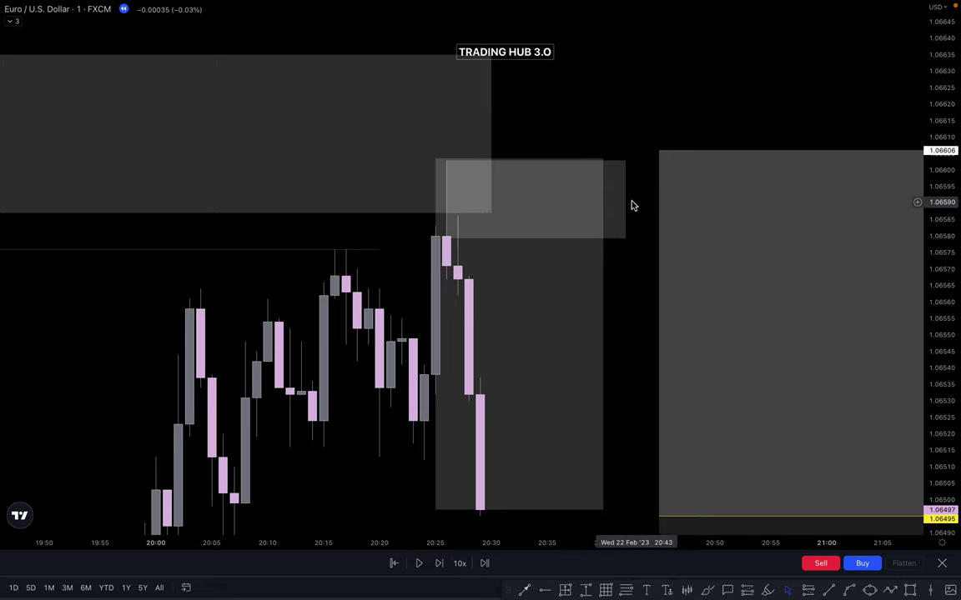
Resize the small rectangle at 20:26 so that it ends at about 20:32 and its lower edge sits at about 1.06567
drag(628, 202, 509, 198)
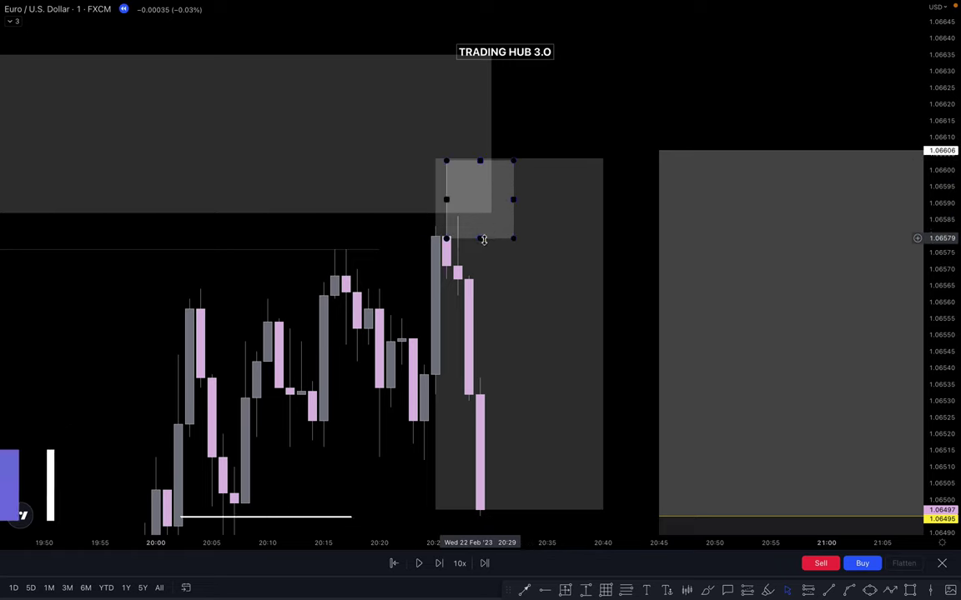
drag(479, 238, 480, 277)
click(611, 267)
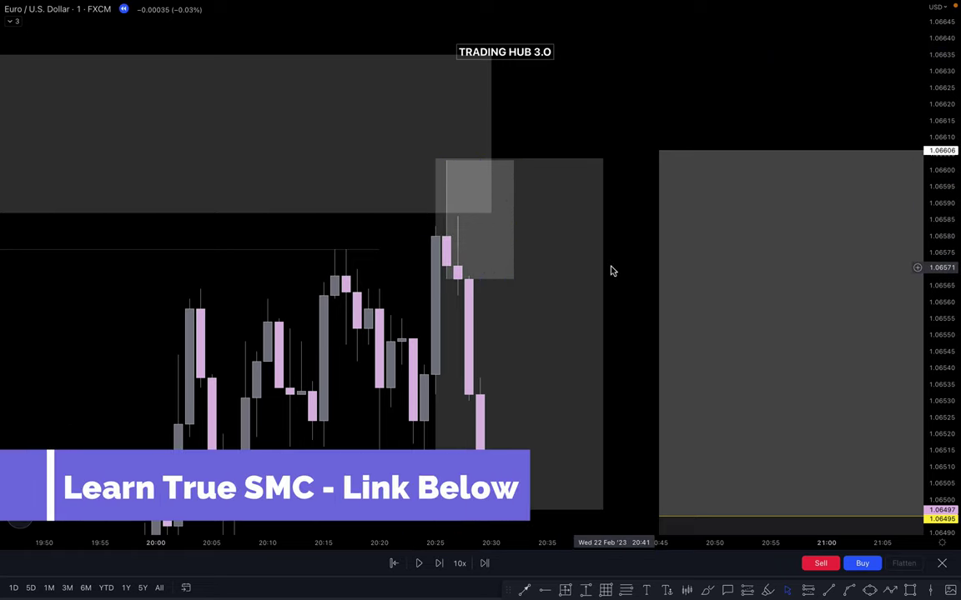
Delete the vertical trend line above the 20:27 candle
click(465, 272)
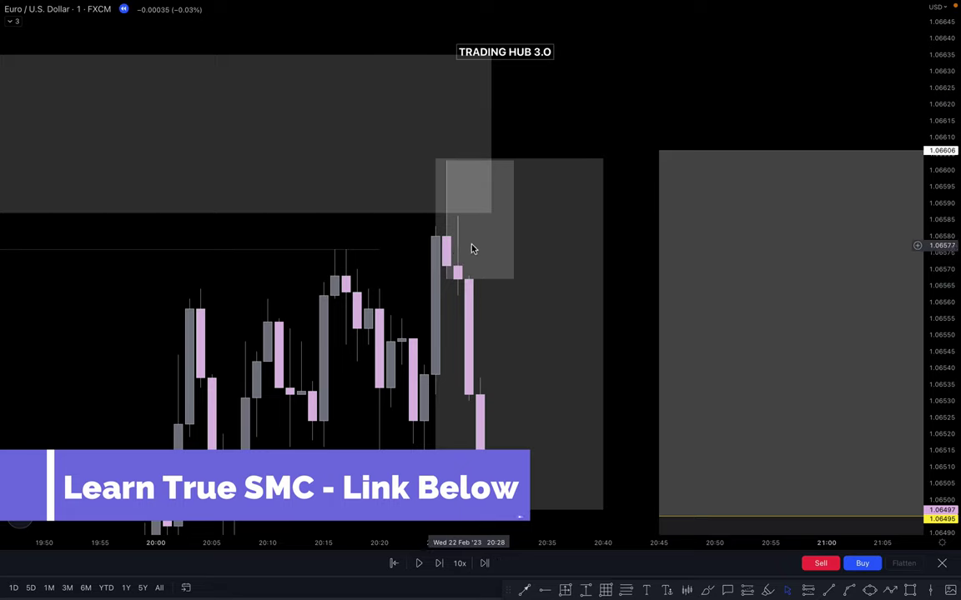
click(459, 221)
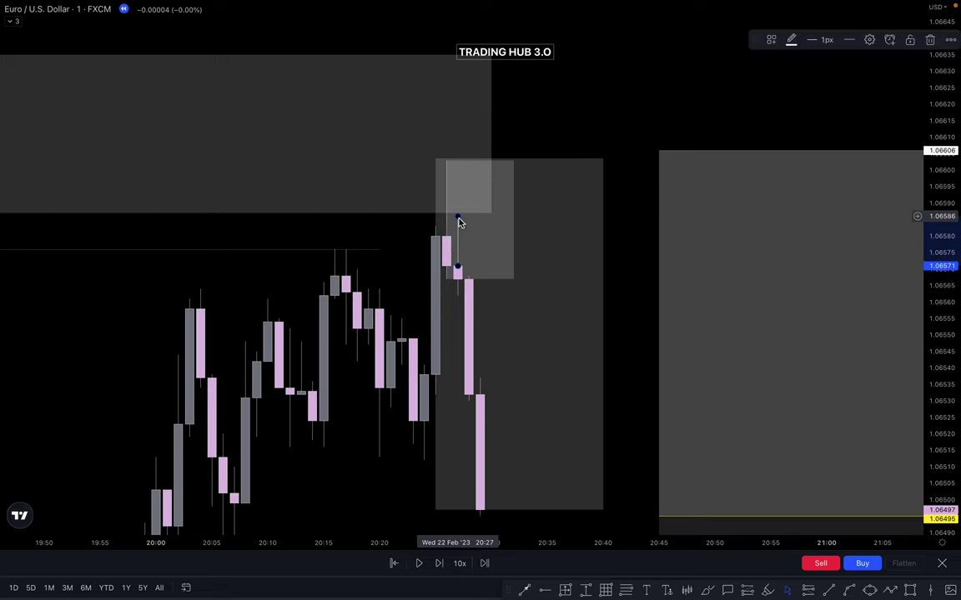
key(Delete)
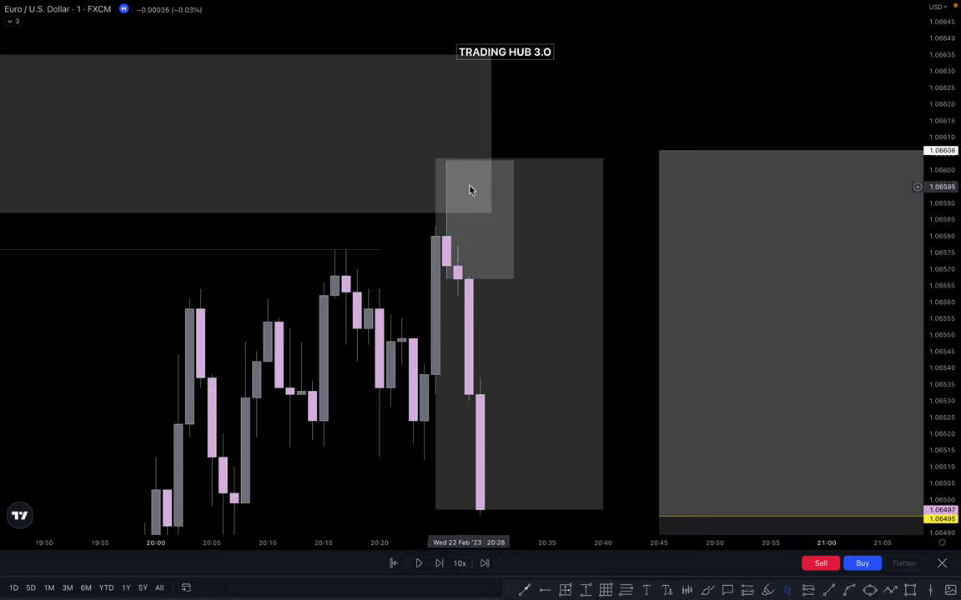
Reshape the small rectangle to start at the 20:27 candle, span about 1.06562 to 1.06577 and end at about 20:41
click(488, 276)
drag(482, 281, 457, 298)
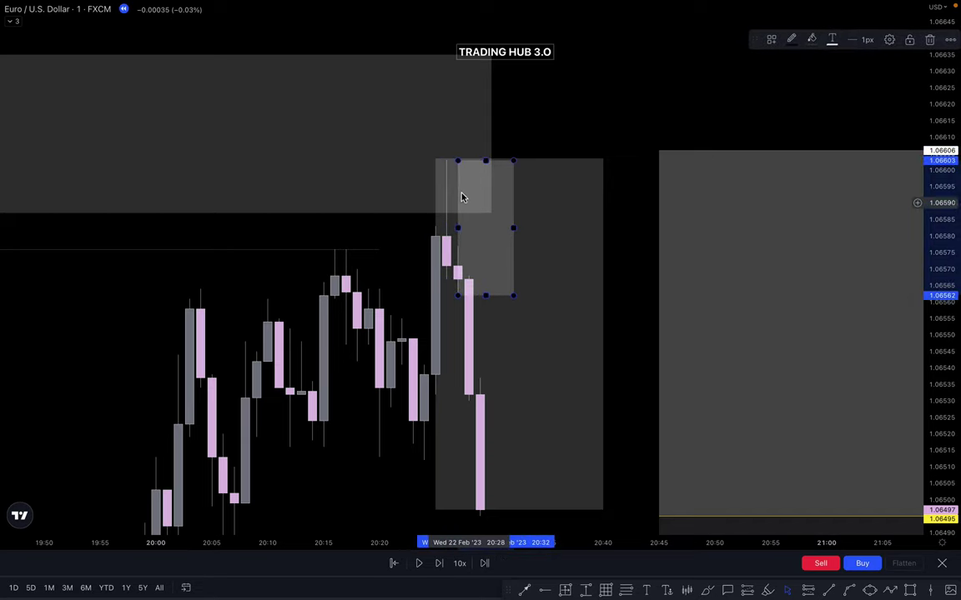
drag(458, 160, 458, 162)
drag(512, 271, 639, 244)
click(626, 190)
Place a second short position beside the small rectangle with its entry at 1.06560 and stop at about 1.06605
drag(940, 200, 899, 408)
drag(398, 408, 201, 352)
scroll(473, 252, down, 3)
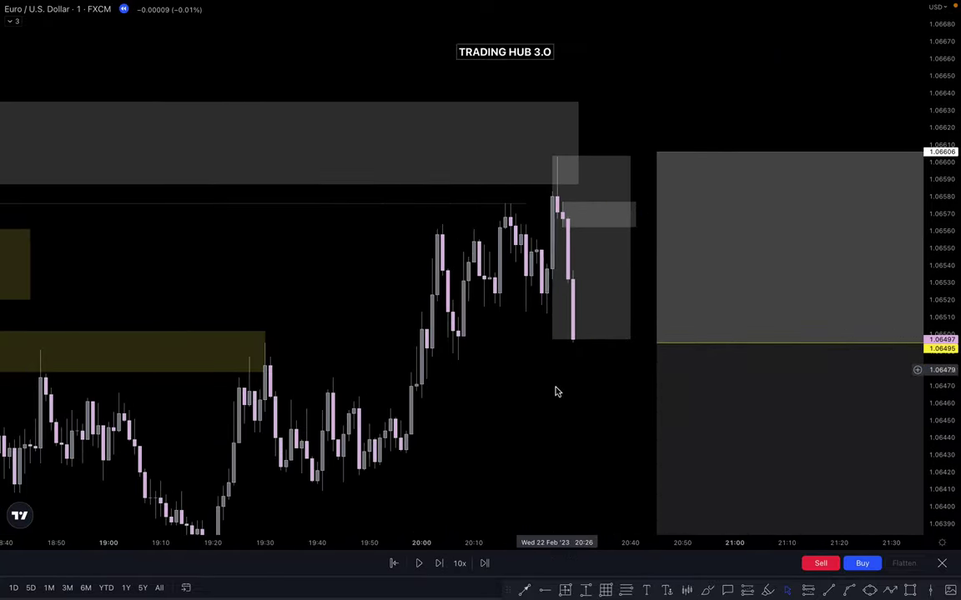
scroll(556, 387, right, 3)
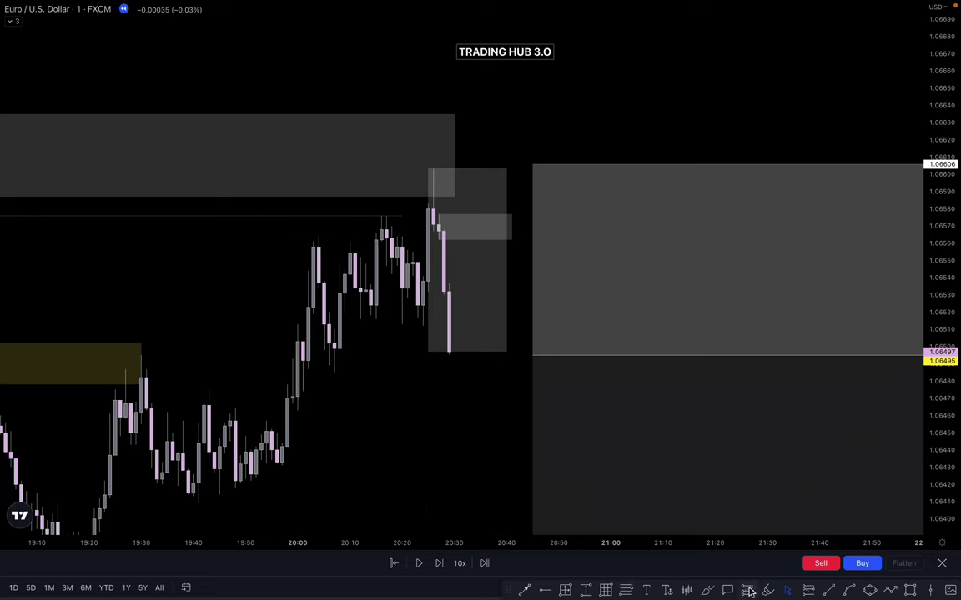
click(806, 590)
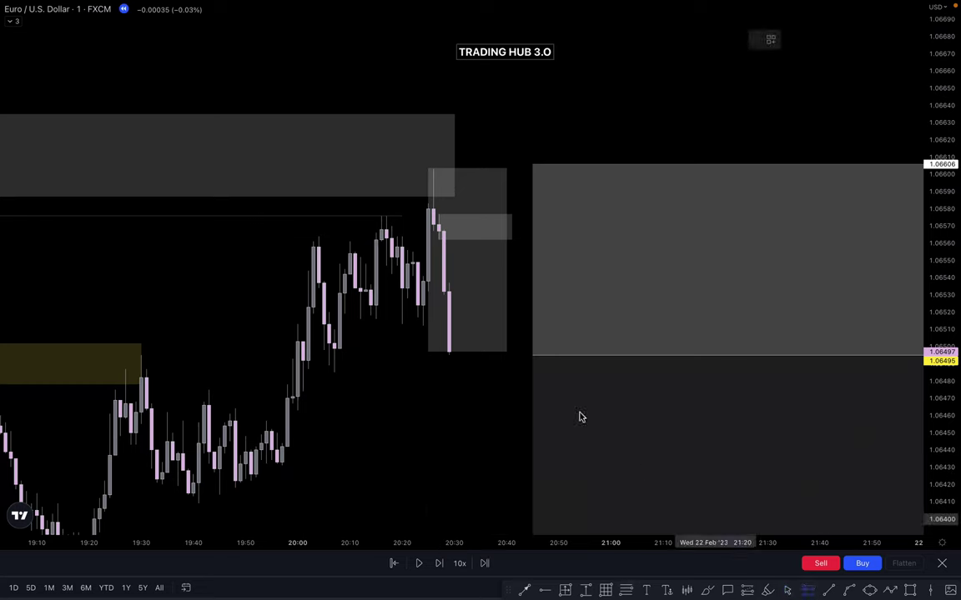
click(512, 243)
drag(513, 161, 442, 169)
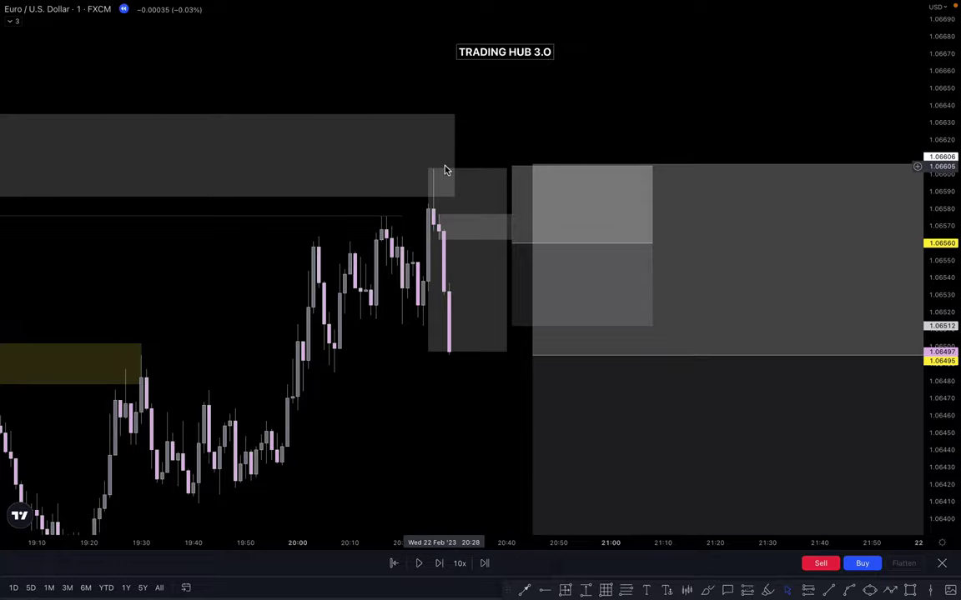
Extend the new short position's target to 1.06242 at the swing low and remove the earlier short position entered at 1.06495
scroll(685, 210, down, 7)
drag(933, 160, 934, 334)
drag(623, 399, 525, 170)
scroll(819, 233, up, 3)
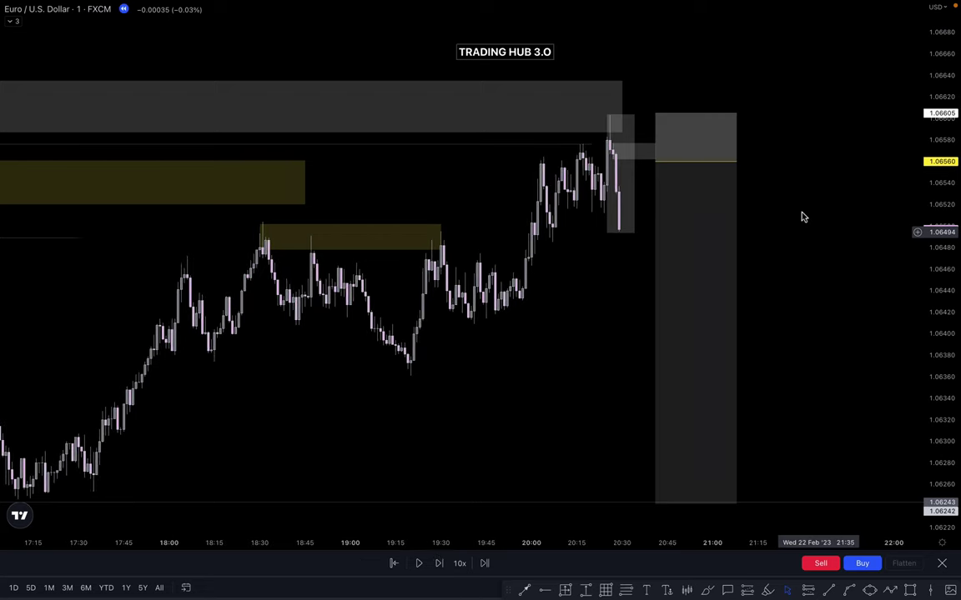
mouse_move(660, 121)
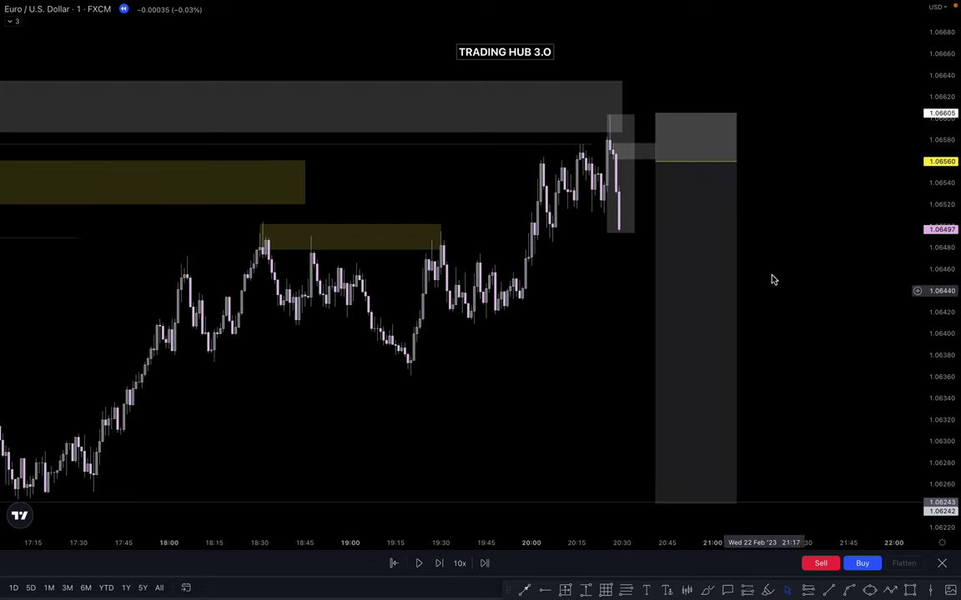
Advance the bar replay candle by candle to about 20:35 and raise the short position's stop to 1.06609
scroll(812, 272, left, 1)
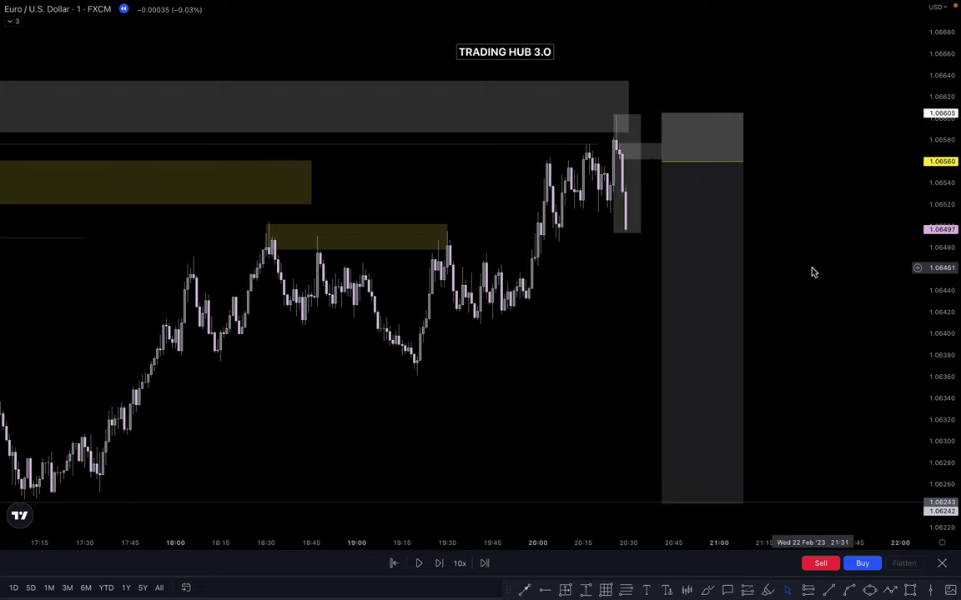
click(443, 564)
click(443, 565)
click(443, 565)
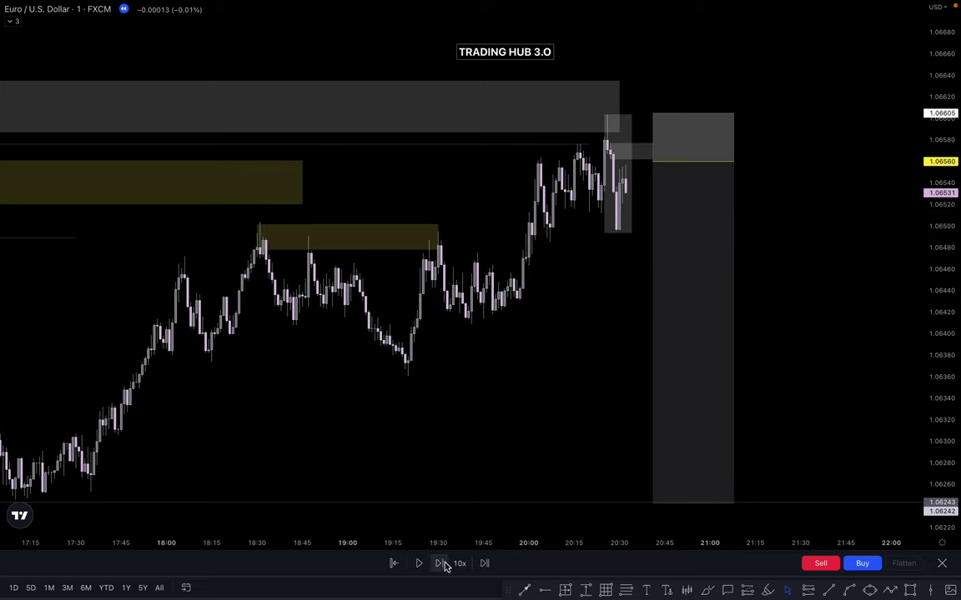
click(445, 565)
click(444, 565)
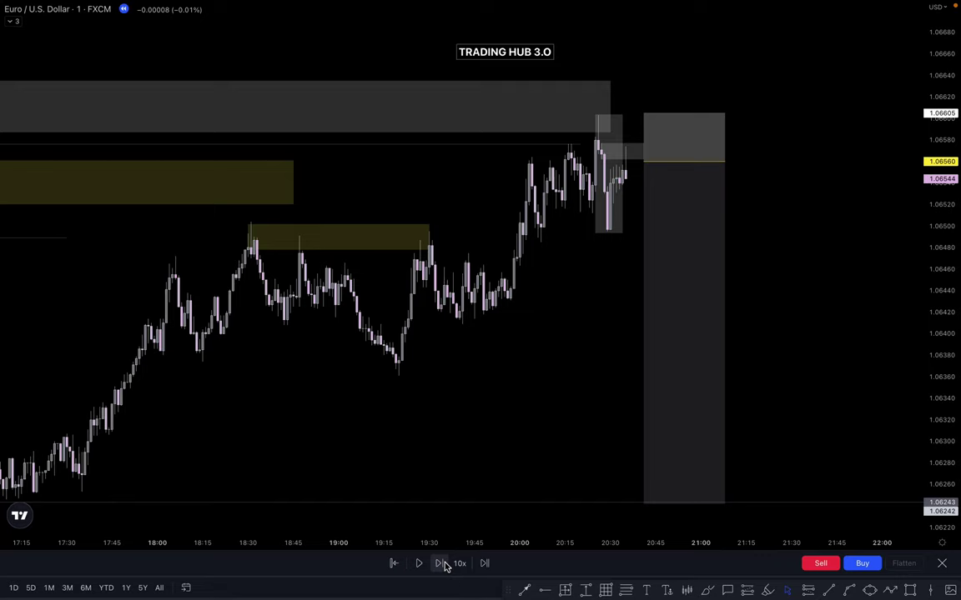
click(445, 566)
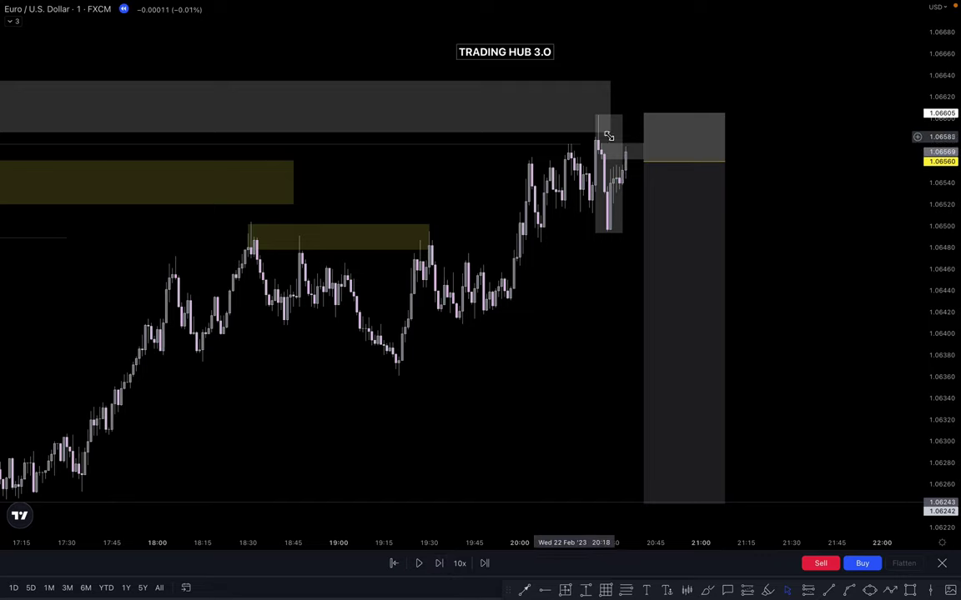
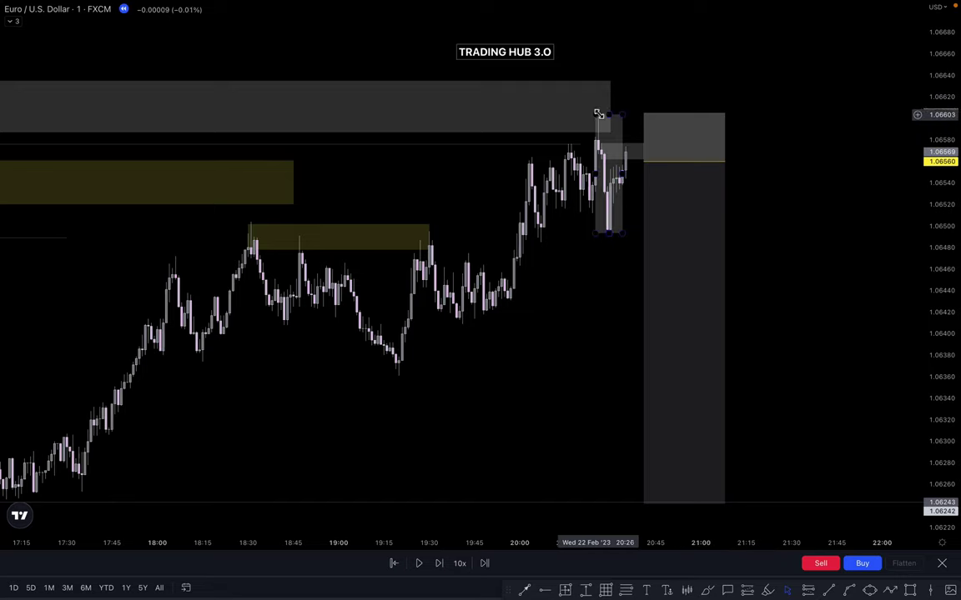
drag(643, 113, 621, 108)
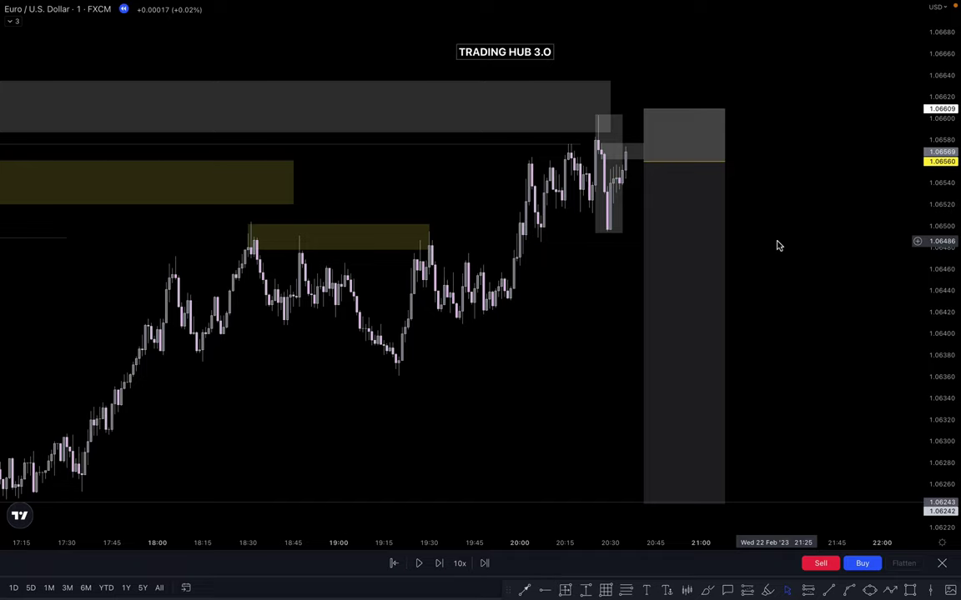
Sketch a freehand model beside the chart: two near-horizontal zone lines, a price path rising into them and falling away, and a loop around its upswing
drag(727, 242, 391, 278)
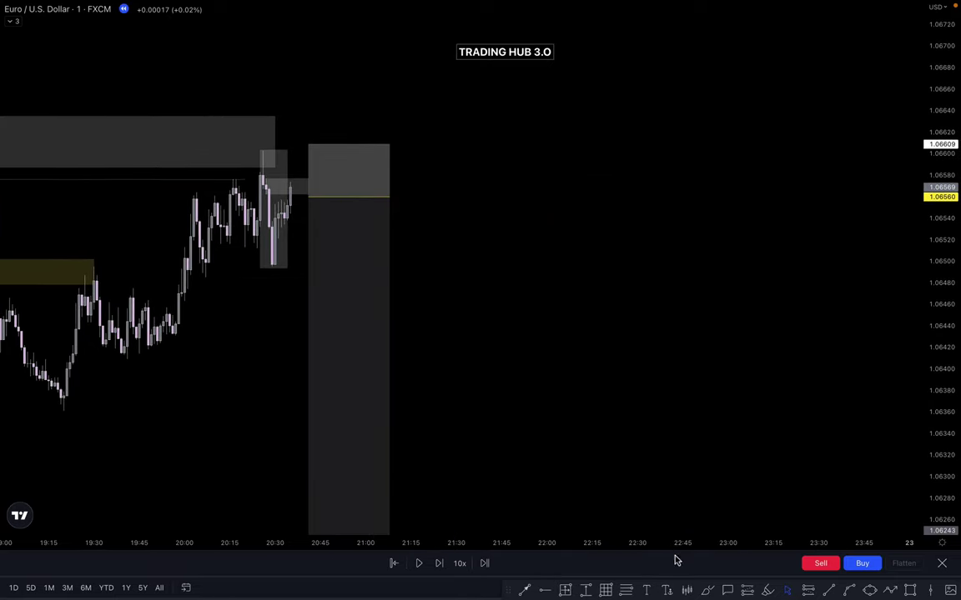
click(707, 590)
click(449, 150)
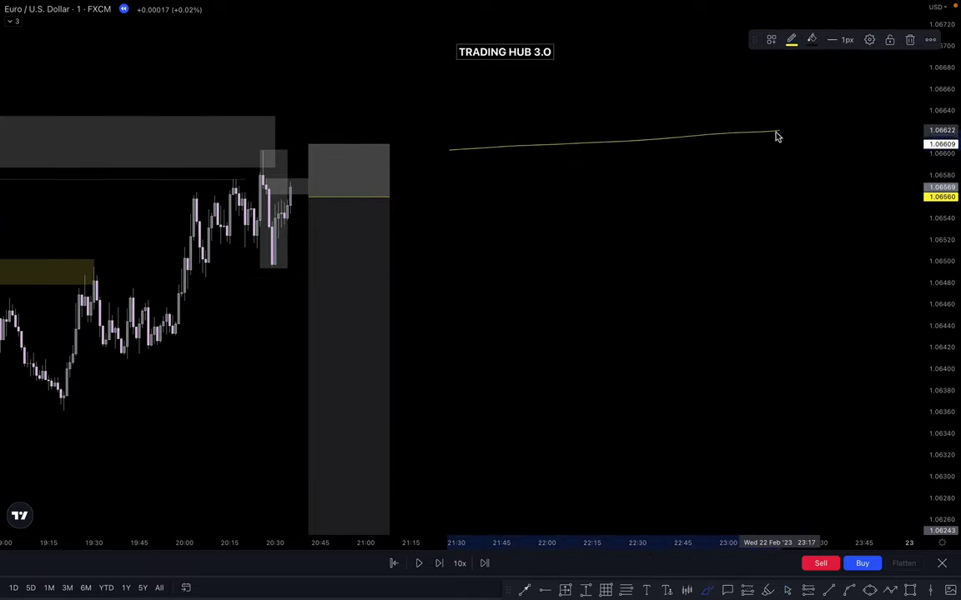
click(777, 133)
mouse_move(513, 381)
mouse_down()
mouse_move(651, 172)
mouse_move(682, 255)
mouse_move(693, 240)
mouse_move(718, 399)
mouse_up()
mouse_move(597, 305)
mouse_down()
mouse_move(628, 300)
mouse_move(643, 232)
mouse_move(586, 296)
mouse_up()
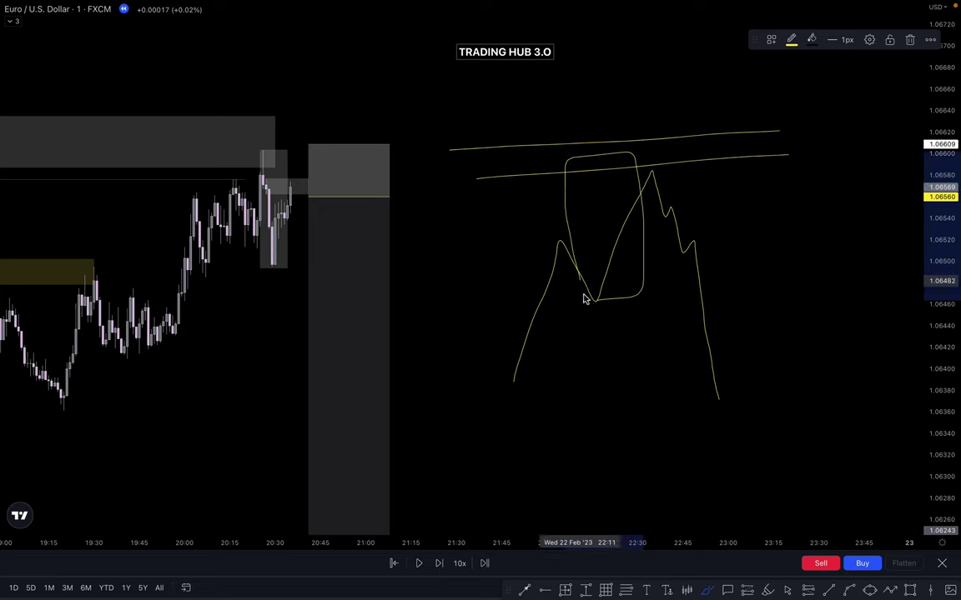
Add freehand line pairs at the sketch's two pullbacks, a retracement path up to the lower pair, and small marks around the peak
drag(684, 251, 796, 243)
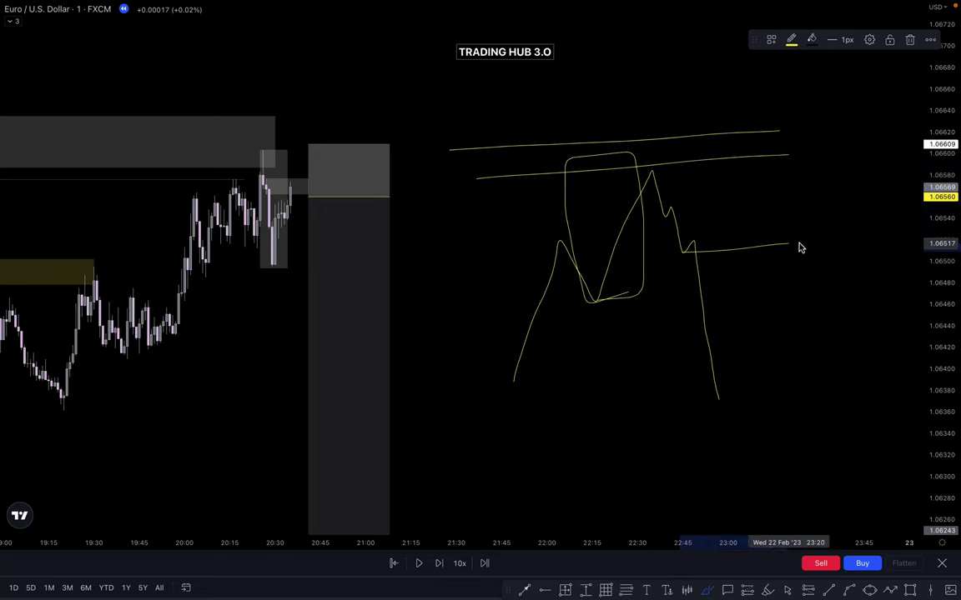
drag(677, 241, 804, 242)
mouse_move(664, 214)
mouse_down()
mouse_move(792, 206)
mouse_move(793, 198)
mouse_up()
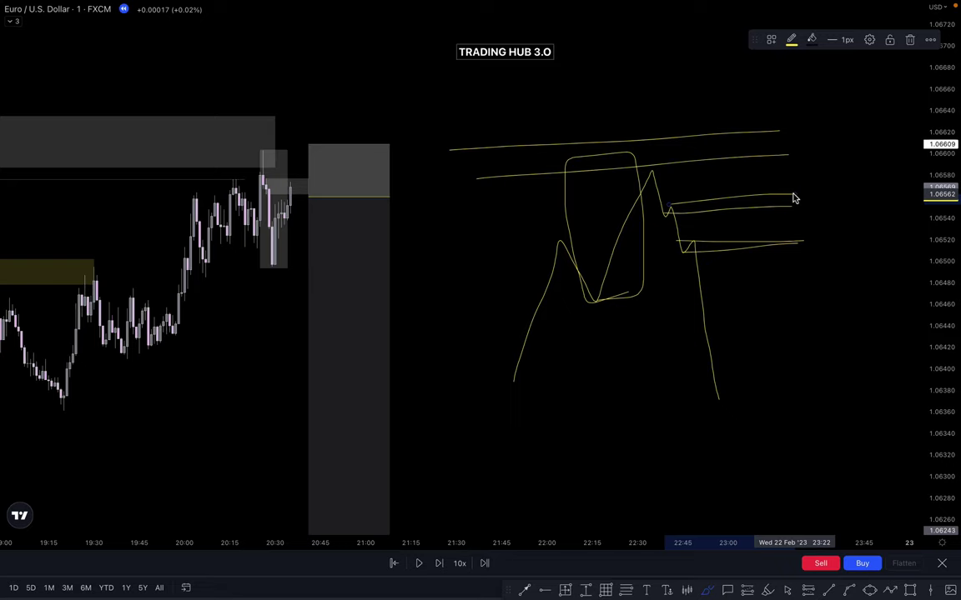
mouse_move(719, 399)
mouse_down()
mouse_move(760, 252)
mouse_move(772, 248)
mouse_move(765, 243)
mouse_up()
mouse_move(648, 148)
mouse_down()
mouse_move(696, 143)
mouse_move(645, 153)
mouse_move(650, 177)
mouse_up()
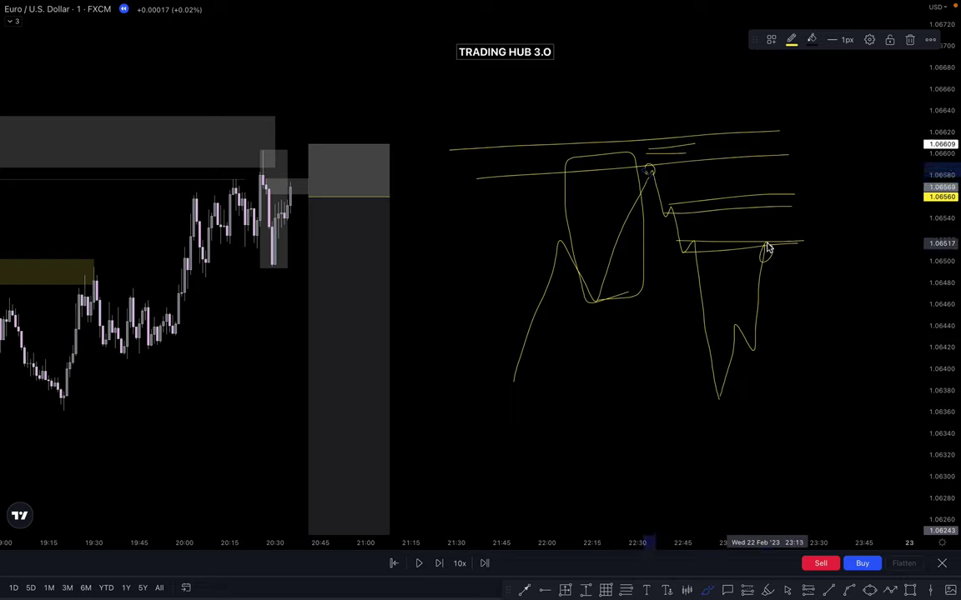
Sketch a price path falling from the retracement high with a rebound into a new pair of near-horizontal zone lines
mouse_move(767, 245)
mouse_down()
mouse_move(800, 354)
mouse_move(771, 351)
mouse_move(812, 362)
mouse_move(854, 276)
mouse_move(867, 386)
mouse_up()
drag(770, 285, 884, 275)
drag(778, 265, 839, 267)
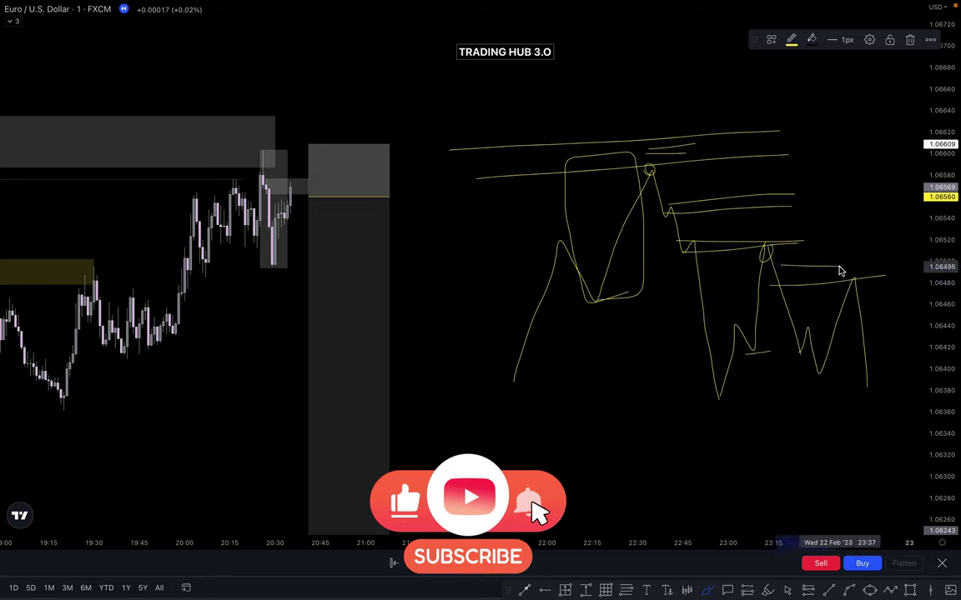
Undo the falling continuation and its marks back to the retracement path at the lower line pair
key(ctrl+z)
key(ctrl+z)
key(ctrl+z)
key(ctrl+z)
key(ctrl+z)
key(ctrl+z)
key(ctrl+z)
key(ctrl+z)
Sketch an alternative price path dipping, rising into the extended upper line pair and falling away in steps
mouse_move(766, 244)
mouse_down()
mouse_move(797, 234)
mouse_move(802, 200)
mouse_up()
drag(669, 206, 824, 196)
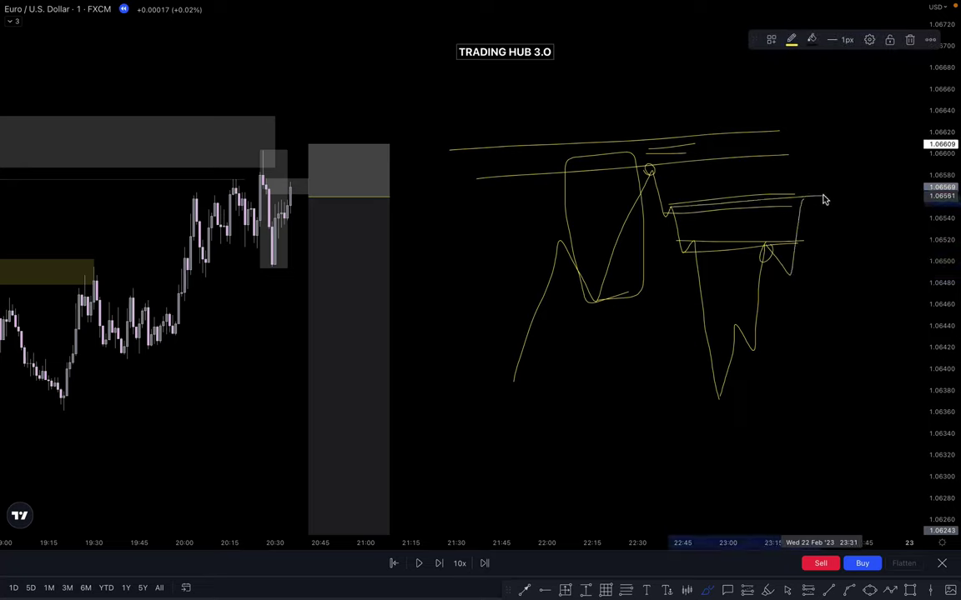
mouse_move(681, 214)
mouse_down()
mouse_move(855, 203)
mouse_move(802, 203)
mouse_move(814, 296)
mouse_move(844, 315)
mouse_move(882, 372)
mouse_up()
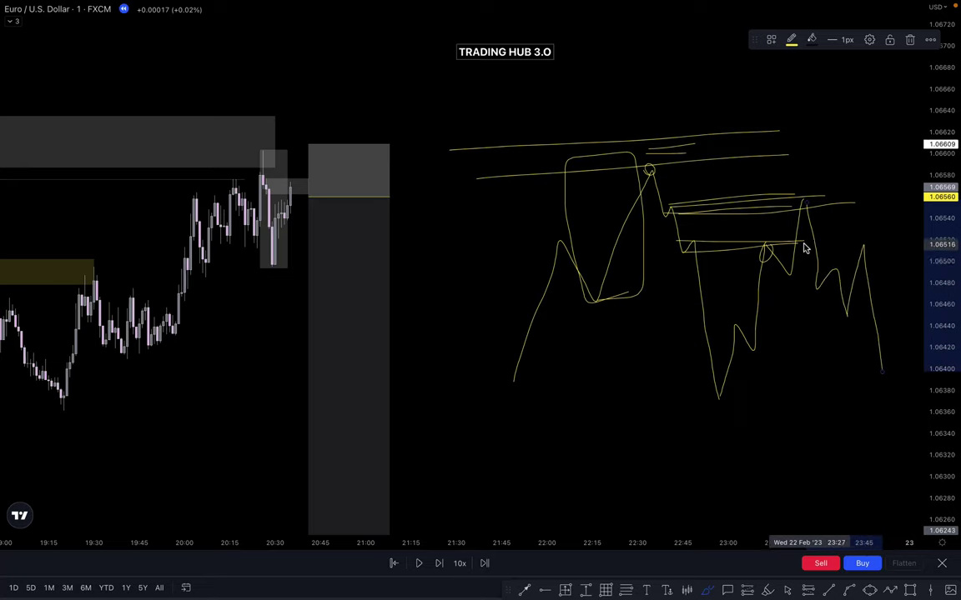
Add short horizontal level marks around the alternative path's swings and zones, and circle that whole section of the sketch
drag(803, 245, 876, 244)
drag(797, 226, 862, 226)
drag(721, 154, 776, 153)
drag(779, 275, 823, 274)
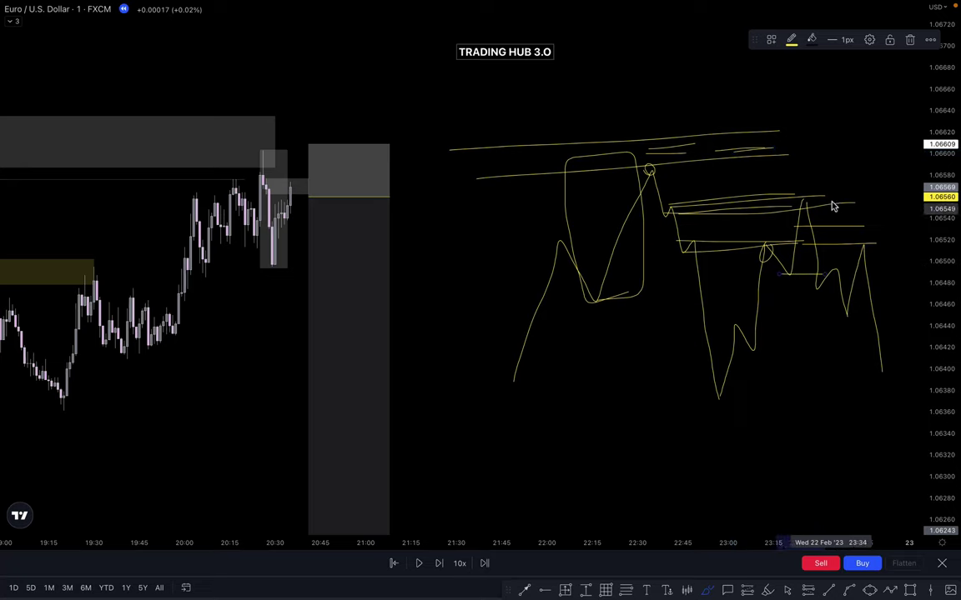
drag(824, 184, 856, 181)
drag(829, 190, 872, 191)
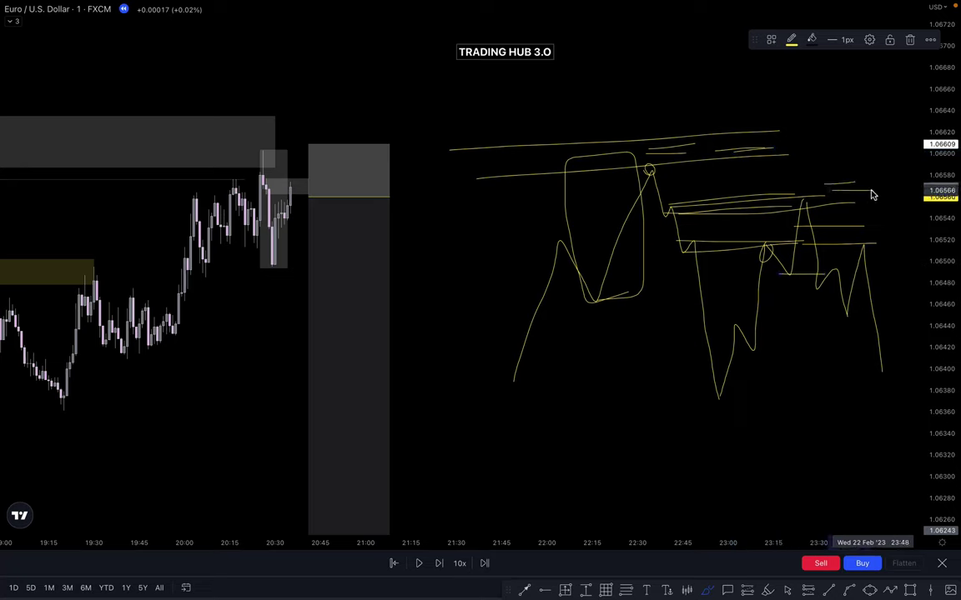
mouse_move(789, 198)
mouse_down()
mouse_move(871, 373)
mouse_move(845, 176)
mouse_move(764, 200)
mouse_up()
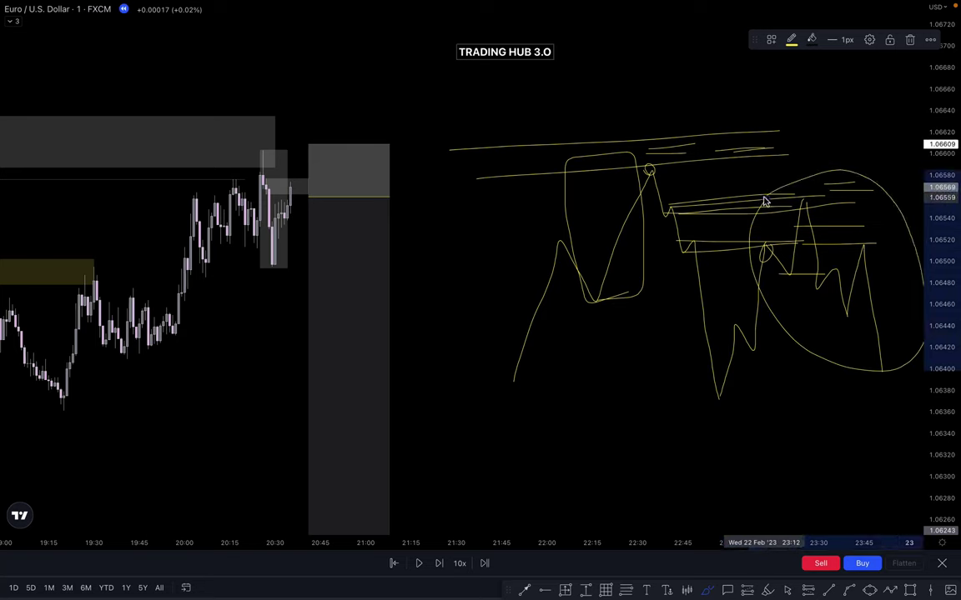
Undo the whole freehand entry model stroke by stroke until the area beside the chart is empty
key(super+z)
key(super+z)
key(super+z)
key(super+z)
key(ctrl+z)
key(ctrl+z)
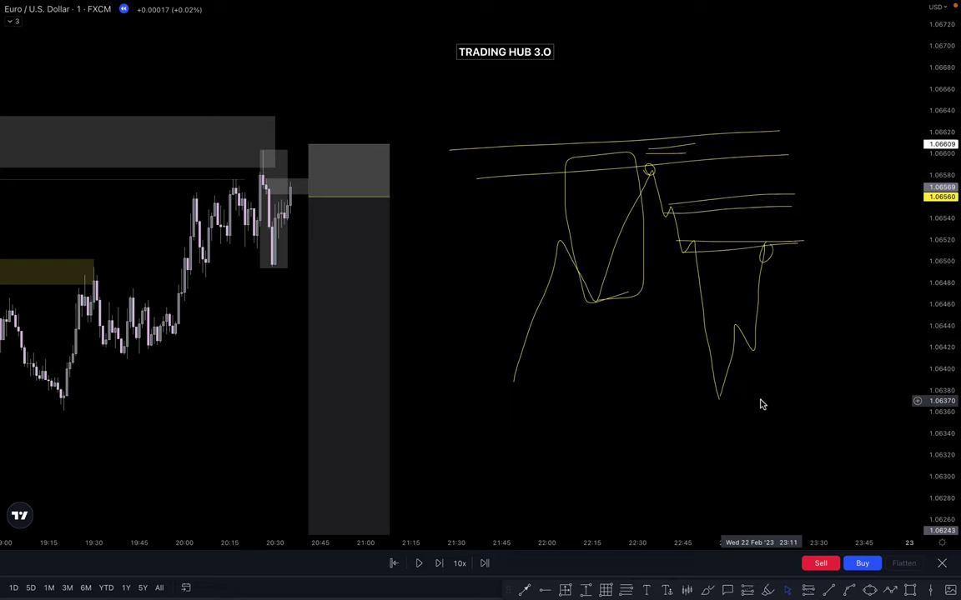
key(ctrl+z)
key(ctrl+z)
key(ctrl+z)
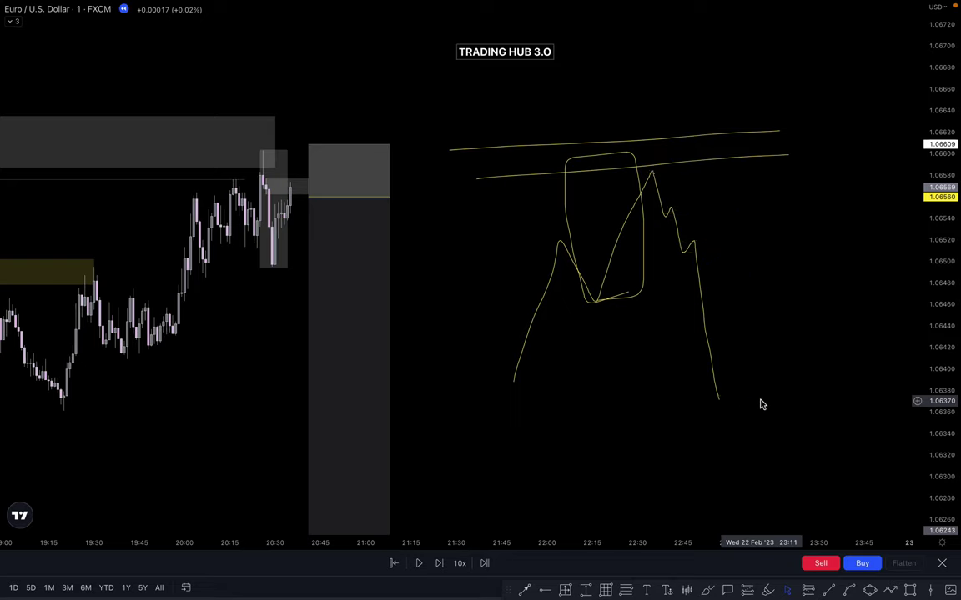
key(ctrl+z)
key(ctrl+z)
key(ctrl+z)
key(ctrl+z)
key(ctrl+z)
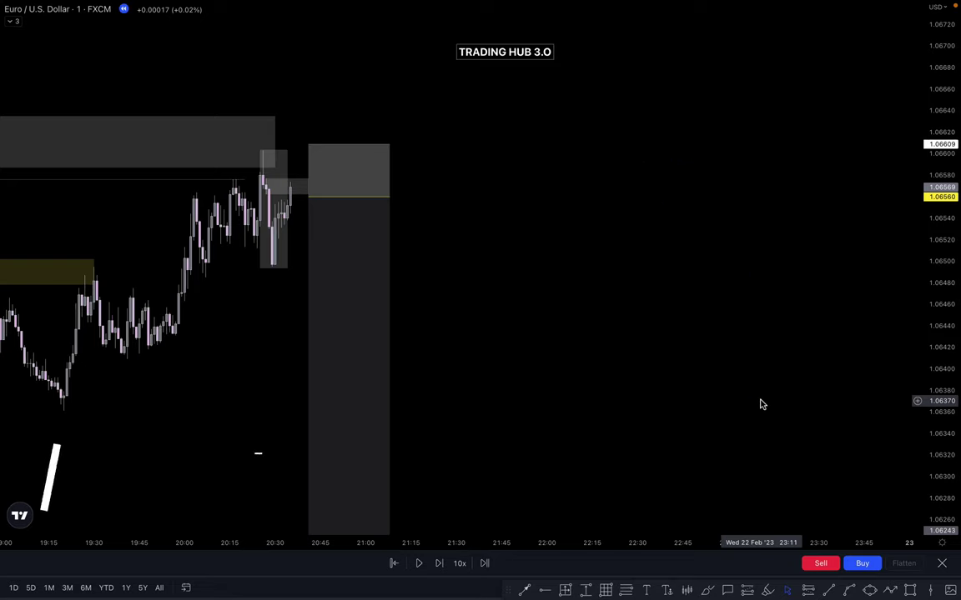
Widen the short position so its far edge reaches about 21:25
drag(532, 297, 777, 300)
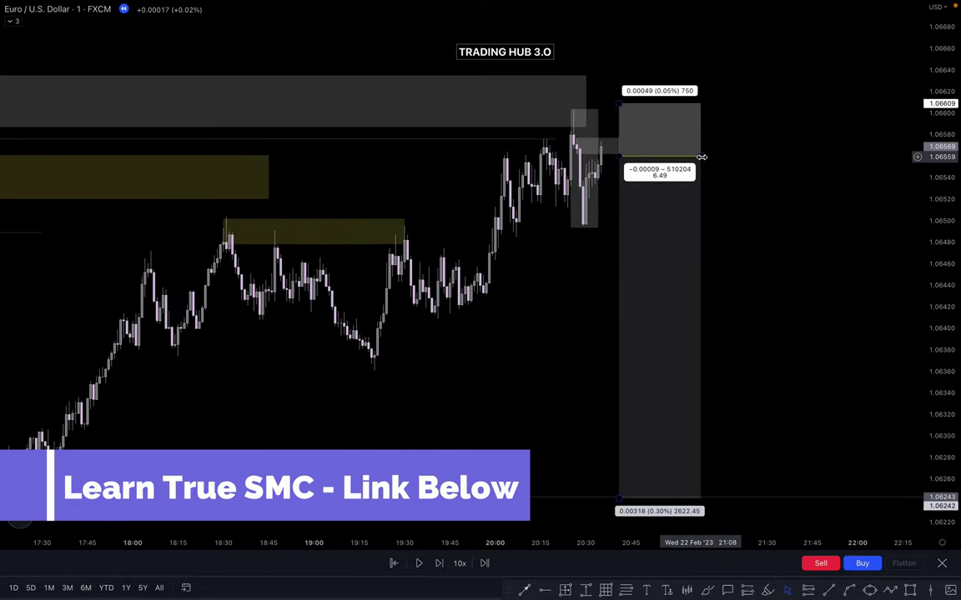
click(624, 150)
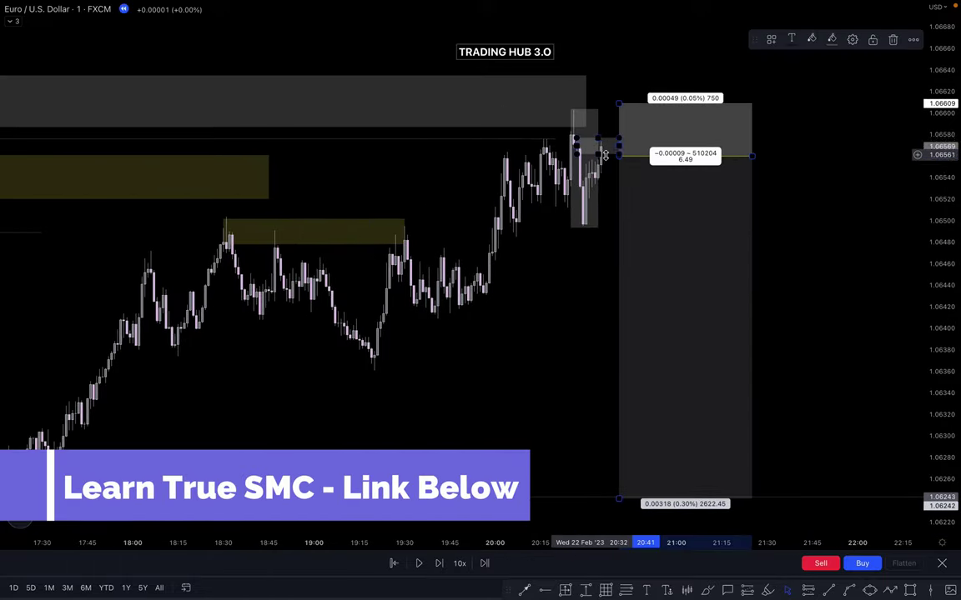
click(545, 338)
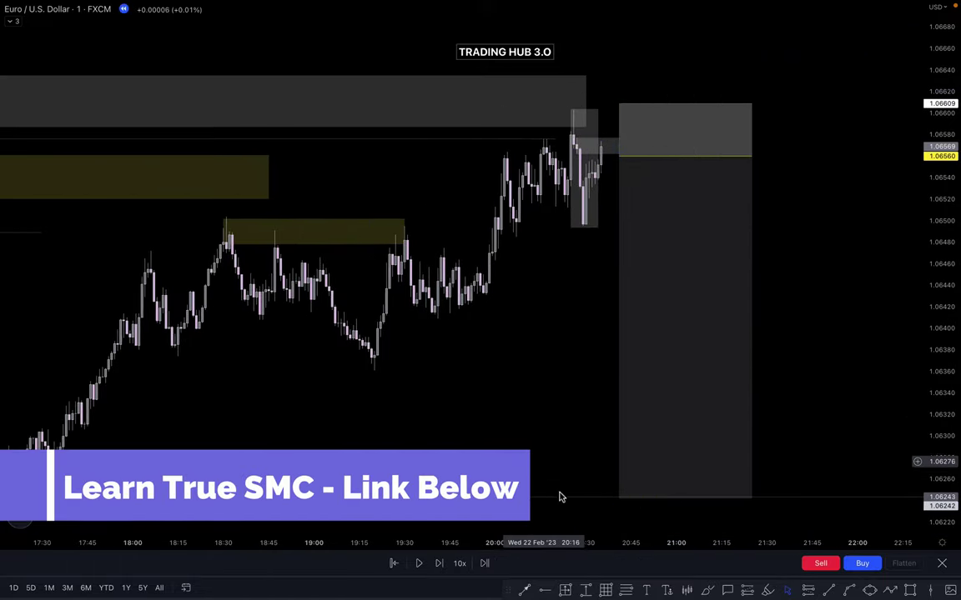
Advance the bar replay candle by candle to about 20:40
click(442, 563)
click(443, 563)
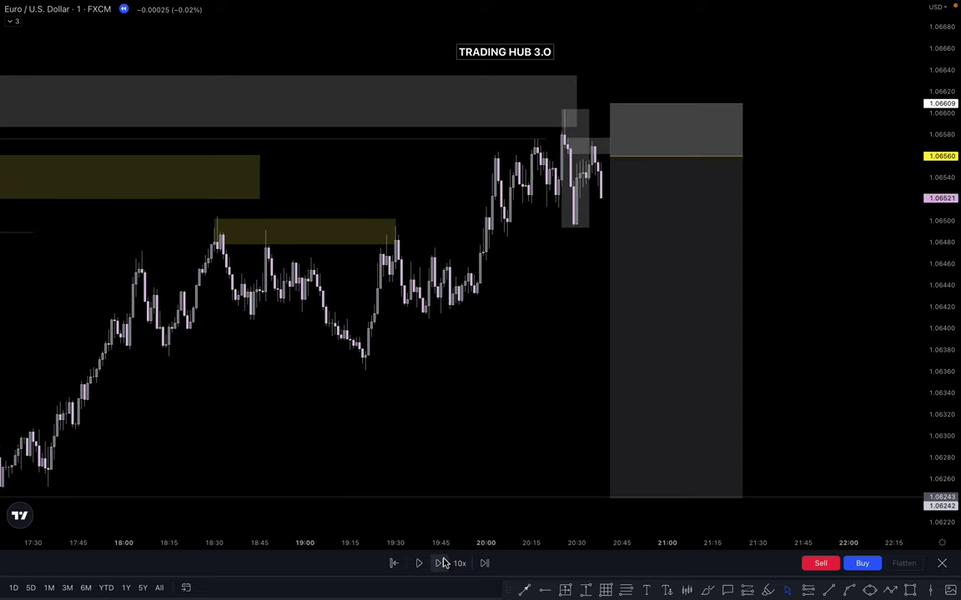
click(443, 563)
click(443, 563)
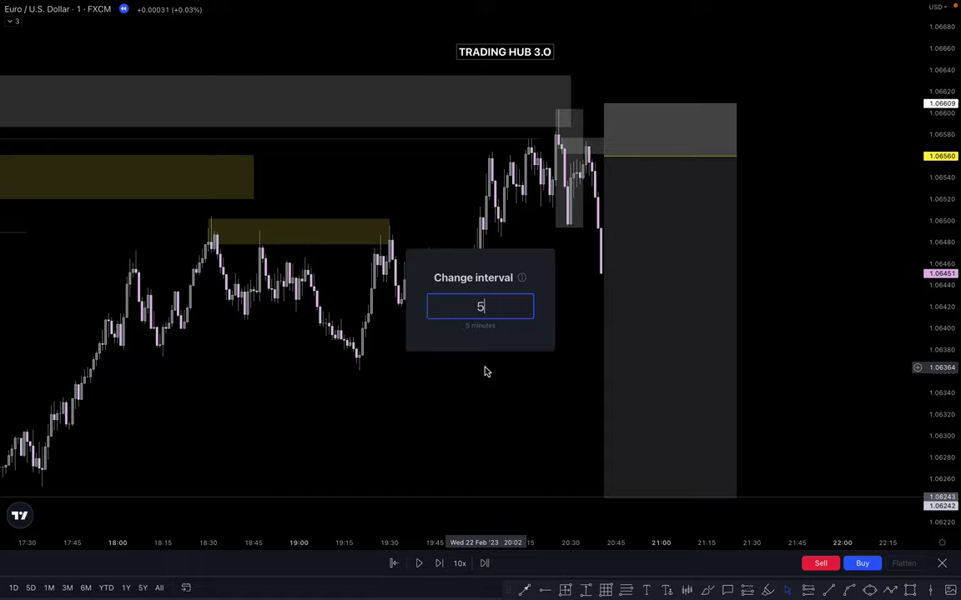
Switch the chart to the 5-minute interval to inspect the candles around the short entry
key(5)
key(Return)
scroll(574, 314, up, 2)
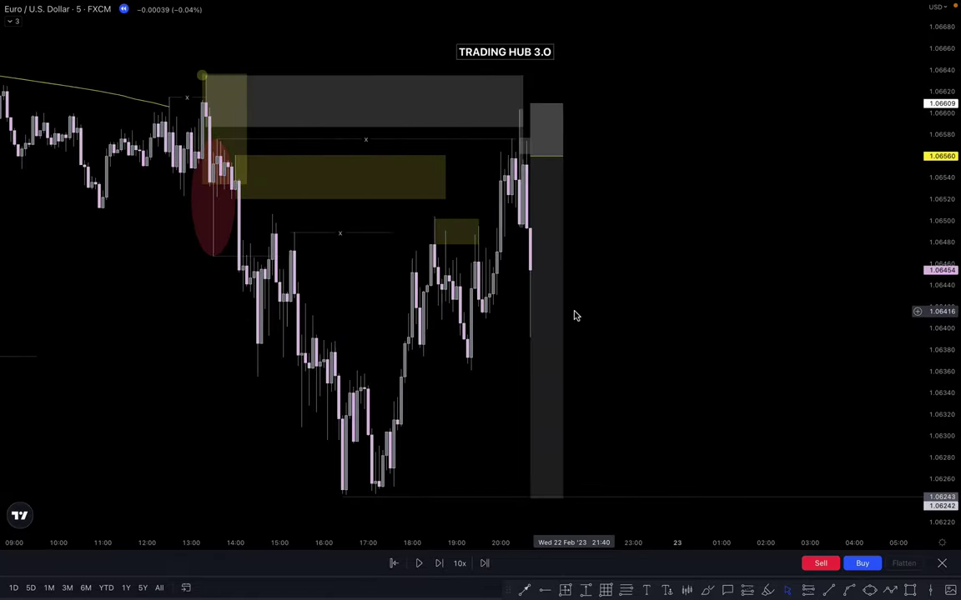
drag(710, 285, 838, 272)
scroll(838, 273, up, 4)
drag(660, 297, 790, 300)
scroll(796, 302, up, 4)
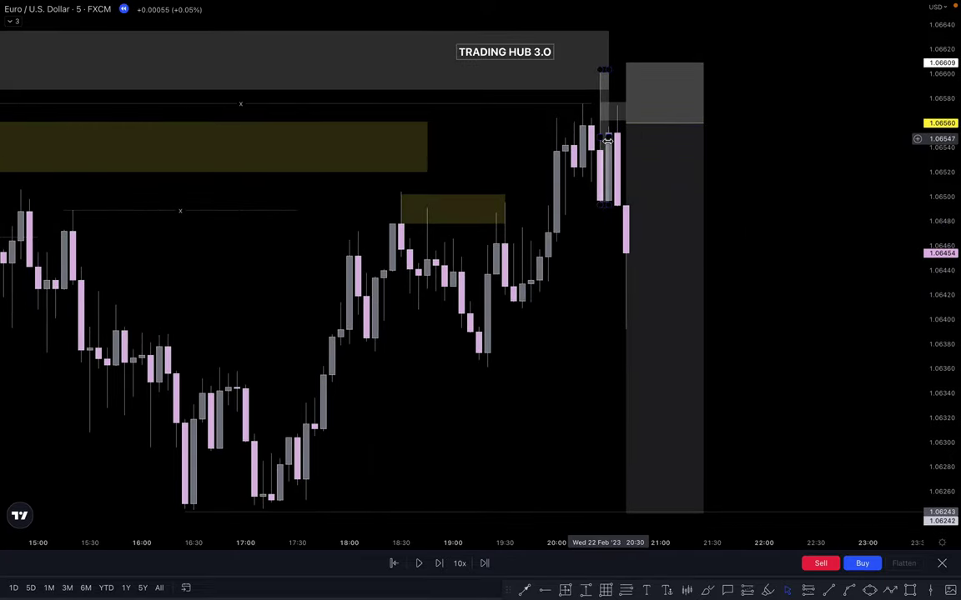
scroll(792, 162, up, 2)
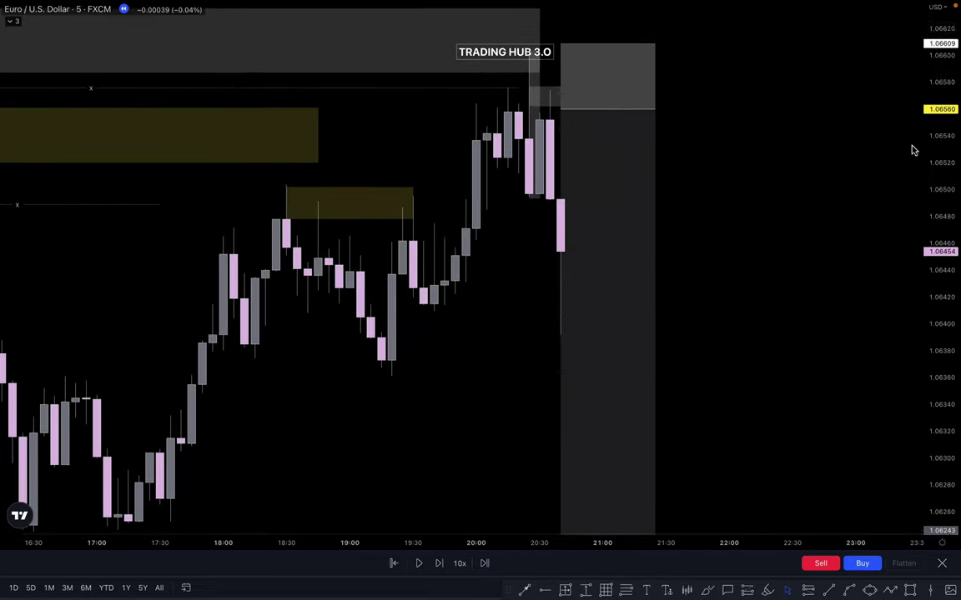
scroll(776, 257, up, 2)
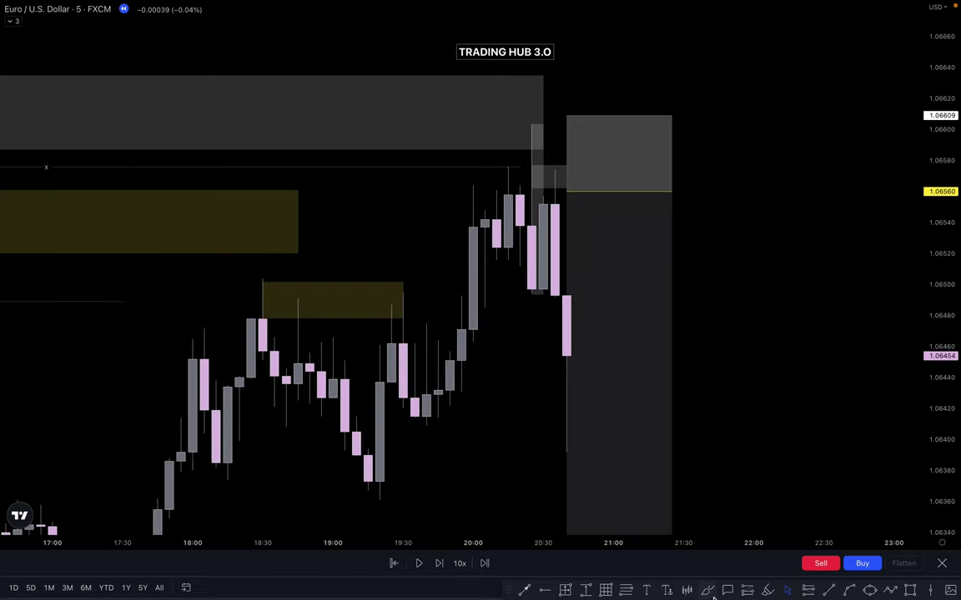
Draw a short freehand line at about 1.06557 from the 20:25 candle to about 20:40
click(707, 590)
mouse_move(528, 200)
mouse_down()
mouse_move(553, 199)
mouse_move(535, 197)
mouse_up()
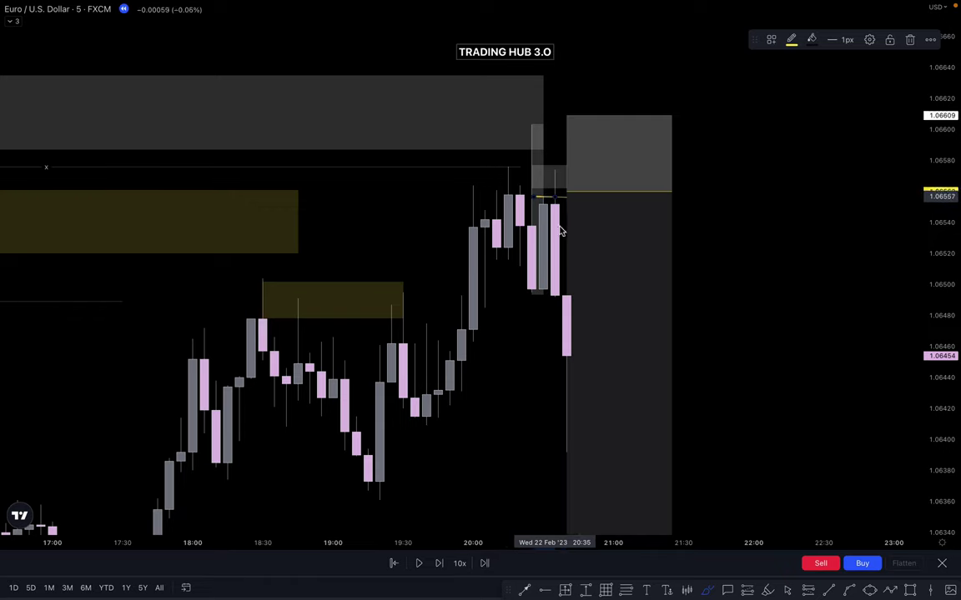
key(Escape)
Draw a rectangle from the 20:35 candle to about 21:10, spanning 1.06492 up to the candle's high at 1.06574
click(910, 591)
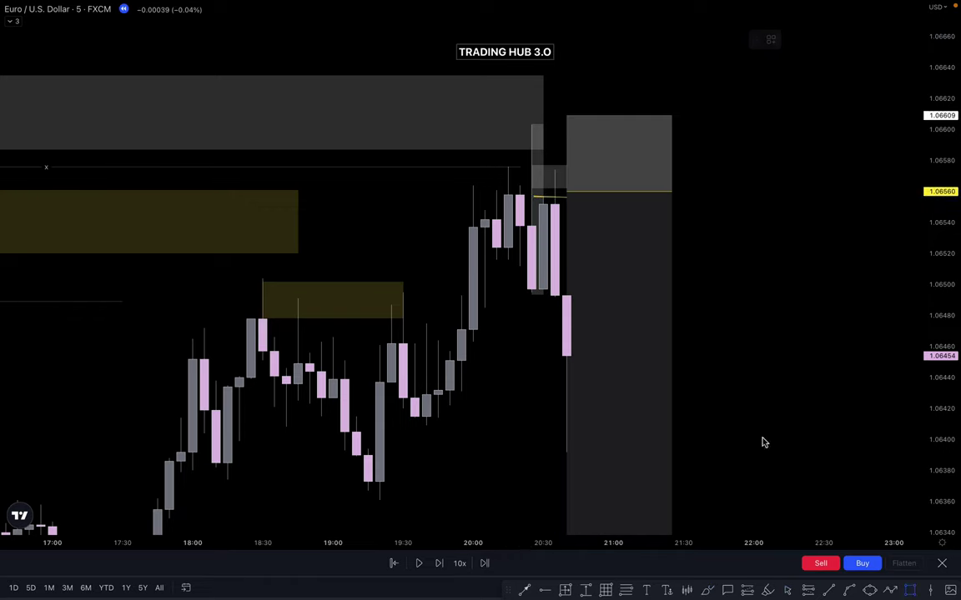
click(555, 296)
click(634, 172)
click(755, 123)
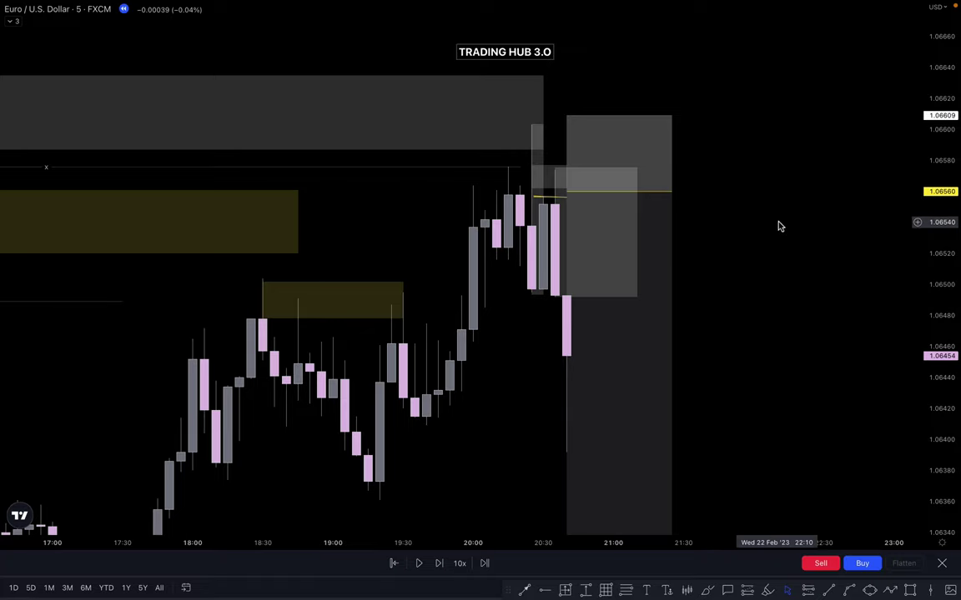
drag(778, 223, 778, 181)
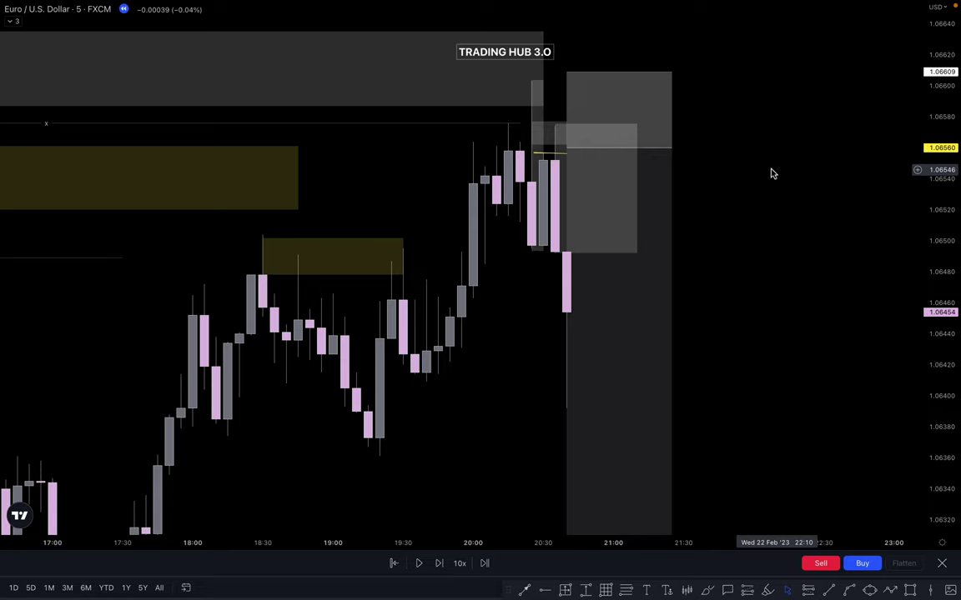
click(562, 124)
drag(553, 122, 553, 126)
click(766, 102)
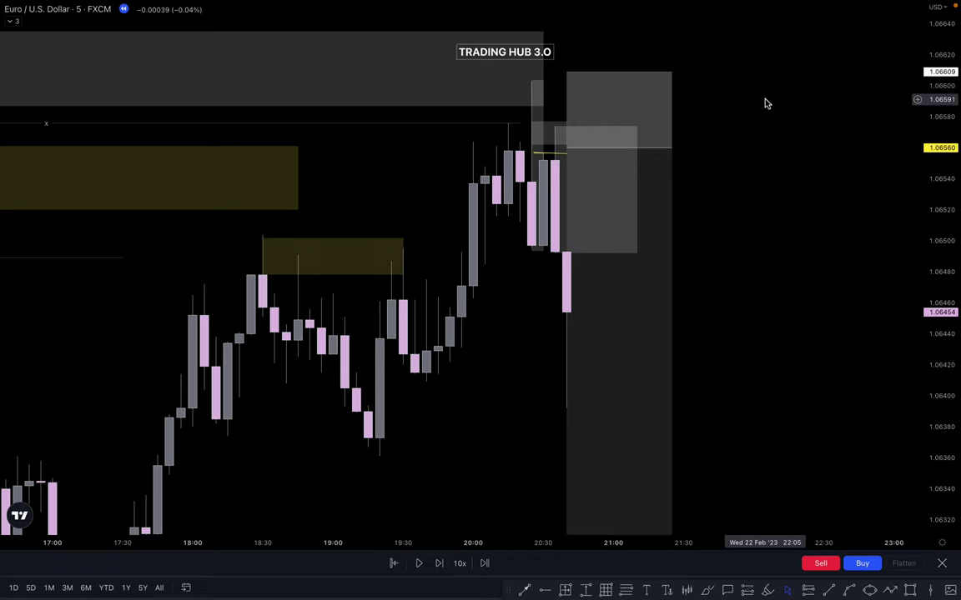
Narrow the new rectangle so it ends at about 20:55
click(553, 124)
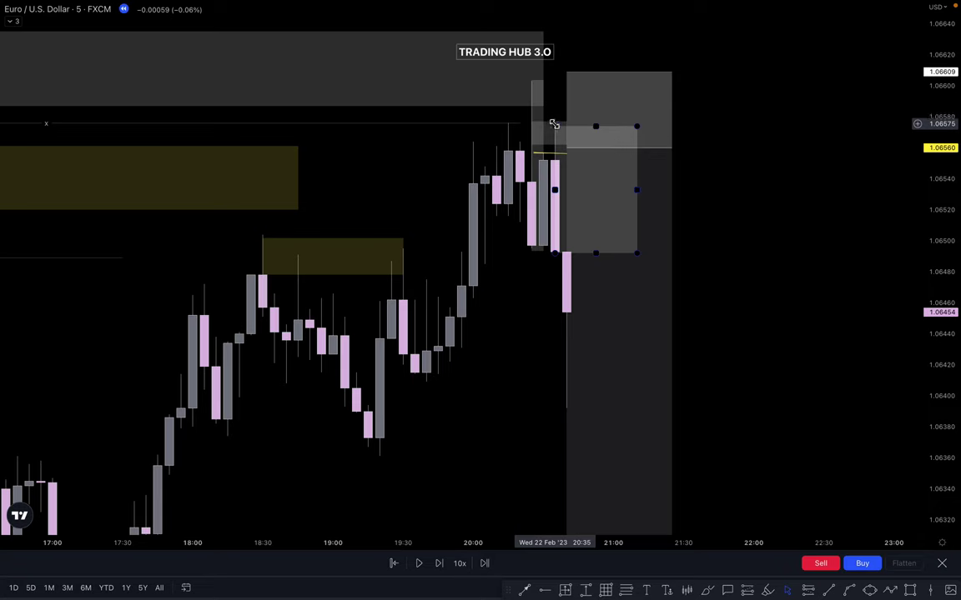
click(682, 176)
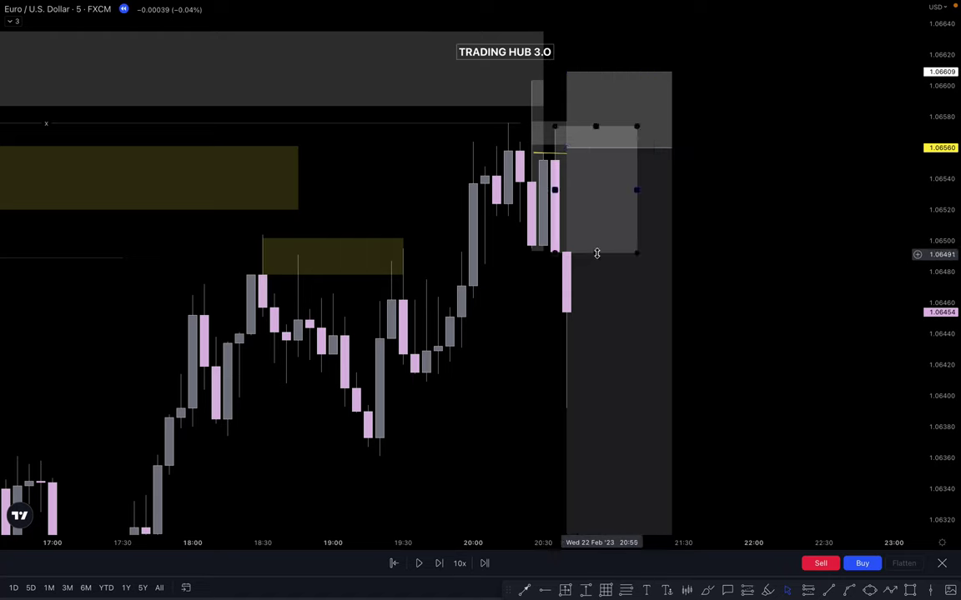
mouse_move(639, 193)
mouse_down()
mouse_move(553, 190)
mouse_move(598, 192)
mouse_up()
click(711, 185)
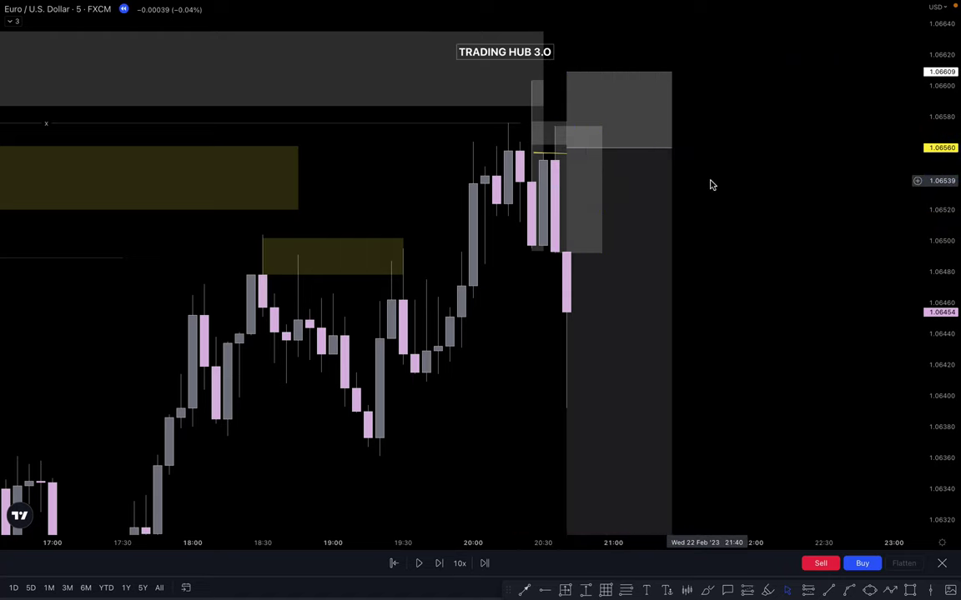
Advance the bar replay on the 5-minute chart to the 20:50 candle
click(439, 564)
click(439, 565)
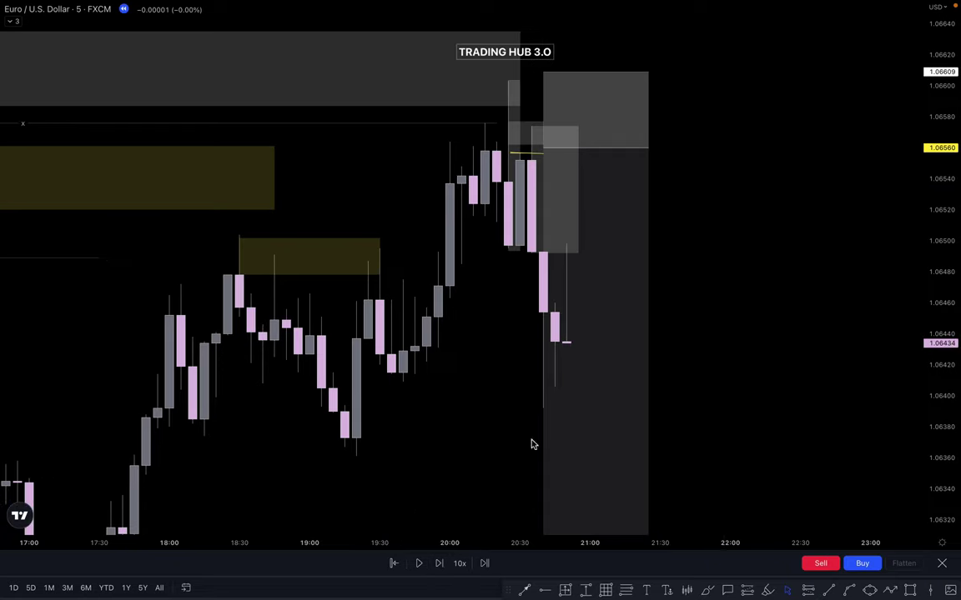
key(shift+Right)
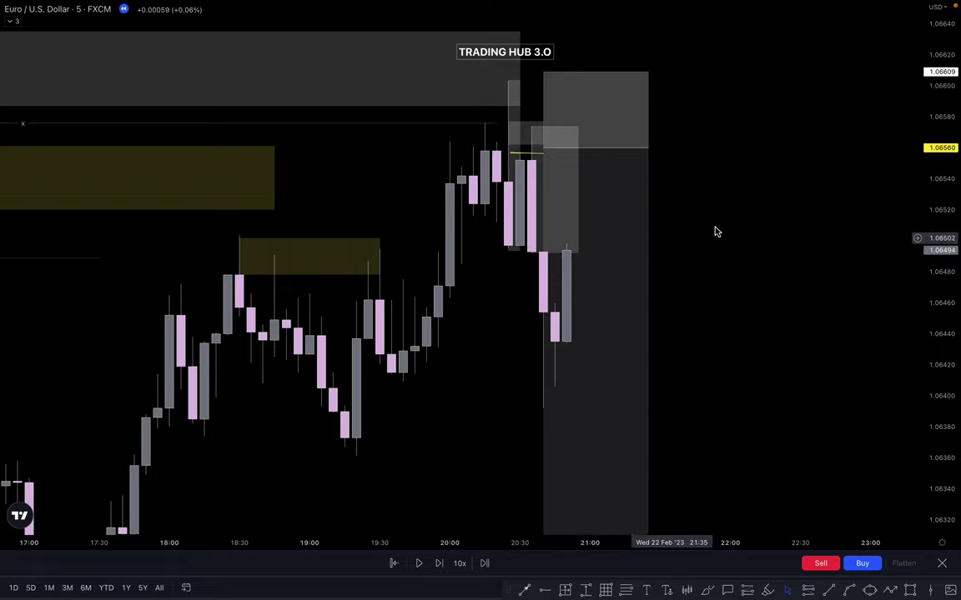
Switch the chart back to the 1-minute interval and bring the 20:25 to 20:55 price action into view
text(1)
key(Return)
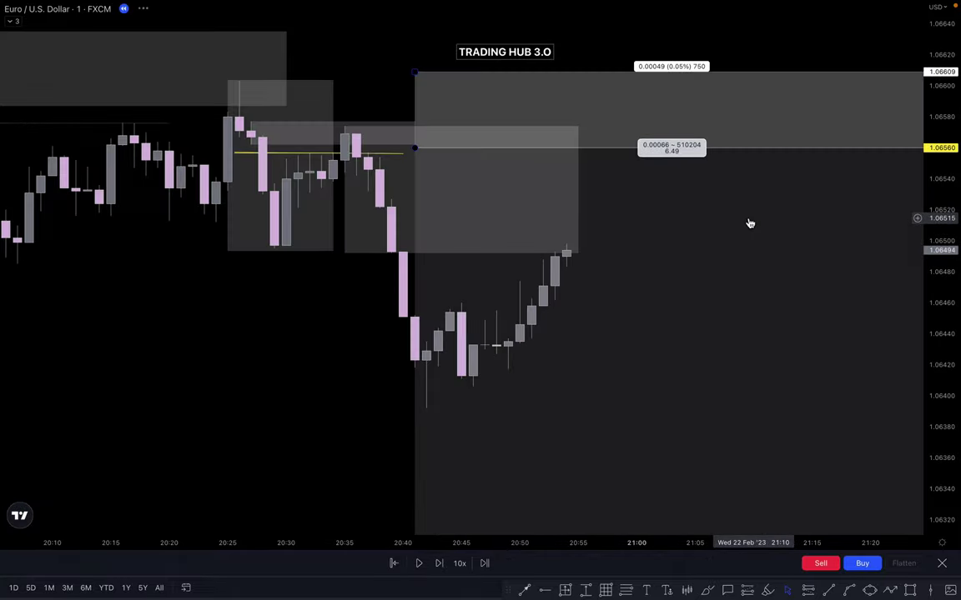
scroll(406, 325, down, 6)
drag(573, 330, 386, 335)
drag(938, 281, 935, 172)
drag(765, 183, 759, 287)
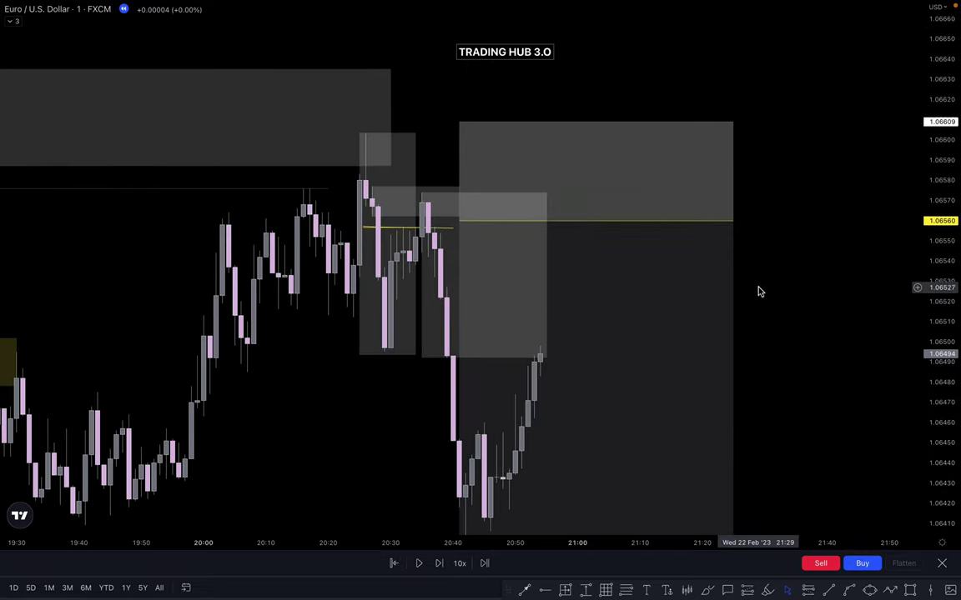
Add a second freehand line near 1.06558 from about 20:20 to 20:35, and shorten the short position to about 21:15
drag(419, 229, 421, 226)
click(769, 193)
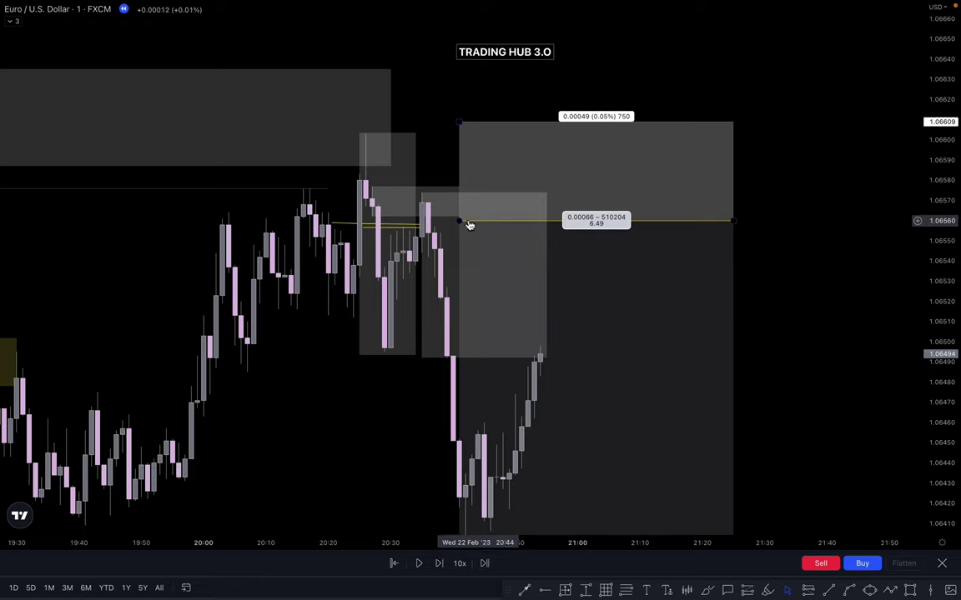
drag(733, 220, 671, 220)
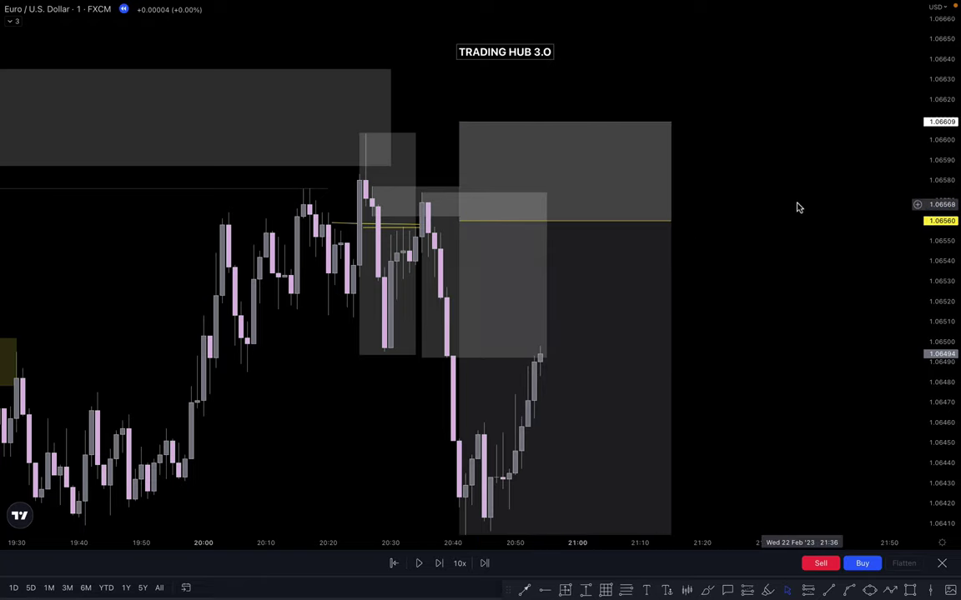
Extend the rectangle drawn from the 20:35 candle to 21:14 and delete it
scroll(797, 201, up, 1)
drag(933, 268, 932, 160)
drag(740, 177, 791, 158)
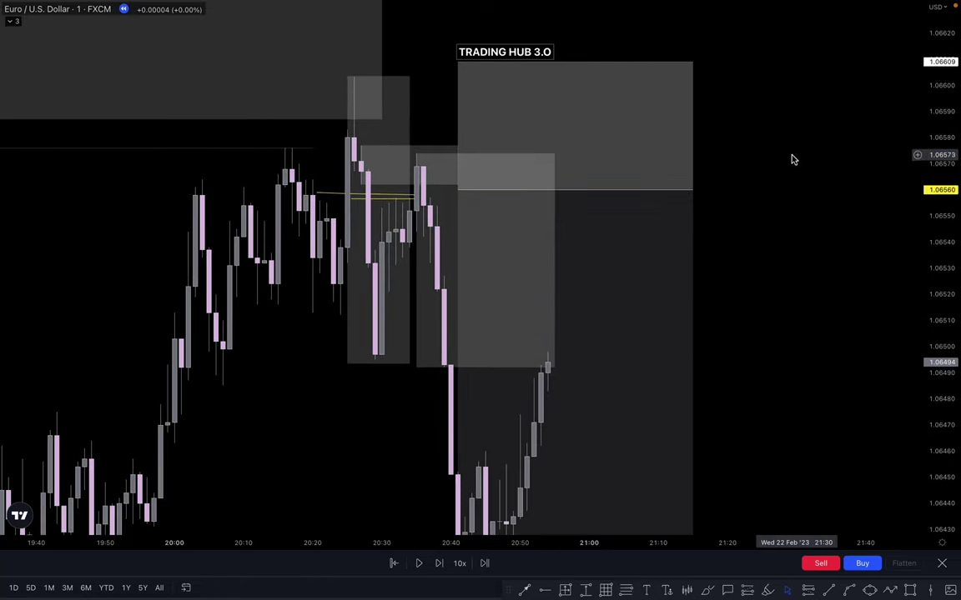
drag(553, 261, 686, 260)
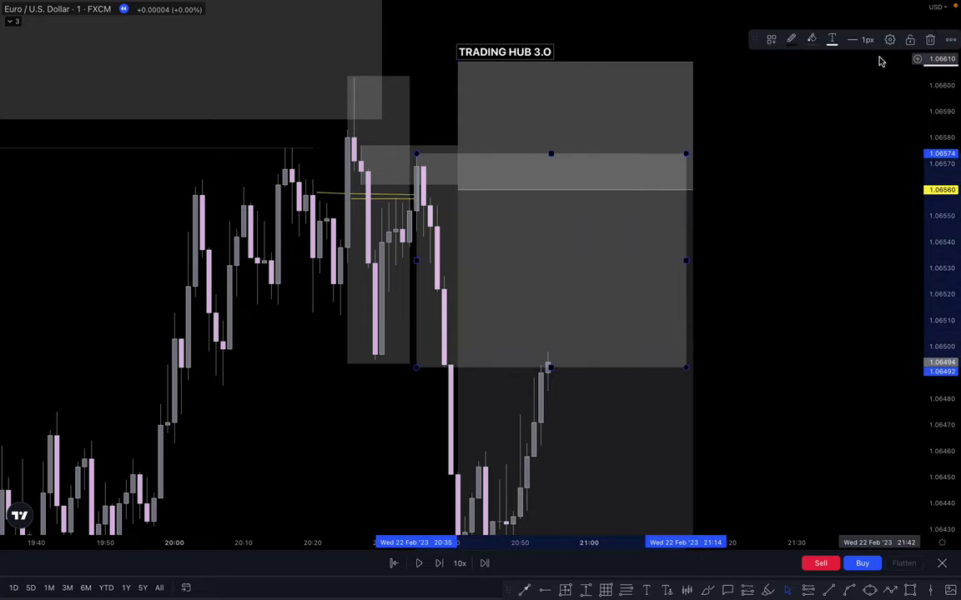
click(929, 40)
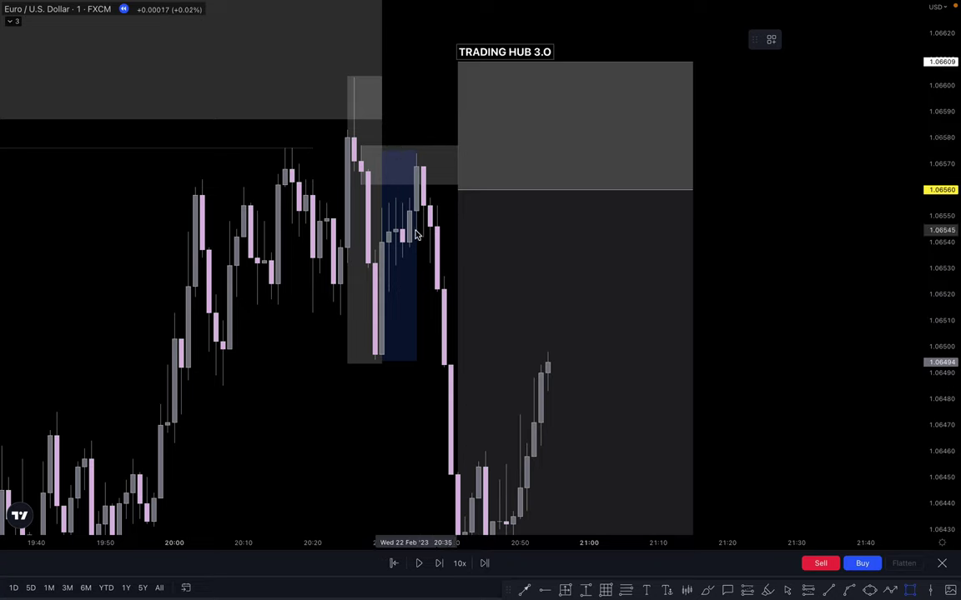
Draw a rectangle from the 20:35 candle to 20:53 between 1.06574 and 1.06544 and fill it red
click(415, 147)
drag(417, 190, 541, 192)
click(812, 39)
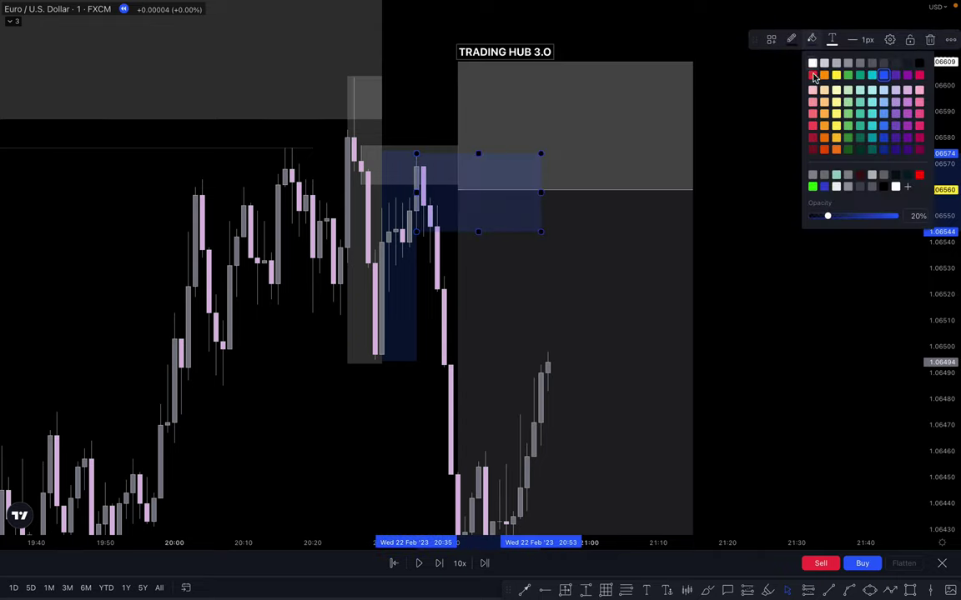
click(731, 71)
click(763, 123)
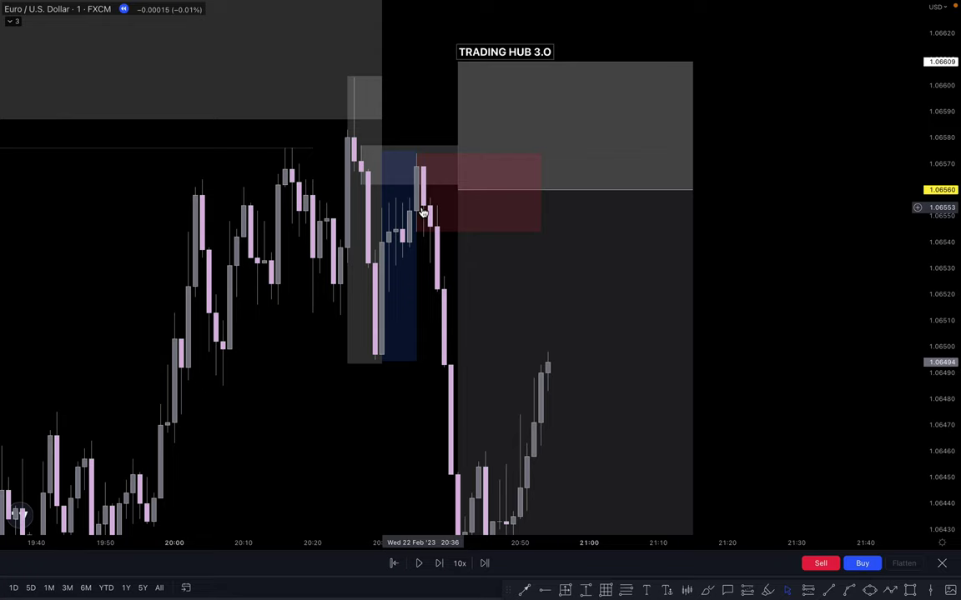
Fit the red rectangle between about 1.06557 and 1.06532 starting at the 20:37 candle, and extend it to about 21:14
drag(416, 229, 424, 240)
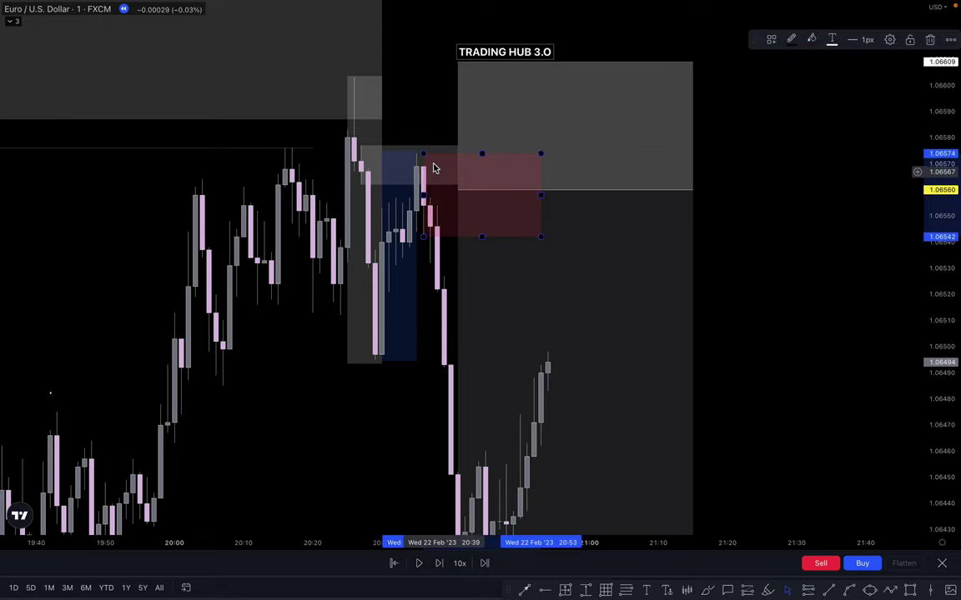
drag(424, 155, 425, 167)
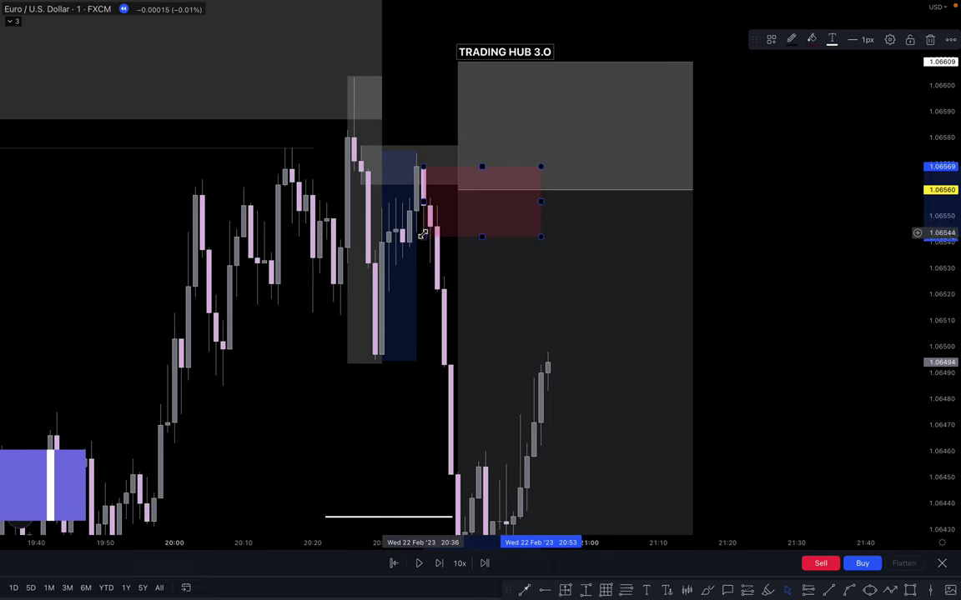
drag(422, 236, 428, 263)
click(425, 165)
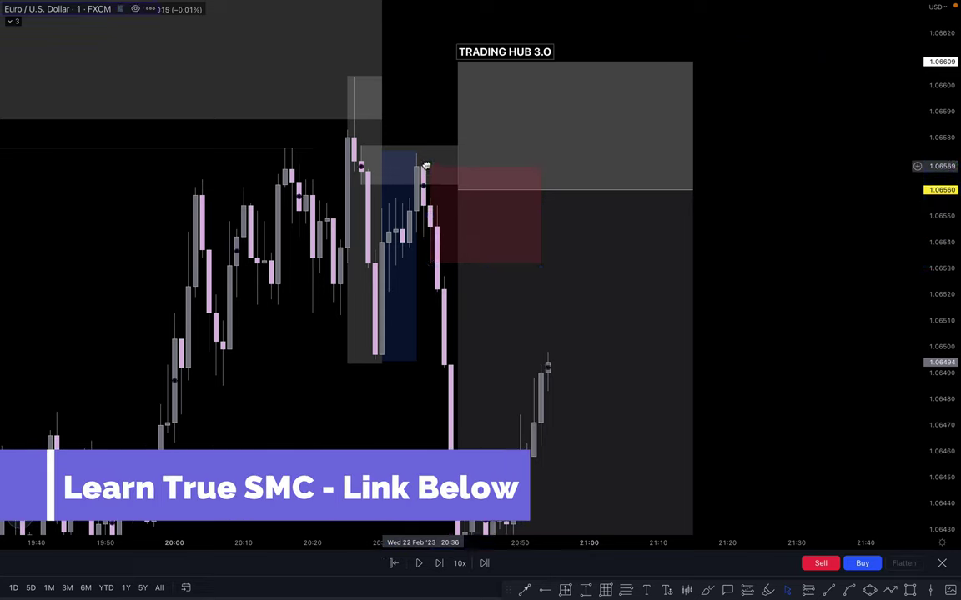
drag(428, 168, 429, 199)
click(489, 185)
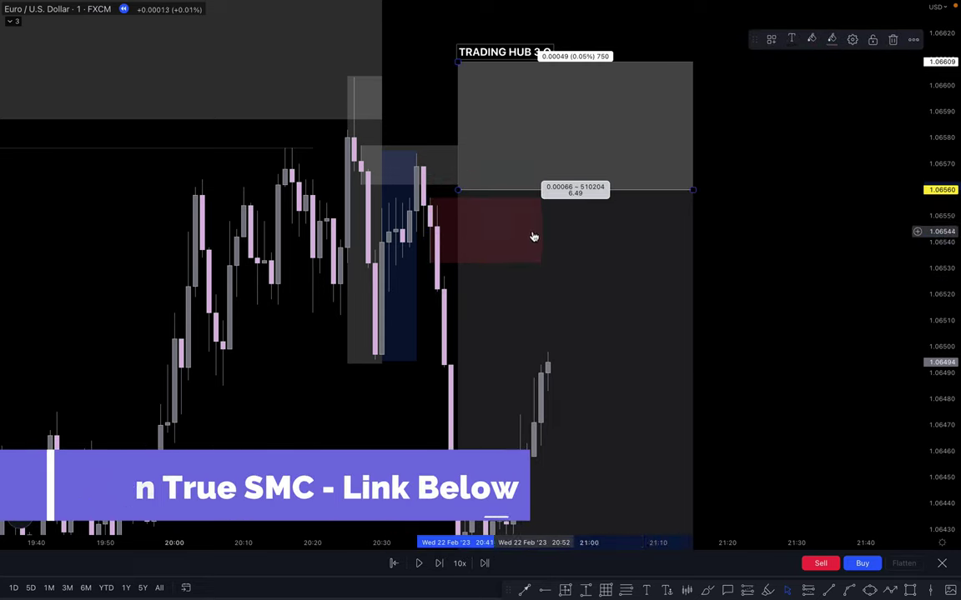
drag(541, 234, 682, 232)
click(690, 225)
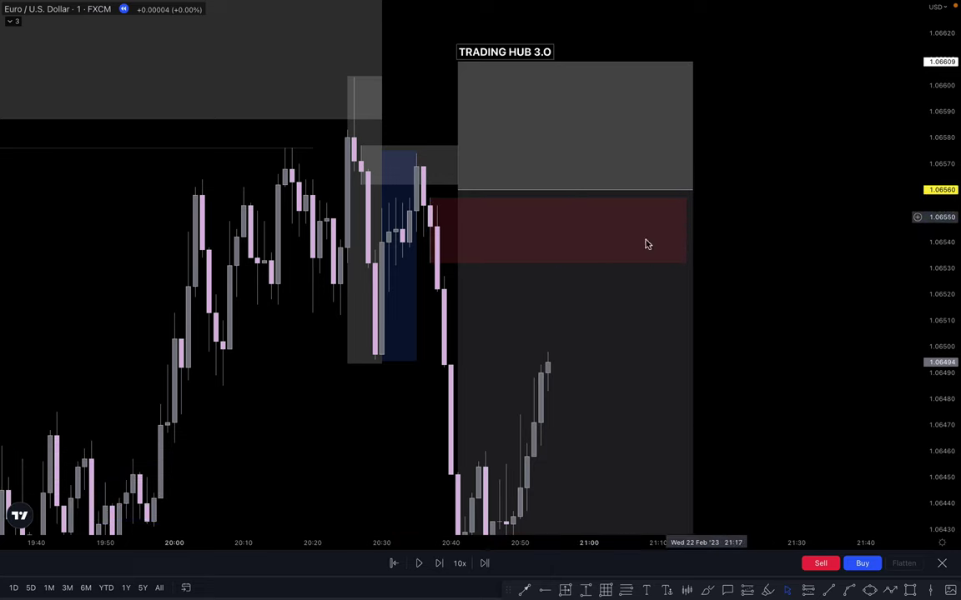
Draw short freehand lines at about 1.06557, 1.06532 and 1.06527 at the start of the red zone
click(706, 590)
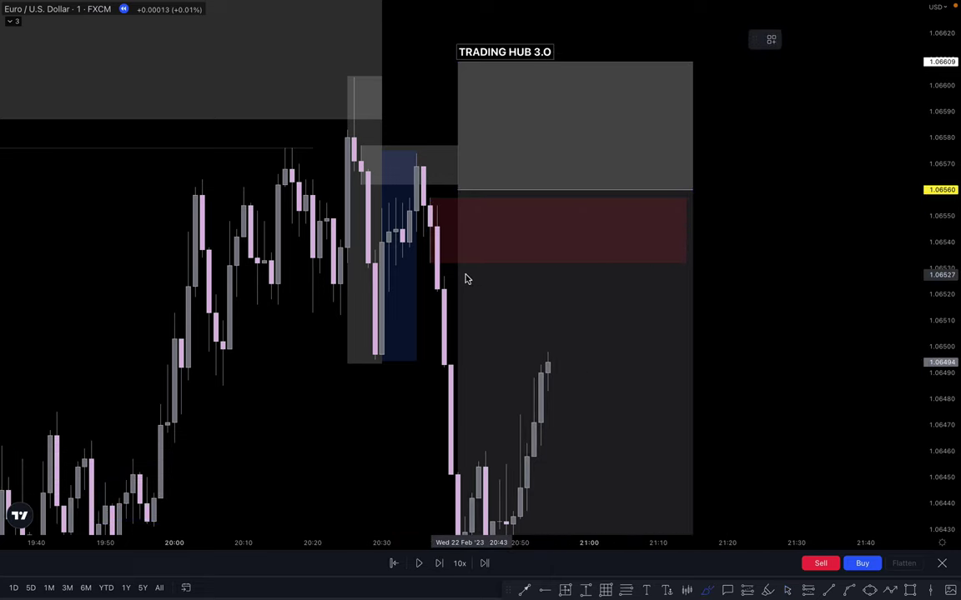
click(422, 264)
click(465, 275)
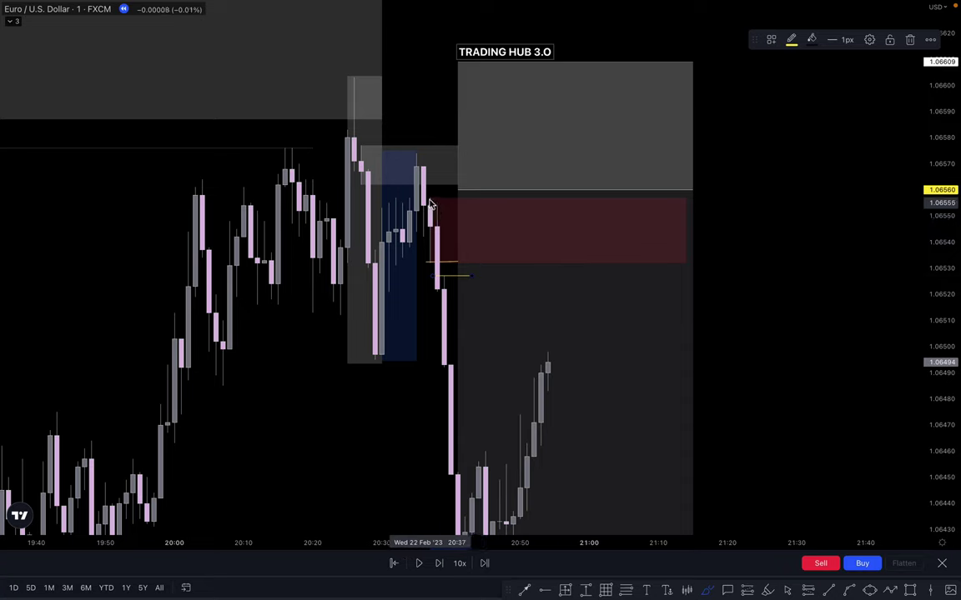
click(473, 200)
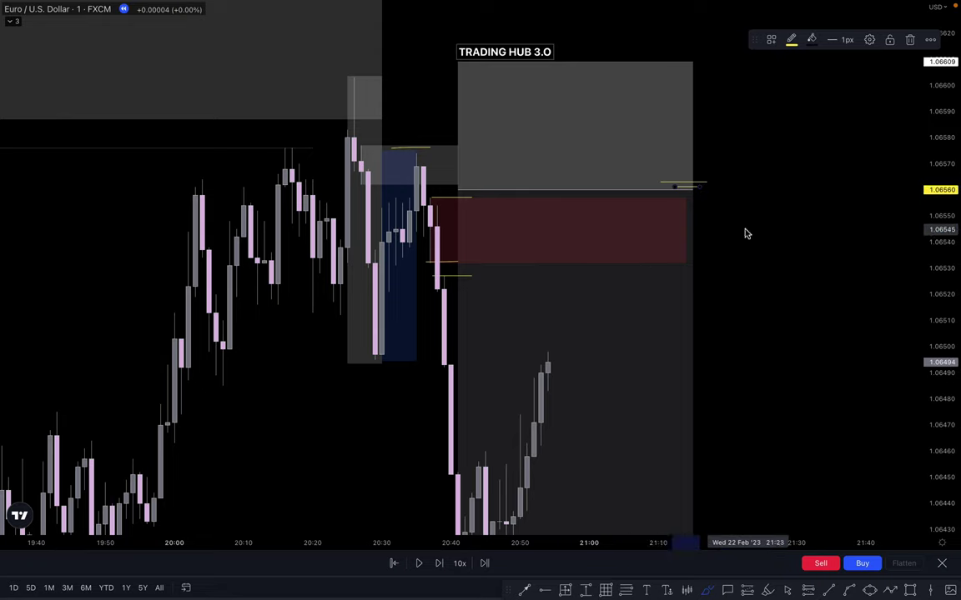
Sketch a freehand price path from the 20:54 candle into the red zone and back down, marking its swing low and reaction level
drag(557, 363, 638, 261)
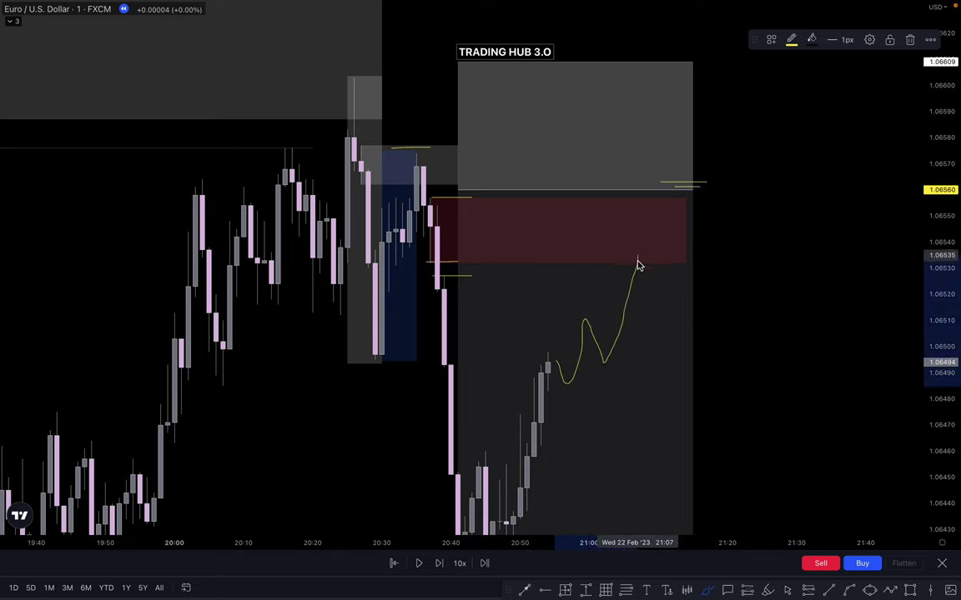
drag(658, 399, 659, 404)
drag(600, 361, 635, 361)
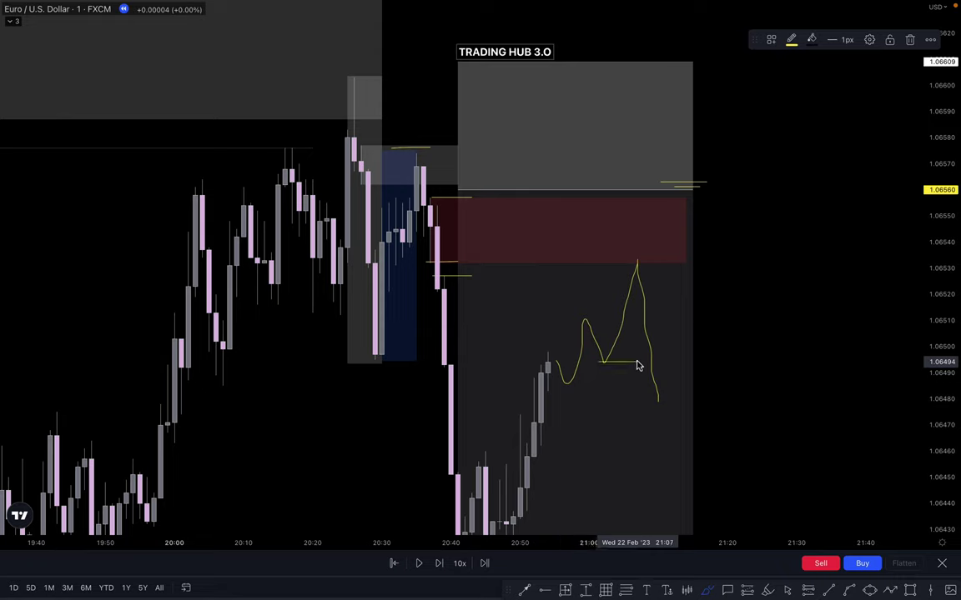
drag(664, 403, 673, 361)
drag(627, 254, 669, 258)
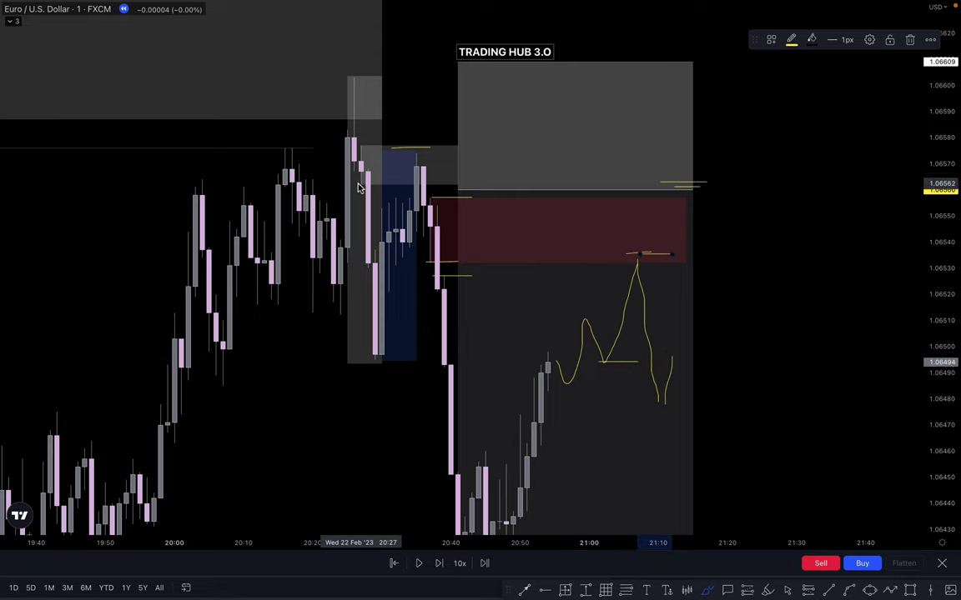
Mark the small grey zone around 20:27 to 20:35 with freehand lines, and delete these marks along with the projected price path
drag(363, 183, 414, 182)
drag(356, 152, 381, 153)
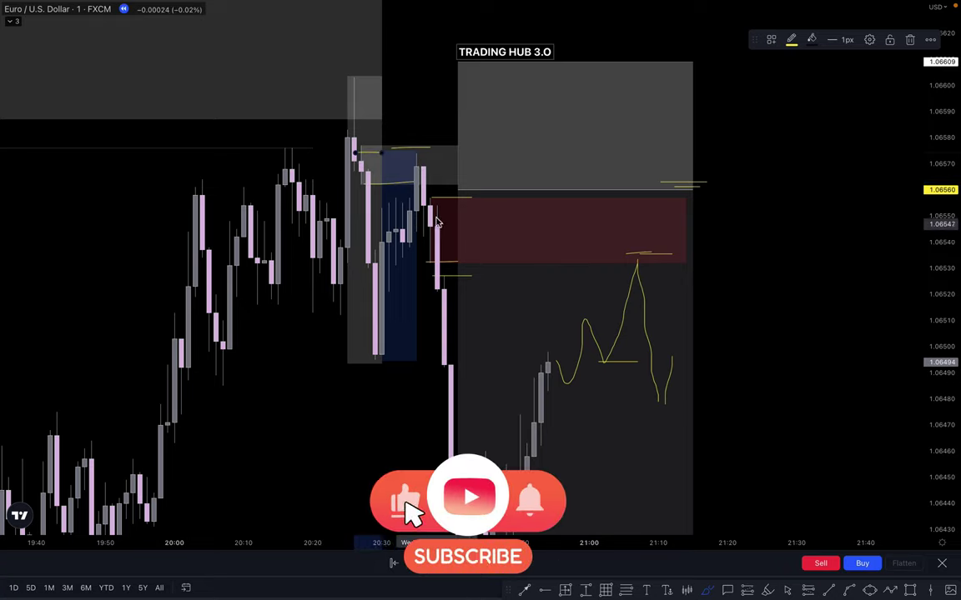
mouse_move(412, 158)
mouse_down()
mouse_move(443, 197)
mouse_move(443, 227)
mouse_up()
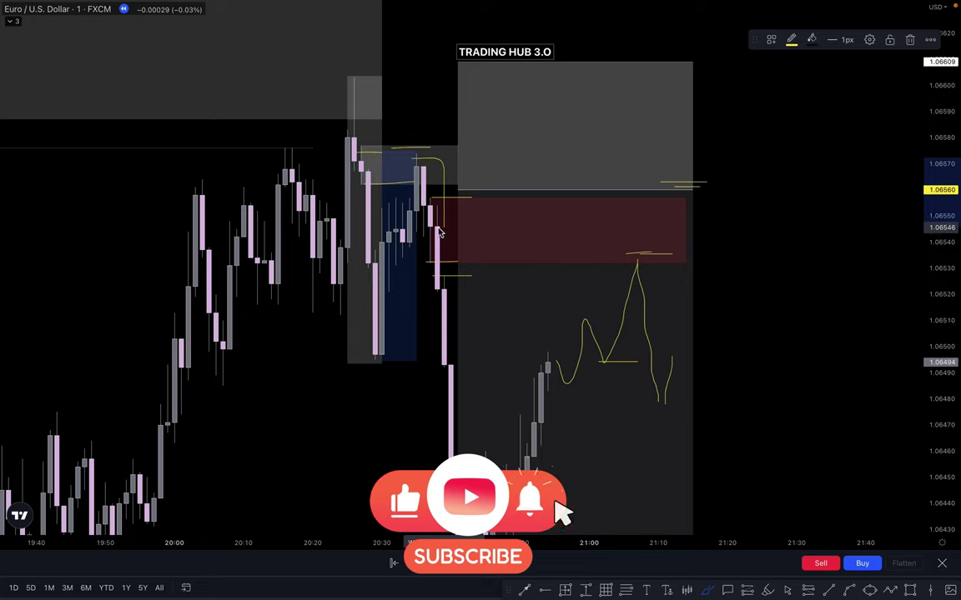
key(Delete)
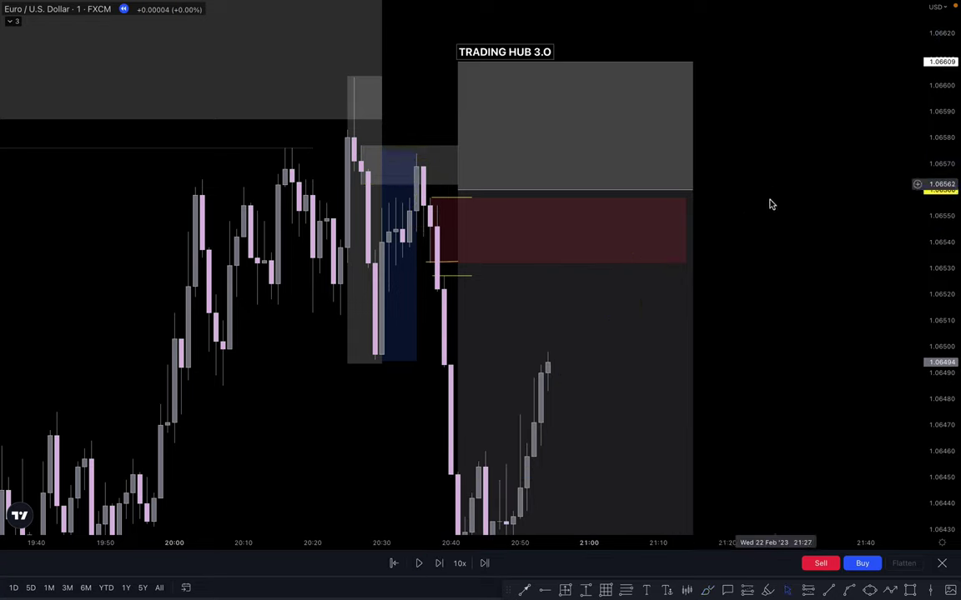
Advance the replay to the 20:58 candle and place a short position at 21:15 with entry 1.06532 and stop 1.06574
click(439, 563)
click(440, 563)
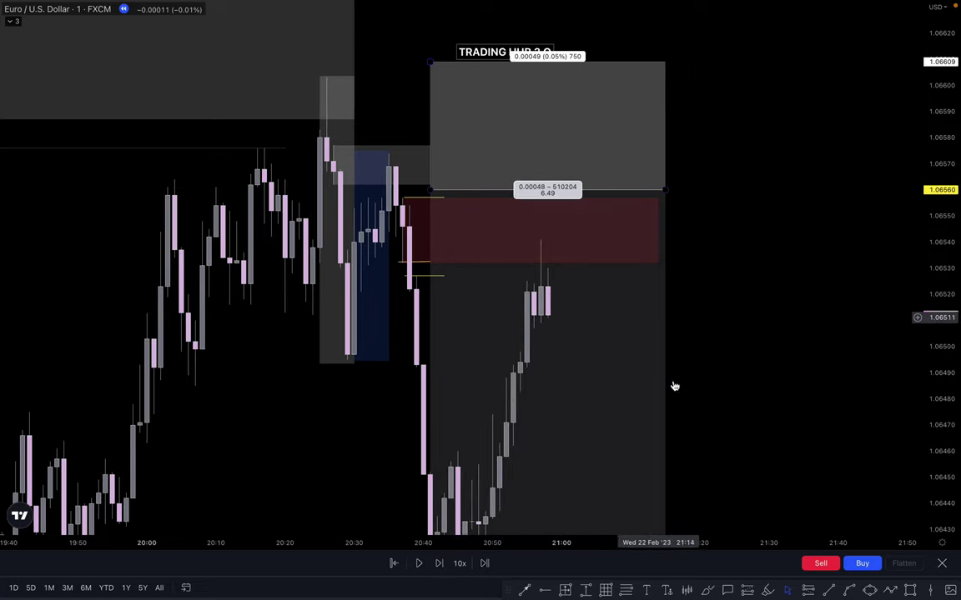
click(665, 263)
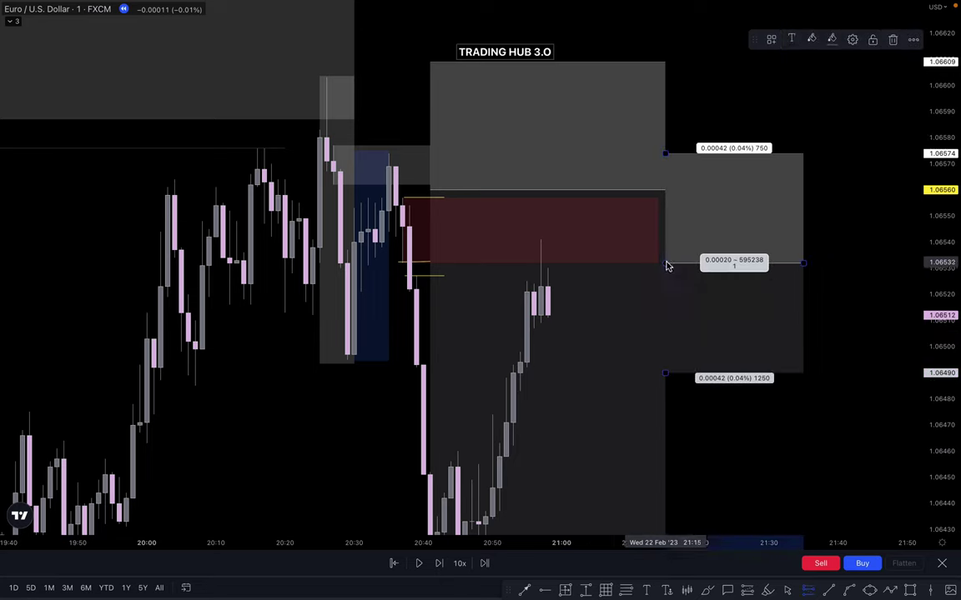
drag(667, 154, 391, 155)
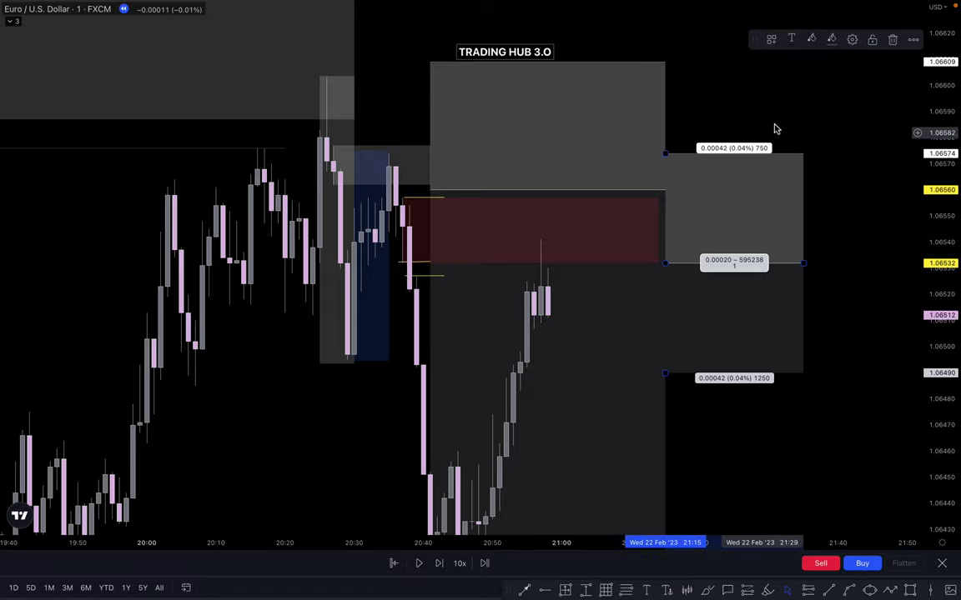
Extend the new short position's target down to the earlier position's target near 1.06242
scroll(766, 60, down, 3)
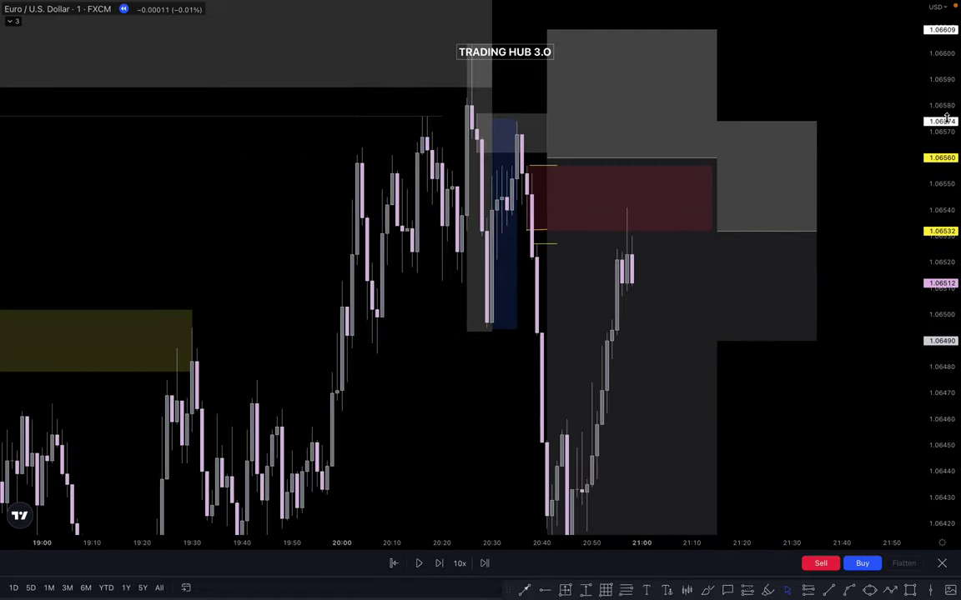
drag(946, 117, 942, 323)
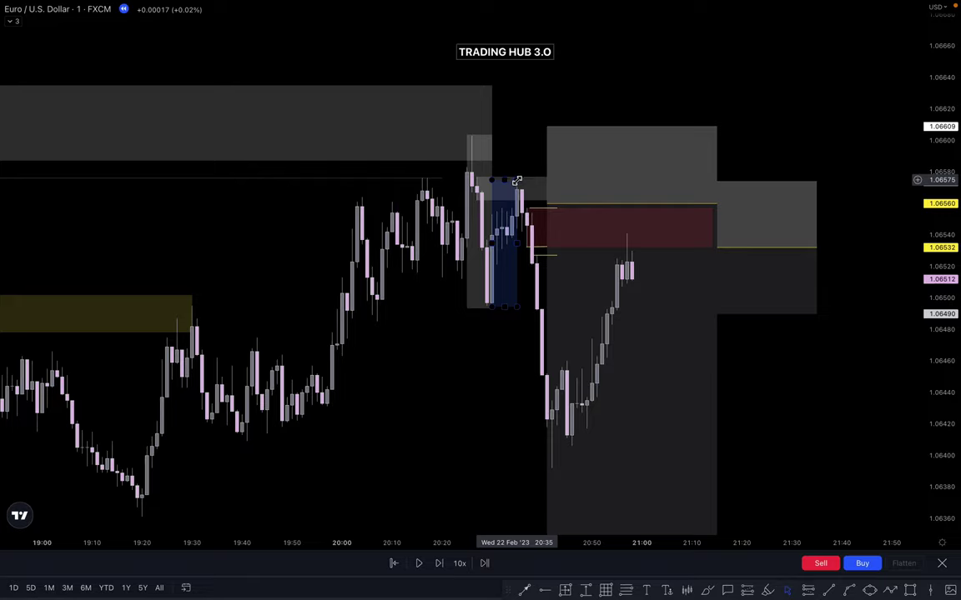
drag(748, 388, 613, 511)
drag(757, 247, 726, 81)
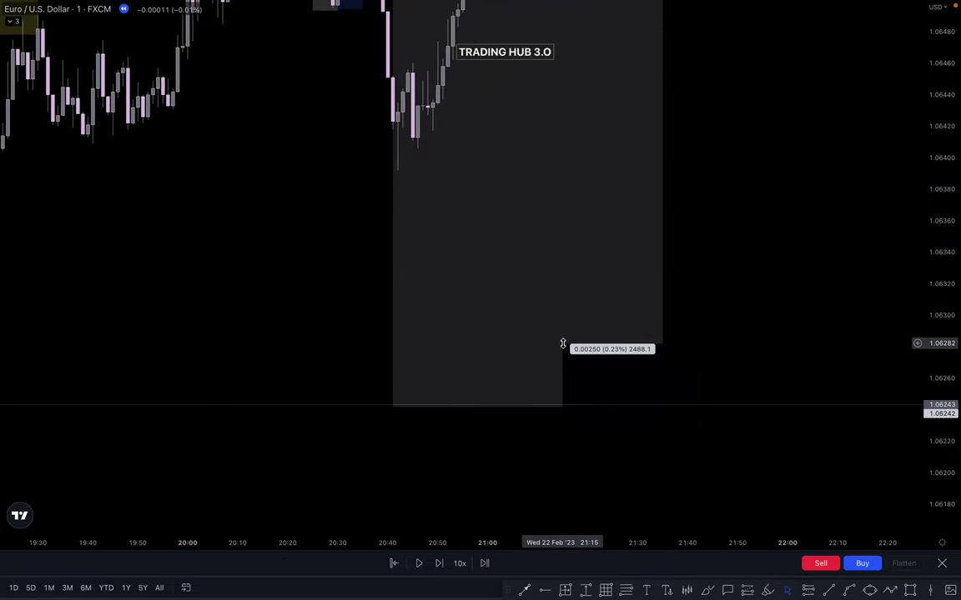
drag(562, 343, 563, 407)
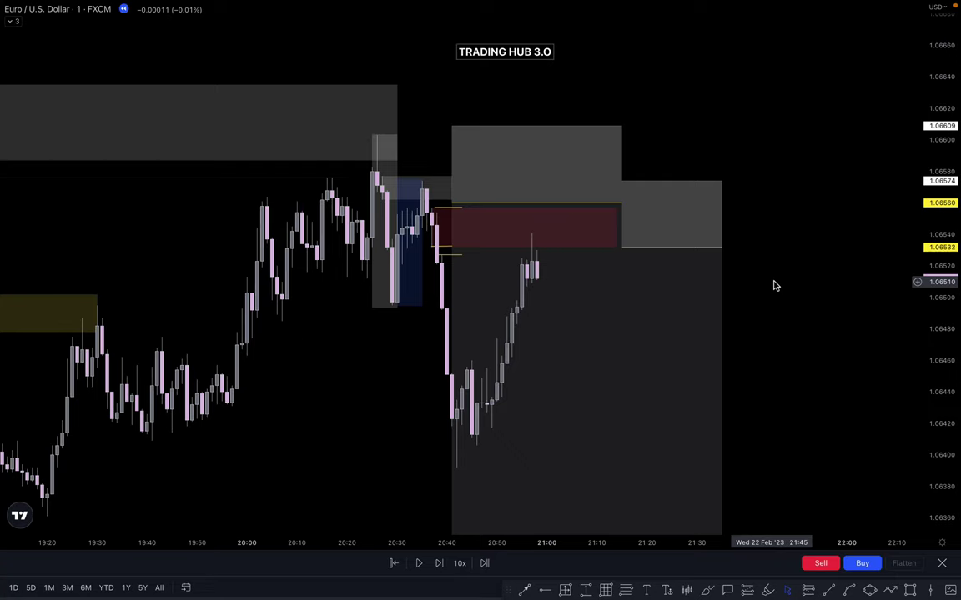
Shorten the earlier short position, entered at 1.06560, so that it ends at about 21:02
click(594, 260)
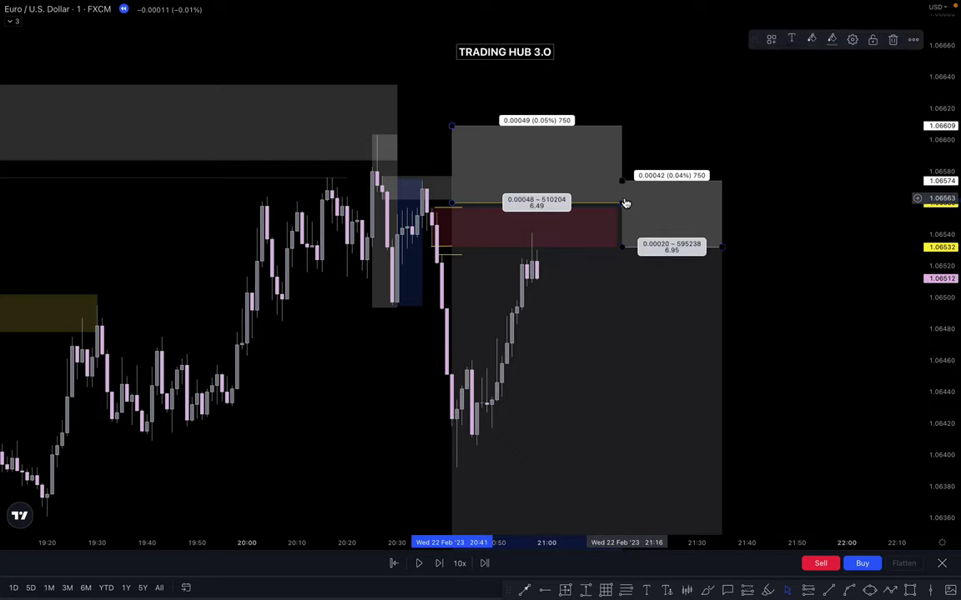
drag(625, 204, 557, 203)
click(617, 337)
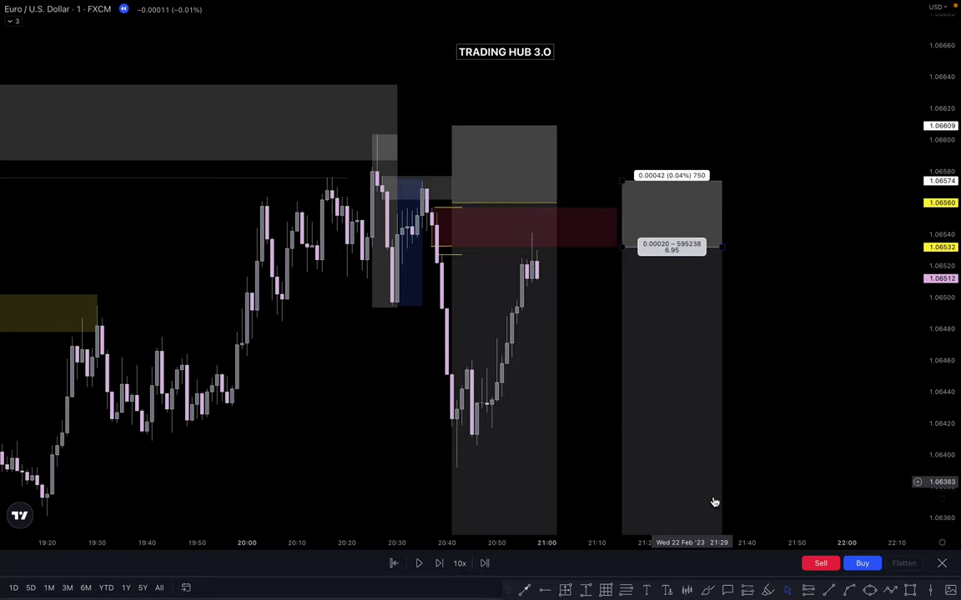
Draw freehand lines at about 1.06540, 1.06527 and 1.06510 around the 20:56 to 20:58 candles
drag(518, 256, 553, 236)
drag(529, 283, 553, 281)
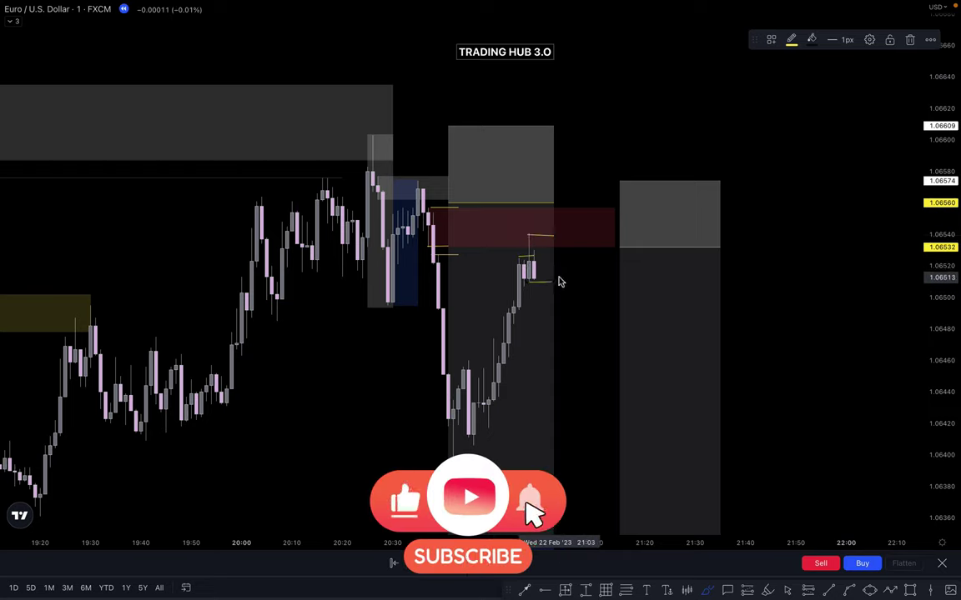
key(Escape)
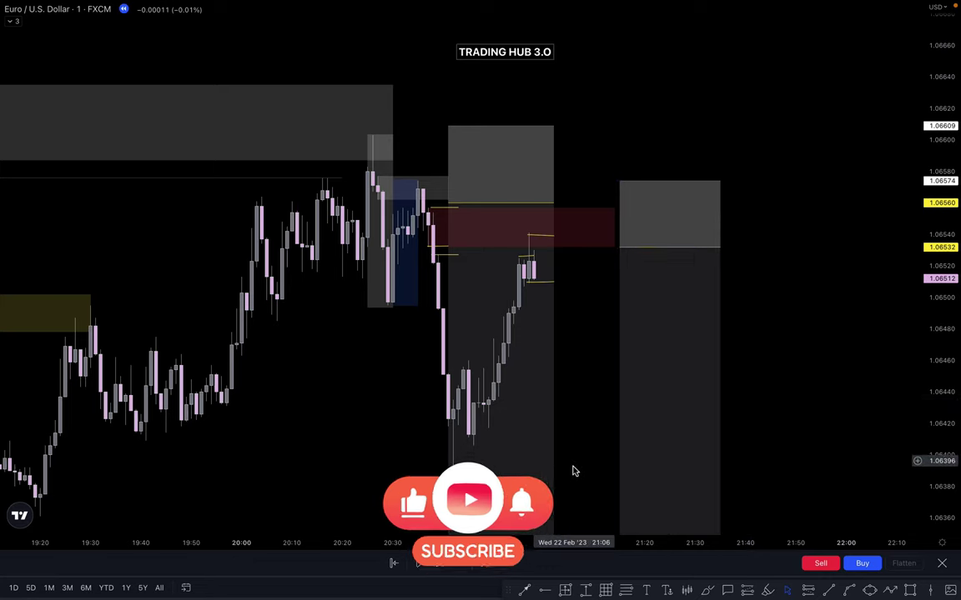
Place a third short position at 21:04 with entry 1.06509 and stop 1.06558, extending its target to the other positions' target level
click(807, 590)
click(564, 283)
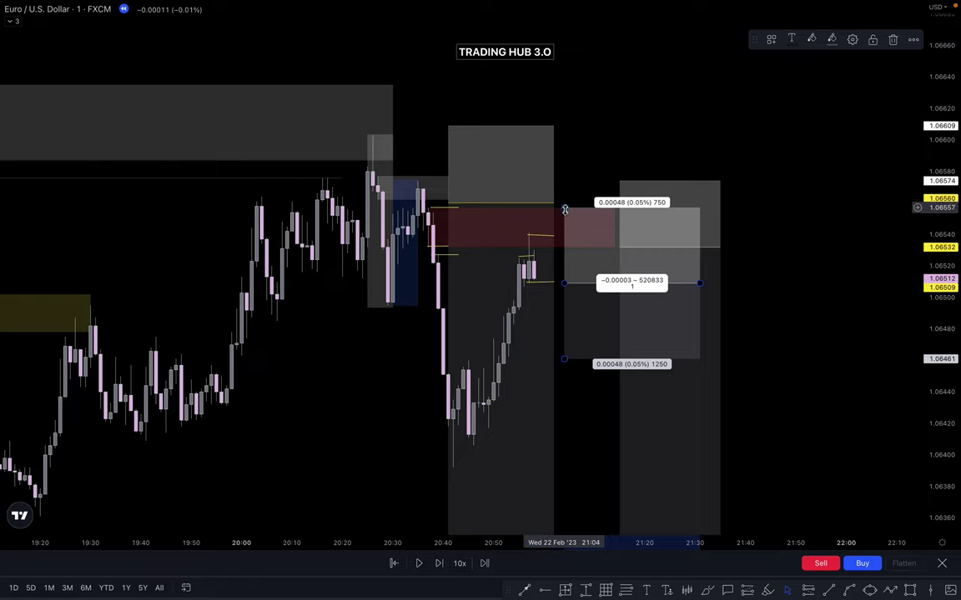
drag(562, 208, 561, 210)
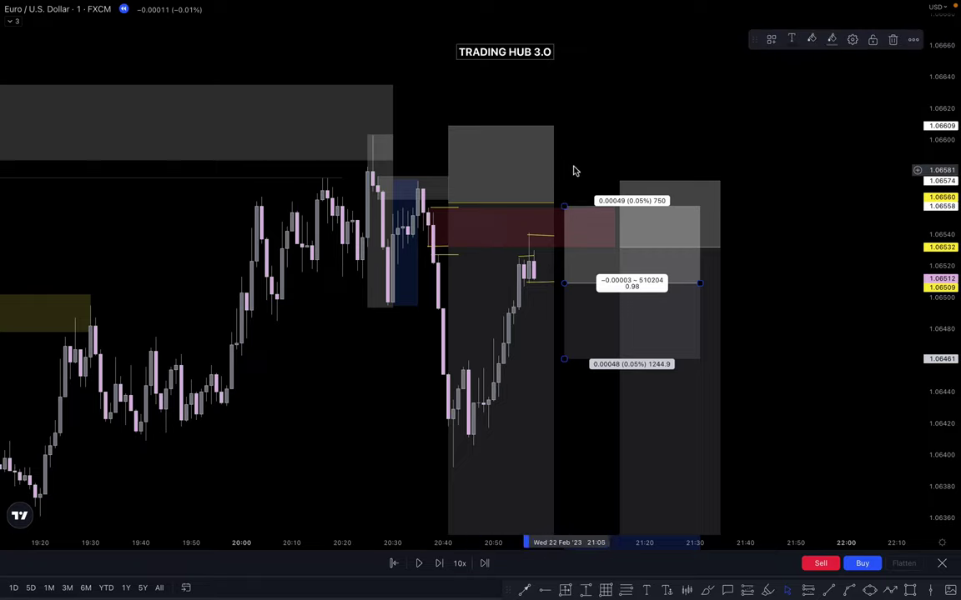
drag(566, 368, 584, 311)
drag(535, 339, 541, 451)
drag(381, 349, 386, 476)
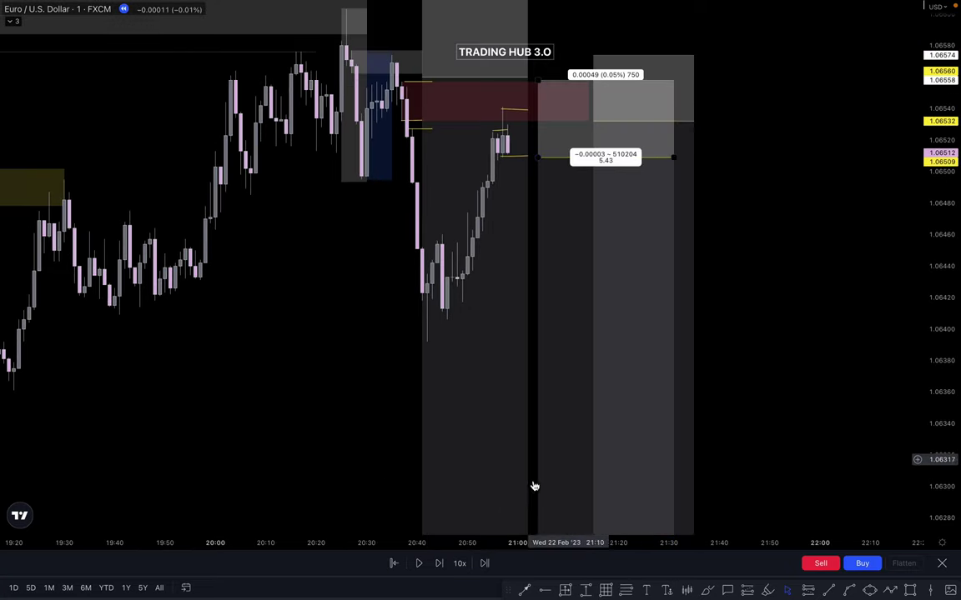
Advance the replay to the 20:59 candle, sketch a retracement to 1.06509 with a drop after it, and underline the 20:42 low
click(437, 565)
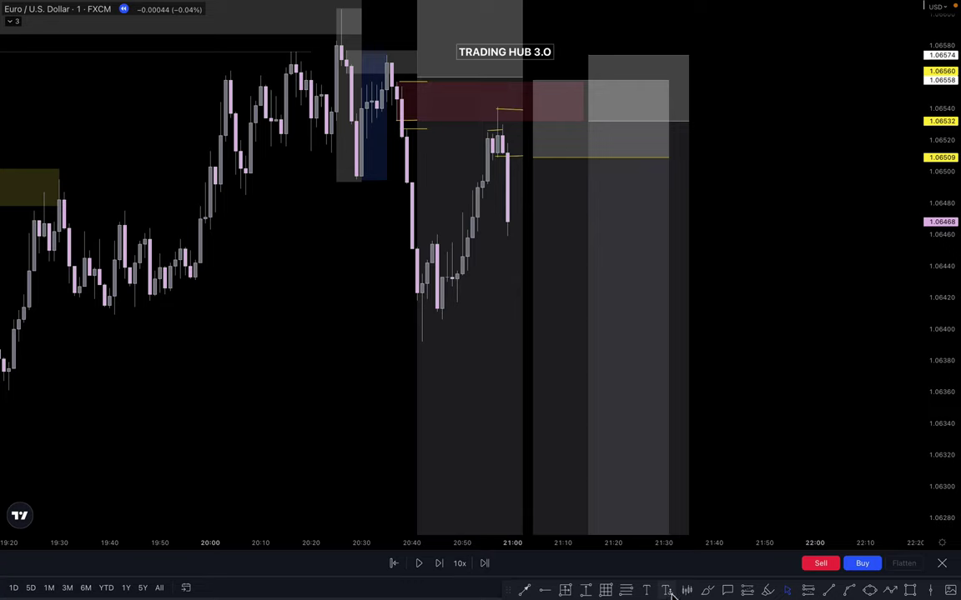
mouse_move(515, 222)
mouse_down()
mouse_move(540, 163)
mouse_move(563, 326)
mouse_up()
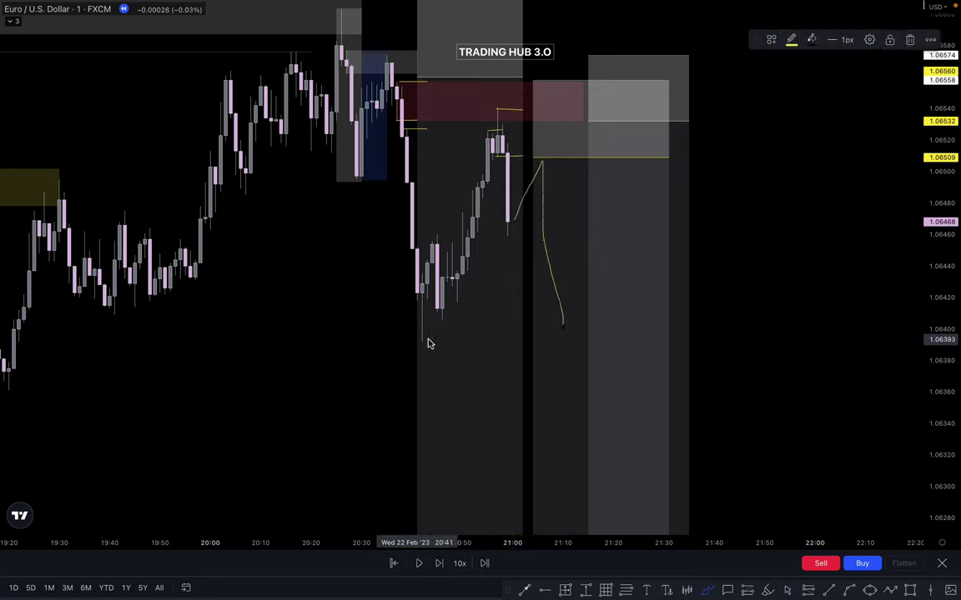
drag(422, 339, 573, 338)
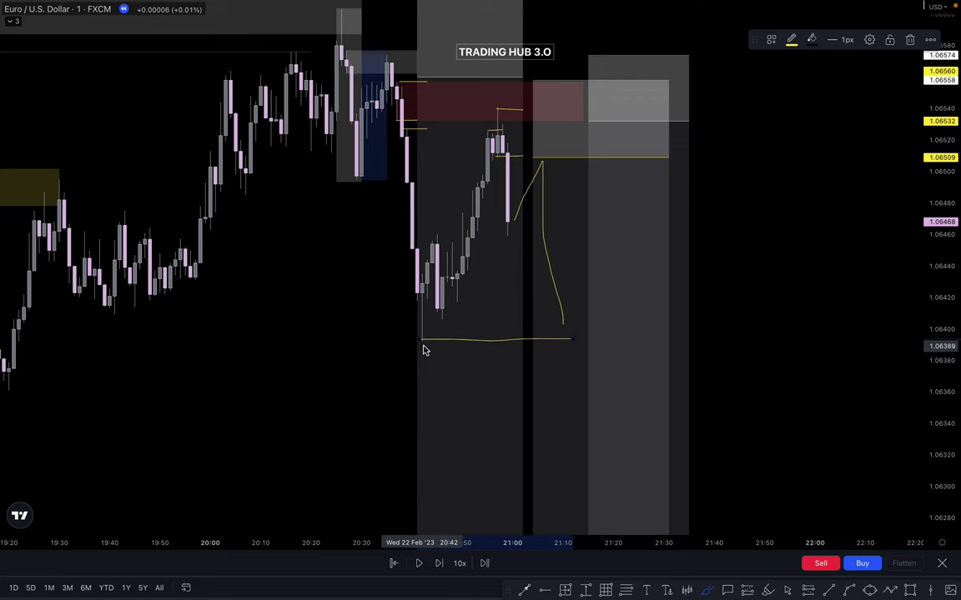
Clear the retracement sketch and low line, and advance the replay candle by candle to 21:08
drag(317, 280, 359, 331)
click(439, 564)
click(440, 564)
click(439, 563)
click(440, 563)
click(439, 564)
click(439, 564)
click(439, 564)
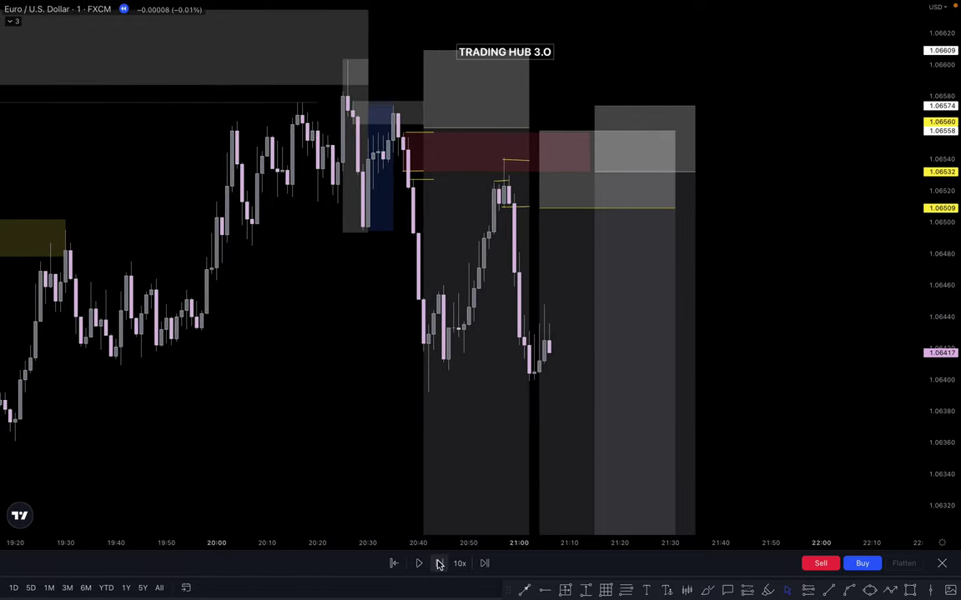
click(439, 564)
click(439, 565)
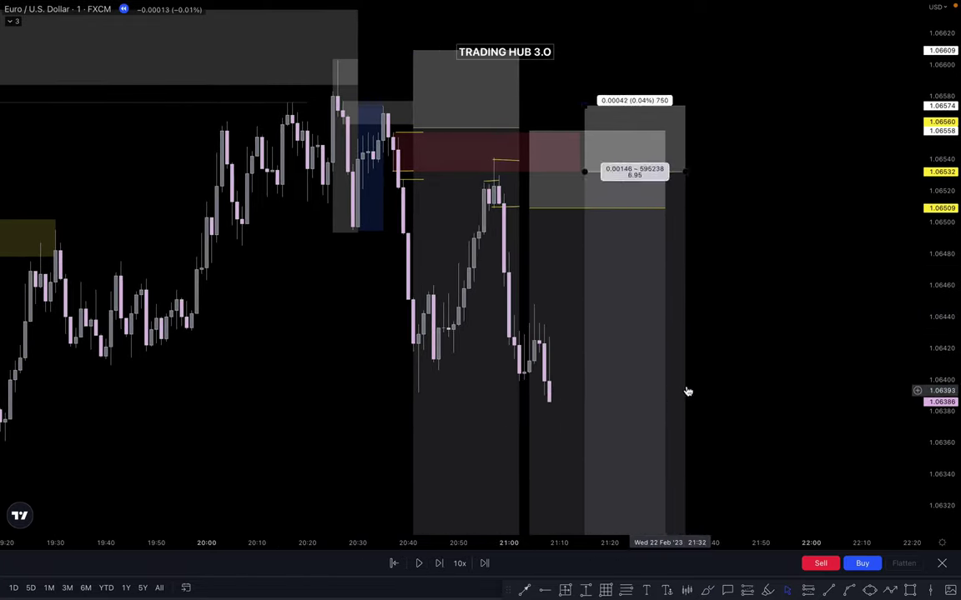
Draw freehand lines at about 1.06392 from the 20:42 low and at 1.06440, 1.06445 and 1.06413 around the 21:01 to 21:08 candles
click(419, 392)
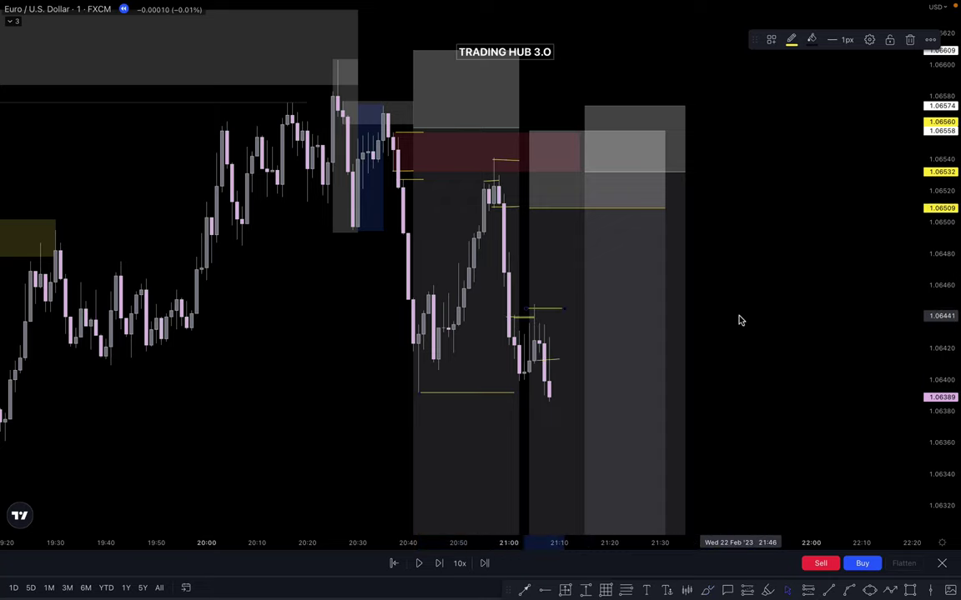
drag(709, 359, 699, 296)
Place a short position at 21:09 with entry 1.06410 and stop 1.06449, extending its target to the other positions' target level
click(747, 590)
click(545, 302)
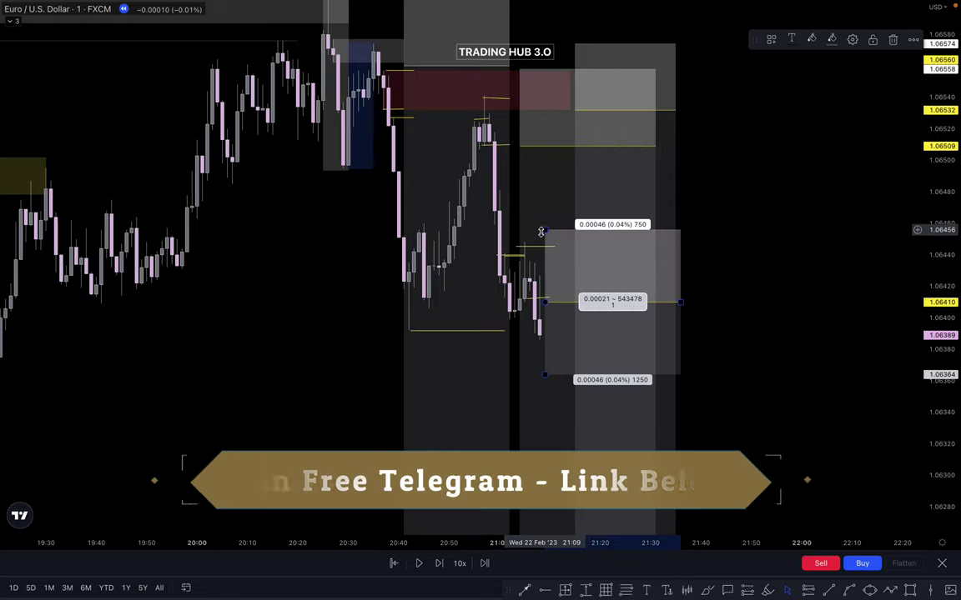
drag(546, 230, 546, 241)
drag(767, 182, 776, 118)
drag(562, 308, 563, 497)
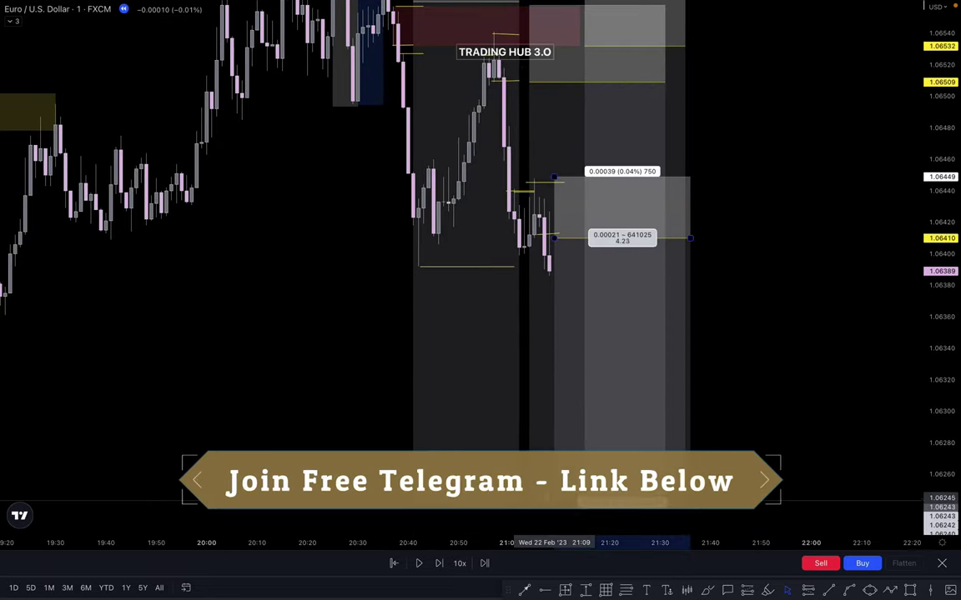
Advance the replay from 21:08 to about 21:52, past the short positions' shared target level
drag(219, 361, 241, 406)
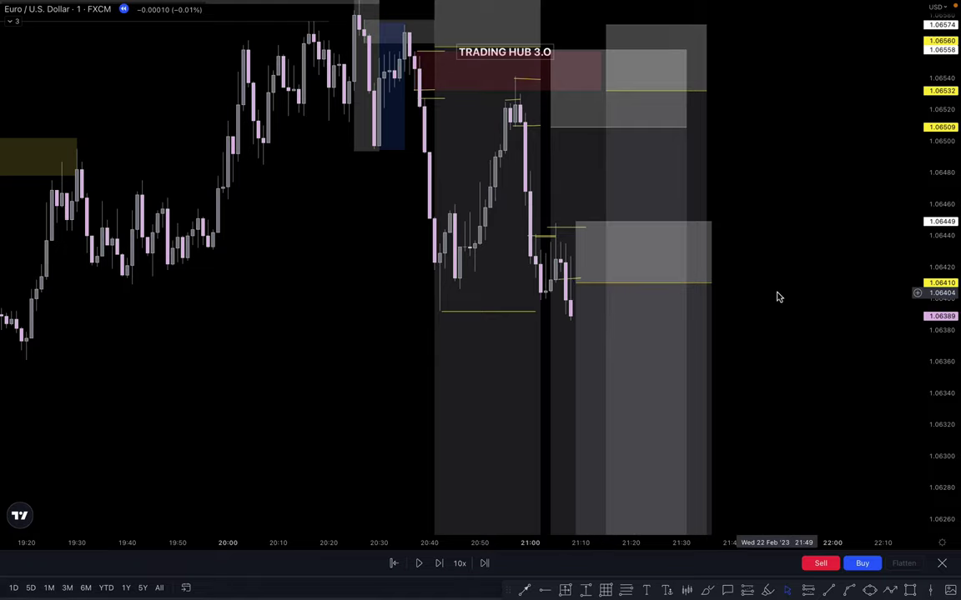
scroll(776, 296, down, 3)
drag(917, 184, 946, 234)
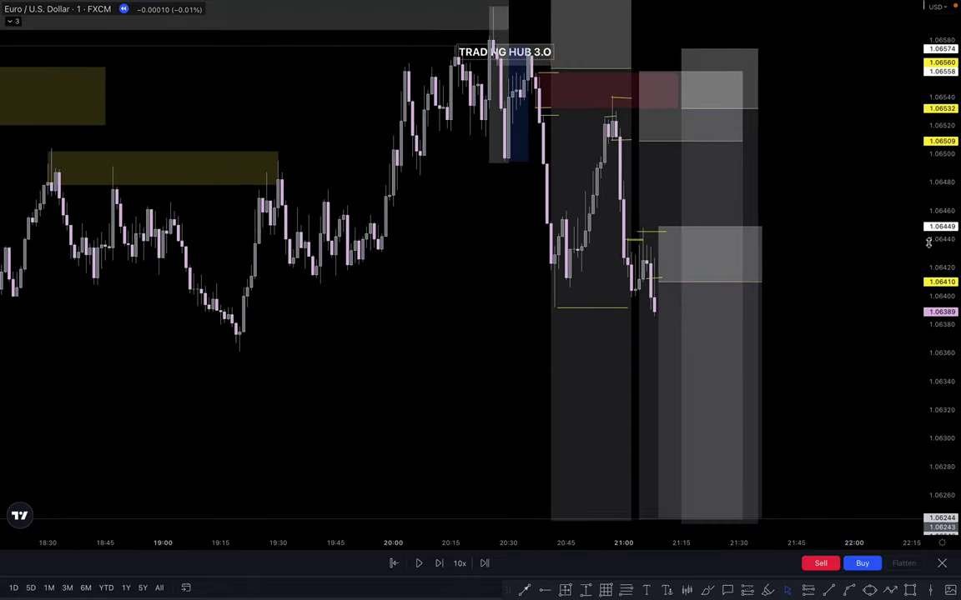
scroll(244, 435, right, 5)
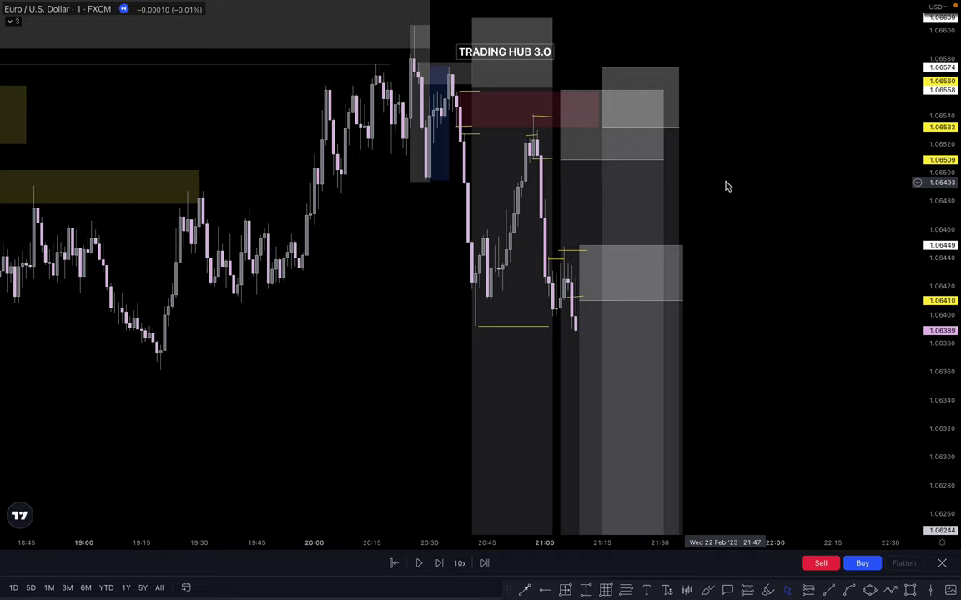
drag(737, 214, 770, 201)
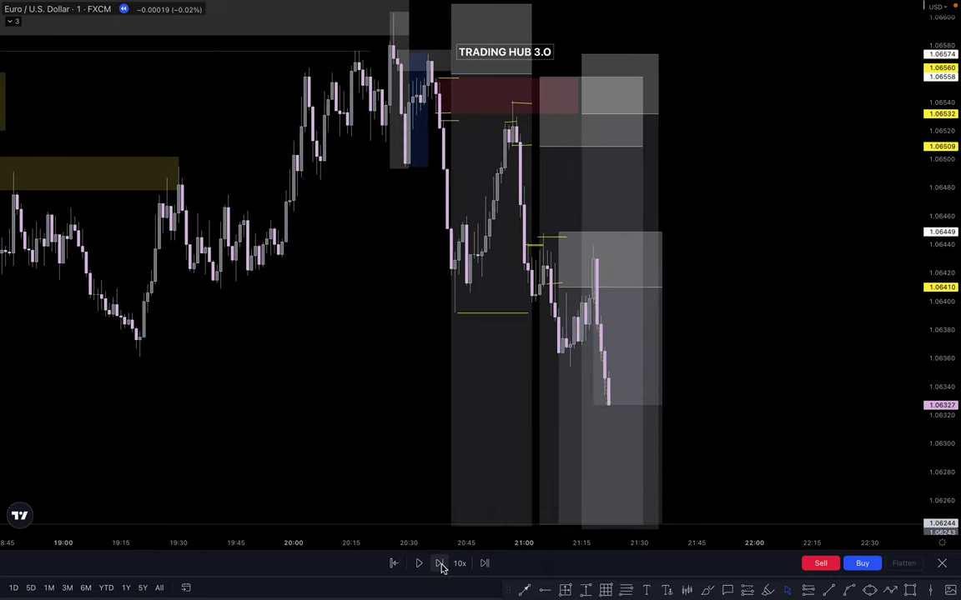
click(441, 566)
click(442, 567)
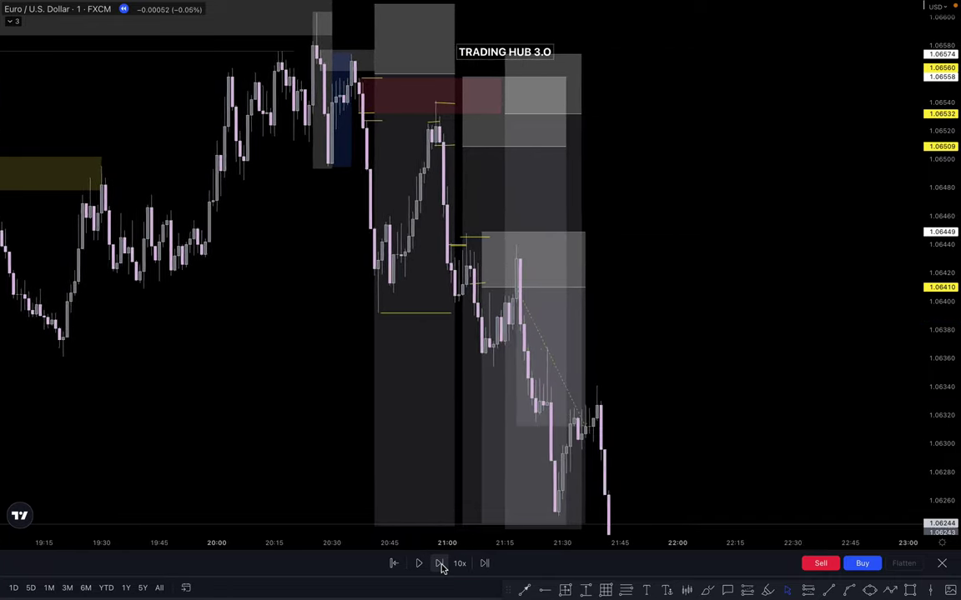
click(441, 567)
drag(751, 296, 814, 174)
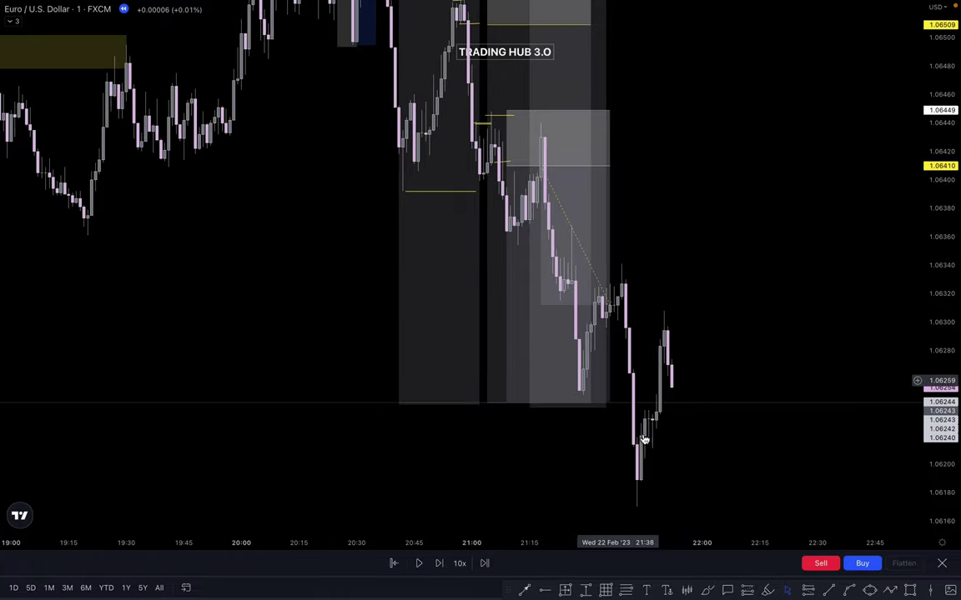
drag(736, 230, 806, 390)
scroll(805, 389, up, 2)
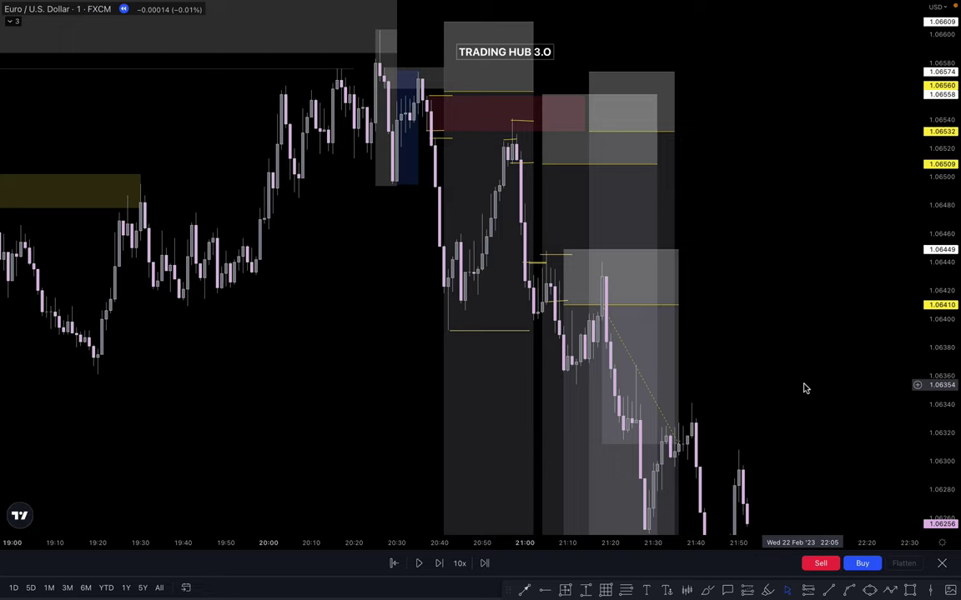
Exit chart replay mode and switch the chart to the 5-minute interval
click(943, 566)
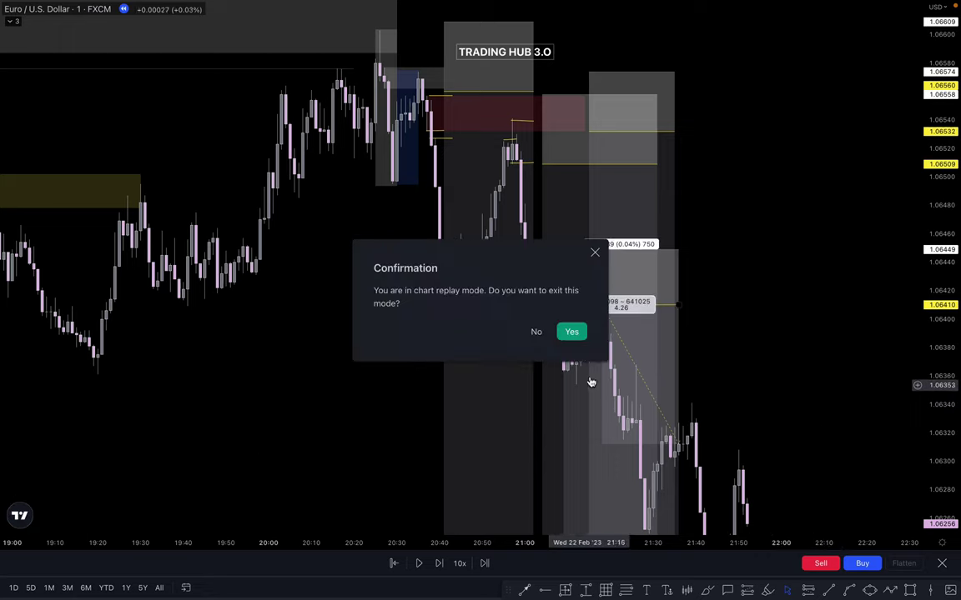
click(570, 330)
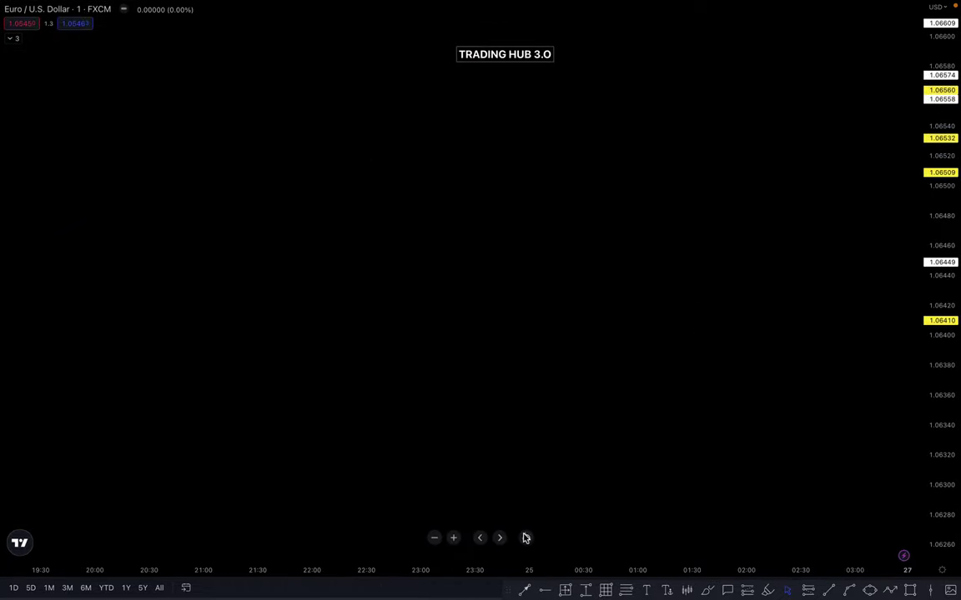
scroll(626, 390, down, 5)
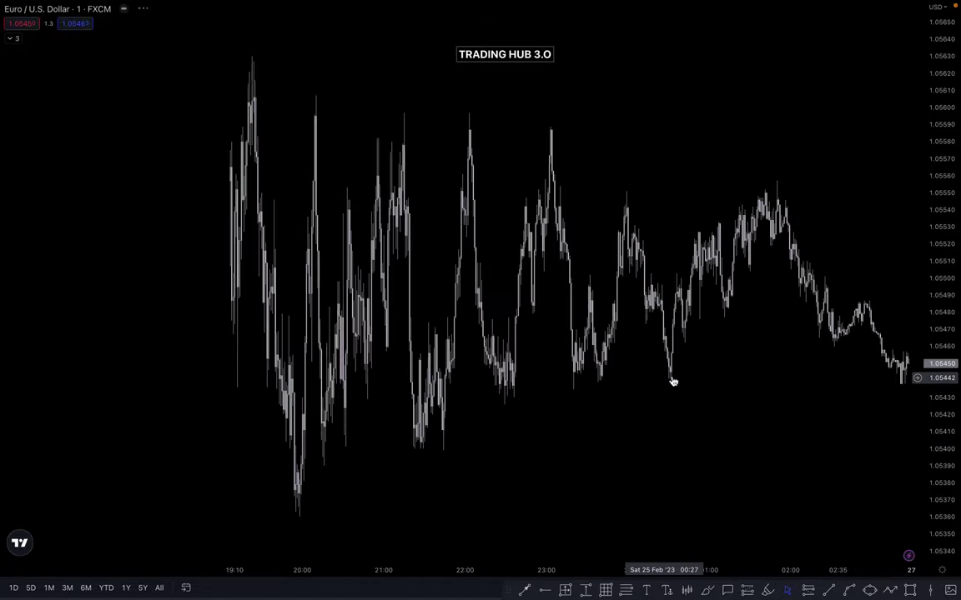
drag(382, 237, 418, 231)
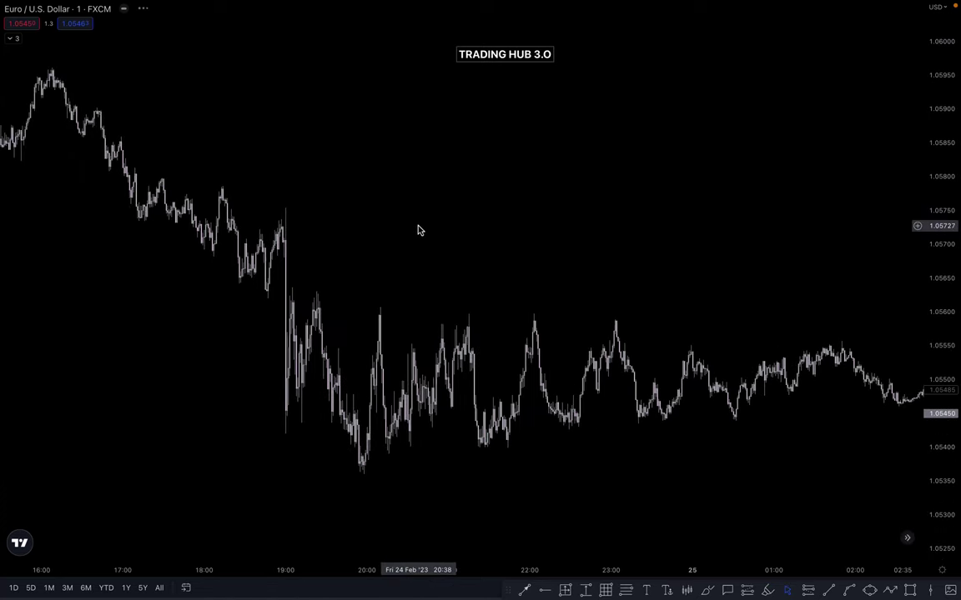
text(5)
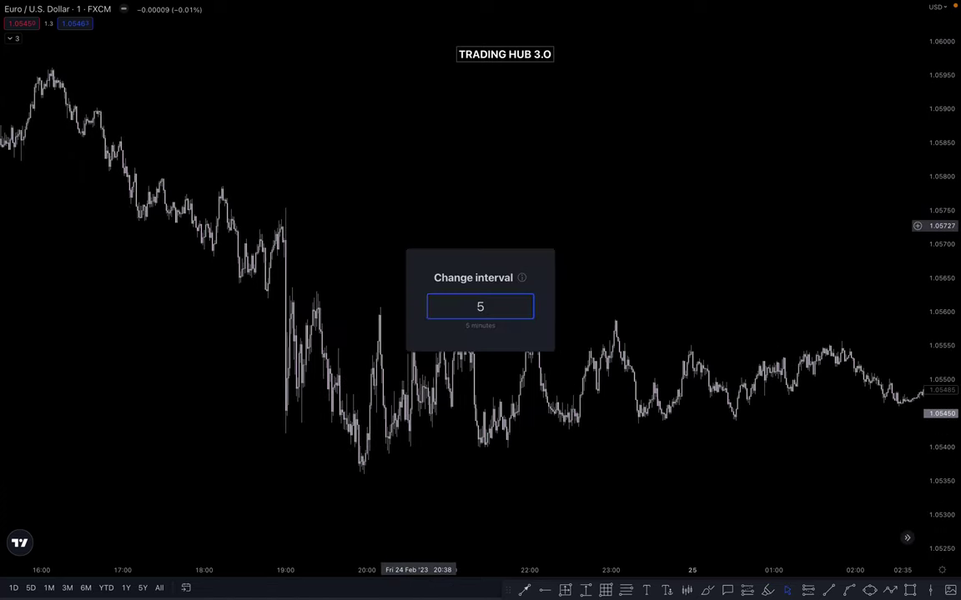
key(Return)
scroll(569, 381, up, 3)
scroll(410, 386, down, 5)
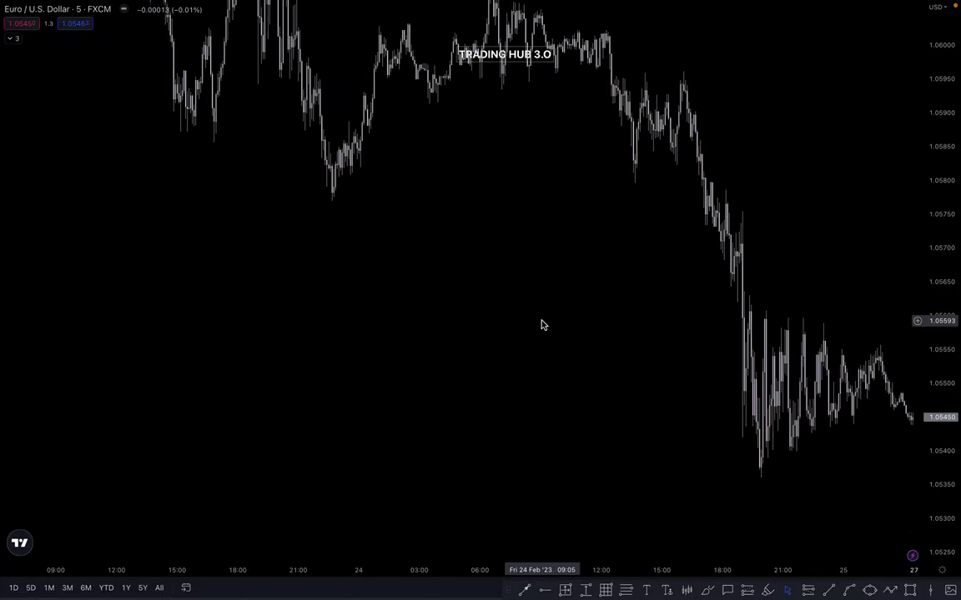
Widen the short position with entry 1.06532 to about 02:30 on 23 February and lower its target to 1.05940
drag(542, 326, 486, 390)
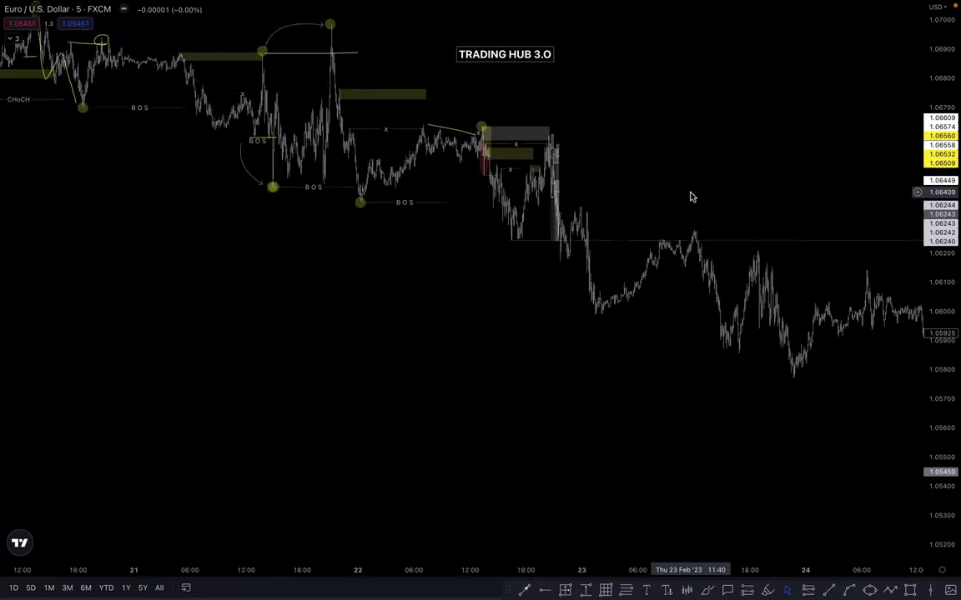
scroll(734, 195, up, 5)
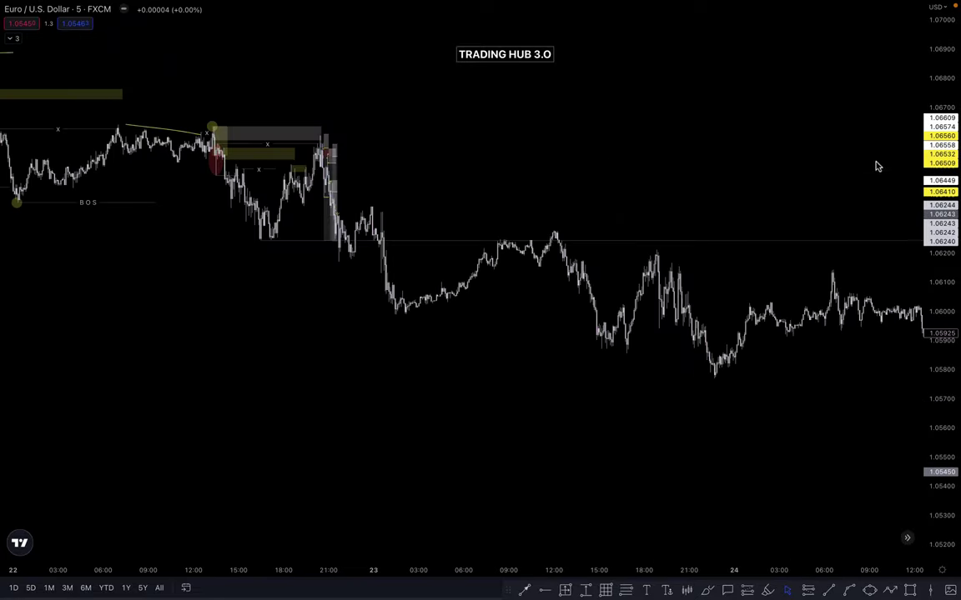
scroll(583, 213, up, 3)
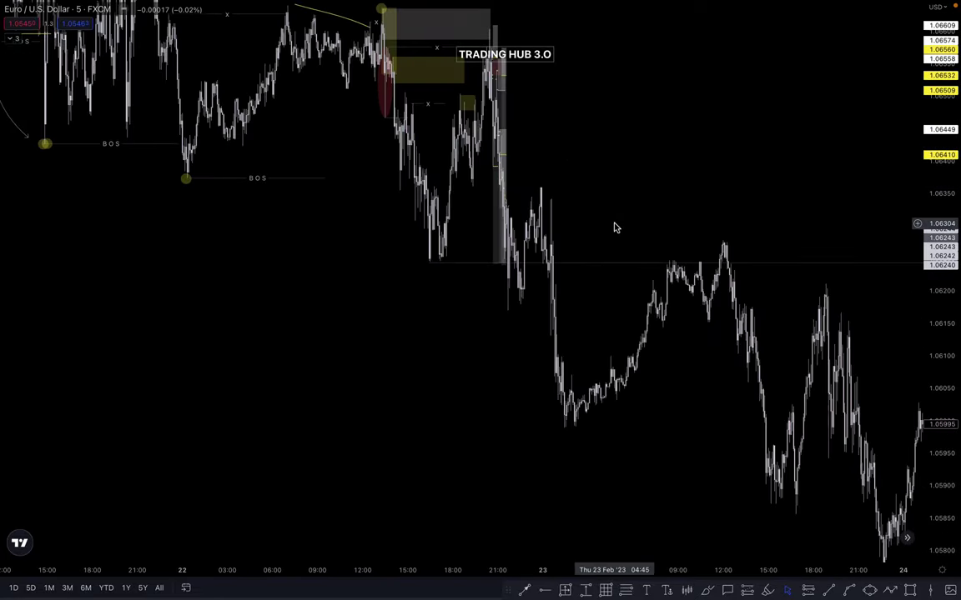
scroll(369, 89, up, 5)
drag(275, 105, 817, 180)
scroll(817, 180, up, 2)
click(808, 591)
click(509, 150)
drag(508, 178, 500, 534)
drag(425, 470, 215, 239)
drag(659, 571, 807, 572)
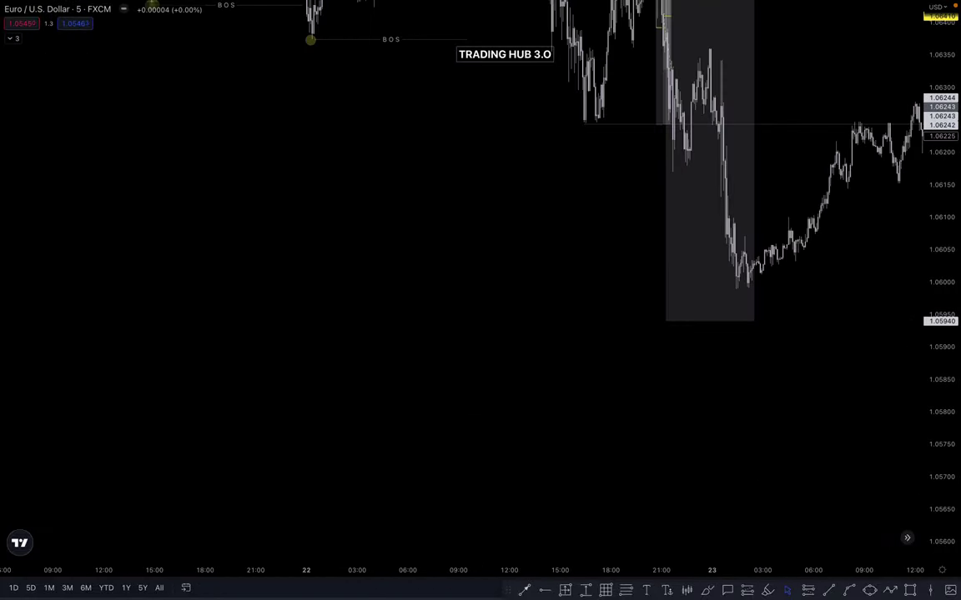
drag(937, 290, 938, 434)
drag(691, 400, 279, 398)
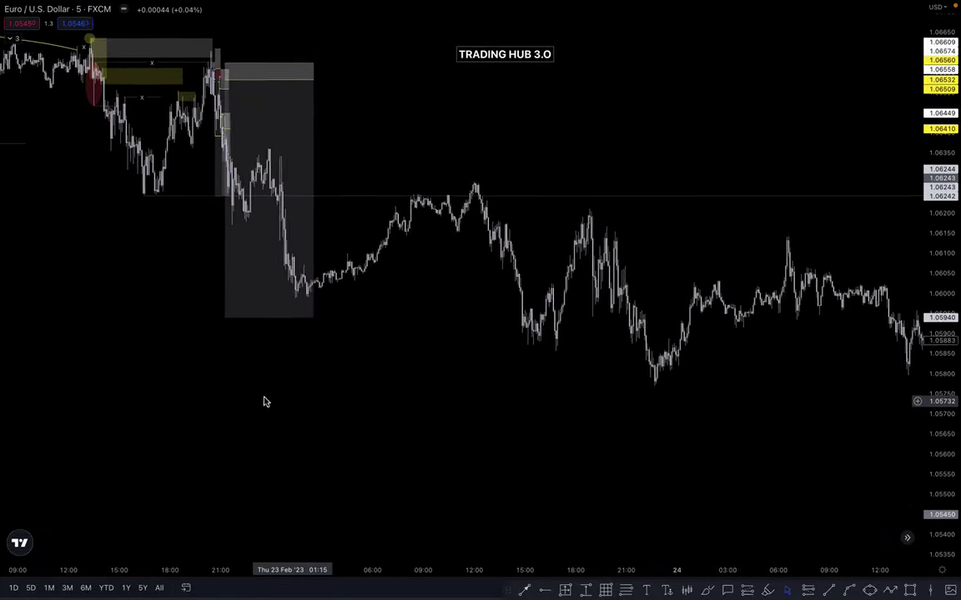
Lower the widened short position's target to 1.05621 and draw freehand lines along the 1.06243 level beside the old targets
drag(208, 314, 717, 449)
click(717, 448)
drag(321, 323, 389, 400)
click(707, 591)
drag(262, 270, 326, 270)
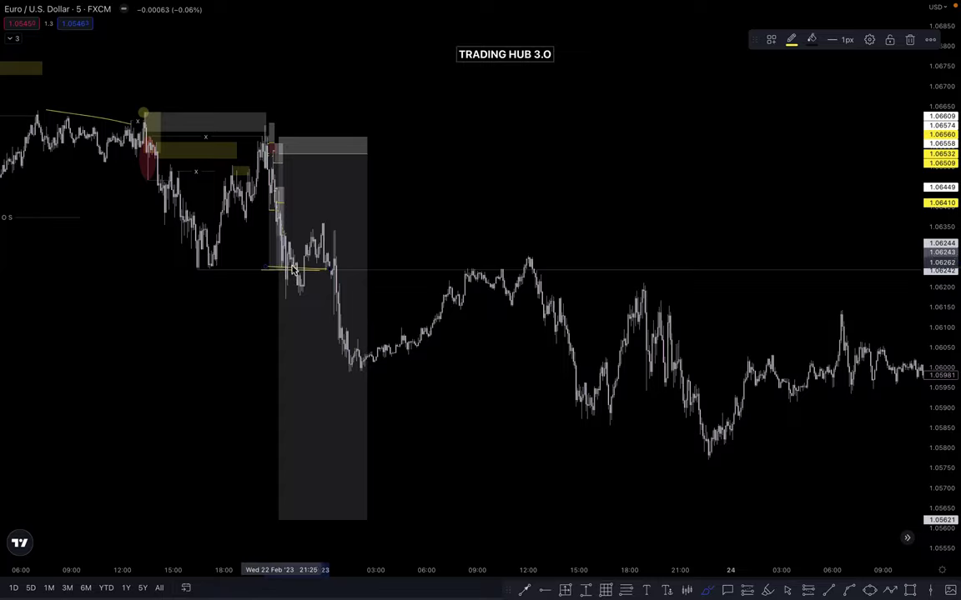
Extend the widened short position's target down to the 24 February low at 1.05363
click(656, 154)
drag(656, 154, 845, 123)
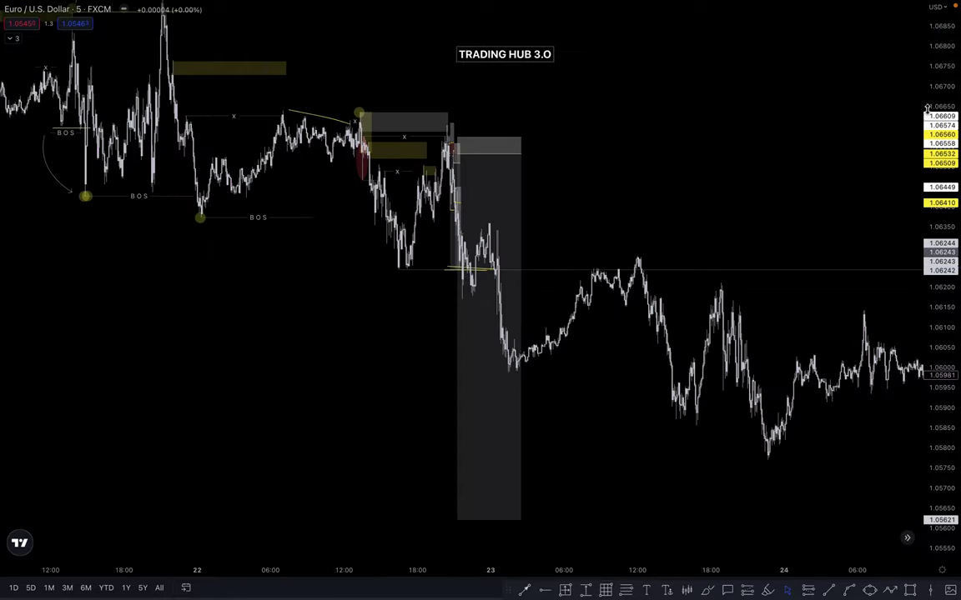
drag(667, 342, 354, 330)
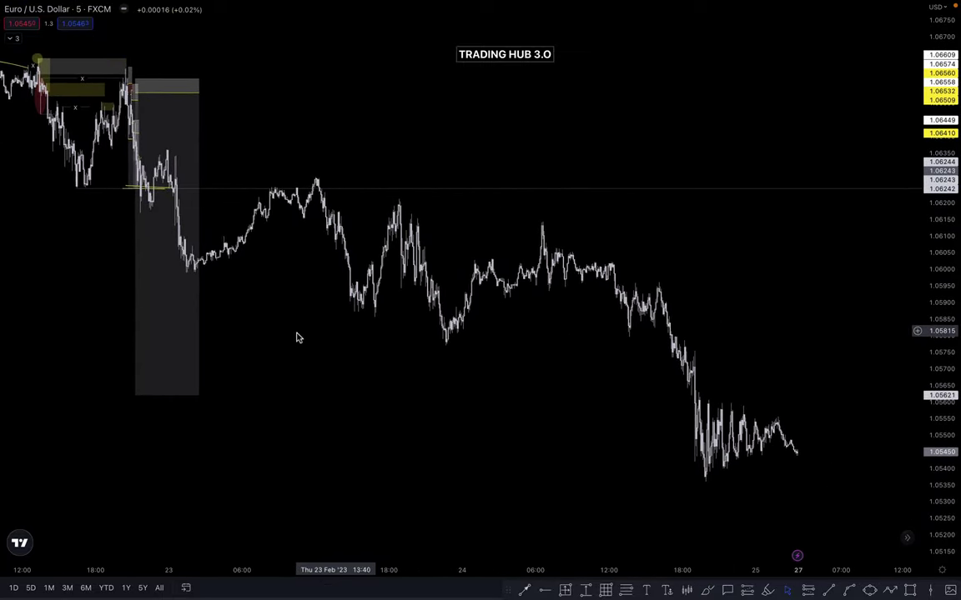
mouse_move(143, 400)
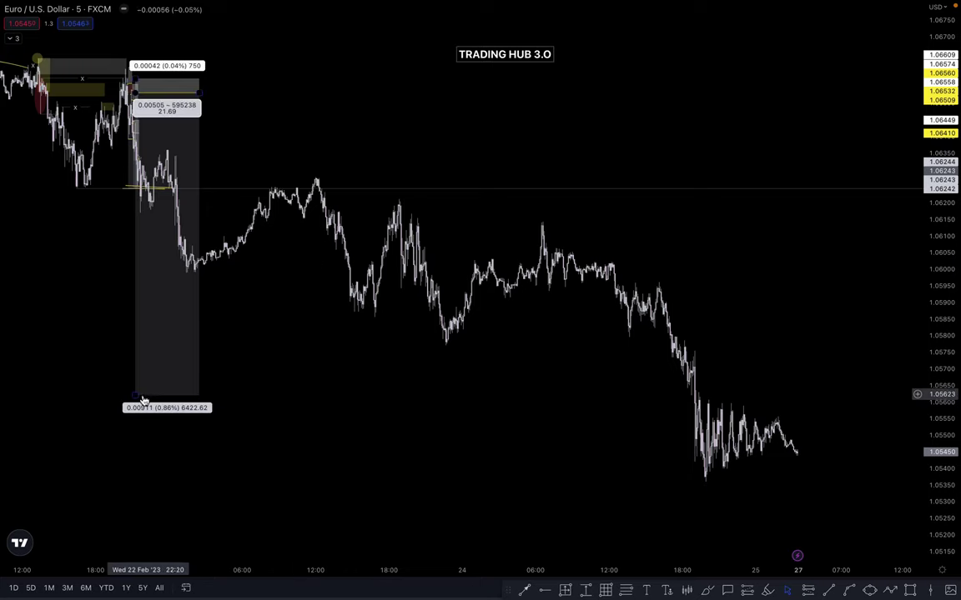
drag(138, 397, 715, 481)
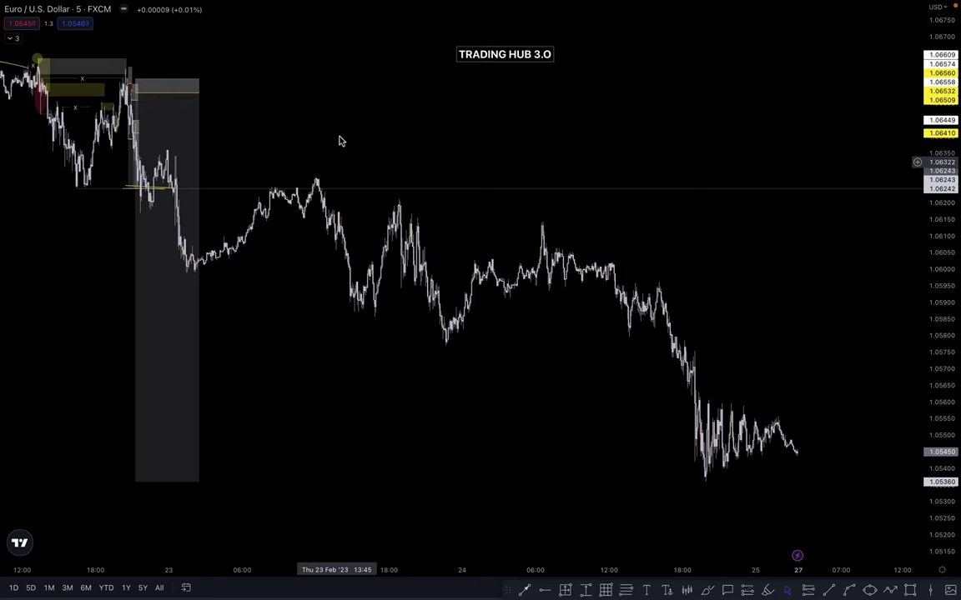
drag(338, 137, 351, 142)
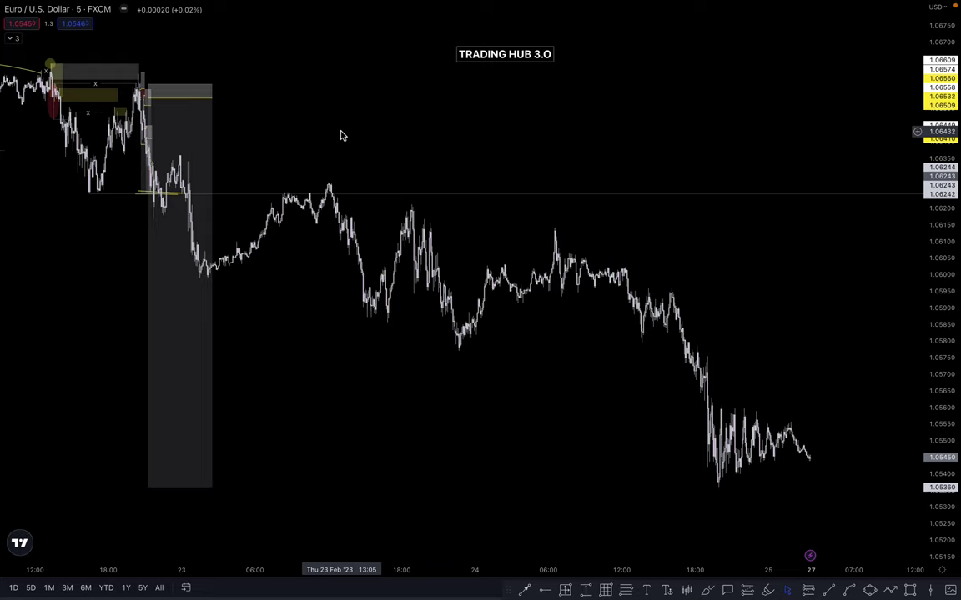
click(182, 221)
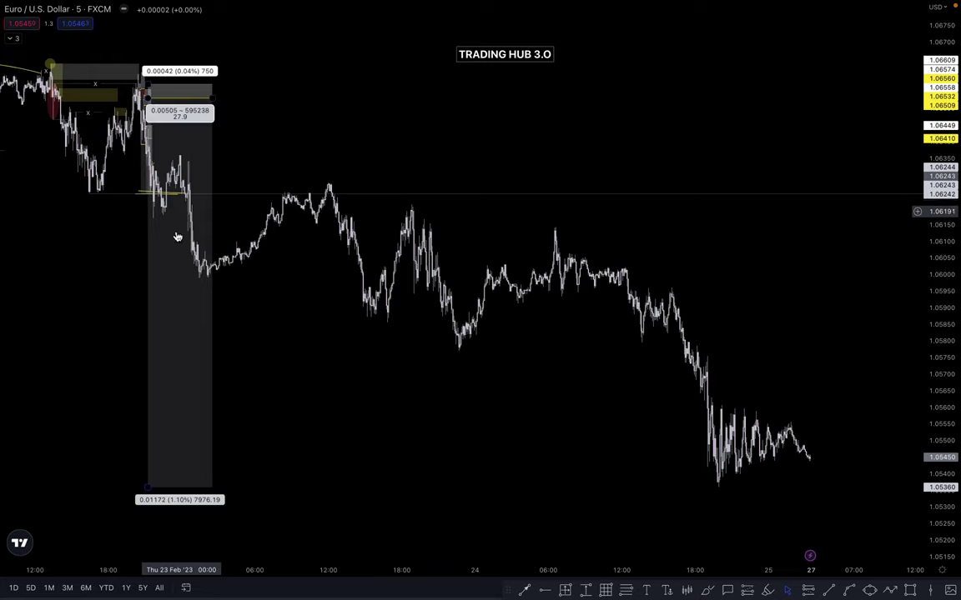
drag(225, 492, 731, 489)
drag(792, 377, 765, 367)
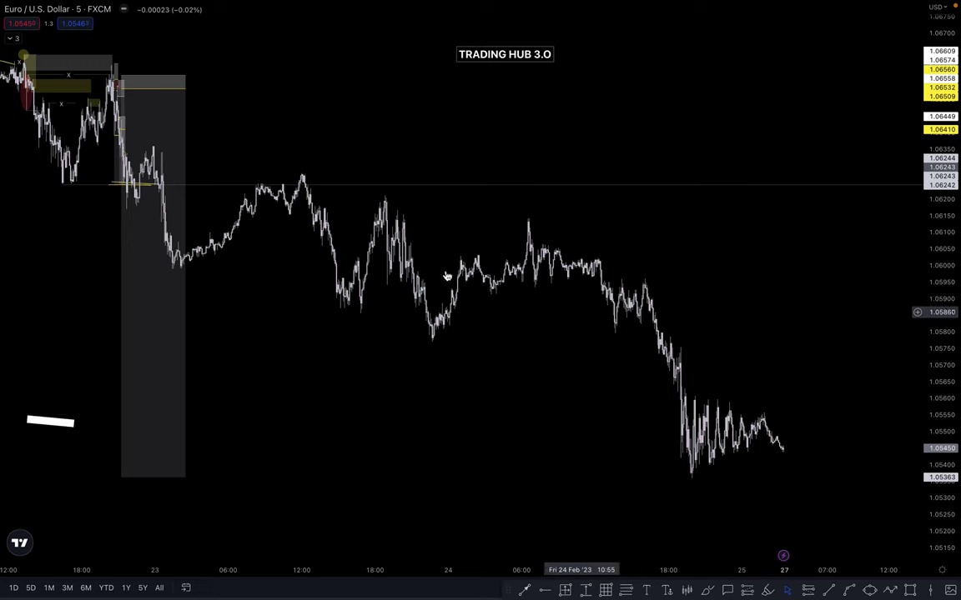
drag(305, 333, 400, 346)
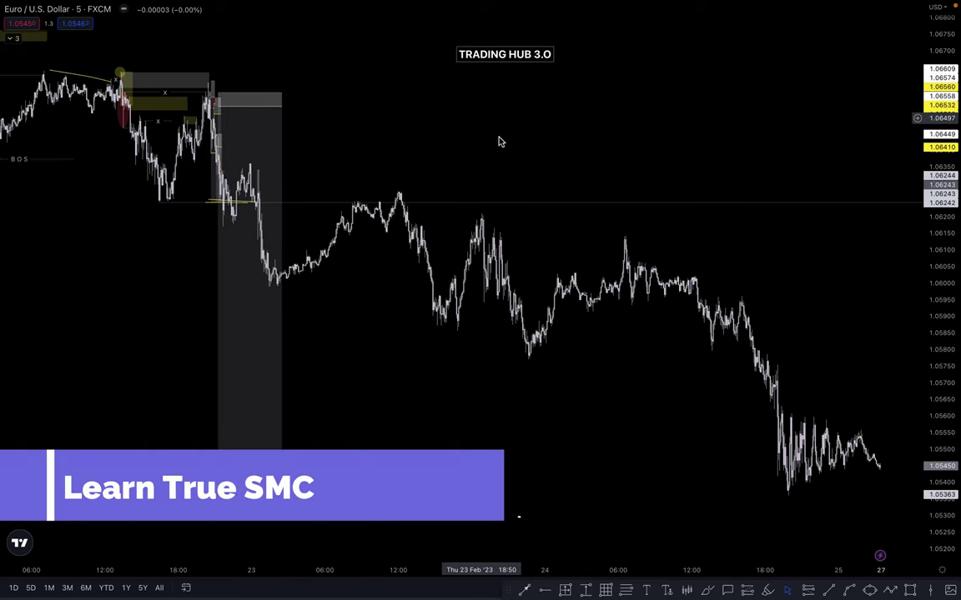